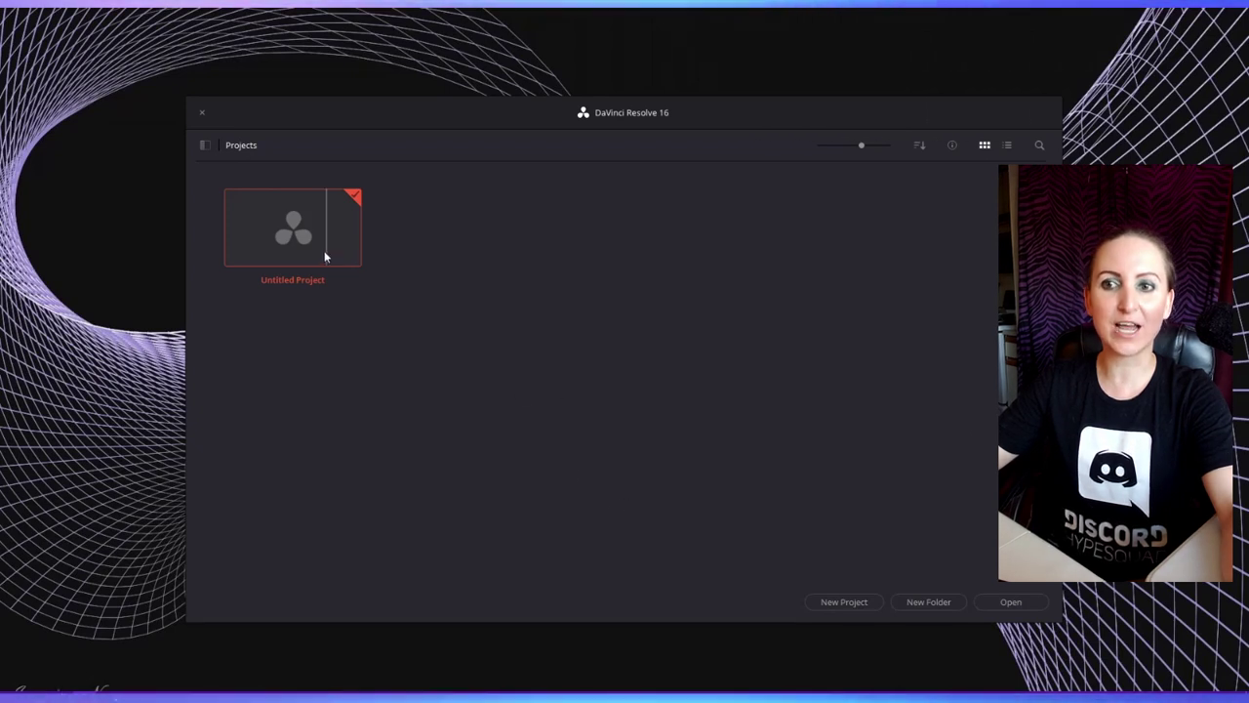
- Switch the projects to list view and back to thumbnails, and slightly enlarge the project thumbnails
{"action": "left_click", "coordinate": [1006, 144]}
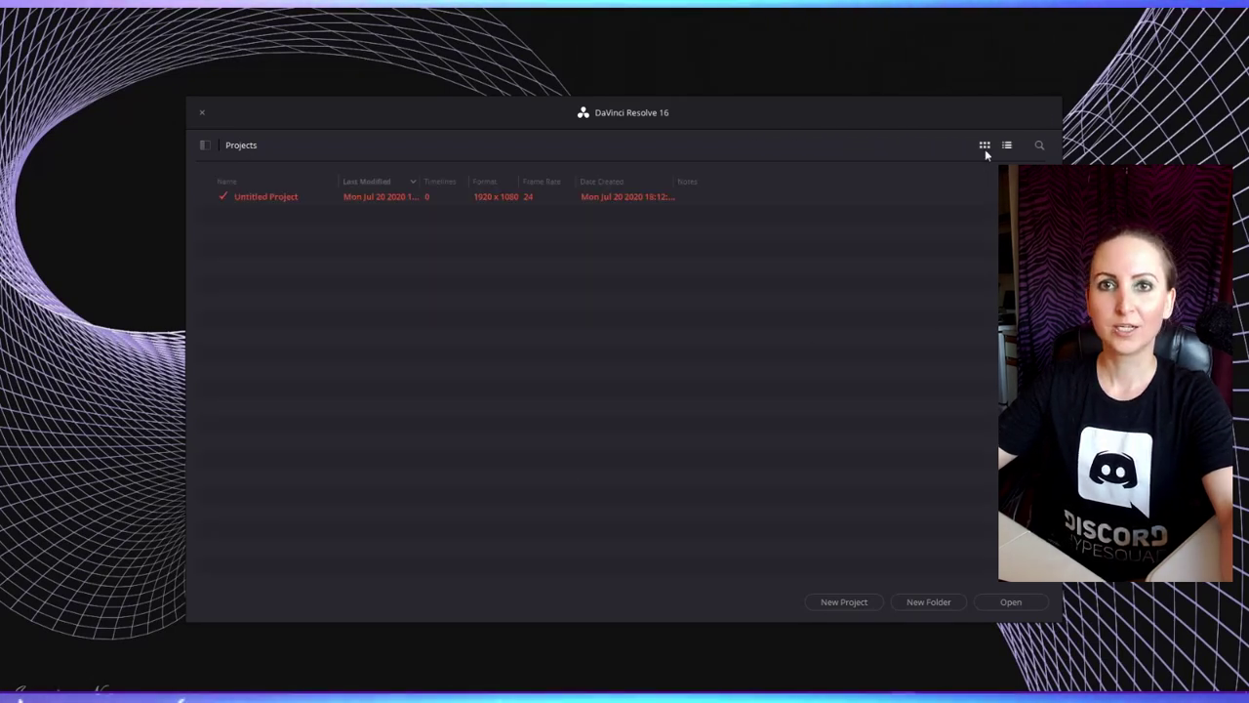
{"action": "left_click", "coordinate": [985, 145]}
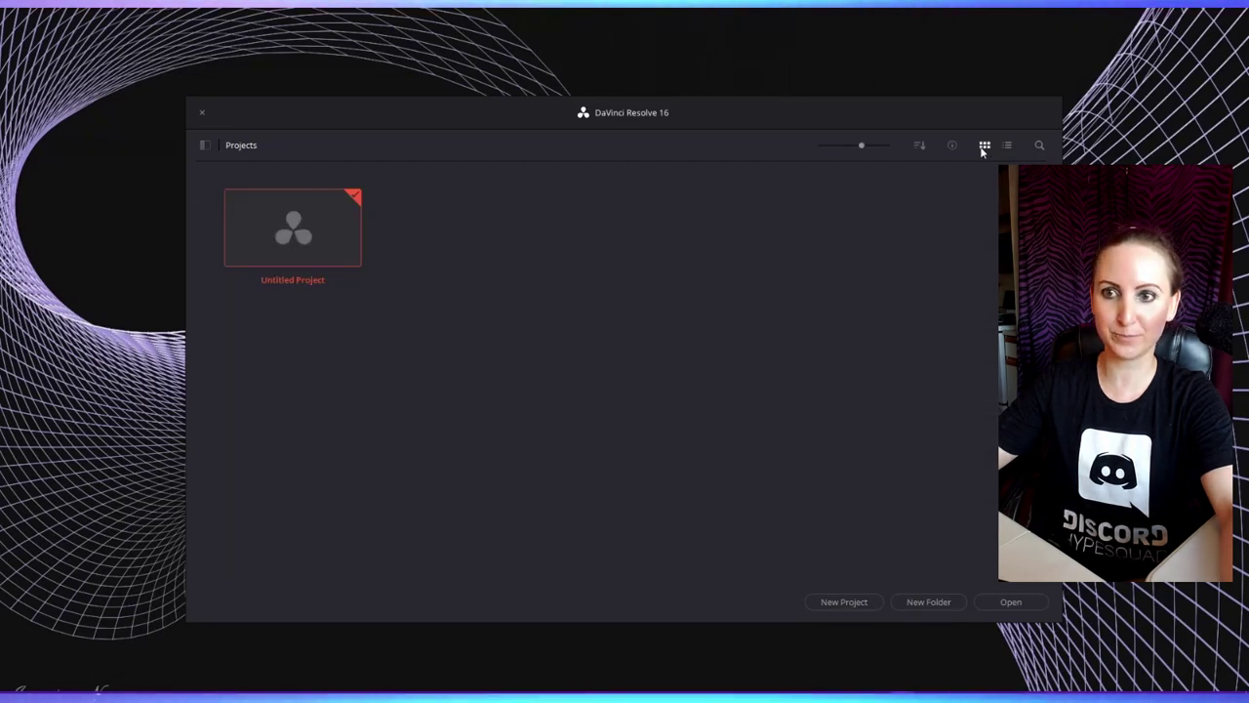
{"action": "mouse_move", "coordinate": [862, 146]}
{"action": "left_mouse_down"}
{"action": "mouse_move", "coordinate": [895, 153]}
{"action": "mouse_move", "coordinate": [810, 152]}
{"action": "mouse_move", "coordinate": [899, 151]}
{"action": "mouse_move", "coordinate": [856, 145]}
{"action": "mouse_move", "coordinate": [875, 146]}
{"action": "left_mouse_up"}
- Show the databases sidebar and open the file location of the jennisnewdatabase disk database
{"action": "left_click", "coordinate": [205, 146]}
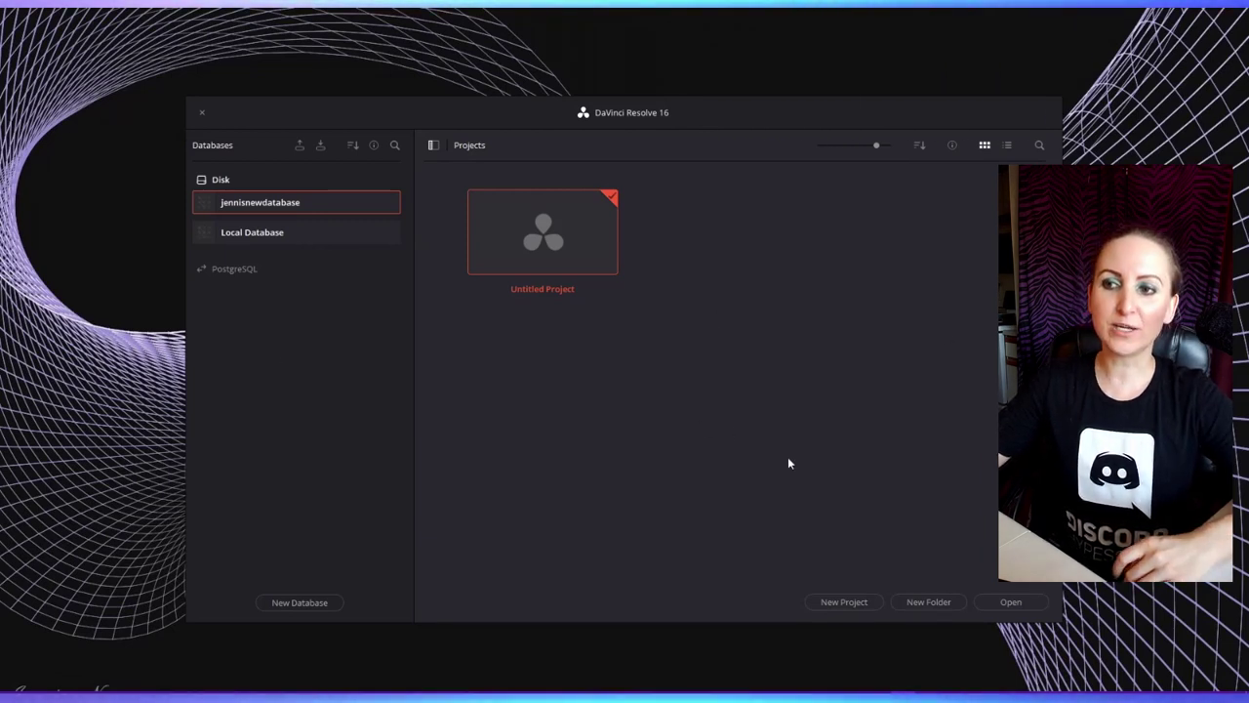
{"action": "right_click", "coordinate": [291, 204]}
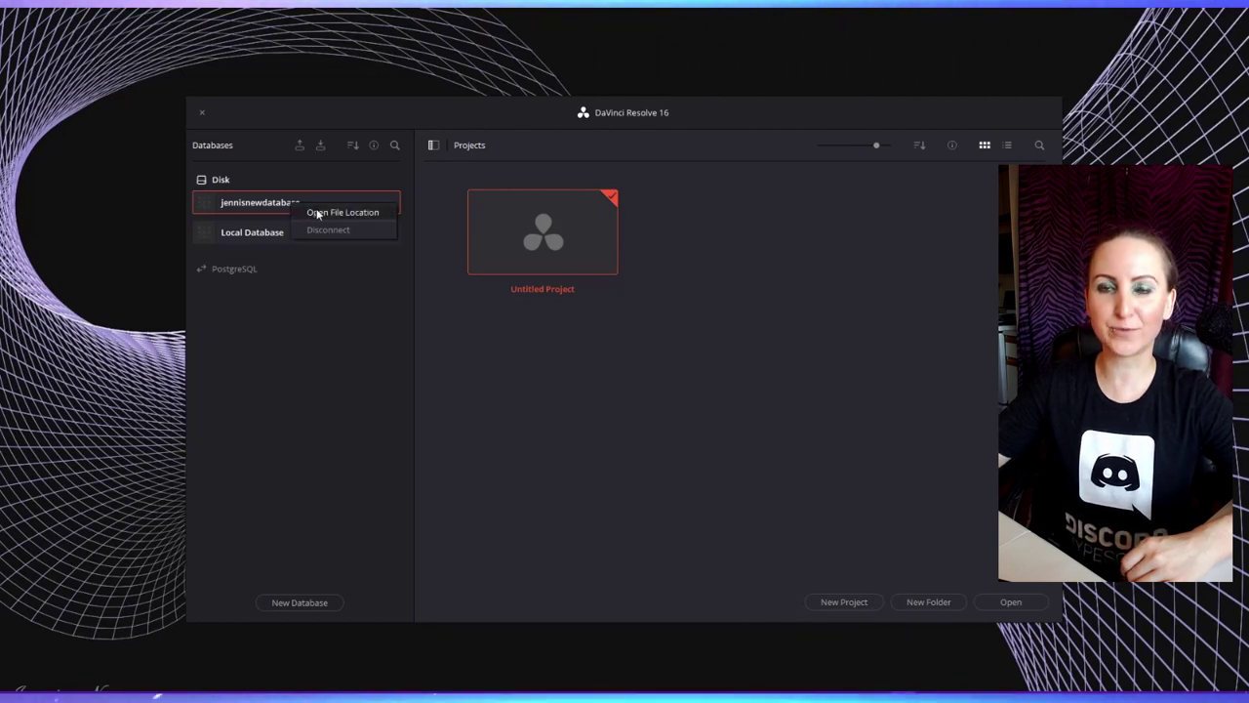
{"action": "left_click", "coordinate": [325, 213]}
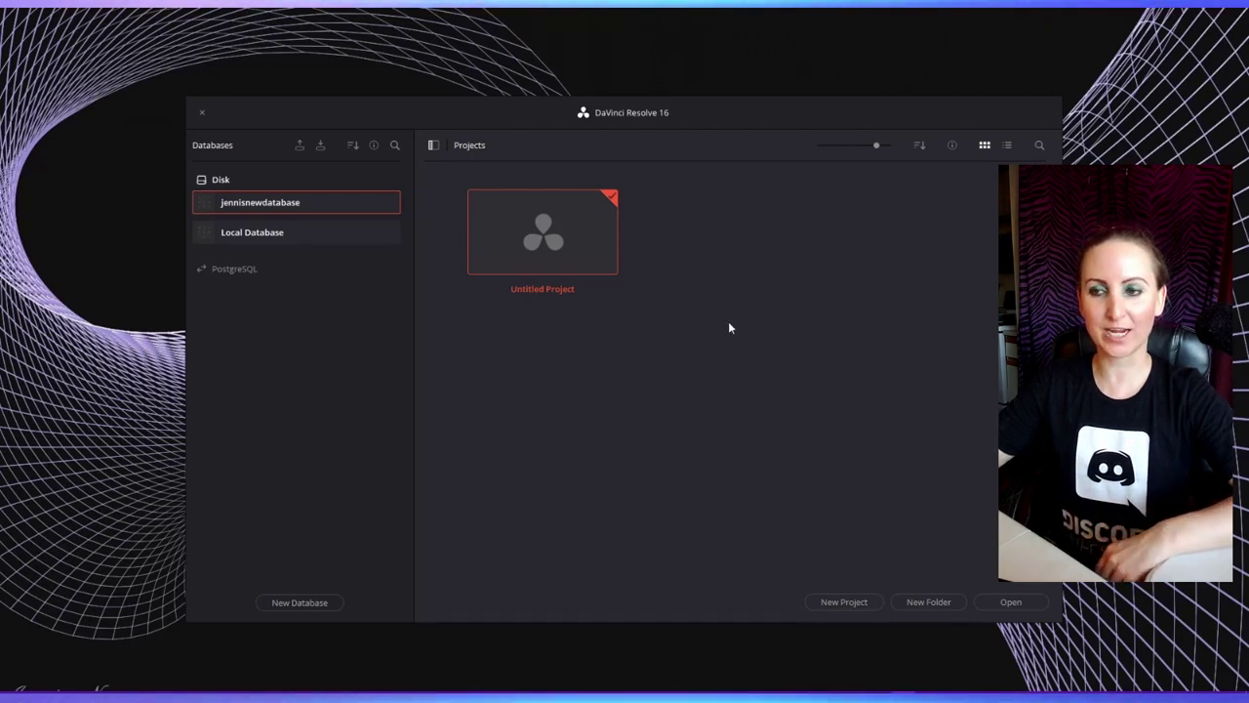
- Create a project folder named Vlogs in the current database and open it
{"action": "left_click", "coordinate": [921, 602]}
{"action": "type", "text": "Vlogs"}
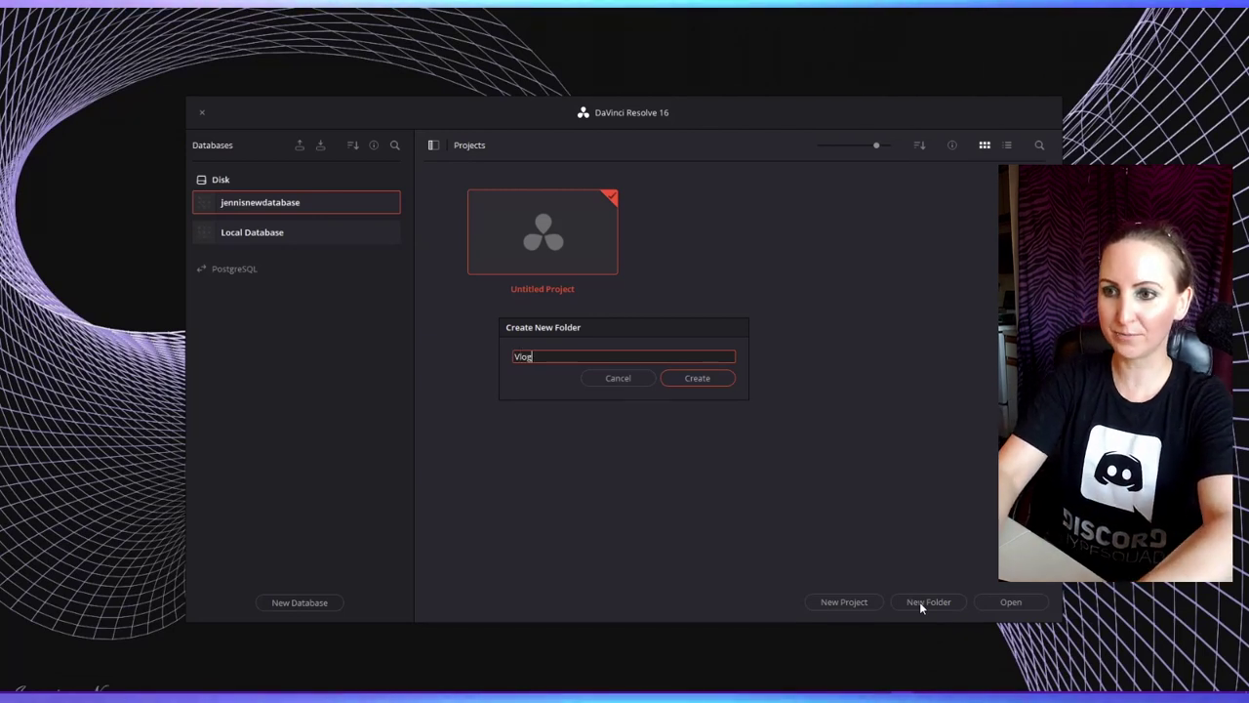
{"action": "key", "text": "Return"}
{"action": "double_click", "coordinate": [580, 243]}
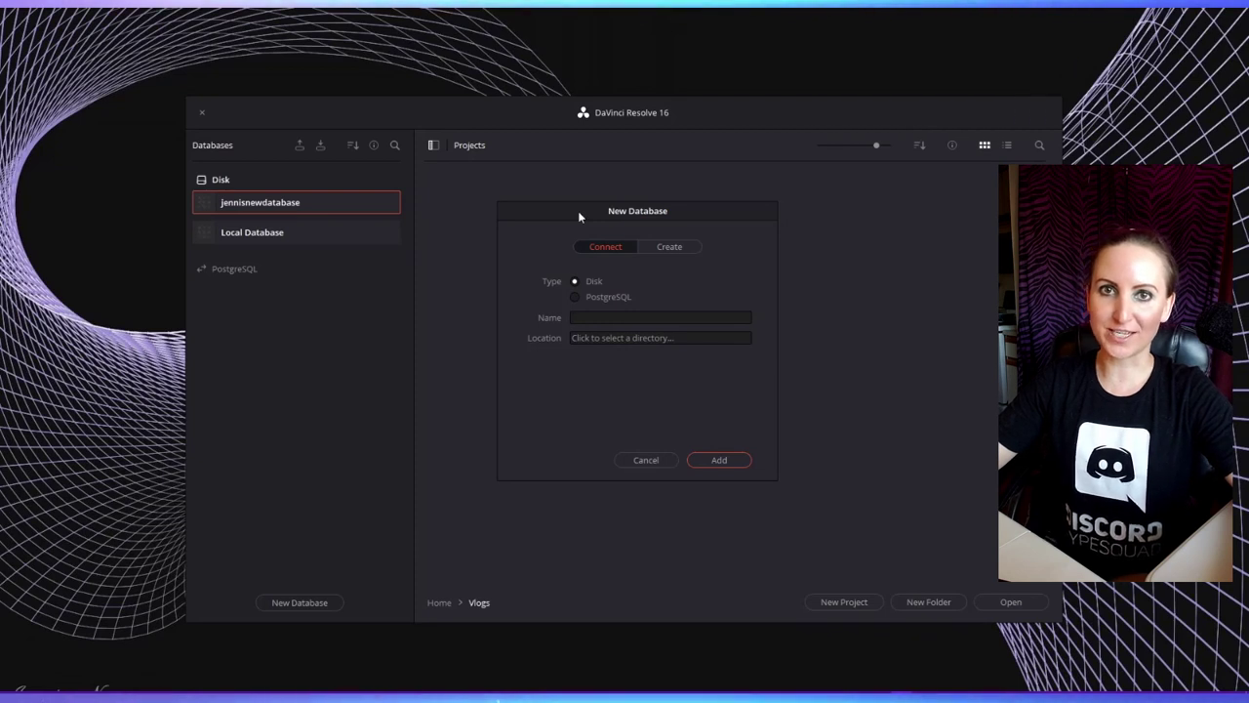
- Create a new PostgreSQL database named jennidatabase, keeping the default location and login details
{"action": "mouse_move", "coordinate": [578, 211]}
{"action": "left_mouse_down"}
{"action": "mouse_move", "coordinate": [556, 204]}
{"action": "mouse_move", "coordinate": [565, 201]}
{"action": "left_mouse_up"}
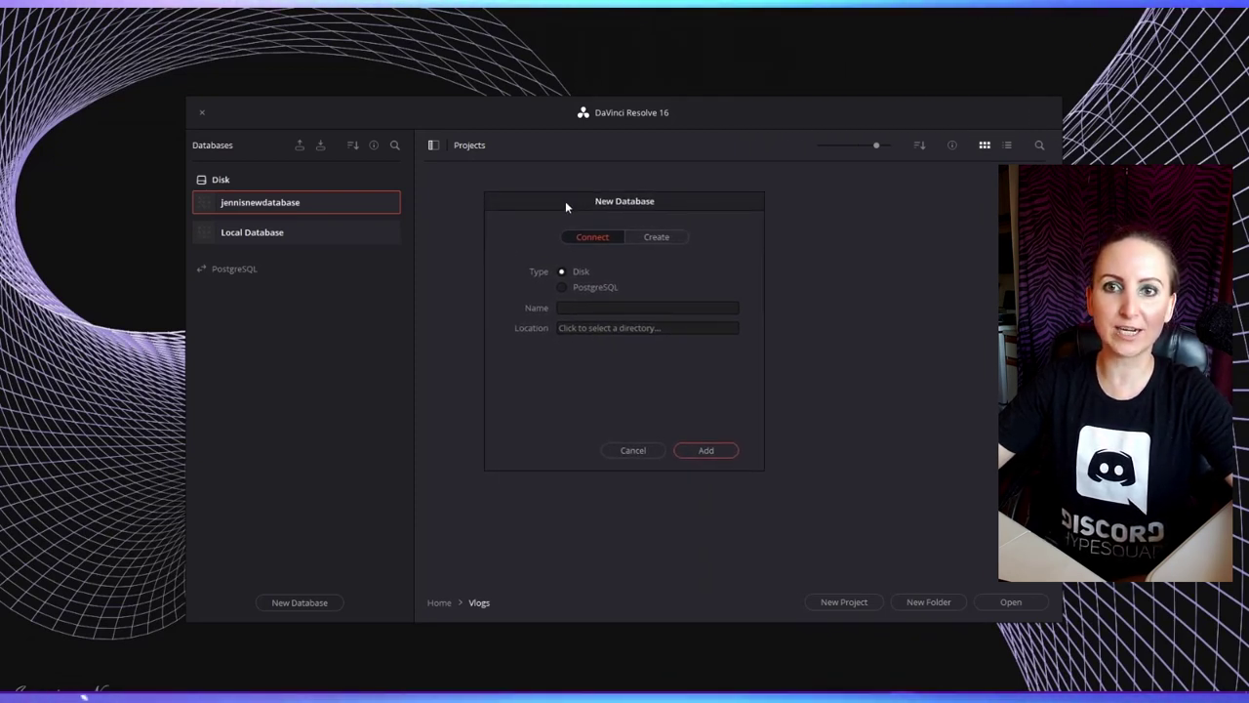
{"action": "left_click", "coordinate": [663, 241]}
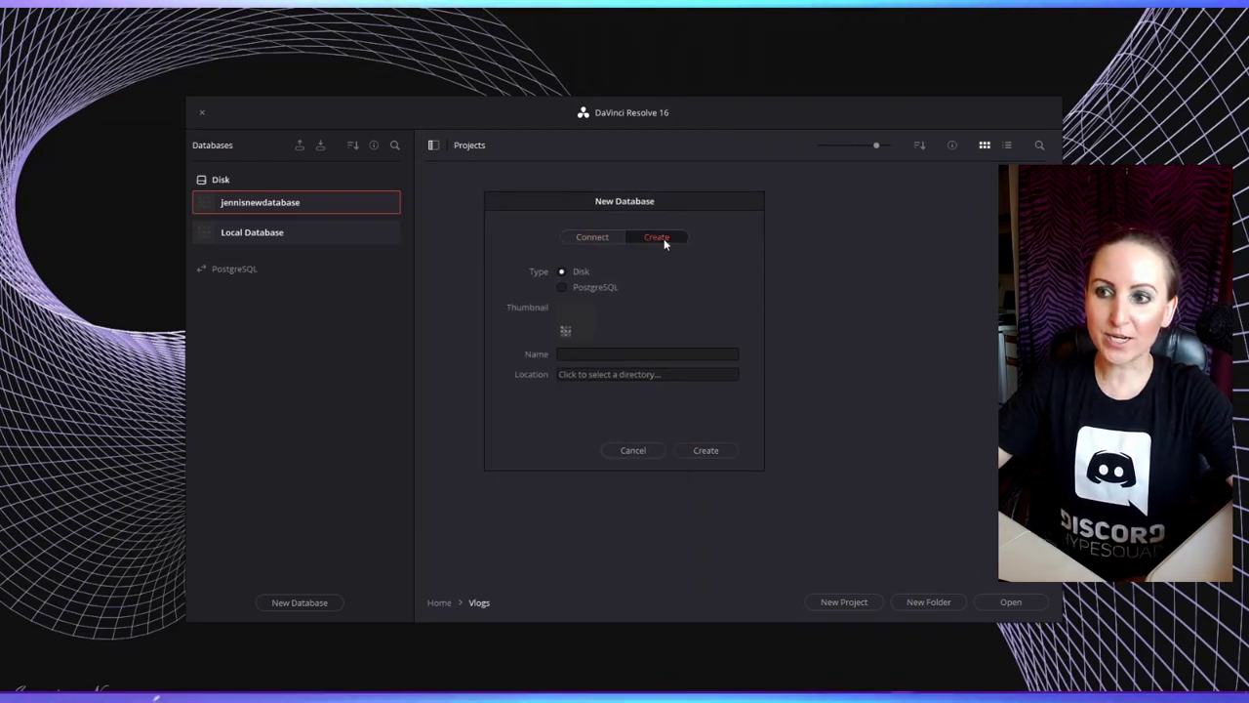
{"action": "left_click", "coordinate": [606, 289]}
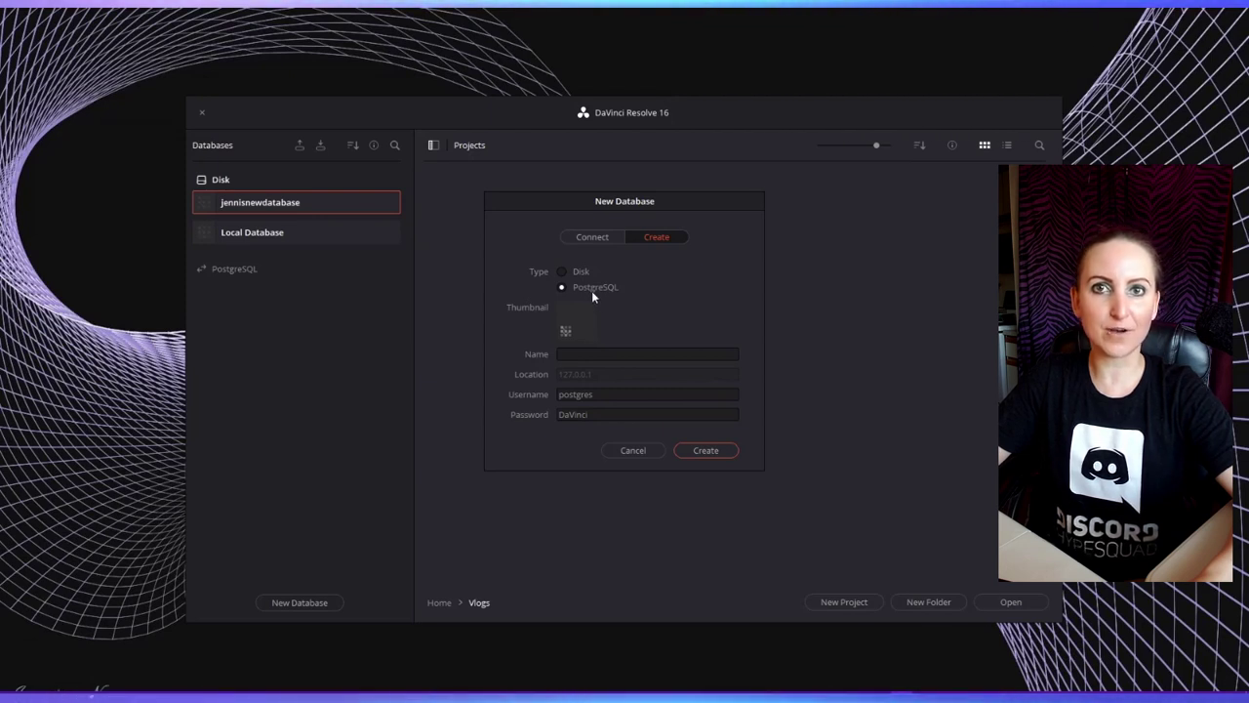
{"action": "left_click", "coordinate": [595, 352]}
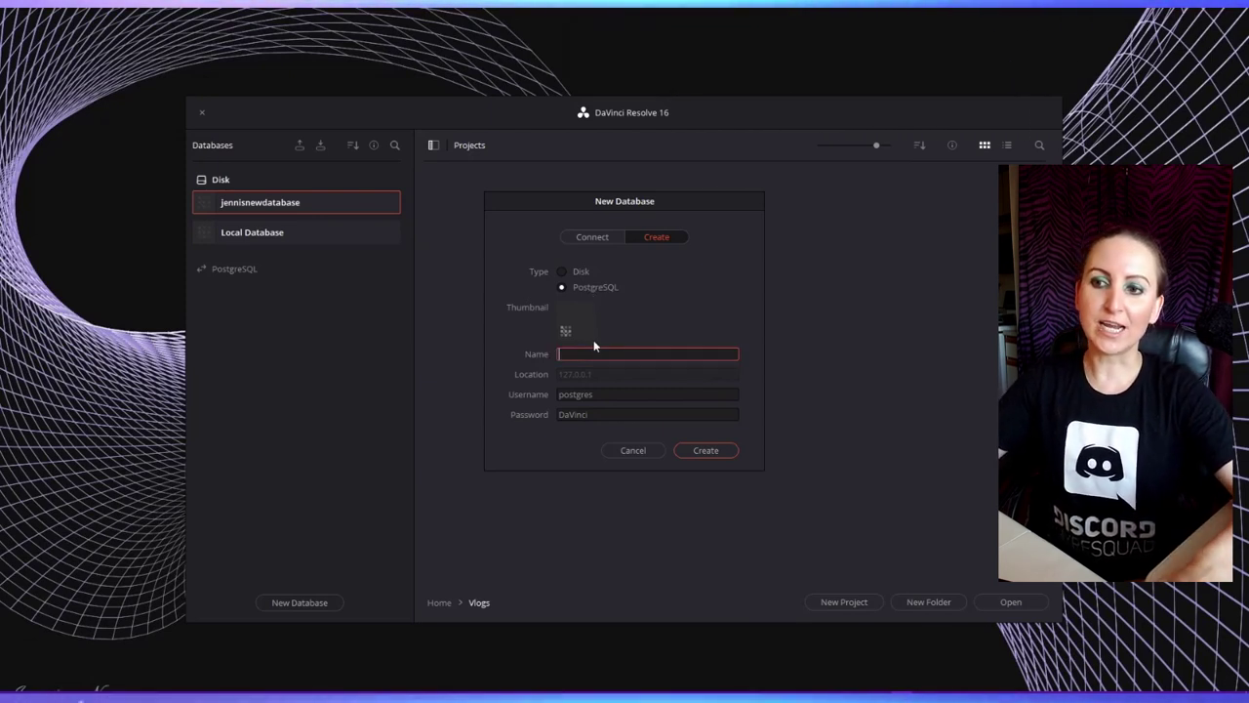
{"action": "type", "text": "jennida"}
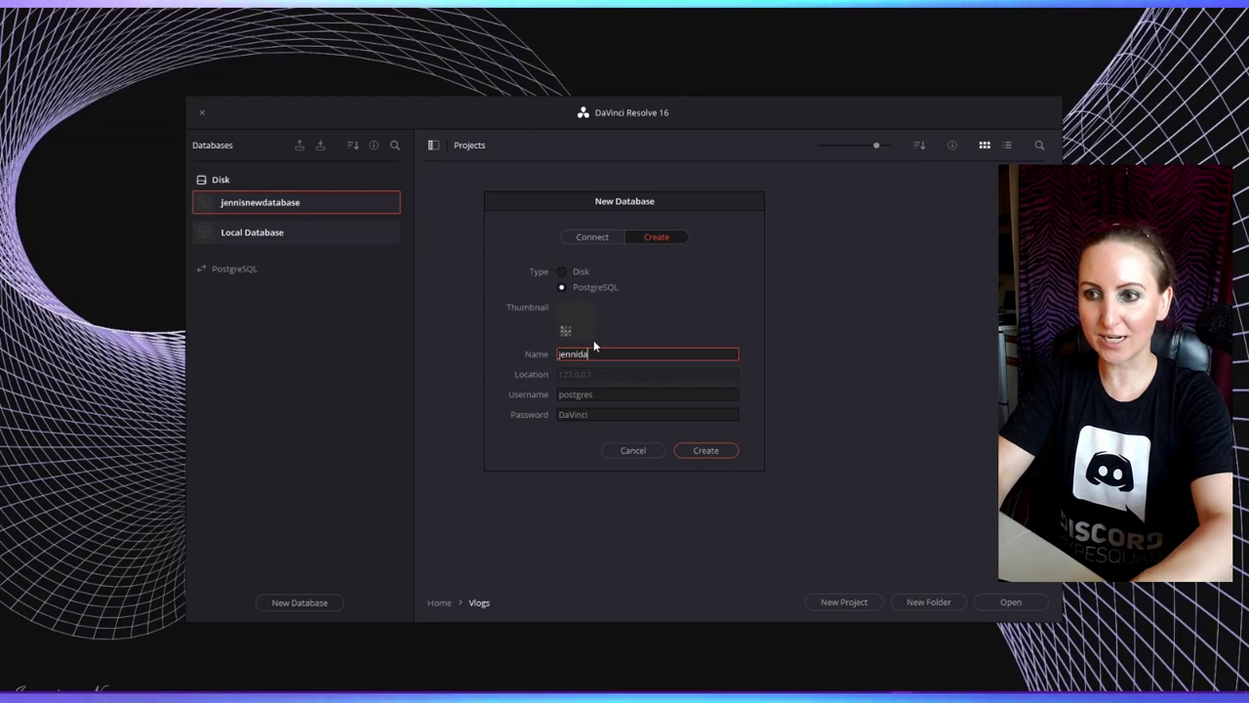
{"action": "type", "text": "tabase"}
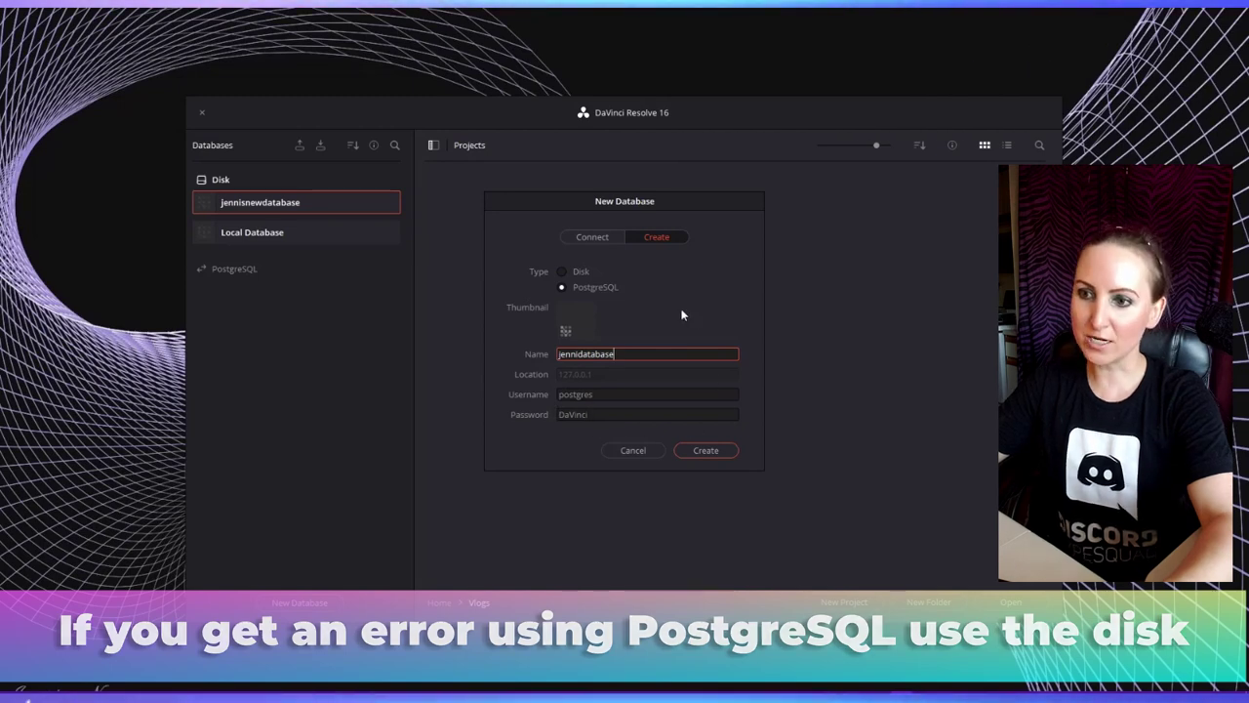
{"action": "left_click", "coordinate": [724, 451]}
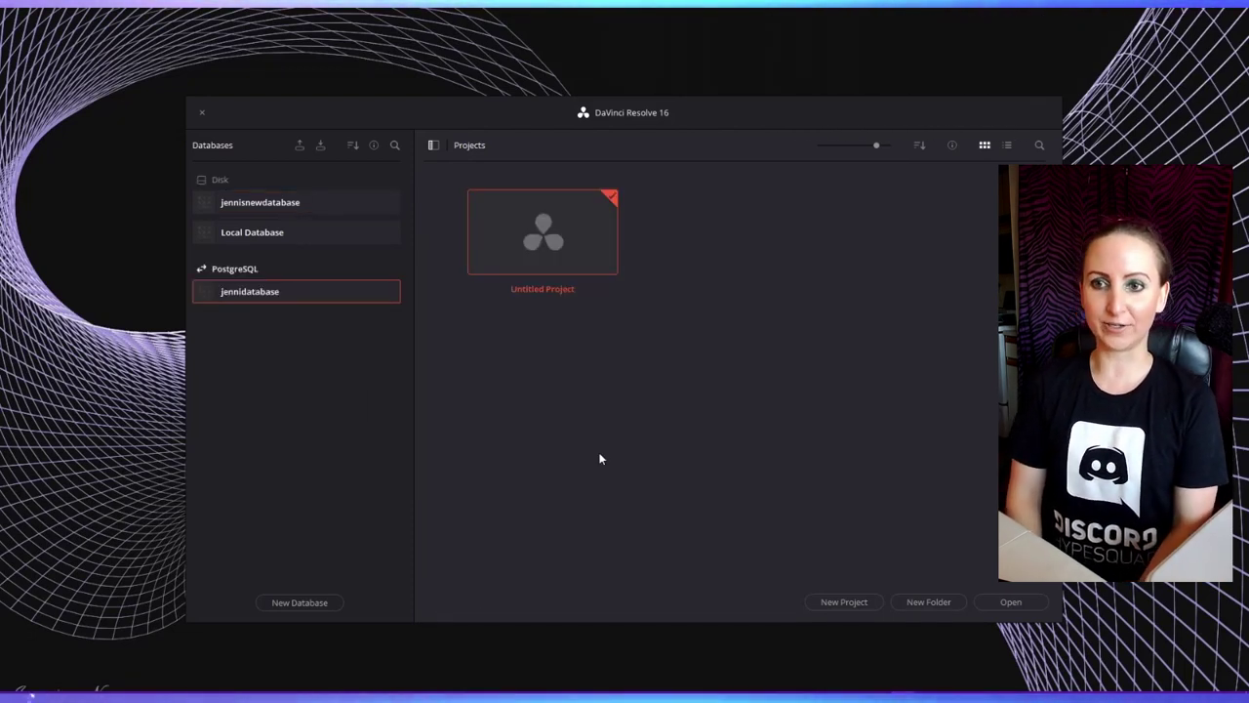
- Look at the options for connecting to an existing database and leave without adding one
{"action": "left_click", "coordinate": [323, 603]}
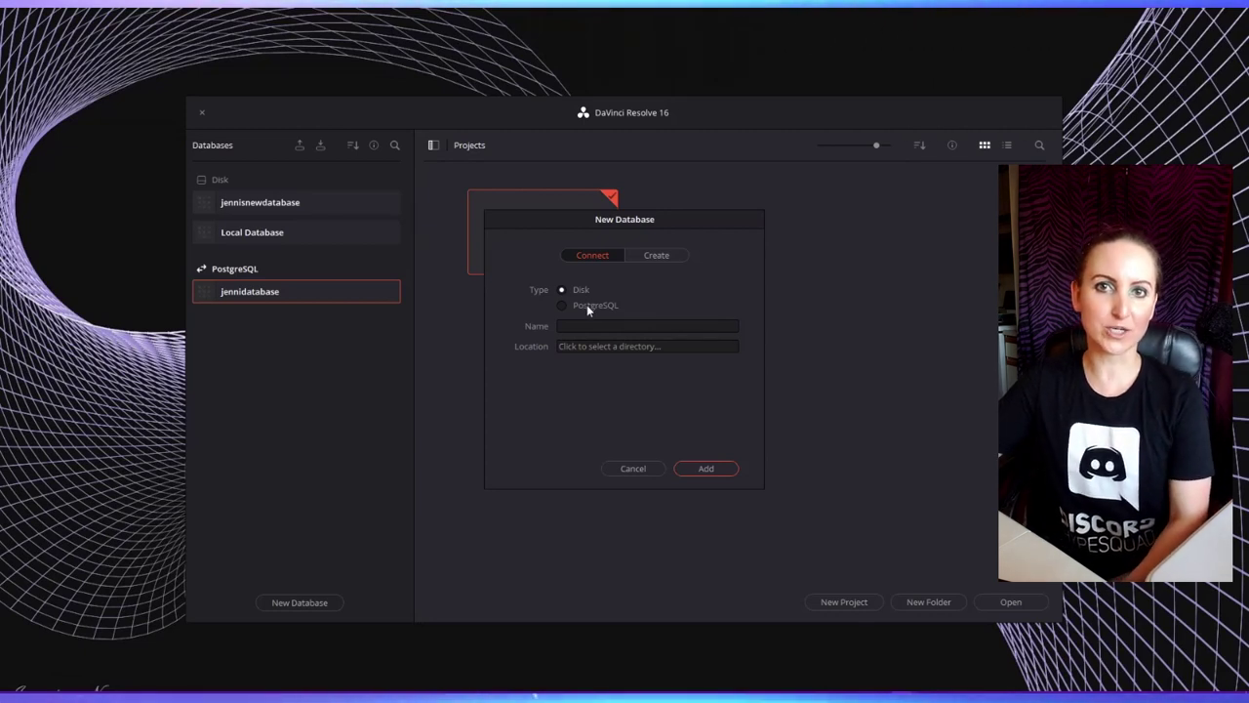
{"action": "key", "text": "Escape"}
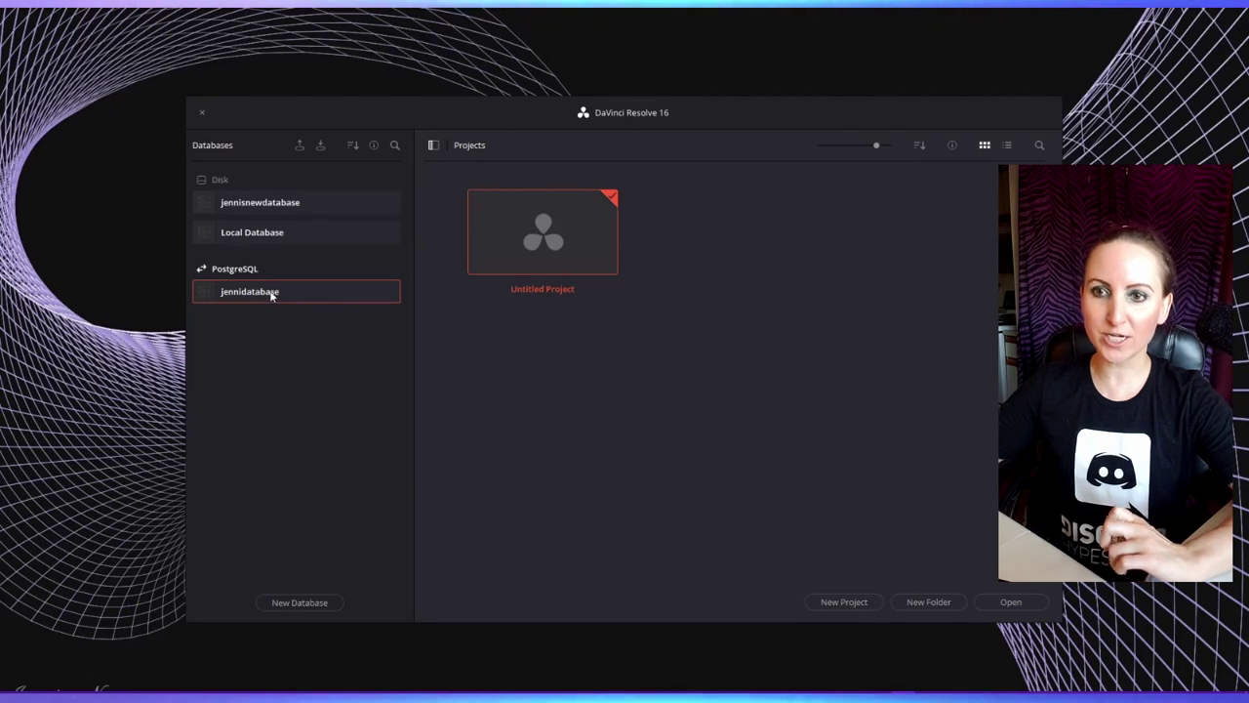
- Create a project folder named JenniFolder in jennidatabase and open it
{"action": "left_click", "coordinate": [924, 603]}
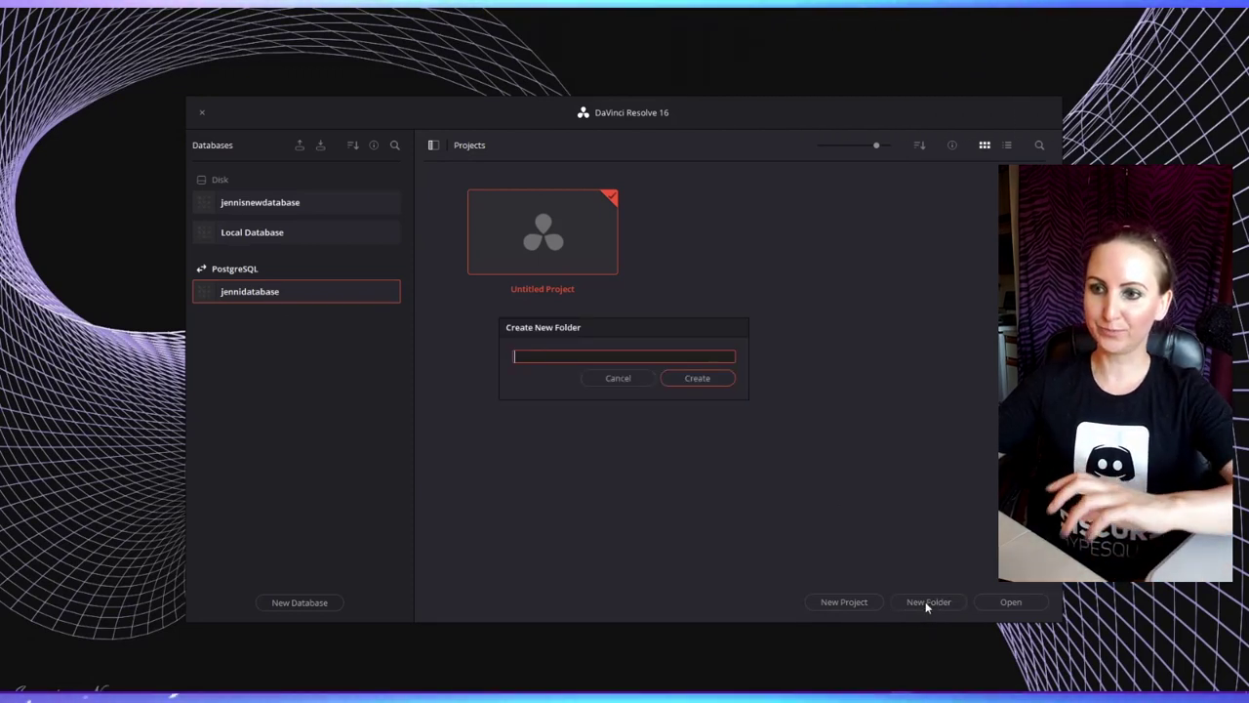
{"action": "type", "text": "JenniFolder"}
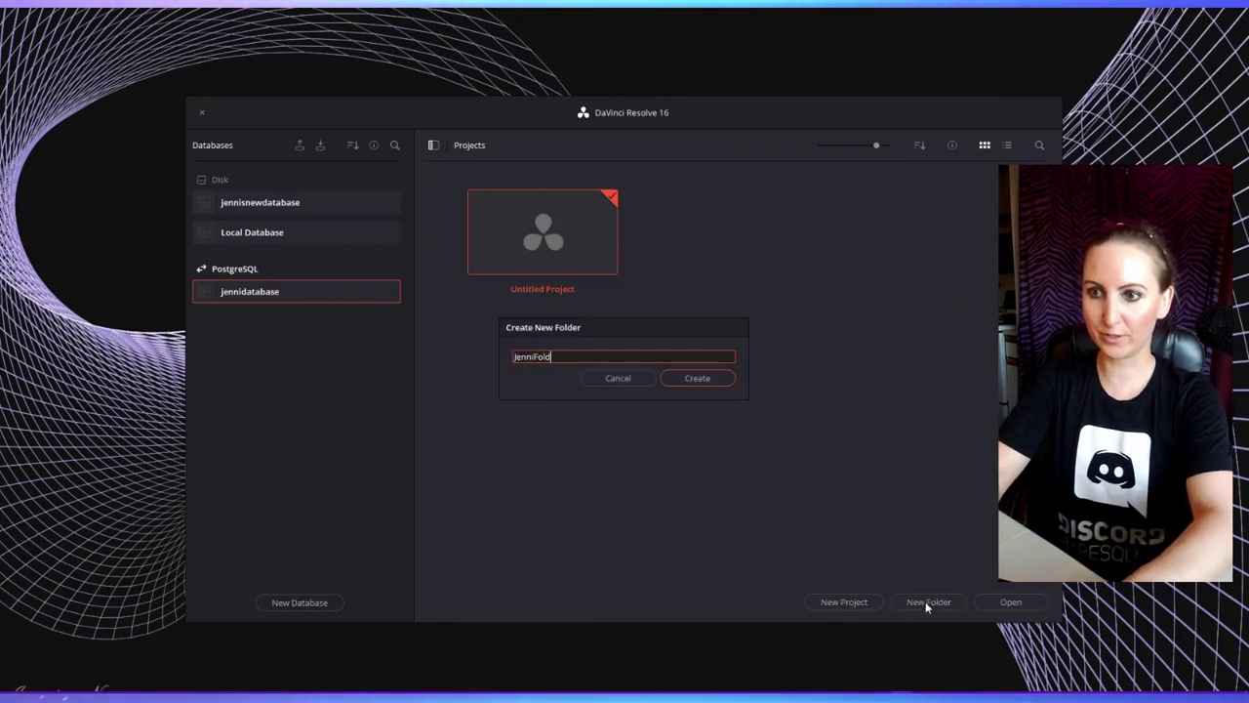
{"action": "key", "text": "Return"}
{"action": "double_click", "coordinate": [557, 239]}
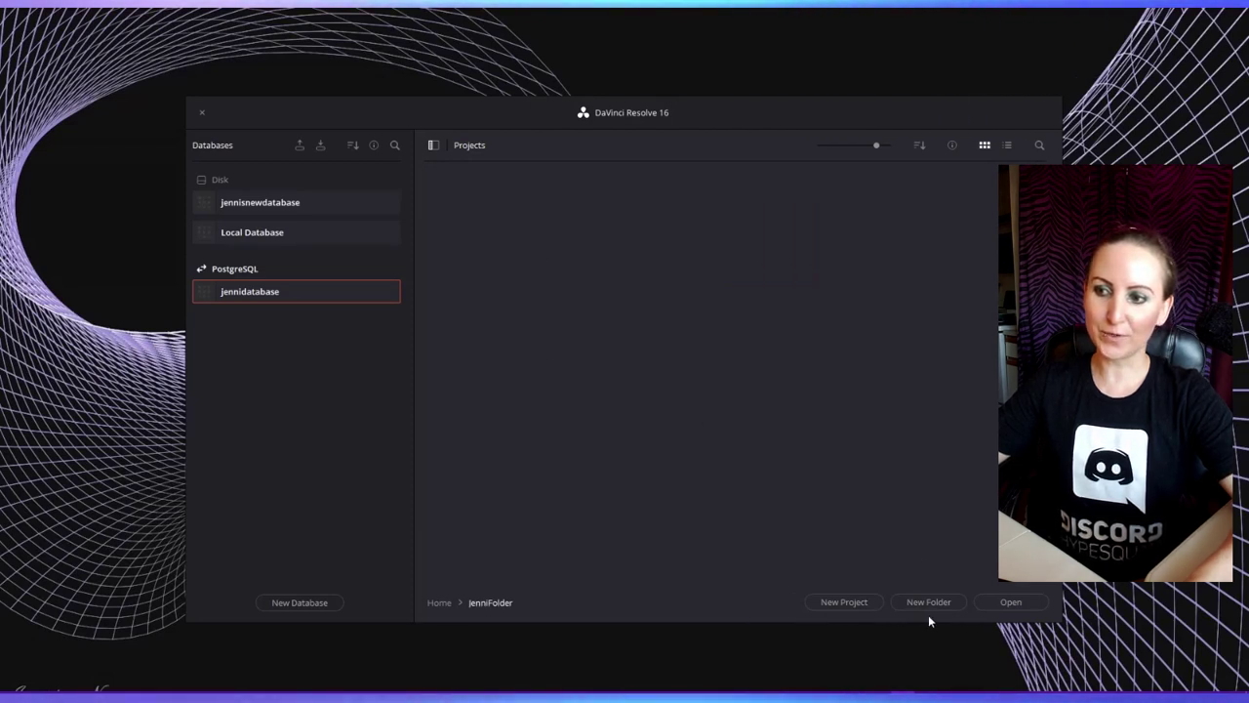
- Create a new project named DR inside JenniFolder
{"action": "left_click", "coordinate": [869, 600]}
{"action": "type", "text": "DR"}
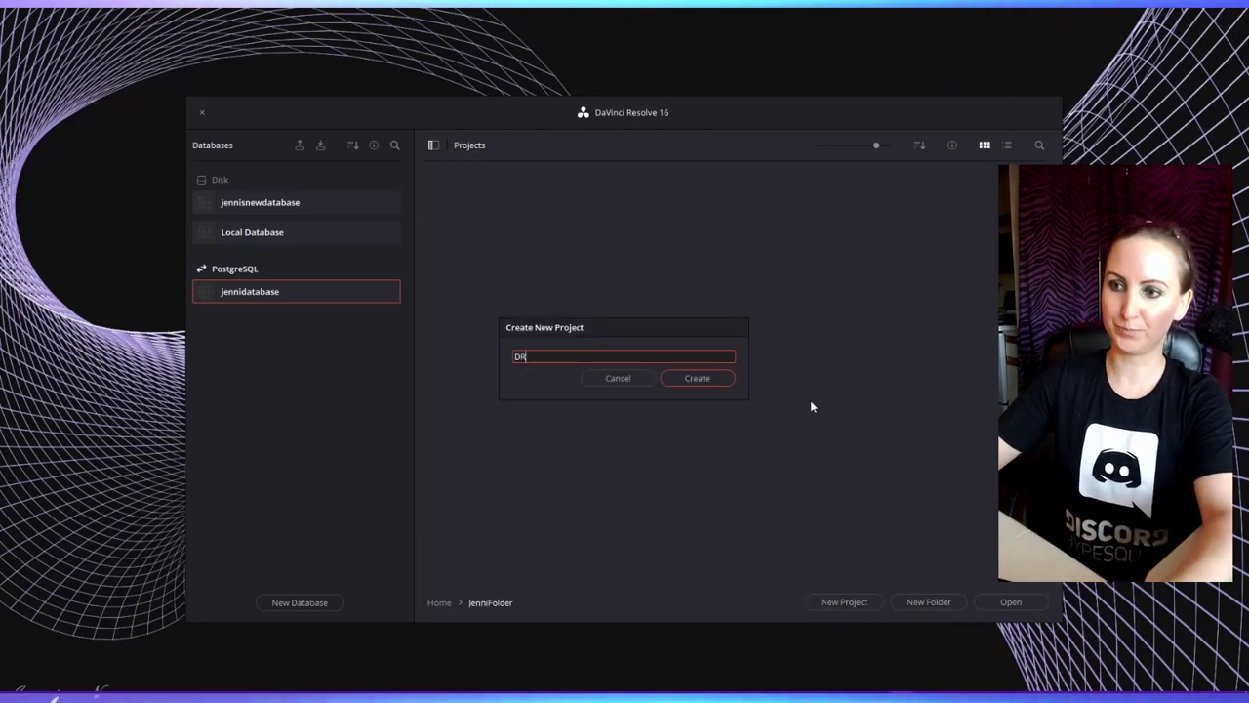
{"action": "key", "text": "Return"}
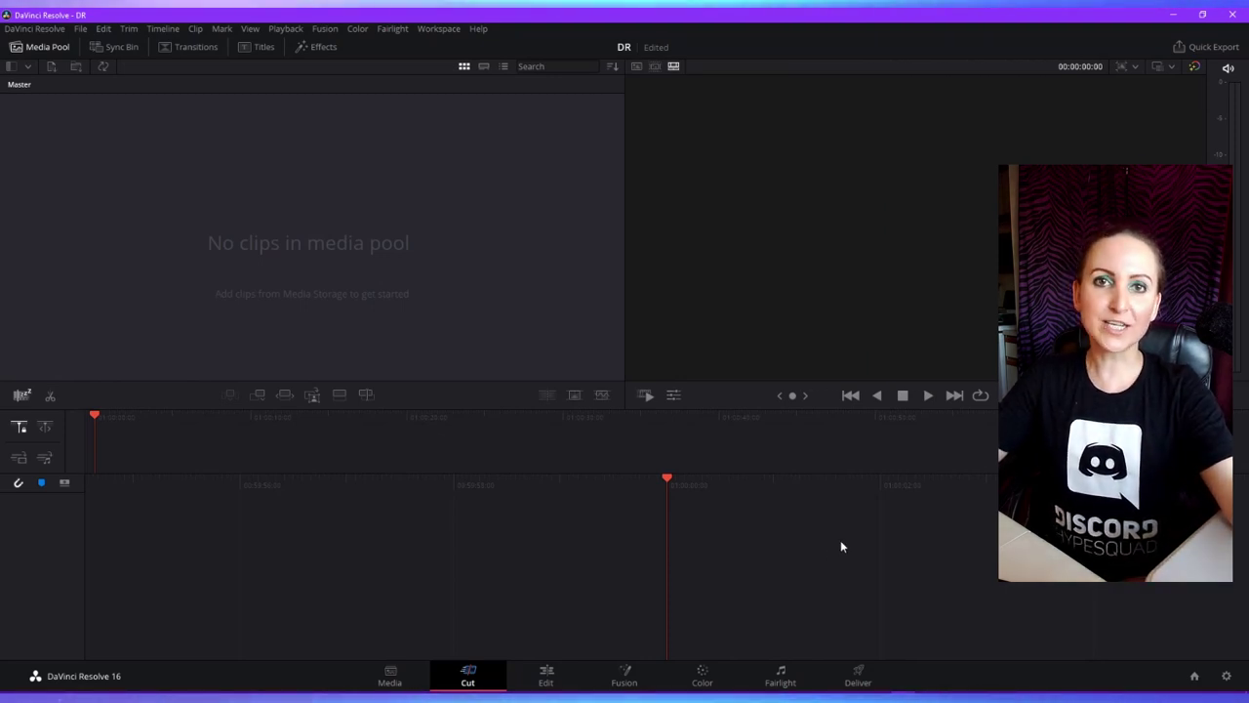
- On the Edit page, add sky-loop.mp4 and instagram-popup.mov from the Davinci folder to the timeline, changing the timeline frame rate to match the clips
{"action": "left_click", "coordinate": [560, 680]}
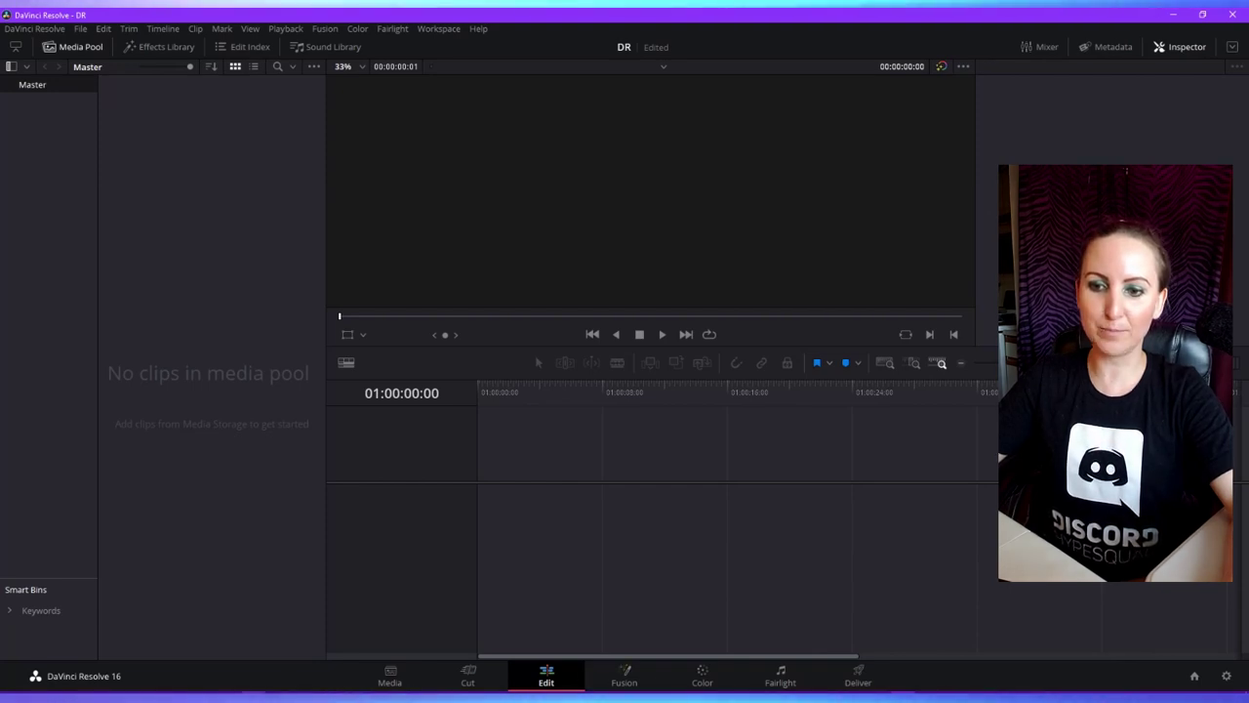
{"action": "left_click_drag", "start_coordinate": [1248, 192], "coordinate": [1089, 93]}
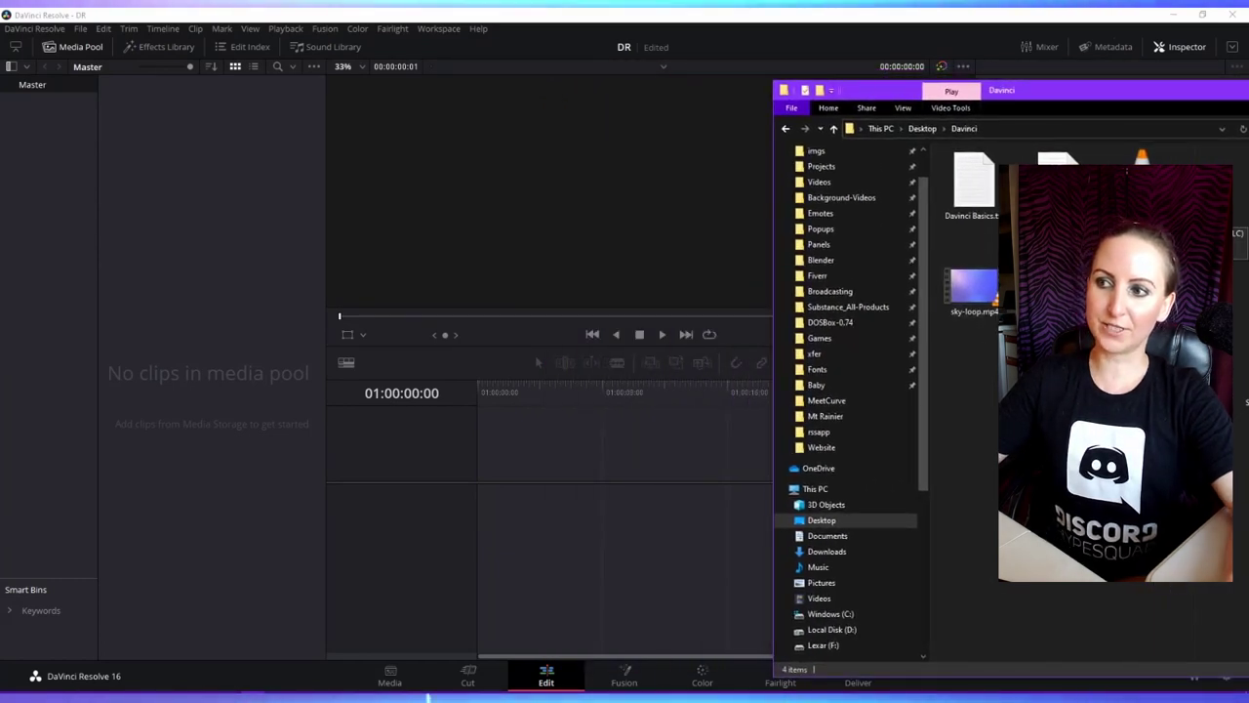
{"action": "left_click", "coordinate": [974, 288]}
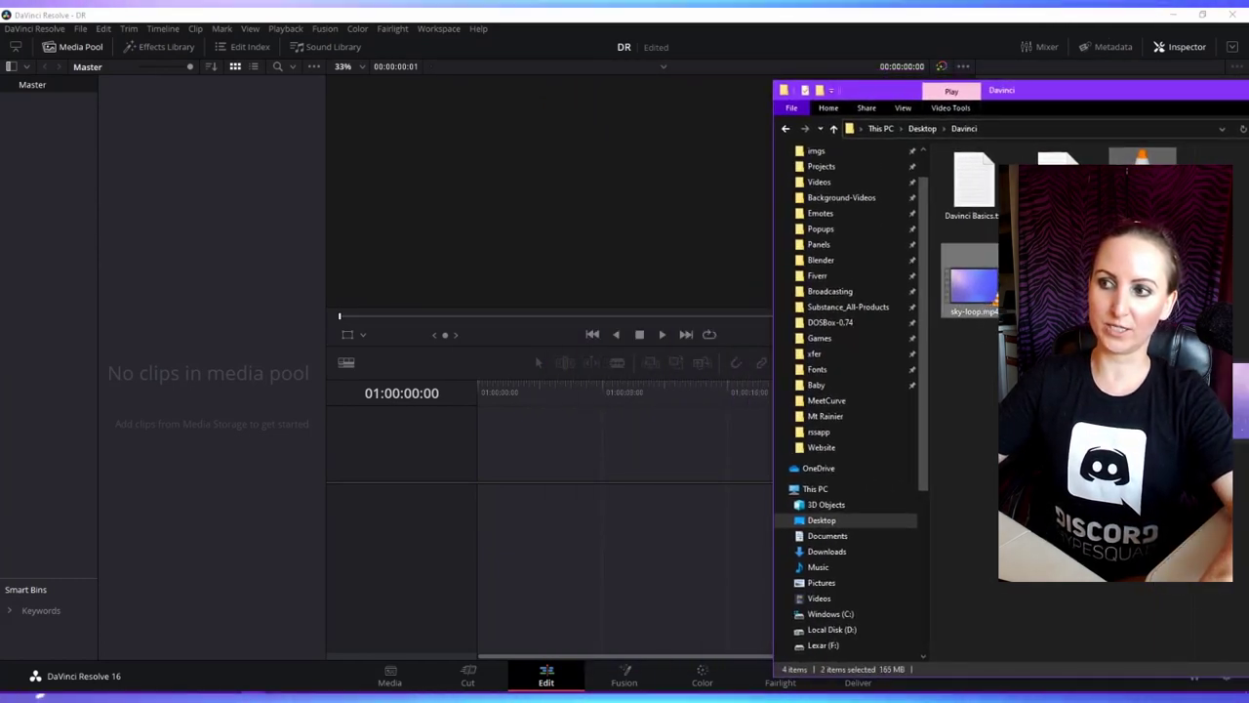
{"action": "left_click", "coordinate": [988, 296], "text": "ctrl"}
{"action": "left_click_drag", "start_coordinate": [991, 293], "coordinate": [539, 466]}
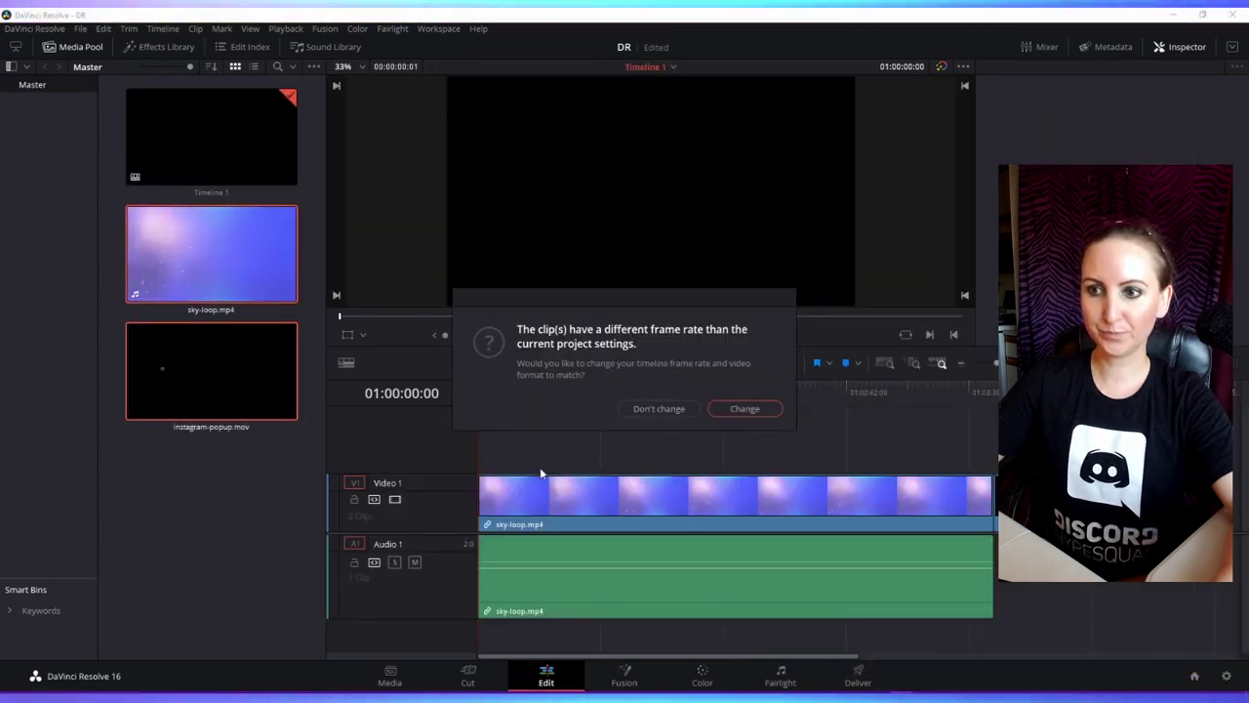
{"action": "left_click_drag", "start_coordinate": [596, 303], "coordinate": [568, 279]}
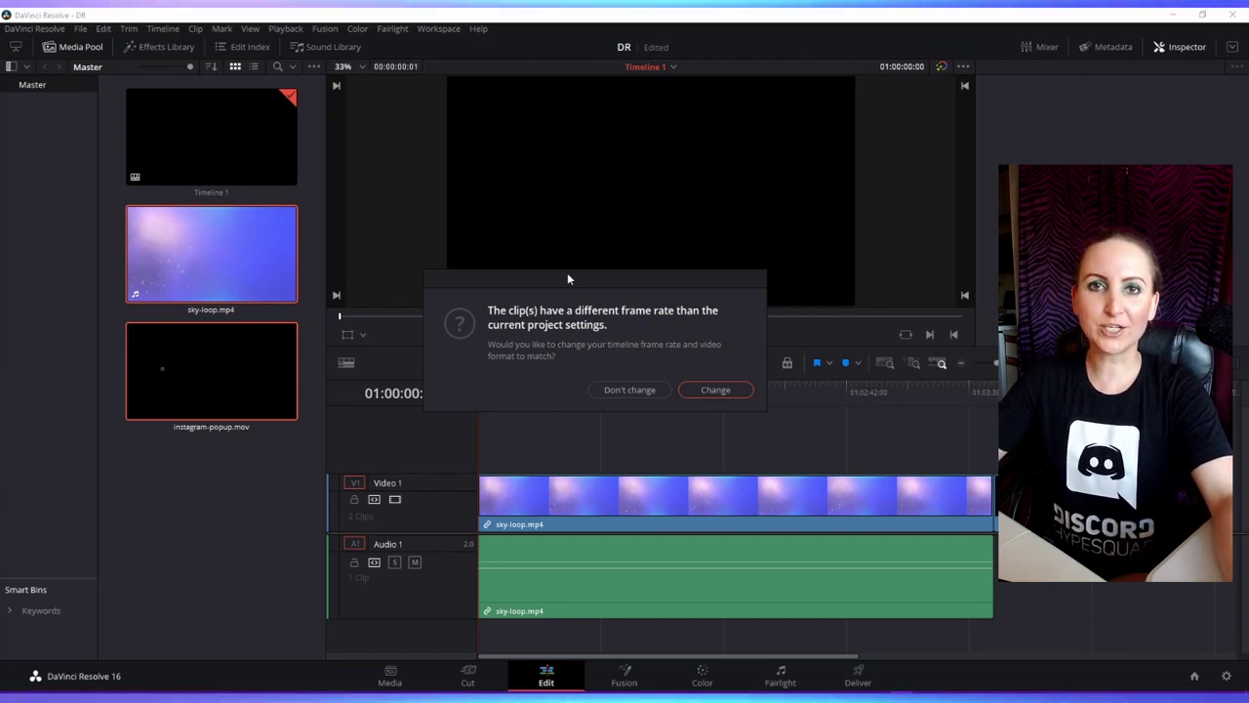
{"action": "left_click", "coordinate": [644, 387]}
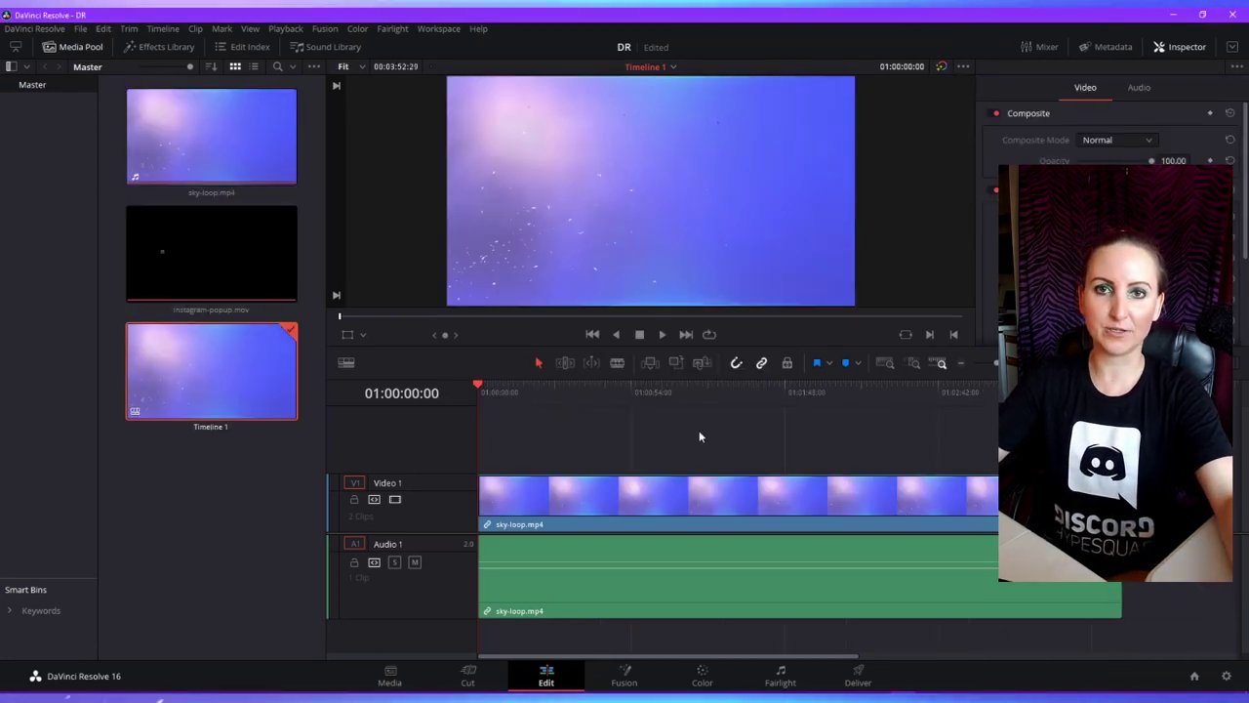
- On the Media page, make the media pool area taller and enlarge its clip thumbnails
{"action": "left_click", "coordinate": [391, 682]}
{"action": "left_click_drag", "start_coordinate": [460, 452], "coordinate": [462, 384]}
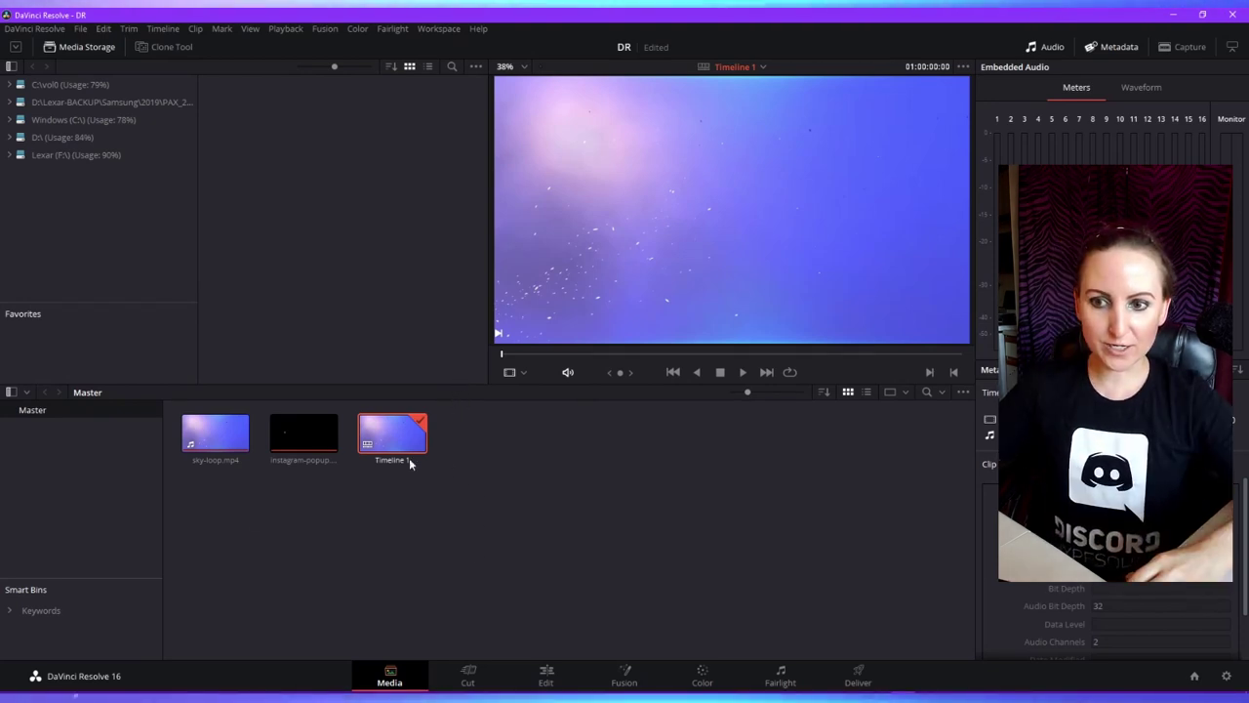
{"action": "left_click_drag", "start_coordinate": [747, 391], "coordinate": [764, 414]}
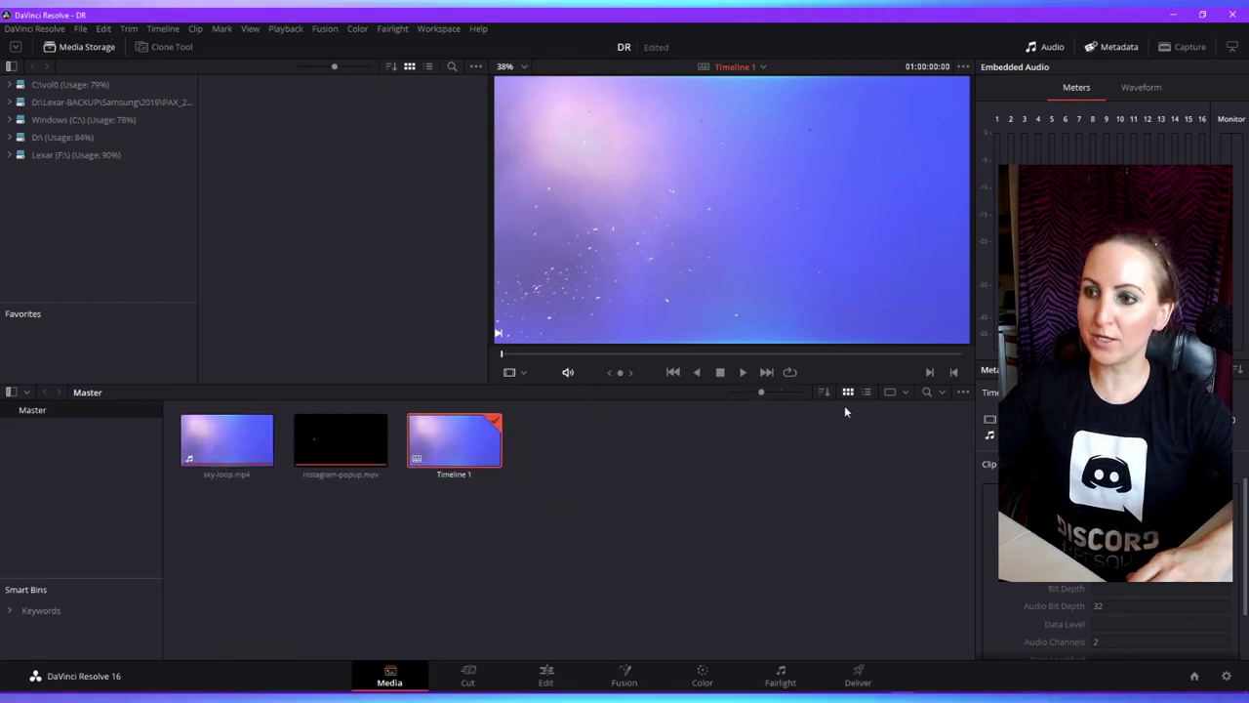
- Compare the media pool's list and thumbnail views, ending on the list view
{"action": "left_click", "coordinate": [866, 393]}
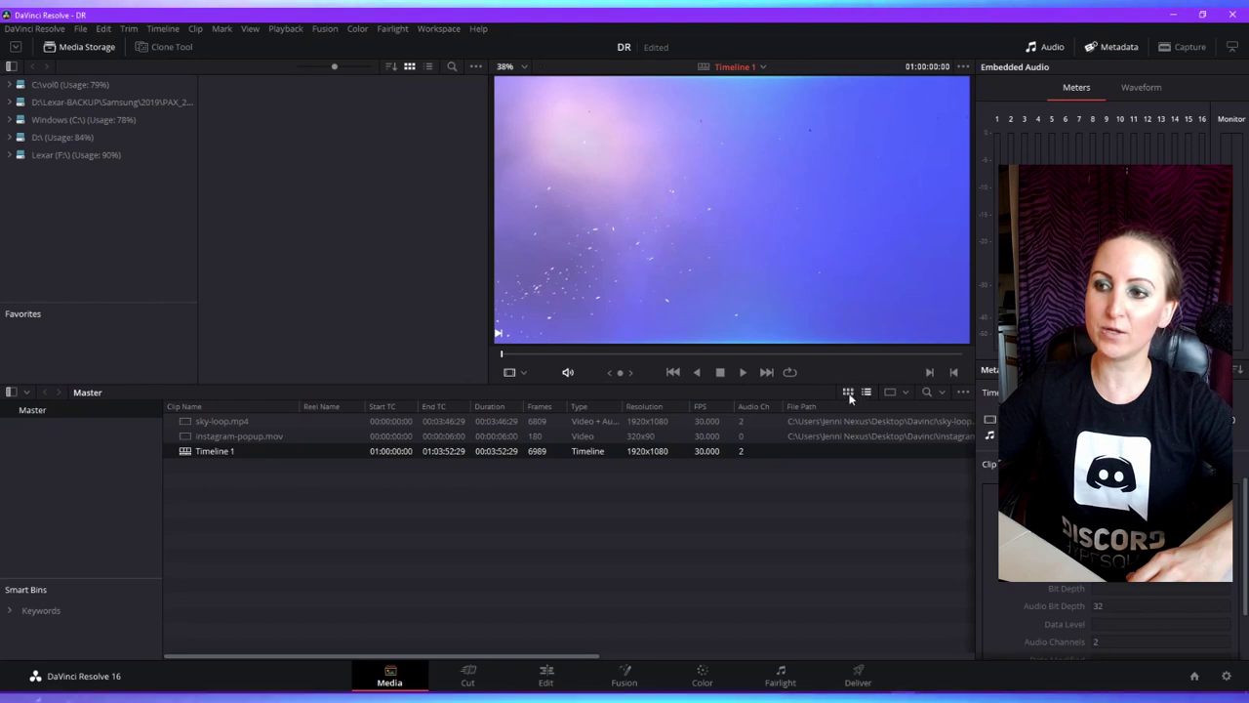
{"action": "left_click", "coordinate": [848, 392]}
{"action": "left_click", "coordinate": [867, 393]}
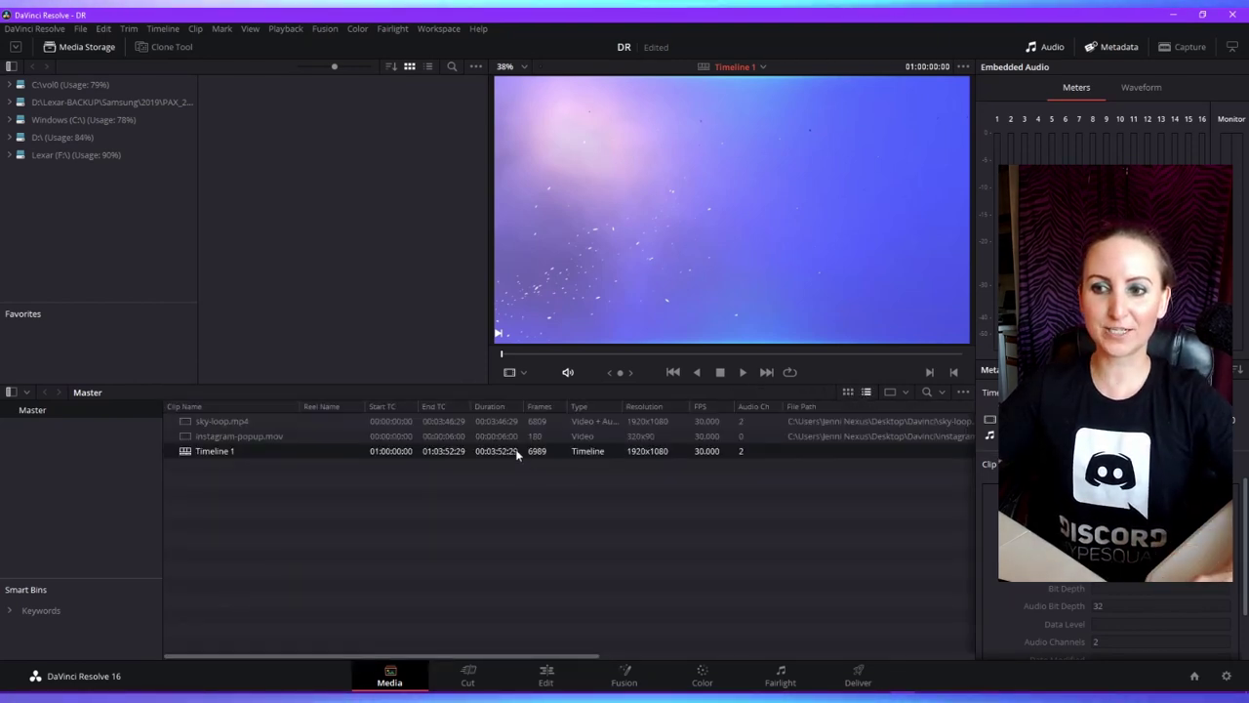
- Sort the media pool list by start timecode, by end timecode, and finally by duration in descending order
{"action": "left_click", "coordinate": [384, 406]}
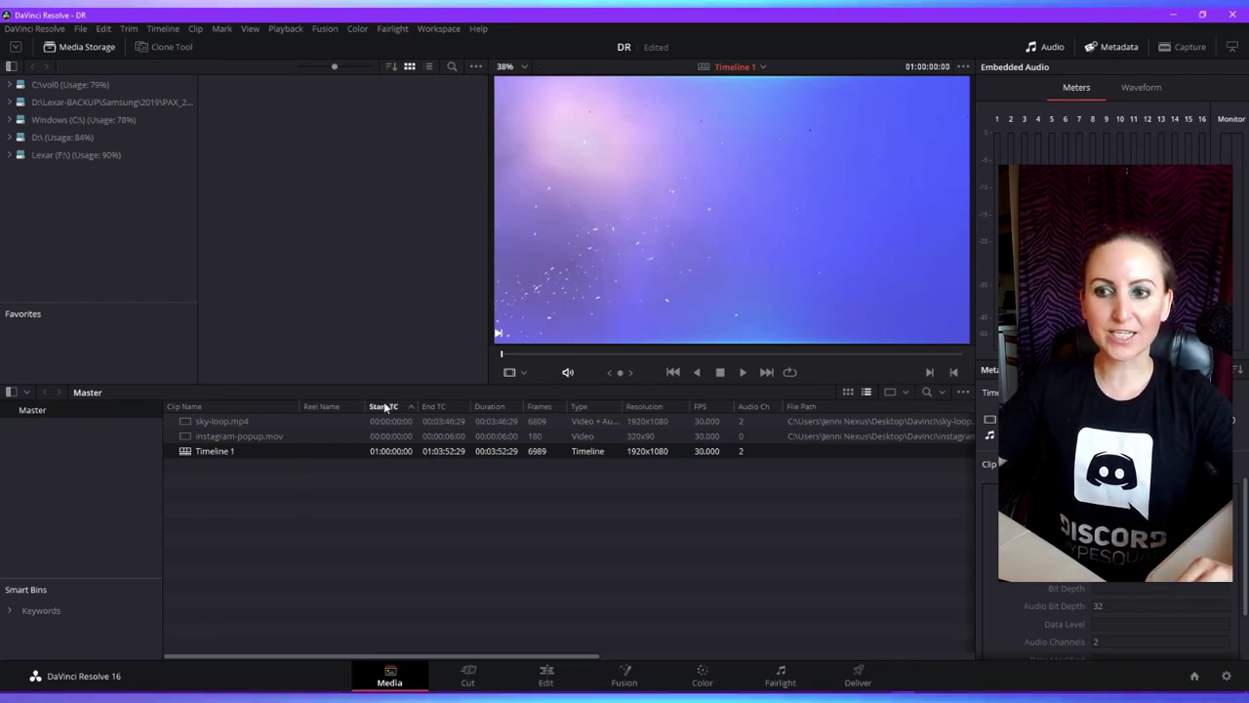
{"action": "left_click", "coordinate": [442, 406]}
{"action": "left_click", "coordinate": [442, 405]}
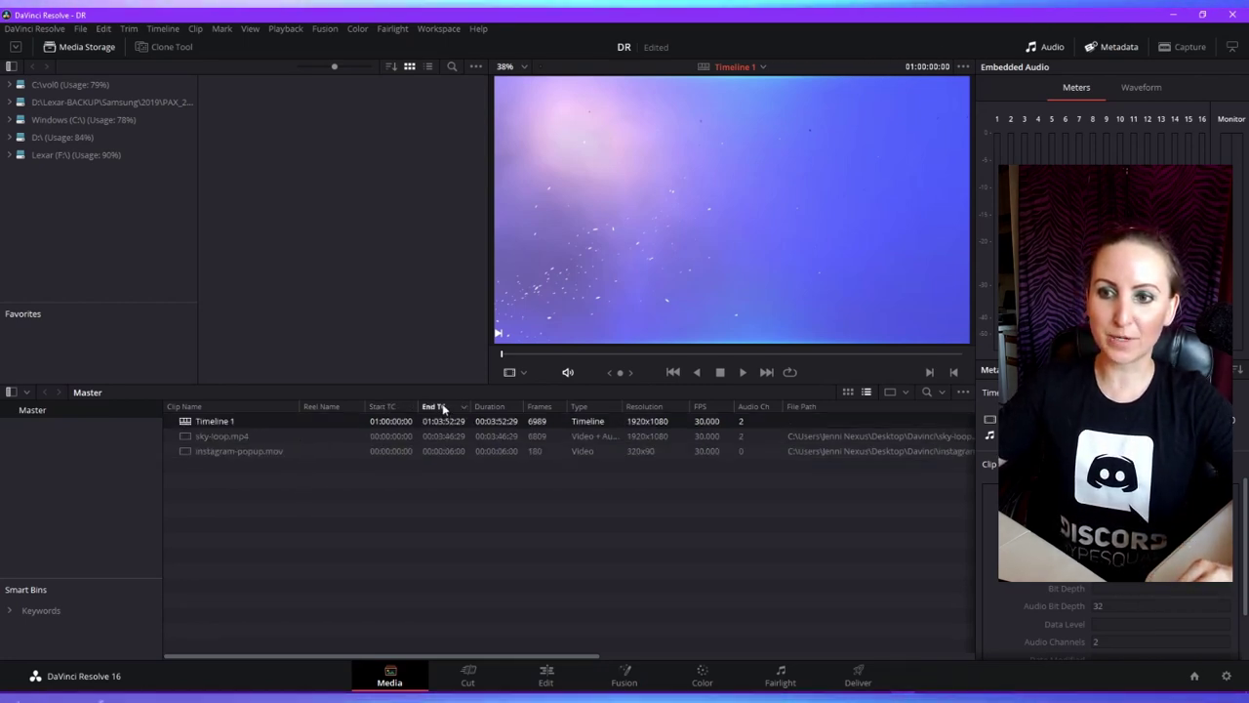
{"action": "left_click", "coordinate": [502, 406]}
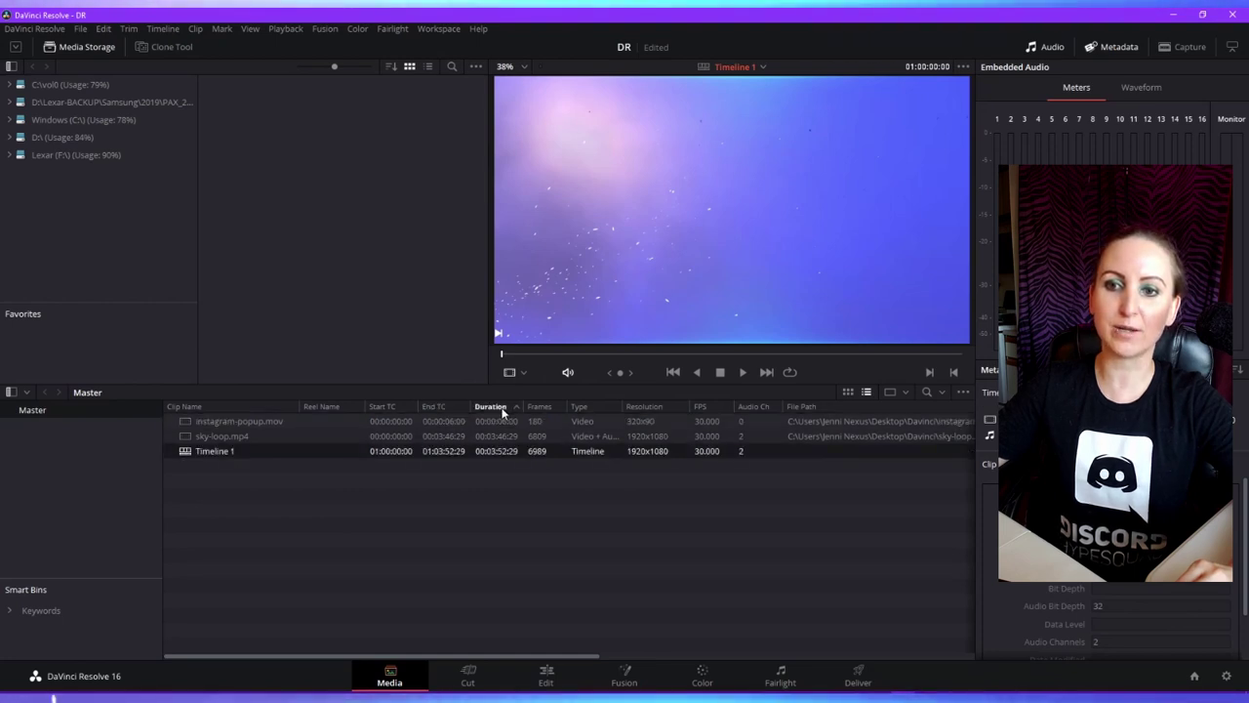
{"action": "left_click", "coordinate": [501, 407]}
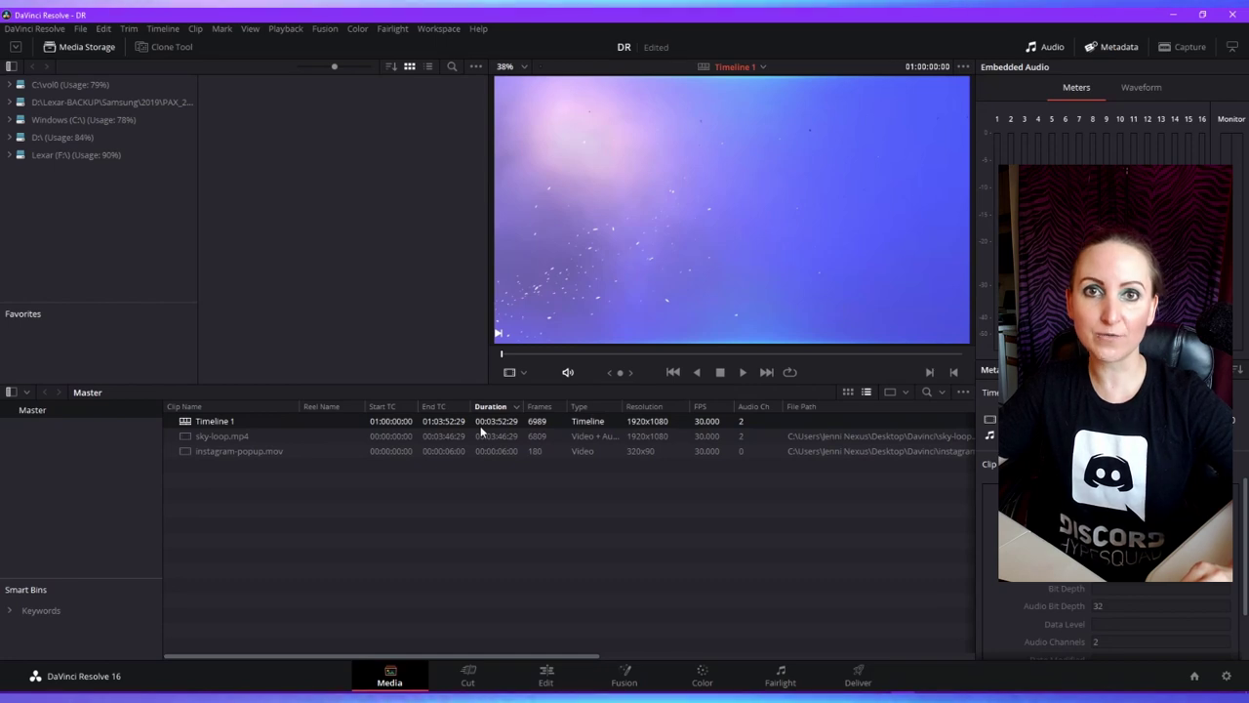
- Sort the media pool by duration ascending and back to descending, and return to thumbnail view
{"action": "left_click", "coordinate": [493, 405]}
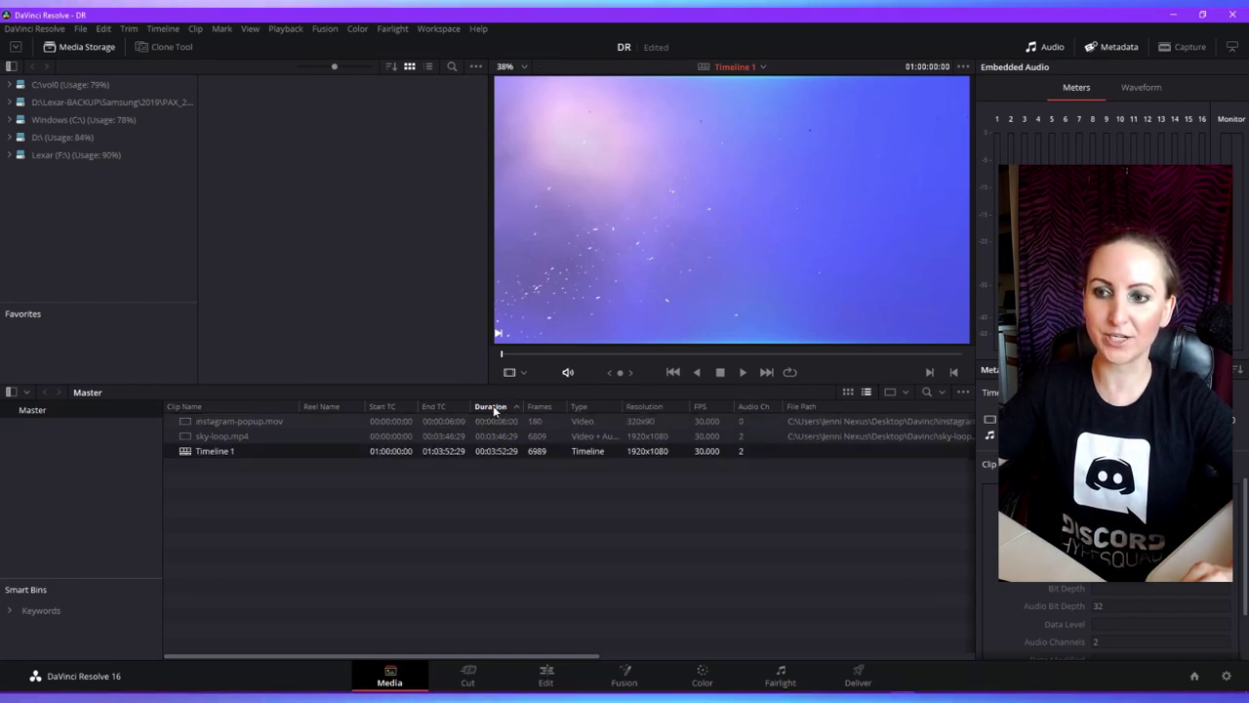
{"action": "left_click", "coordinate": [493, 406]}
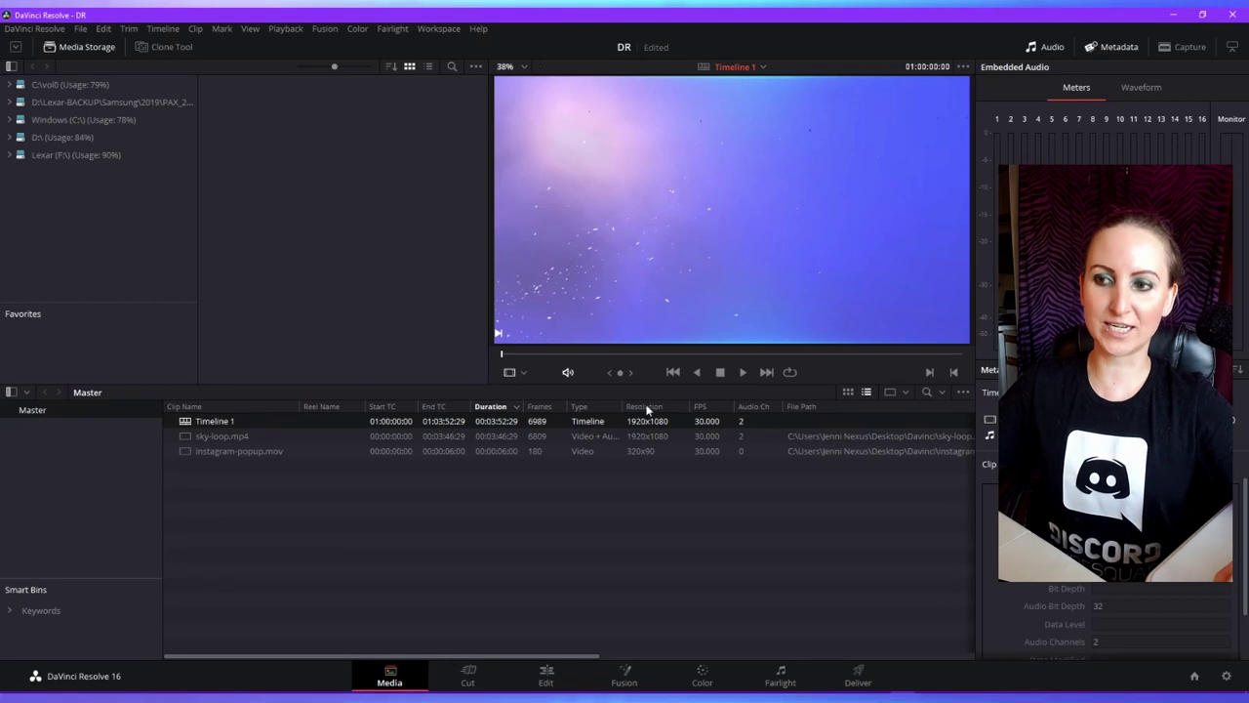
{"action": "left_click", "coordinate": [849, 391]}
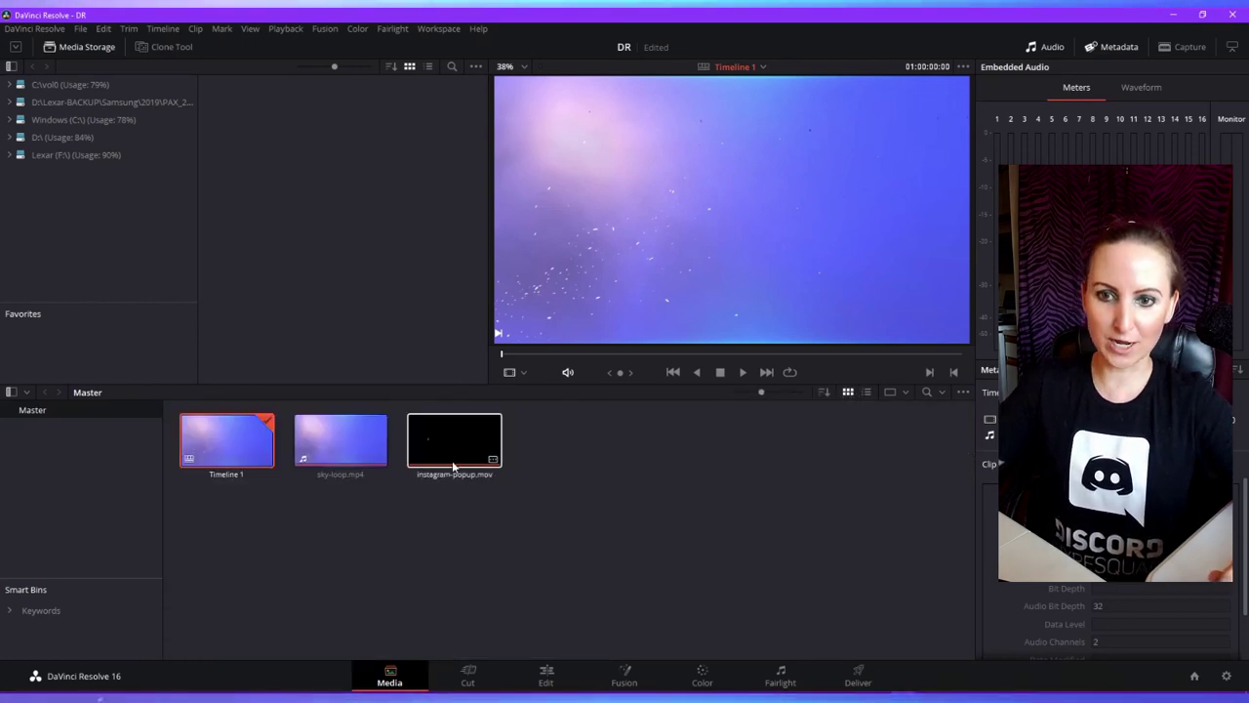
- Show and hide the media pool's search field in thumbnail view and again in list view
{"action": "left_click", "coordinate": [927, 392]}
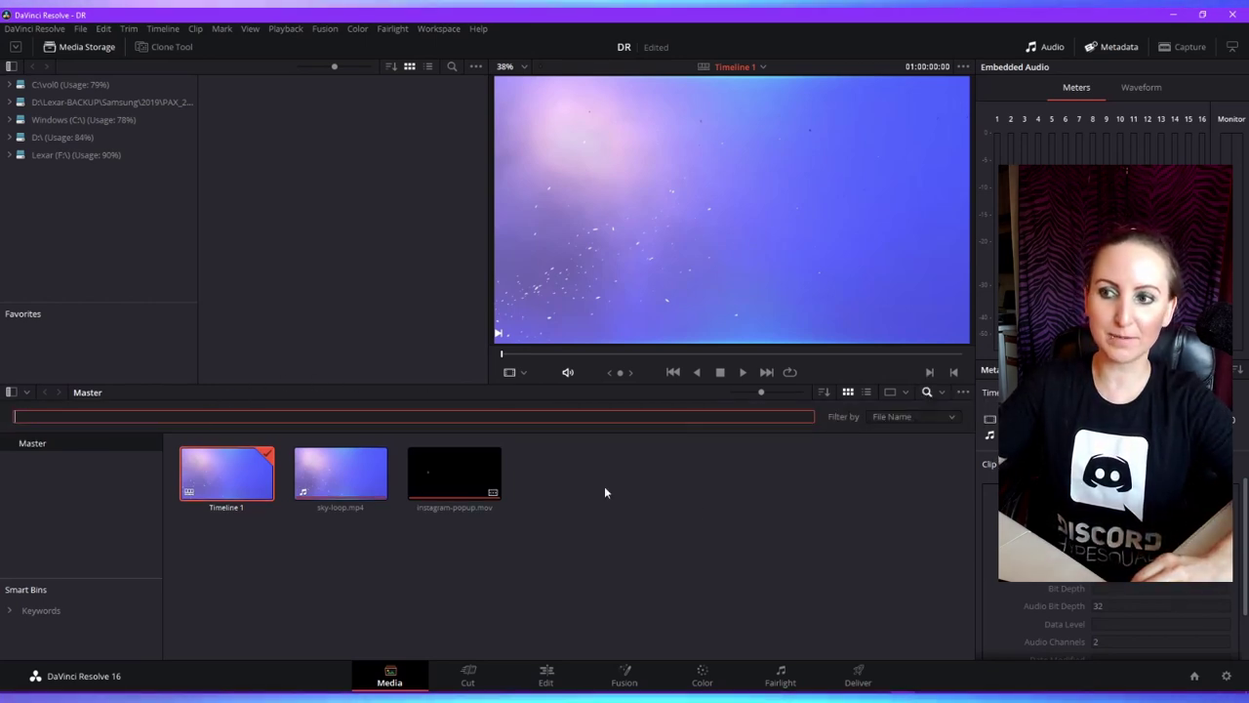
{"action": "left_click", "coordinate": [927, 391]}
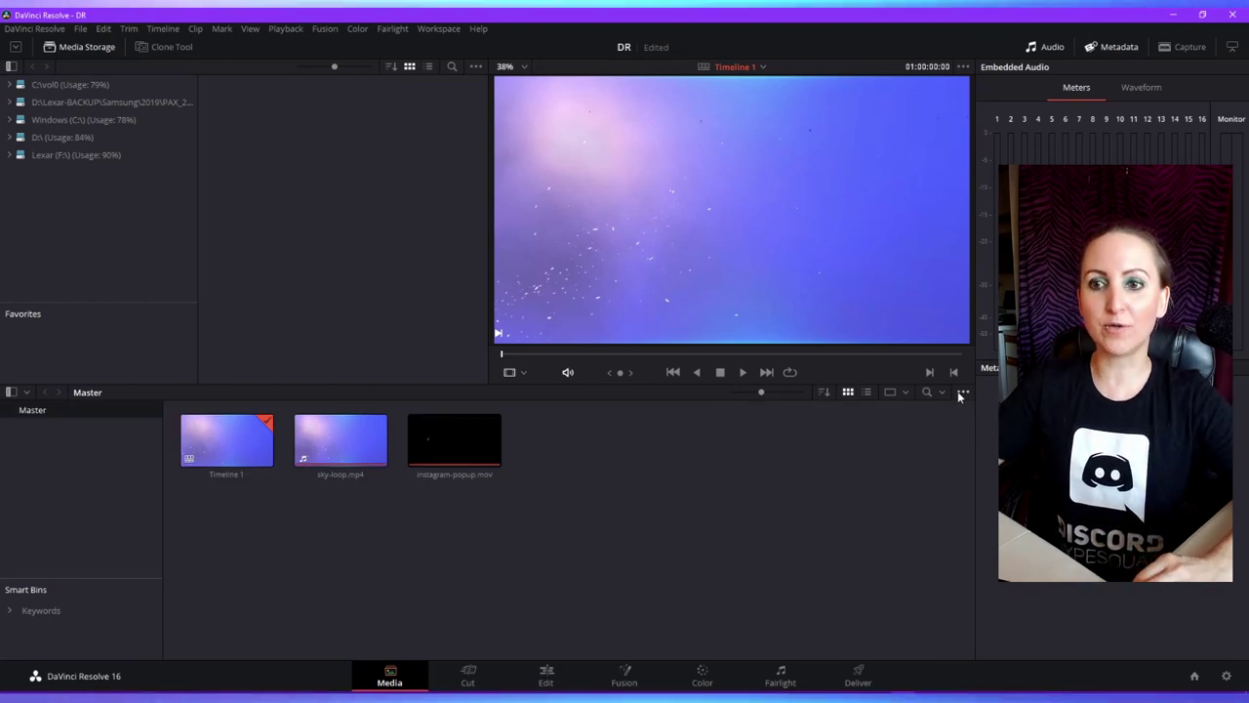
{"action": "left_click", "coordinate": [867, 392]}
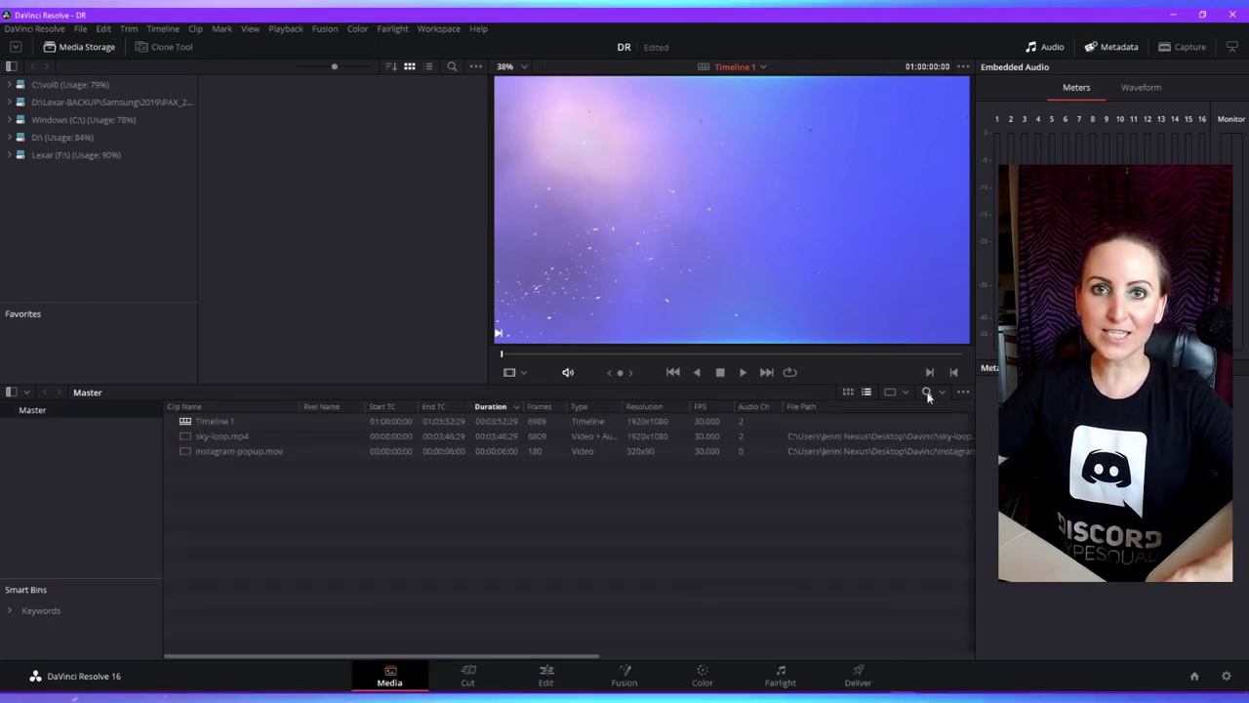
{"action": "left_click", "coordinate": [927, 392]}
{"action": "left_click", "coordinate": [927, 392]}
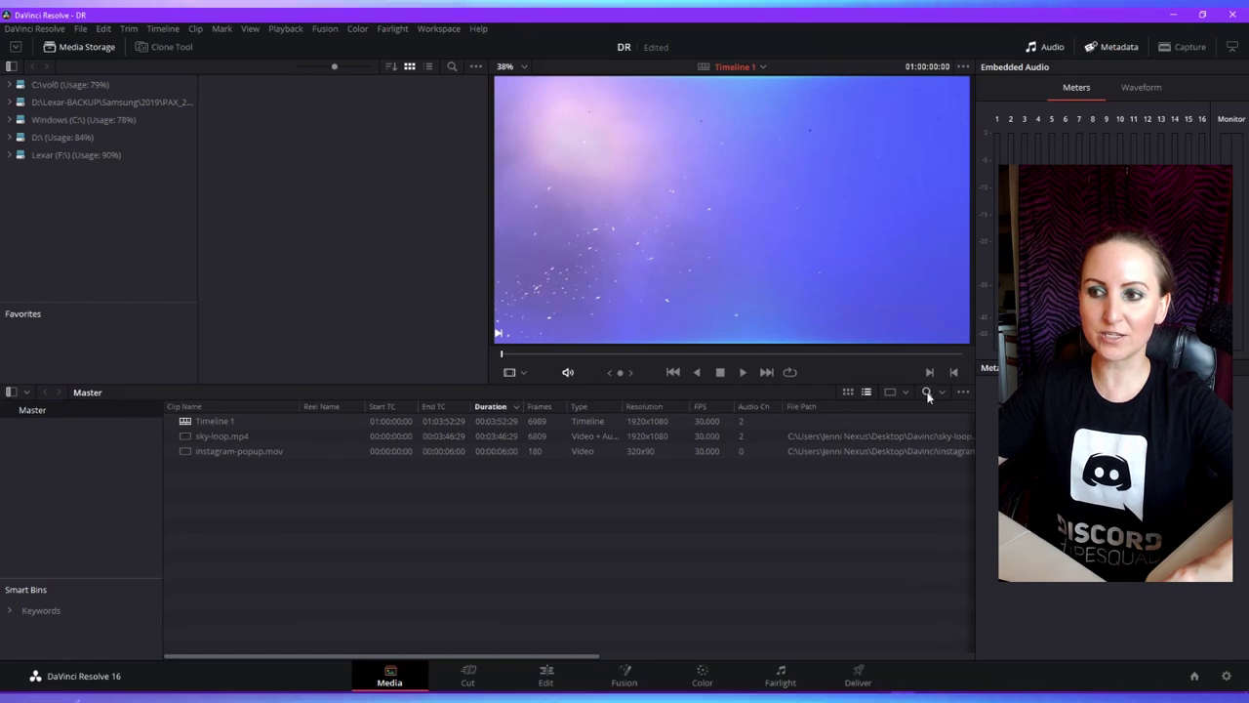
{"action": "left_click", "coordinate": [927, 392]}
{"action": "left_click", "coordinate": [927, 393]}
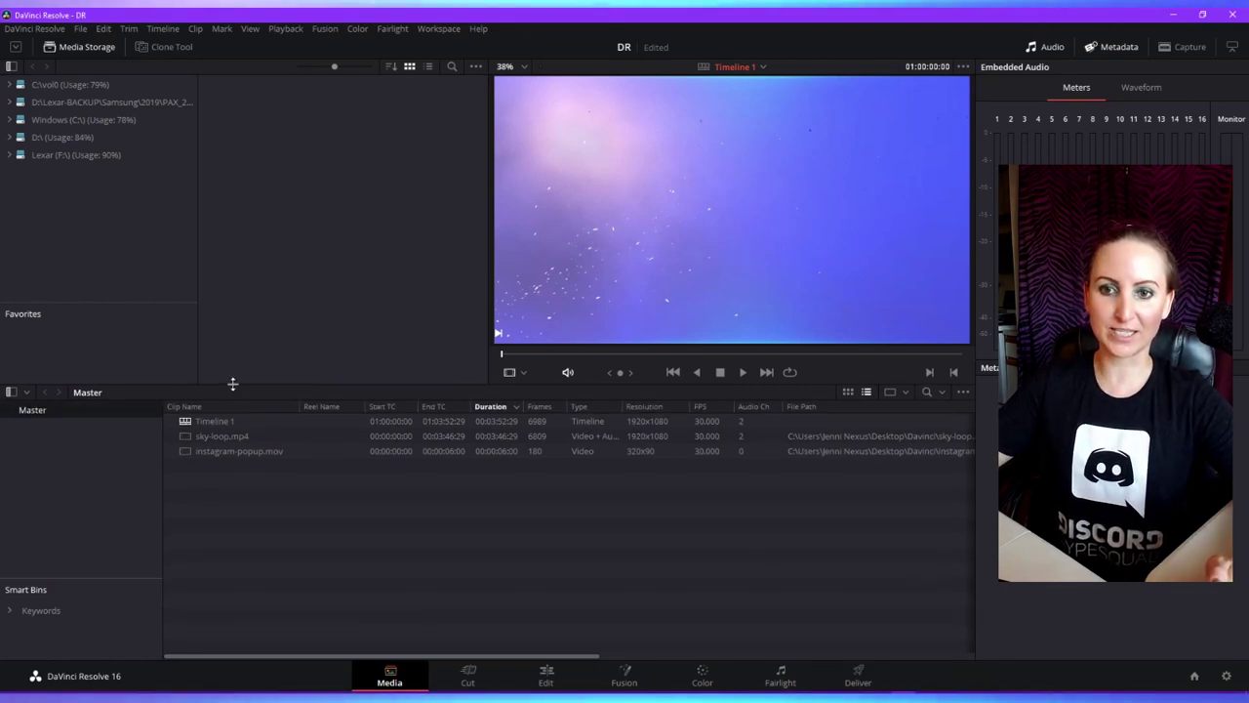
- Toggle the media pool's bin list off and on, leaving it hidden
{"action": "left_click", "coordinate": [12, 392]}
{"action": "left_click", "coordinate": [12, 391]}
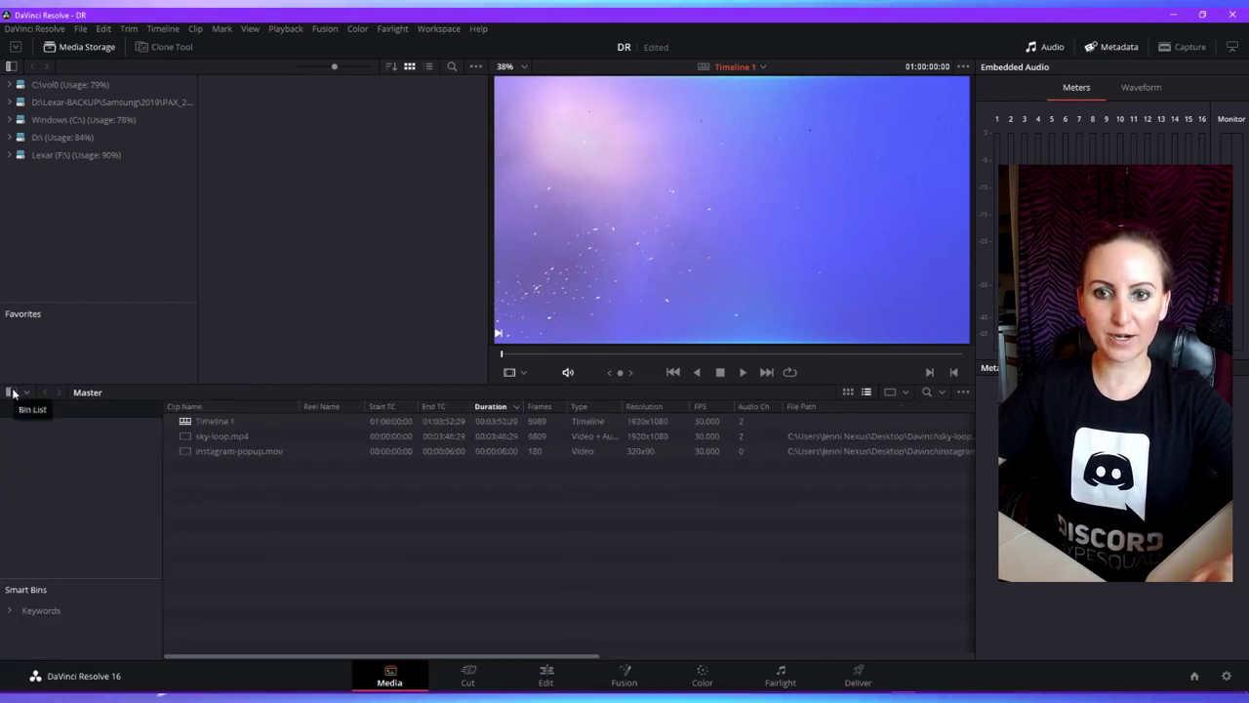
{"action": "left_click", "coordinate": [12, 391]}
{"action": "left_click", "coordinate": [12, 391]}
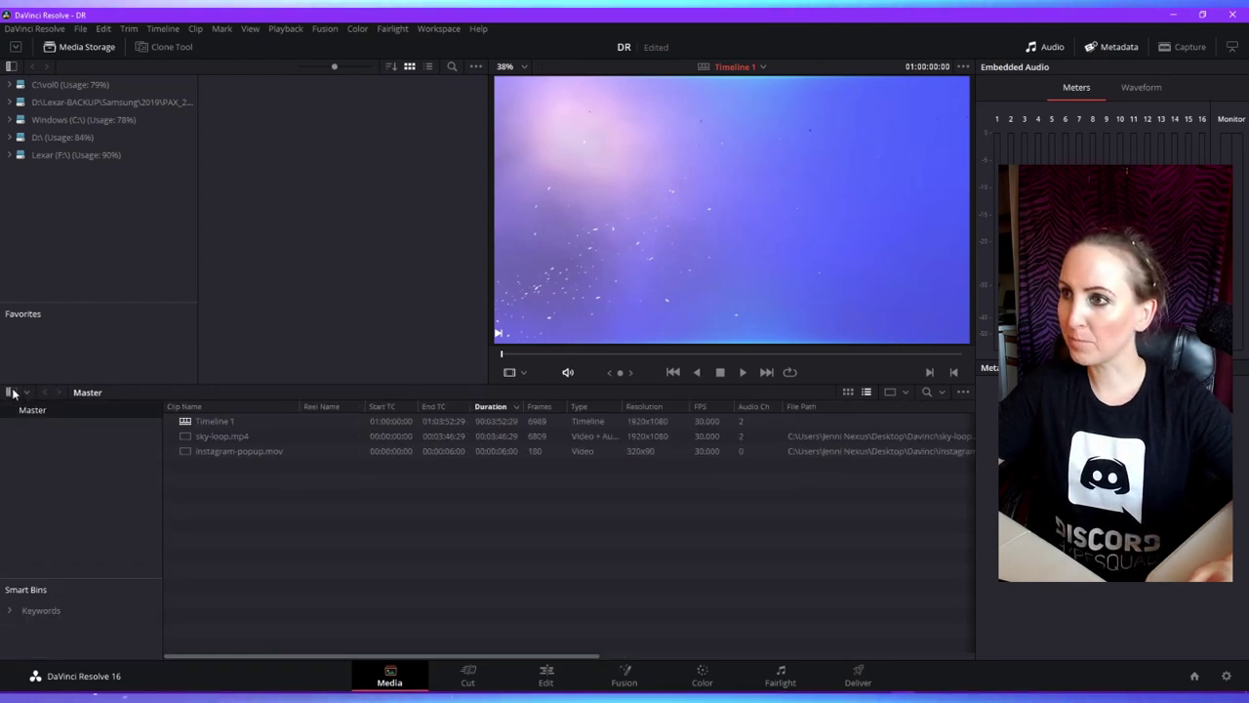
{"action": "left_click", "coordinate": [12, 392]}
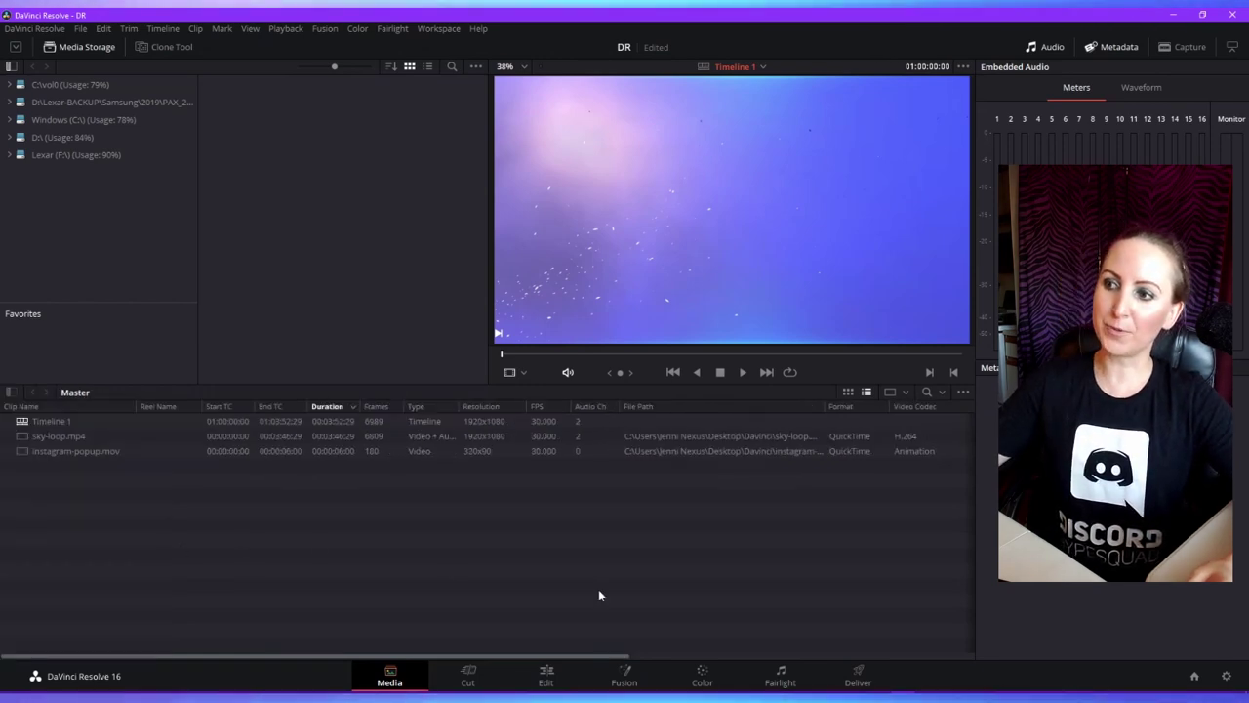
- Hide the audio meters and reduce the metadata panel to half height, with the media pool shown as thumbnails
{"action": "left_click", "coordinate": [1047, 47]}
{"action": "left_click", "coordinate": [1232, 47]}
{"action": "left_click", "coordinate": [1233, 47]}
{"action": "left_click", "coordinate": [1233, 47]}
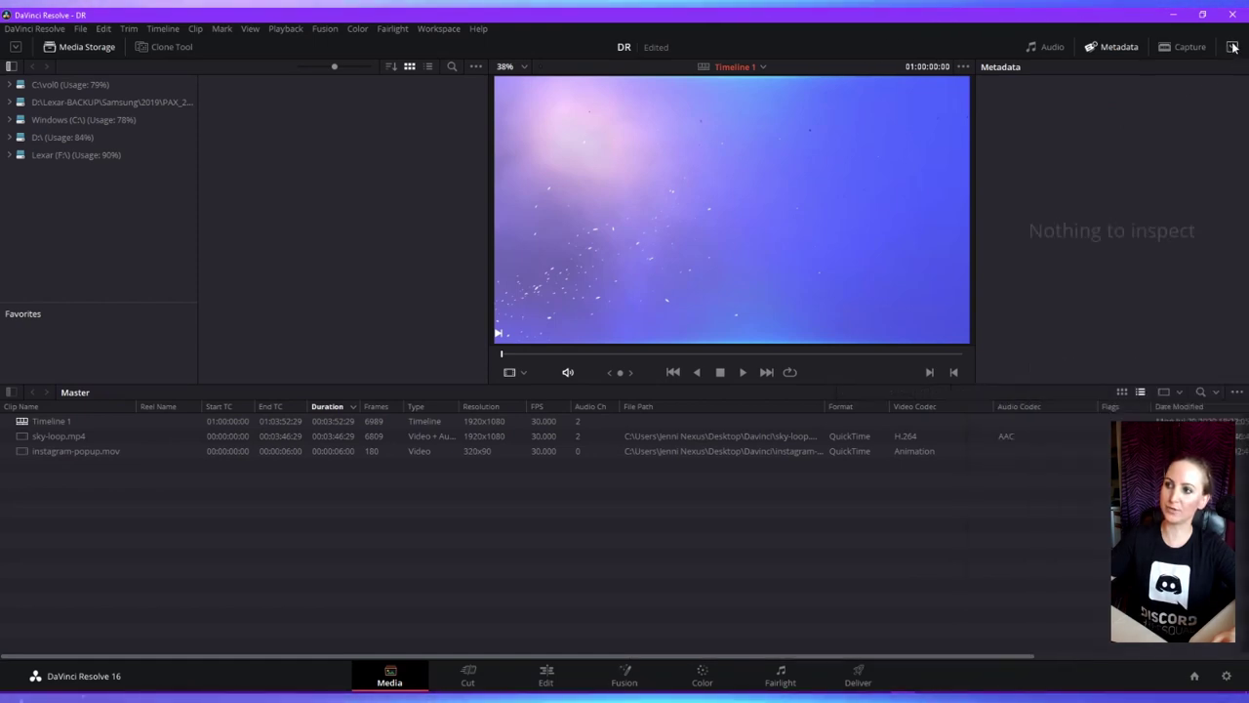
{"action": "left_click", "coordinate": [1123, 391]}
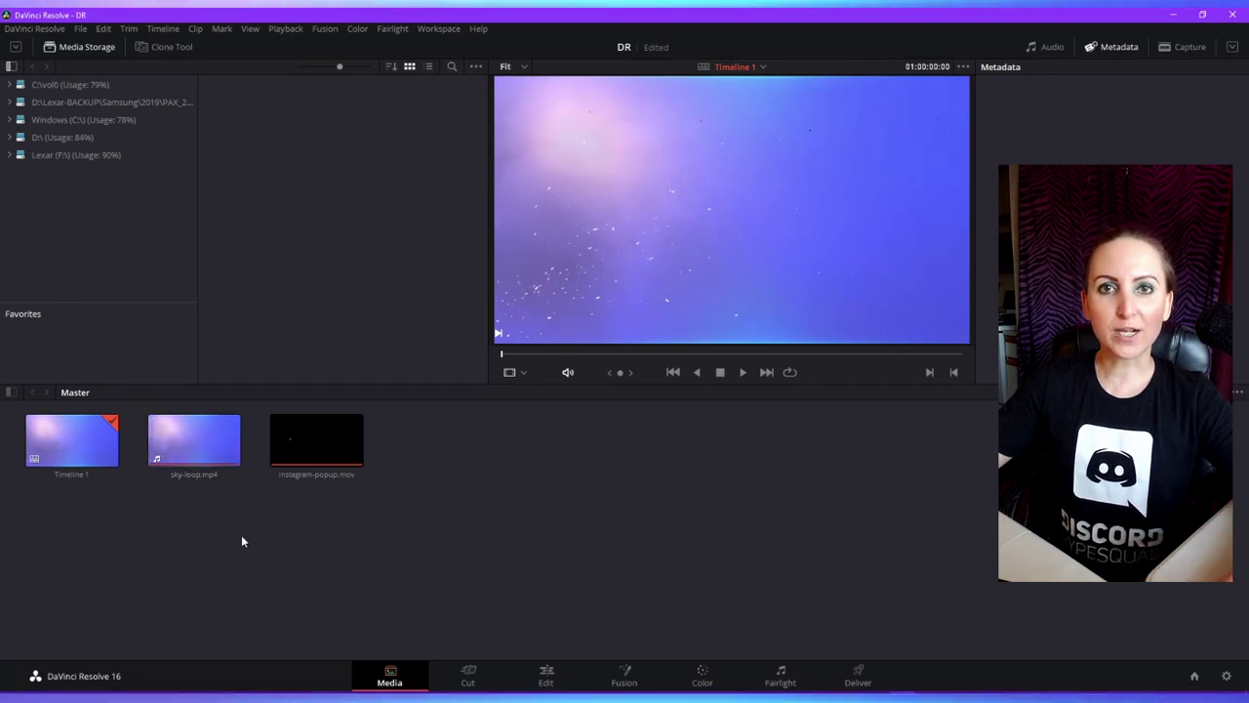
- Examine the available commands for Timeline 1 in the media pool, including its Timelines options, without applying any
{"action": "right_click", "coordinate": [219, 454]}
{"action": "left_click", "coordinate": [81, 443]}
{"action": "right_click", "coordinate": [81, 442]}
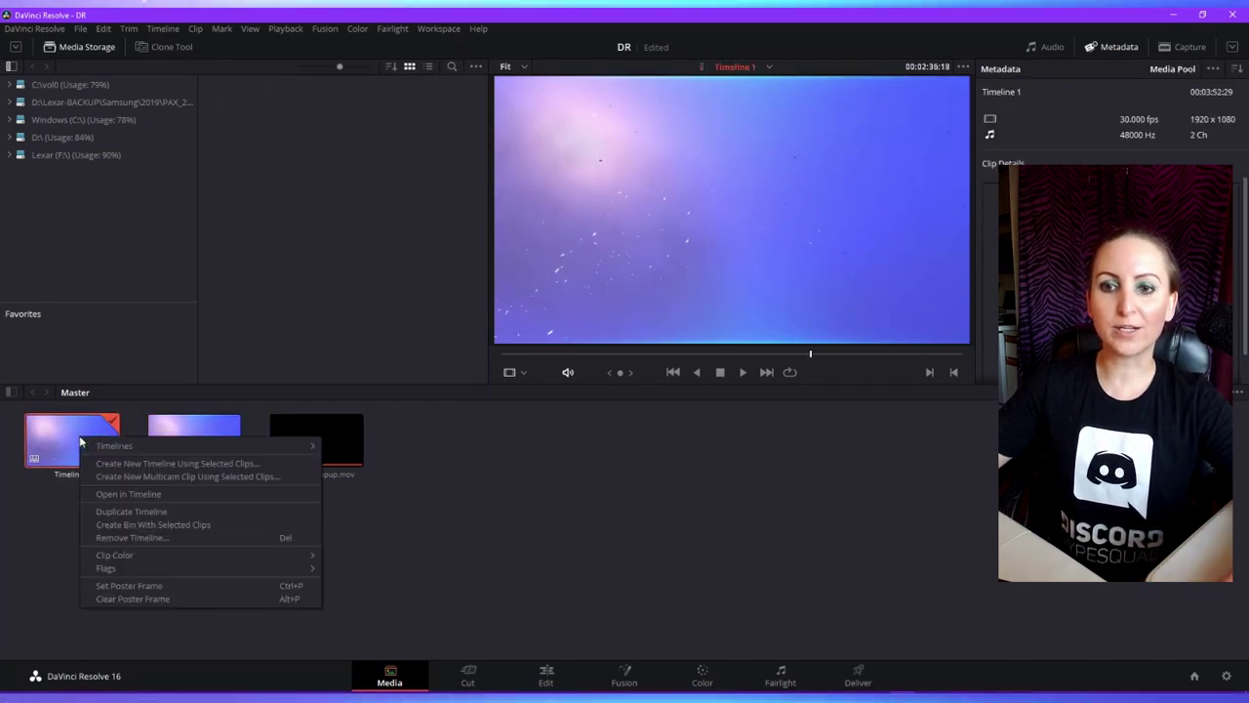
{"action": "mouse_move", "coordinate": [92, 446]}
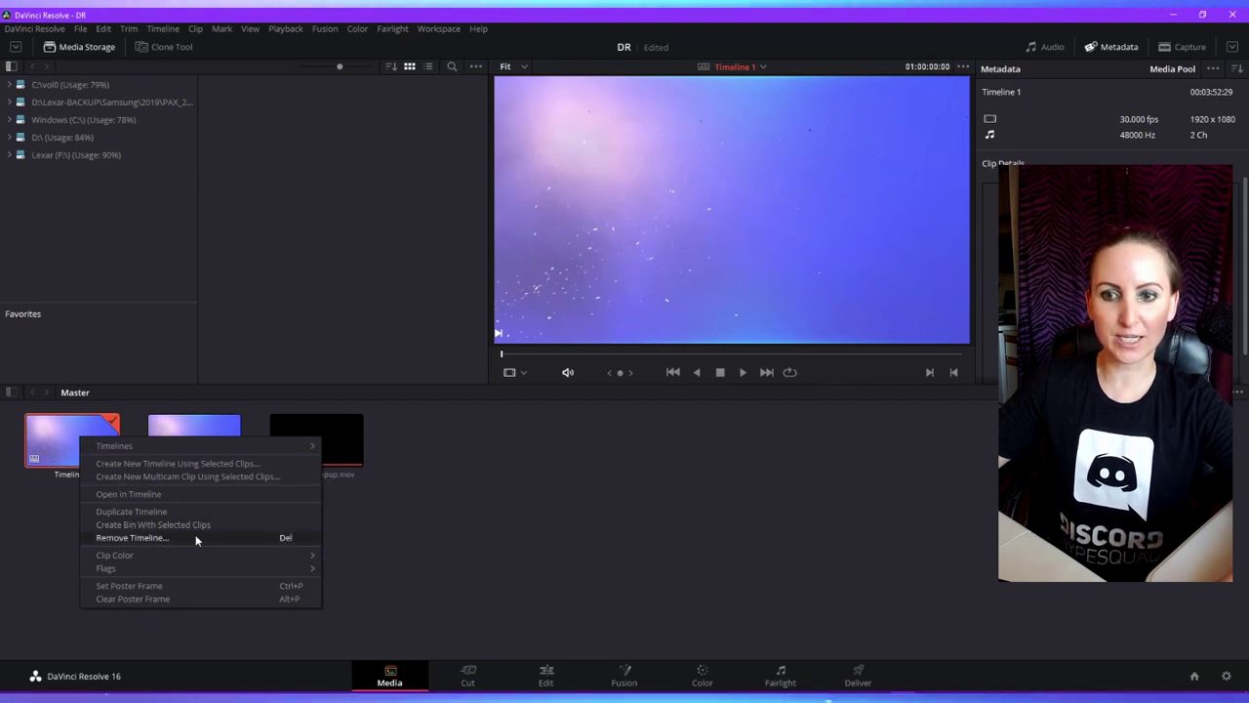
{"action": "mouse_move", "coordinate": [272, 451]}
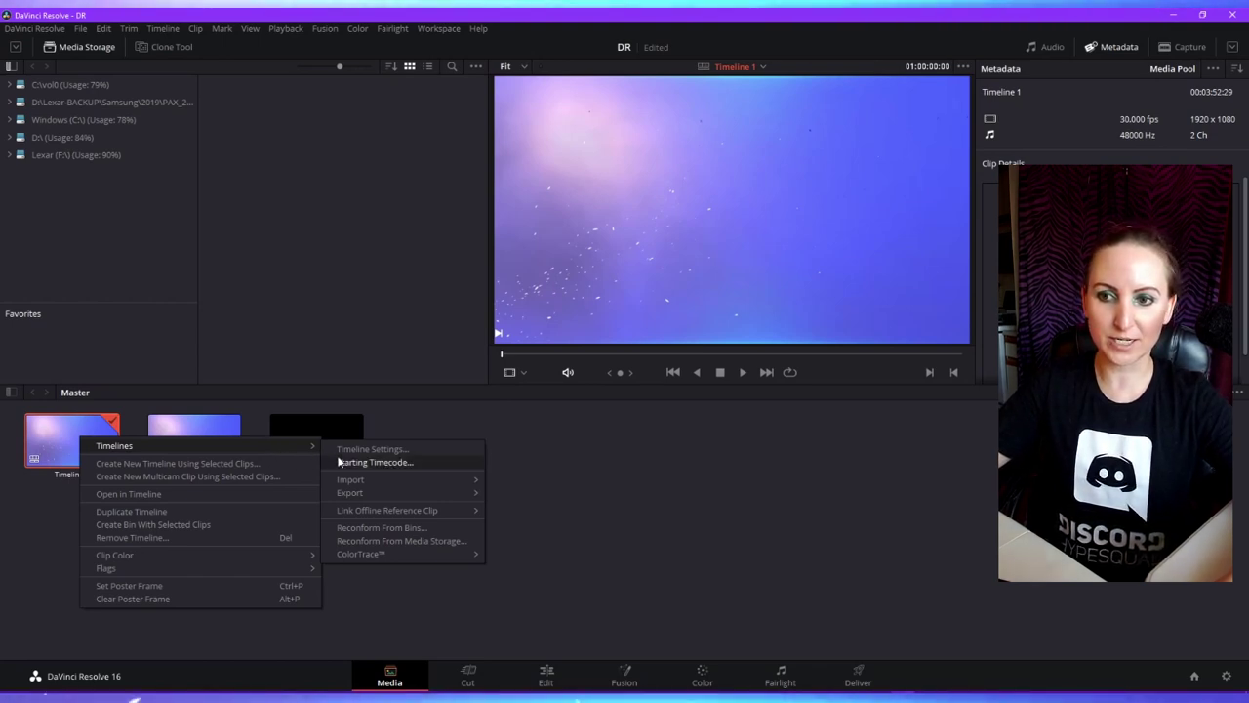
{"action": "mouse_move", "coordinate": [404, 491]}
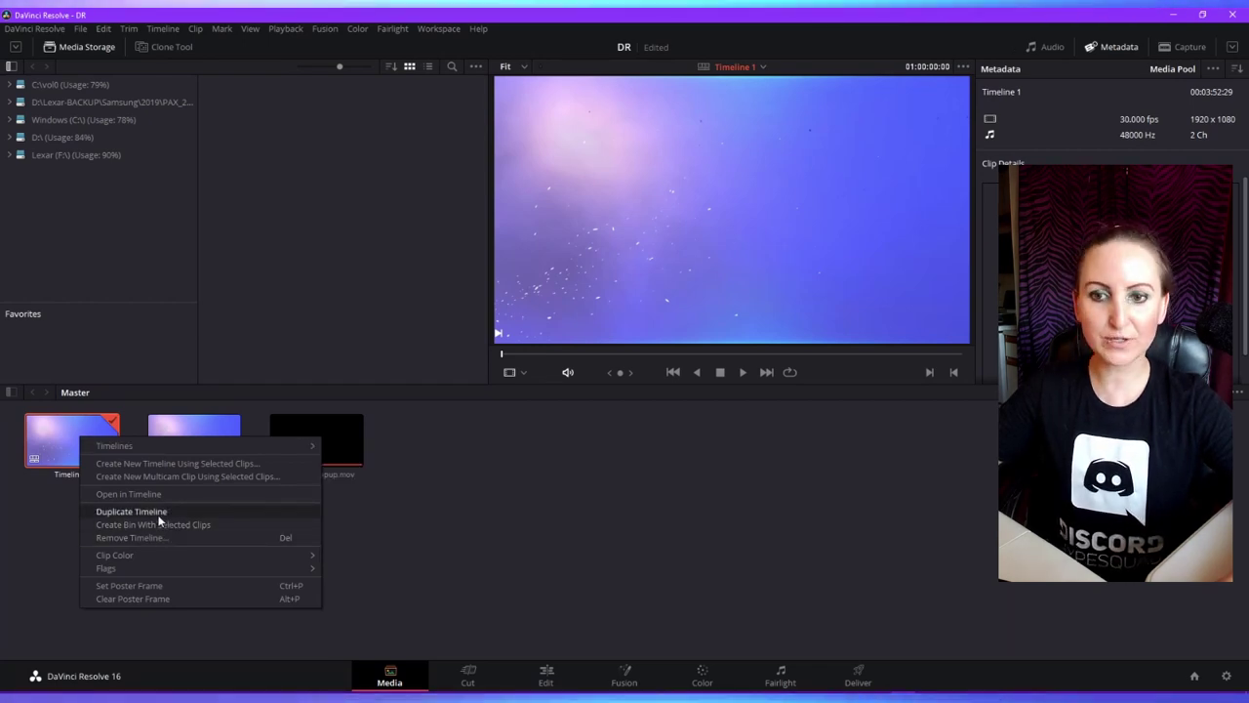
{"action": "left_click", "coordinate": [72, 49]}
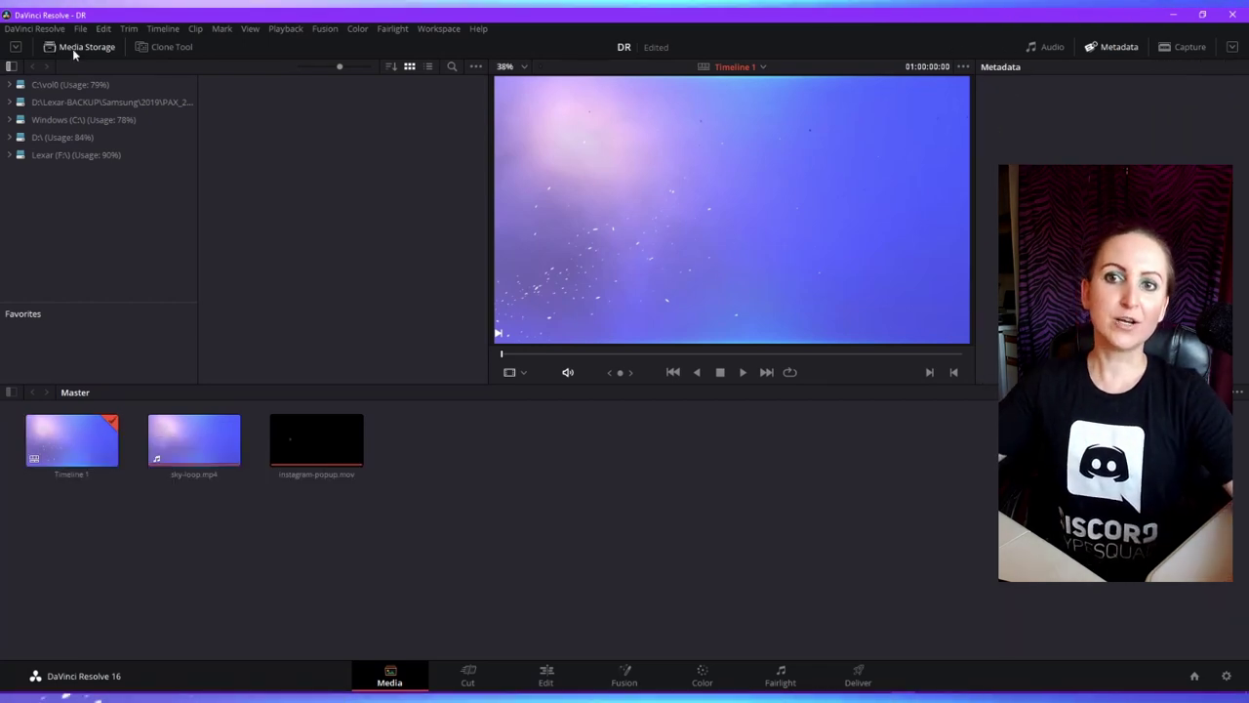
- Make the viewer taller with the media storage browser hidden, and bring the browser back with the metadata panel hidden
{"action": "left_click", "coordinate": [72, 49]}
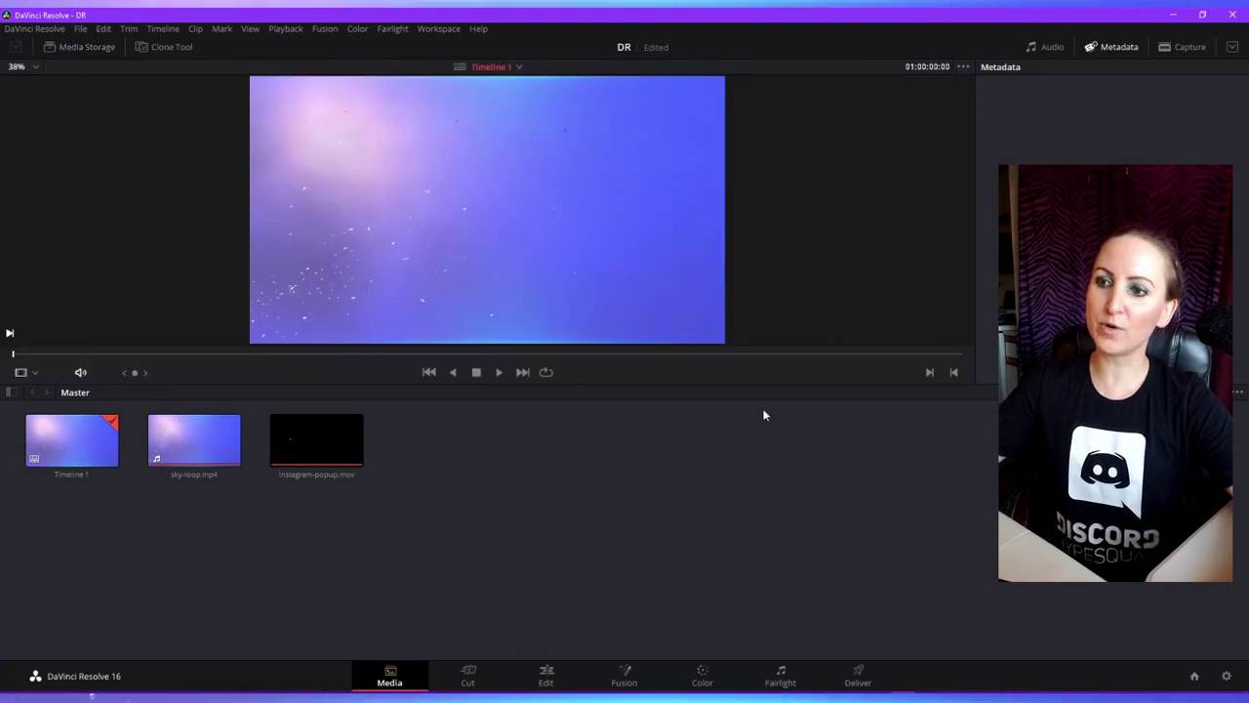
{"action": "left_click_drag", "start_coordinate": [763, 387], "coordinate": [754, 560]}
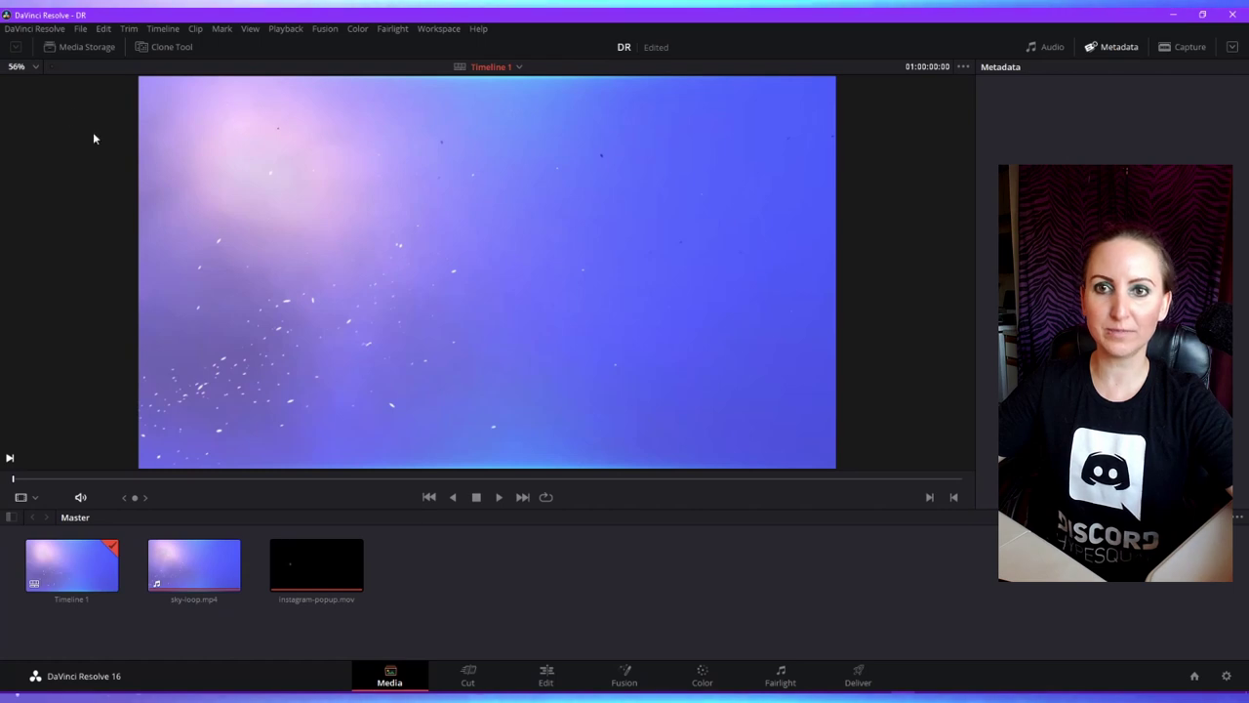
{"action": "left_click", "coordinate": [86, 47]}
{"action": "left_click", "coordinate": [112, 48]}
{"action": "left_click", "coordinate": [112, 48]}
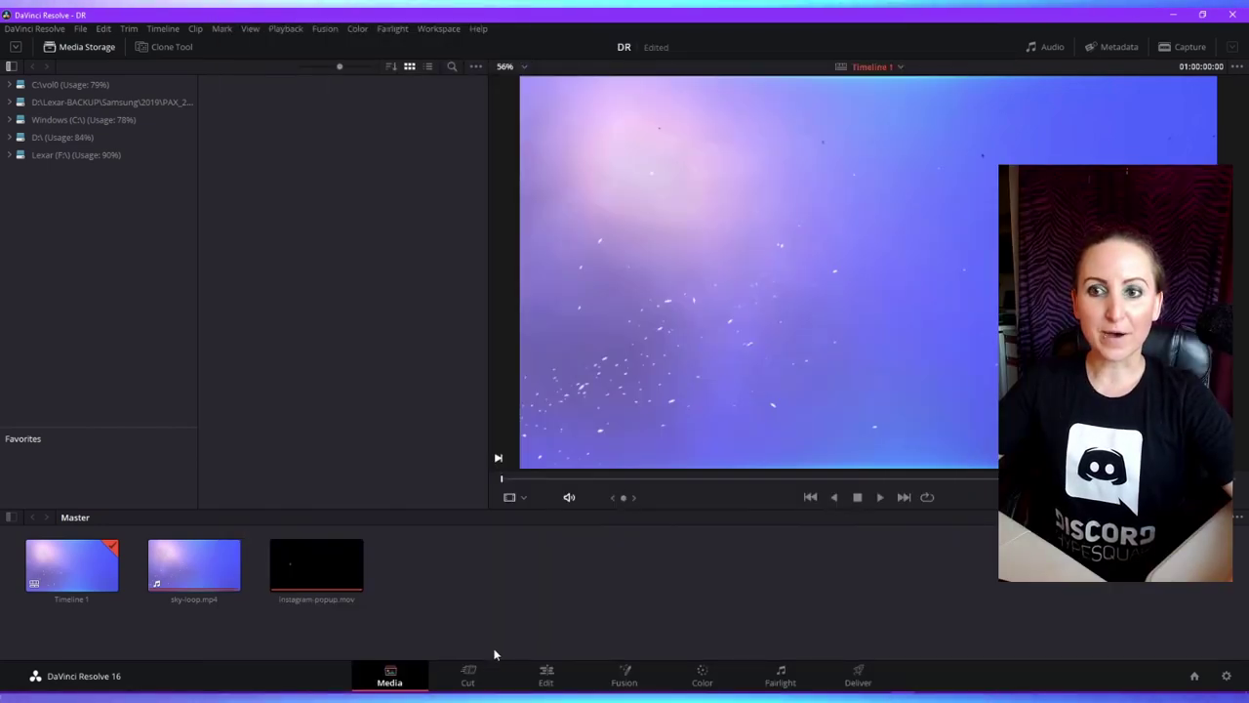
- On the Cut page, toggle the Video Only option for the timeline on and back off
{"action": "left_click", "coordinate": [472, 674]}
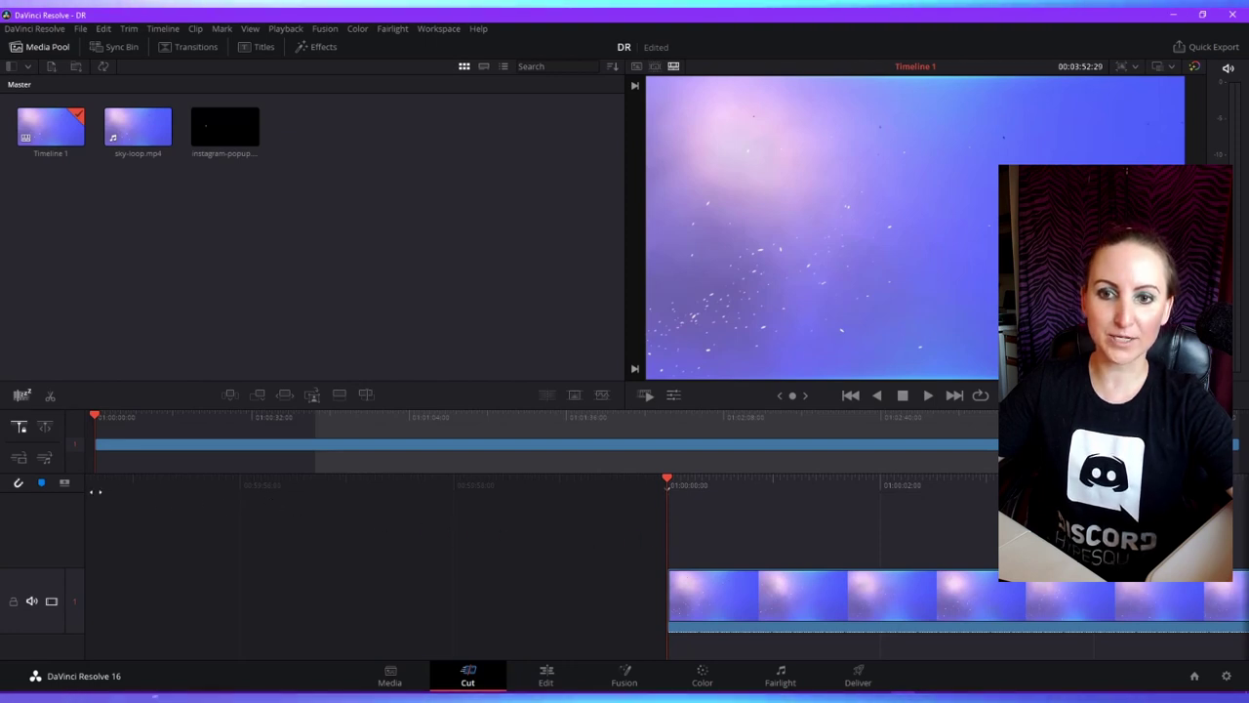
{"action": "left_click", "coordinate": [18, 459]}
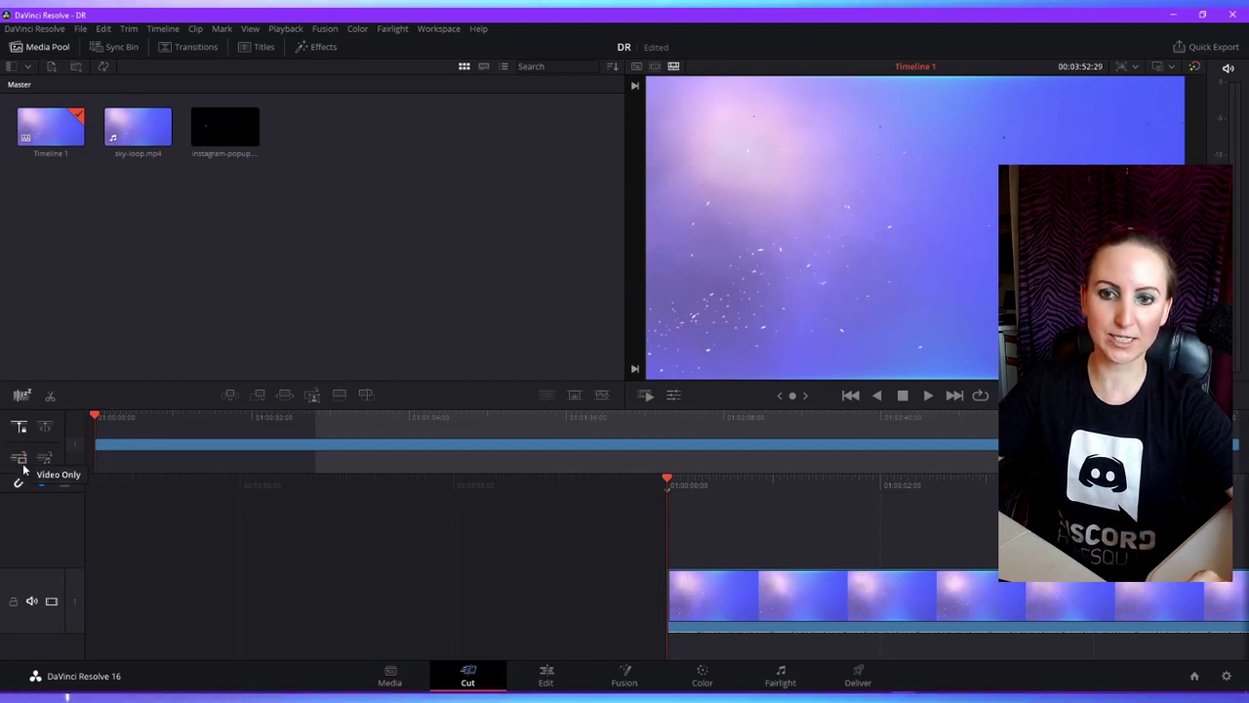
{"action": "left_click", "coordinate": [19, 459]}
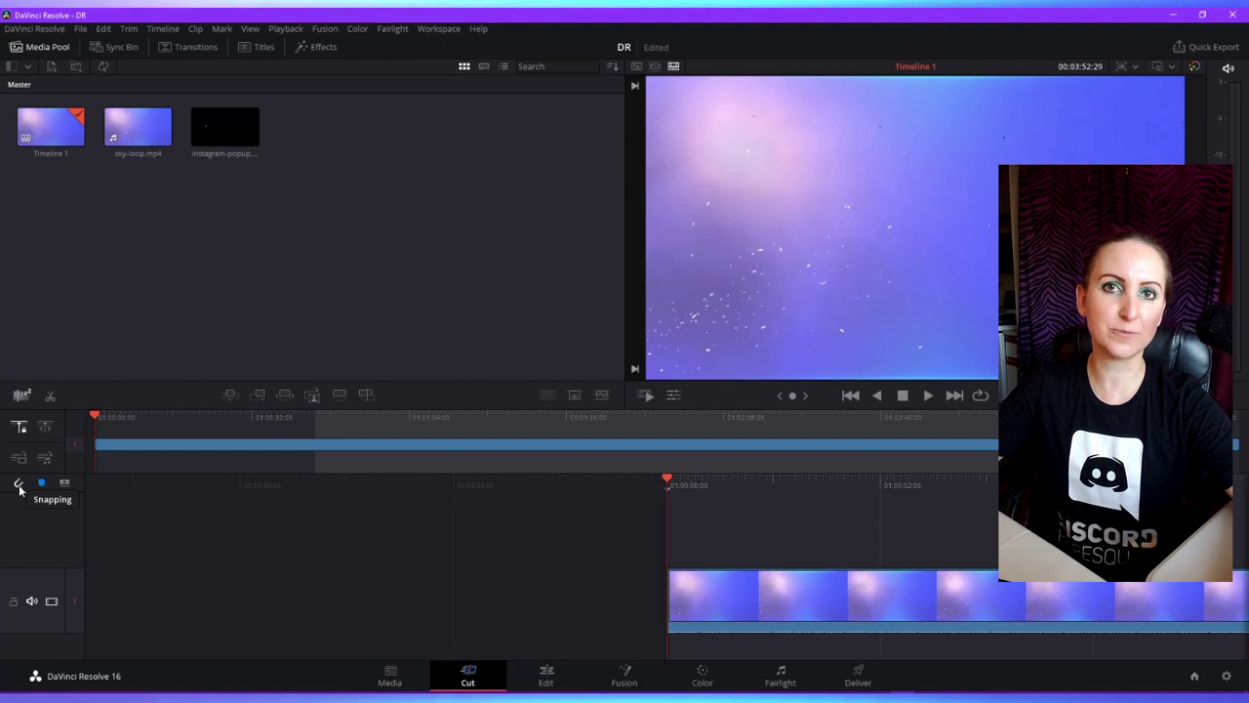
- Change the clip color of the sky-loop.mp4 clip in the timeline to Violet
{"action": "left_click", "coordinate": [761, 605]}
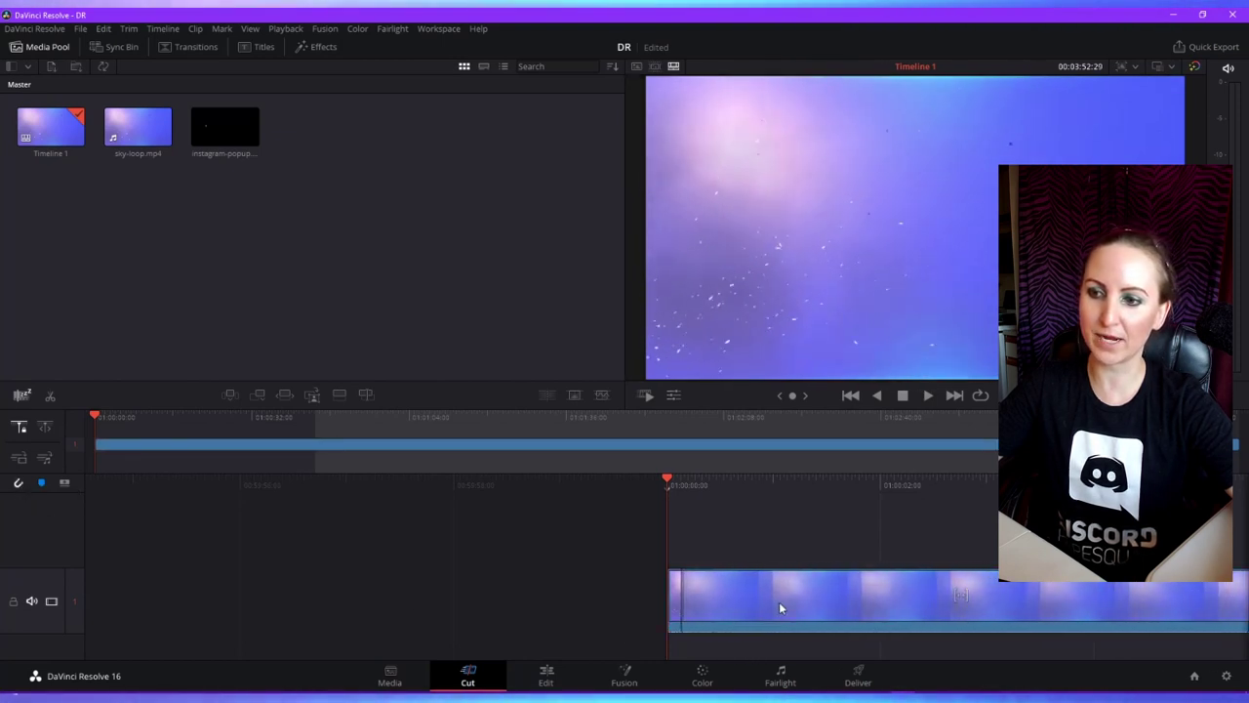
{"action": "left_click", "coordinate": [828, 608]}
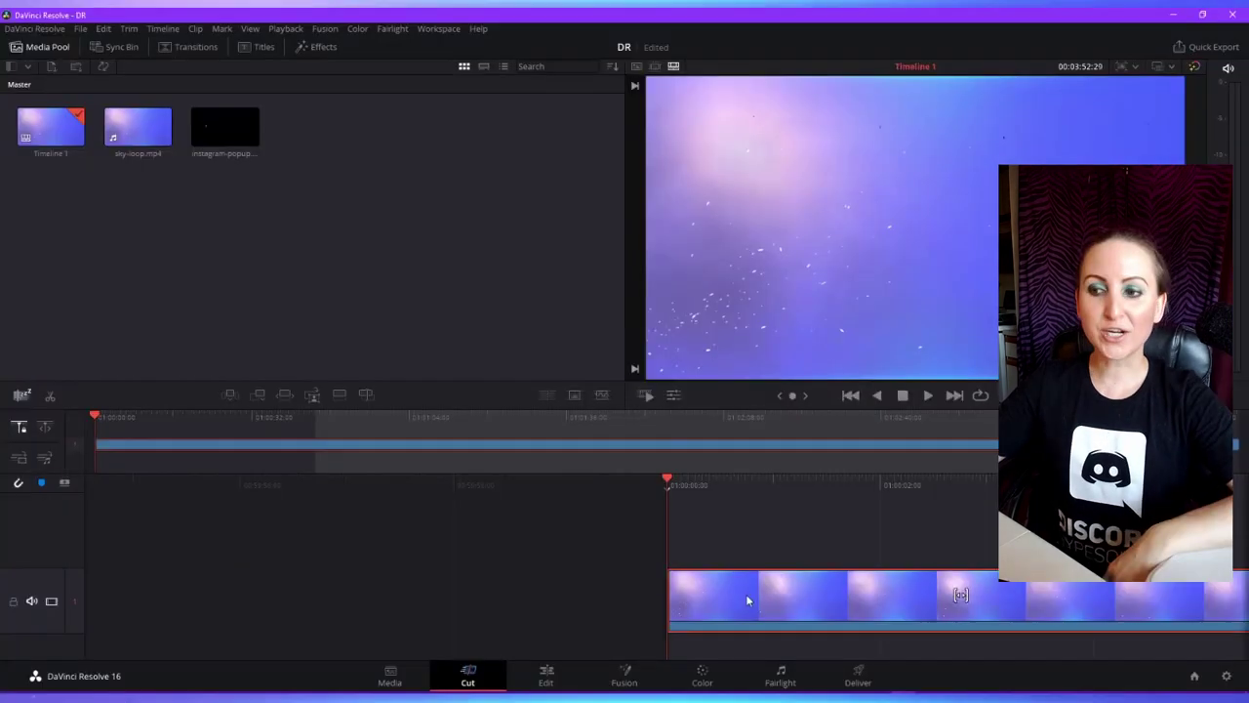
{"action": "right_click", "coordinate": [745, 593]}
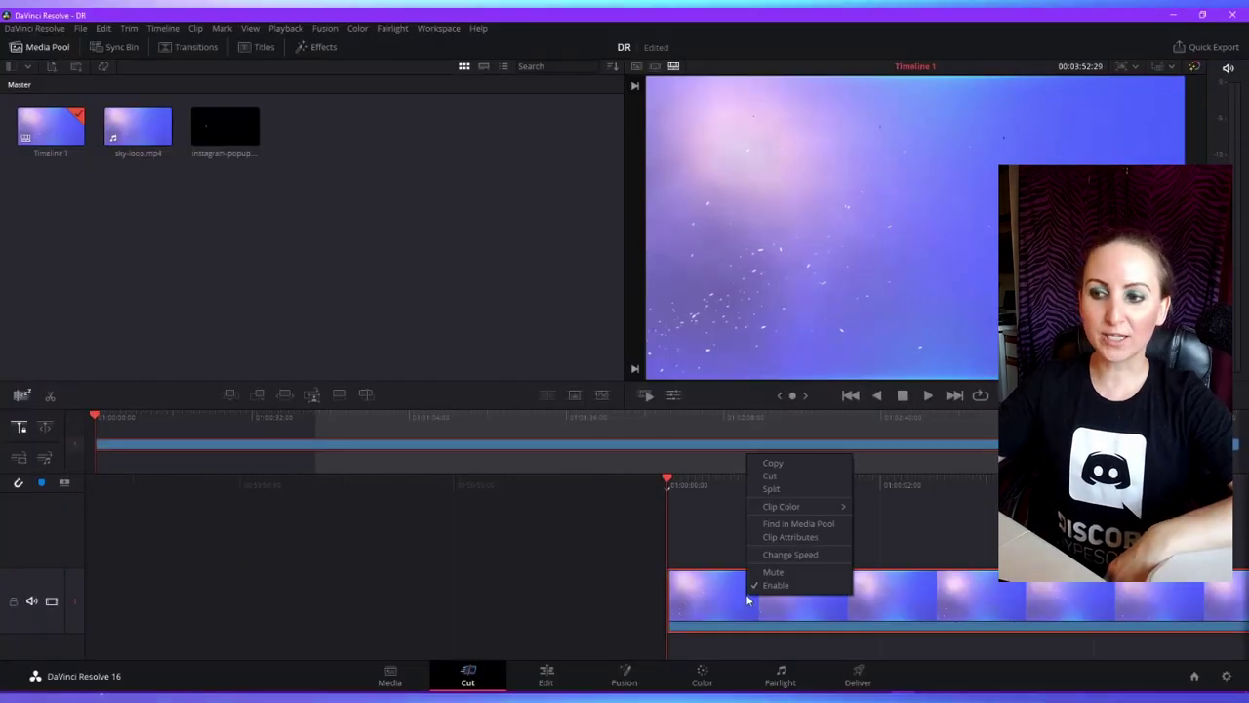
{"action": "mouse_move", "coordinate": [815, 503]}
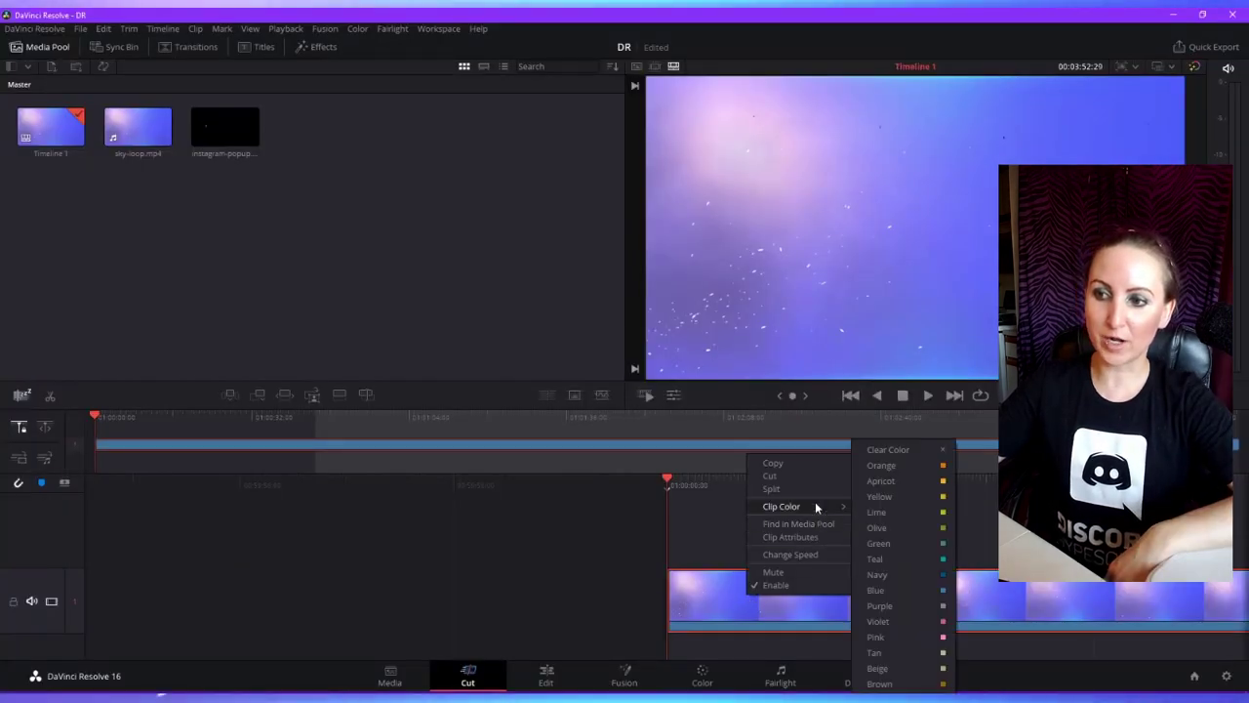
{"action": "left_click", "coordinate": [896, 500]}
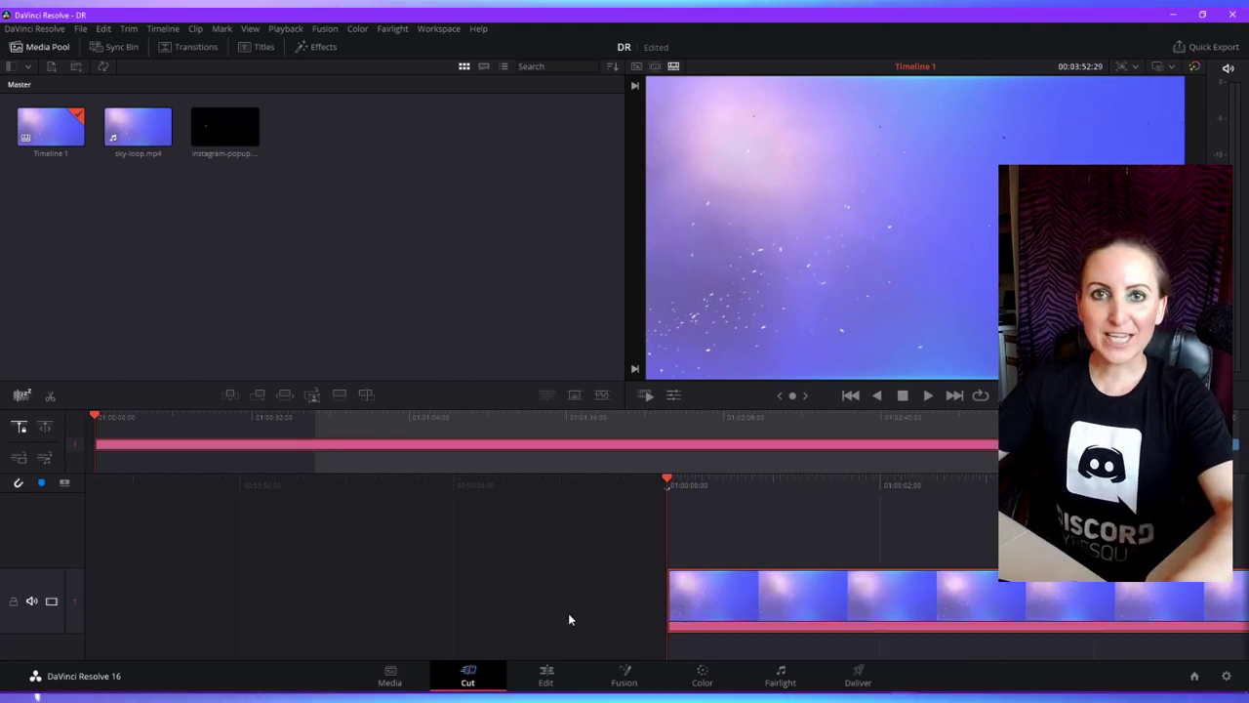
- On the Edit page, narrow the media pool with smaller thumbnails and adjust the viewer's height against the timeline
{"action": "left_click", "coordinate": [547, 676]}
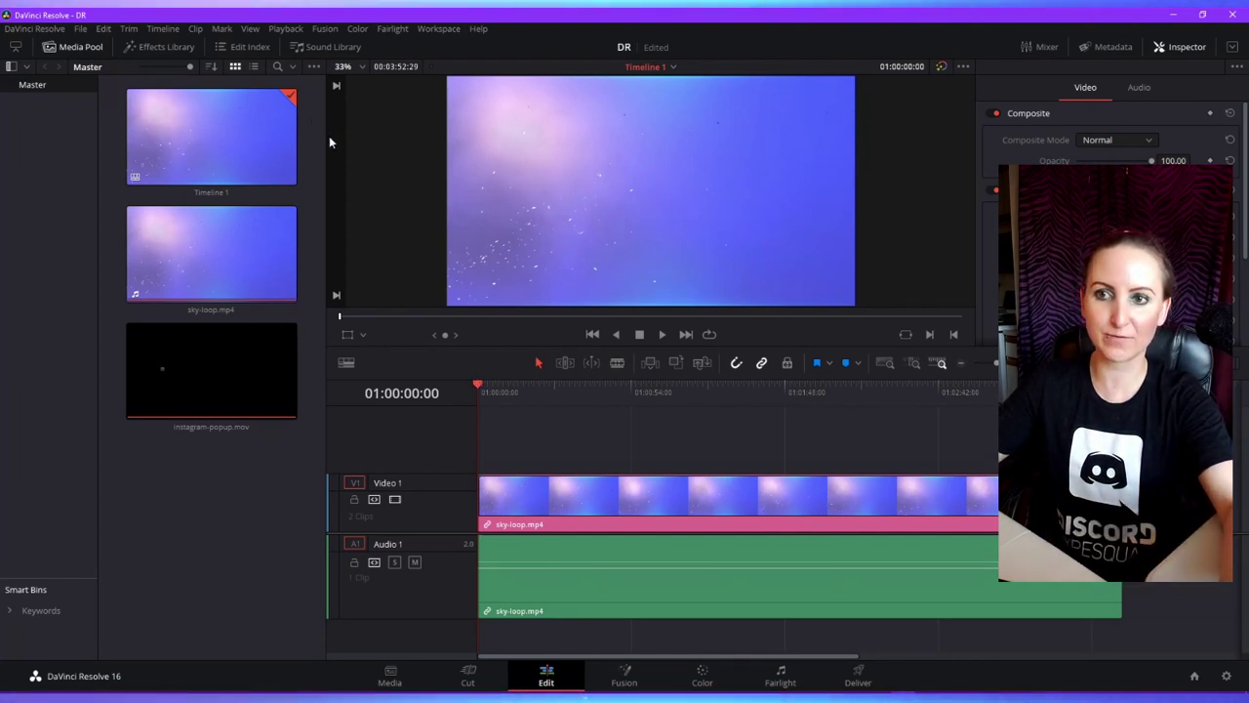
{"action": "left_click_drag", "start_coordinate": [326, 133], "coordinate": [183, 201]}
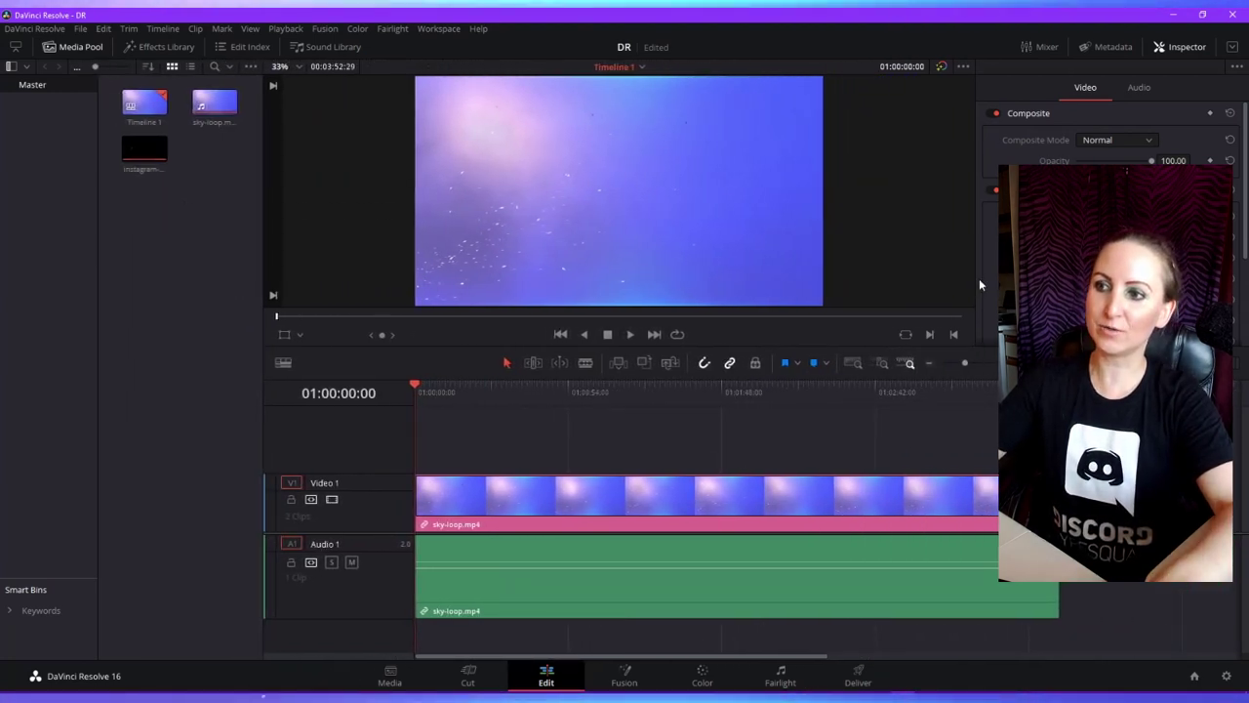
{"action": "left_click_drag", "start_coordinate": [972, 348], "coordinate": [951, 377]}
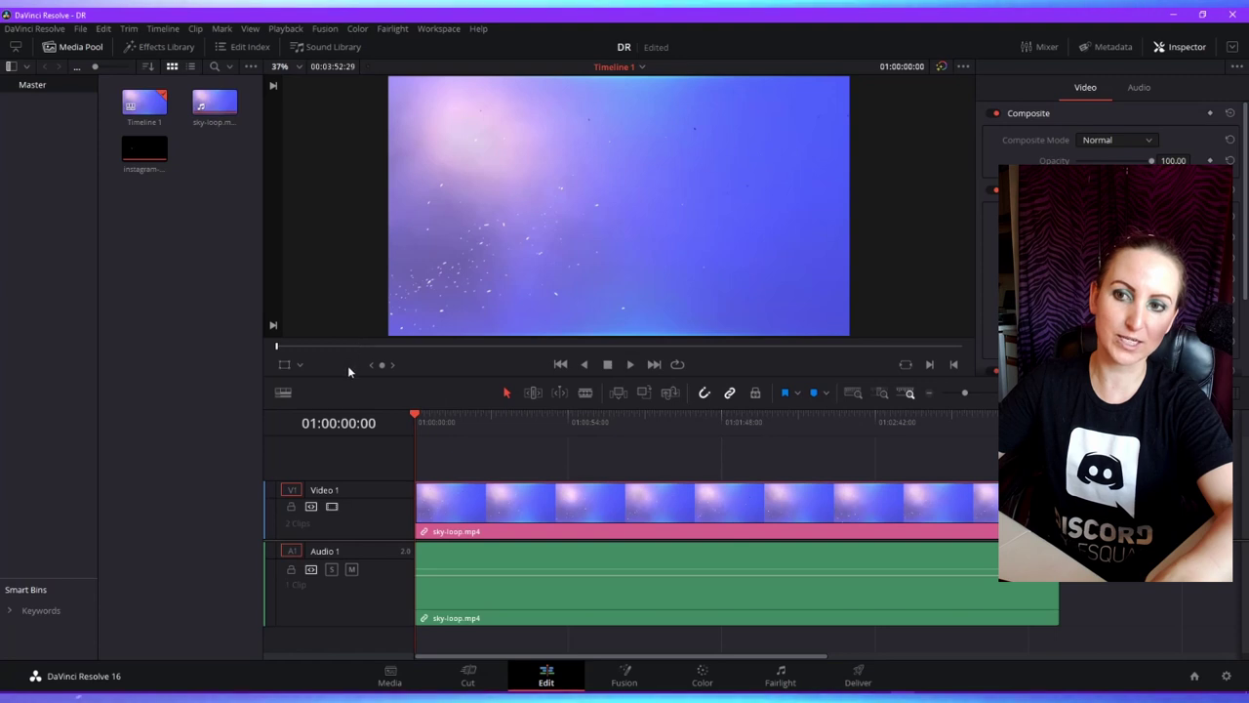
{"action": "left_click_drag", "start_coordinate": [350, 376], "coordinate": [375, 369]}
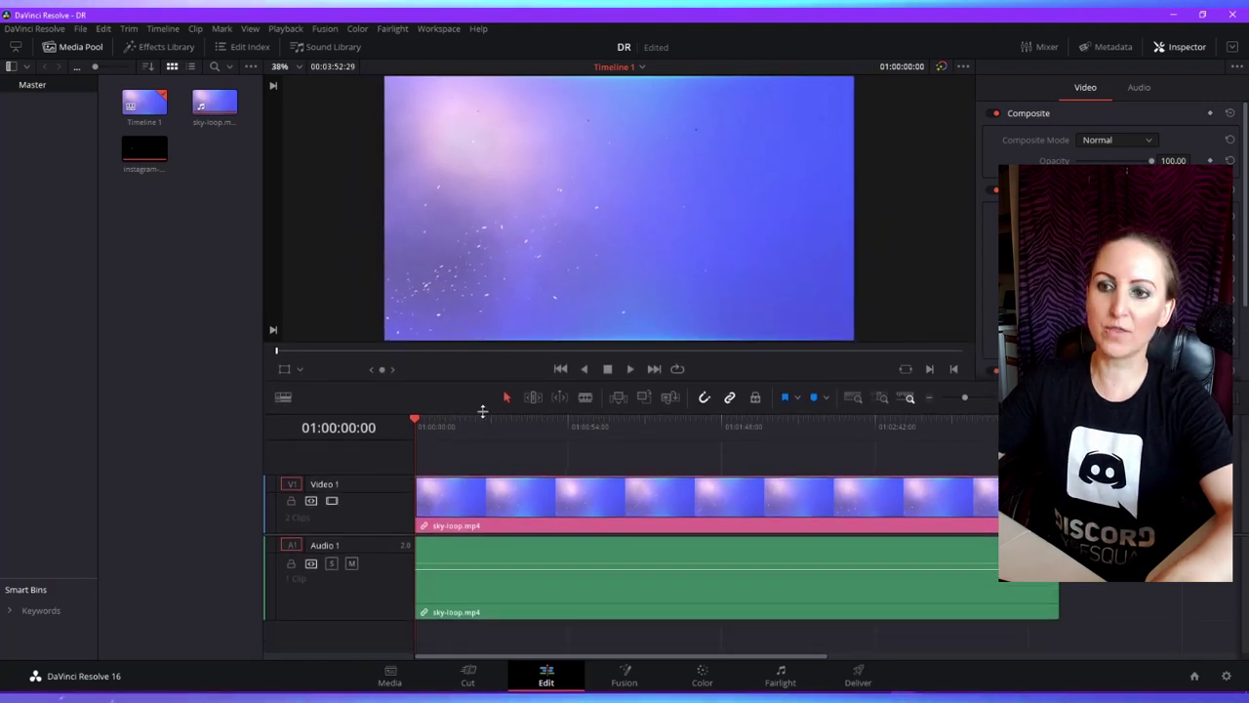
{"action": "mouse_move", "coordinate": [482, 412]}
{"action": "left_mouse_down"}
{"action": "mouse_move", "coordinate": [482, 488]}
{"action": "mouse_move", "coordinate": [483, 392]}
{"action": "mouse_move", "coordinate": [483, 471]}
{"action": "mouse_move", "coordinate": [483, 434]}
{"action": "left_mouse_up"}
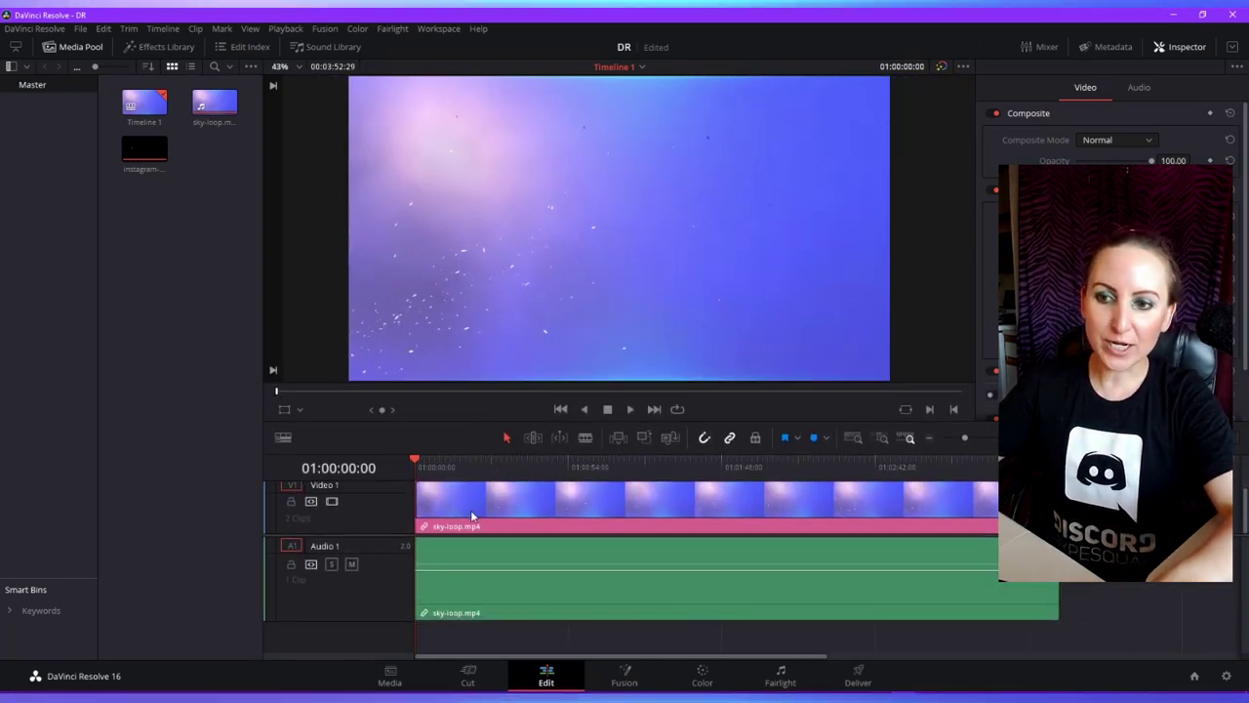
{"action": "scroll", "coordinate": [474, 515], "scroll_direction": "up", "scroll_amount": 1}
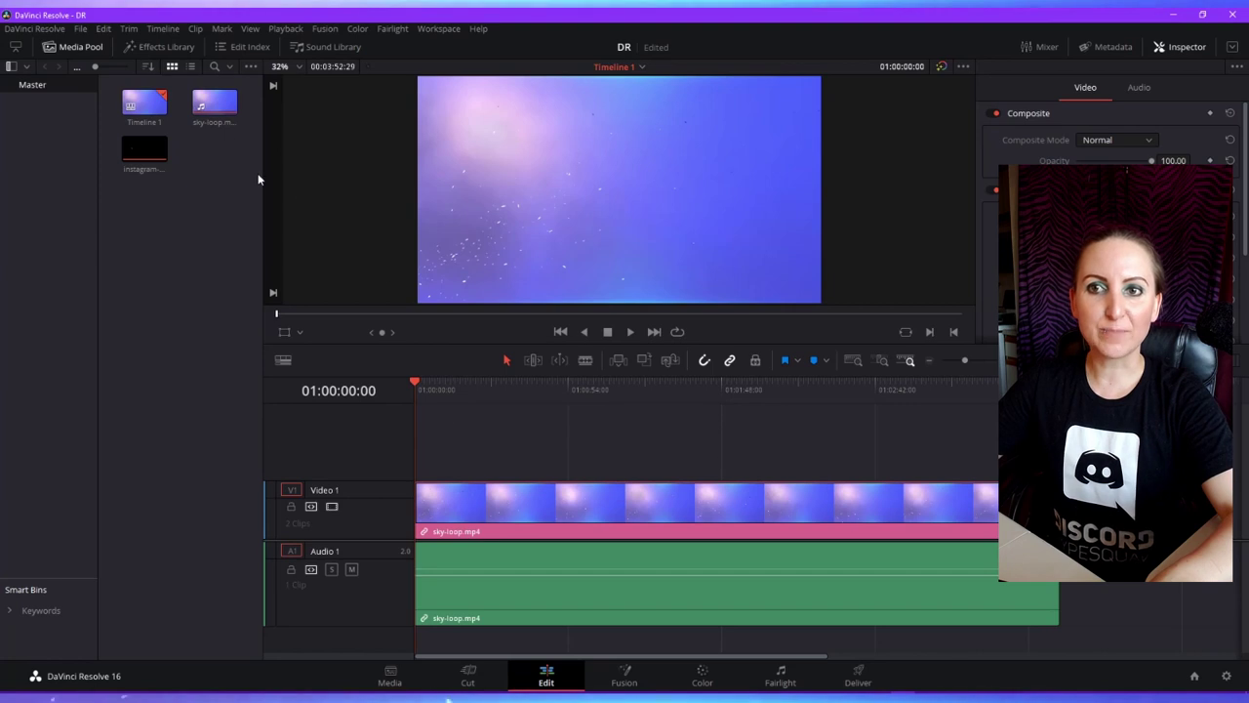
- Review the Trim and Clip commands, comparing the Clip commands without a selection and with the sky-loop.mp4 clip selected
{"action": "left_click", "coordinate": [103, 28]}
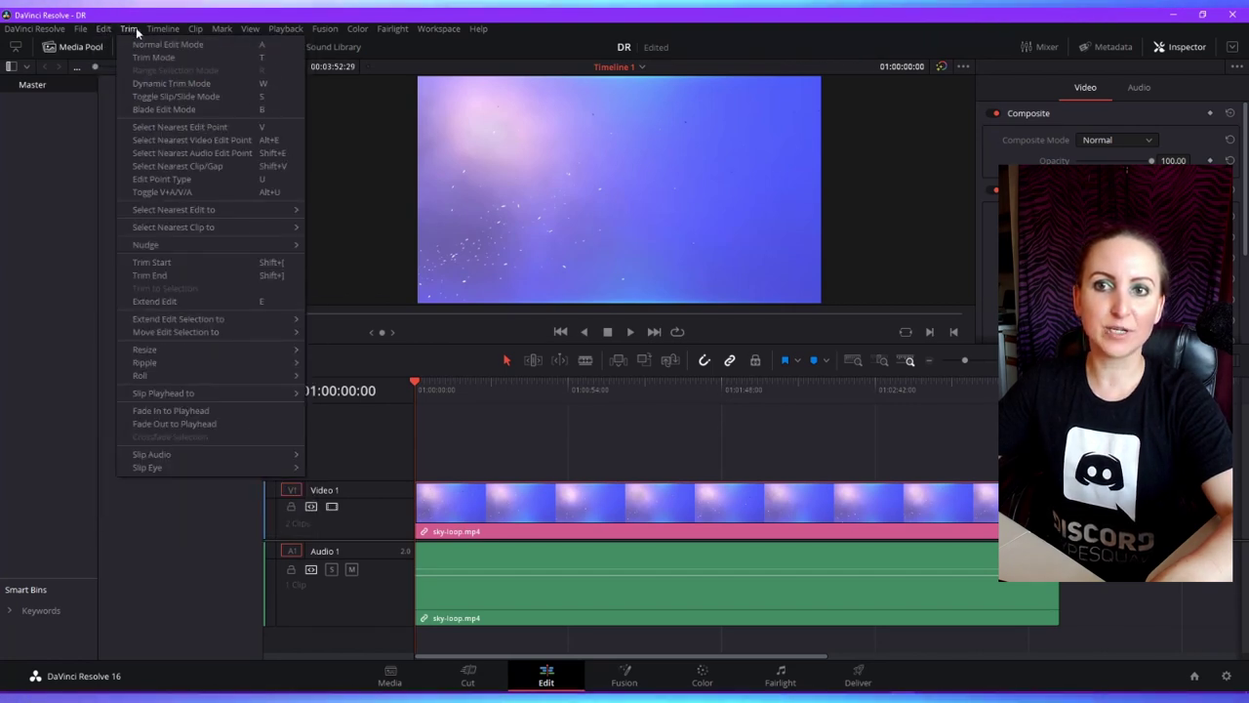
{"action": "mouse_move", "coordinate": [148, 33]}
{"action": "left_click", "coordinate": [525, 505]}
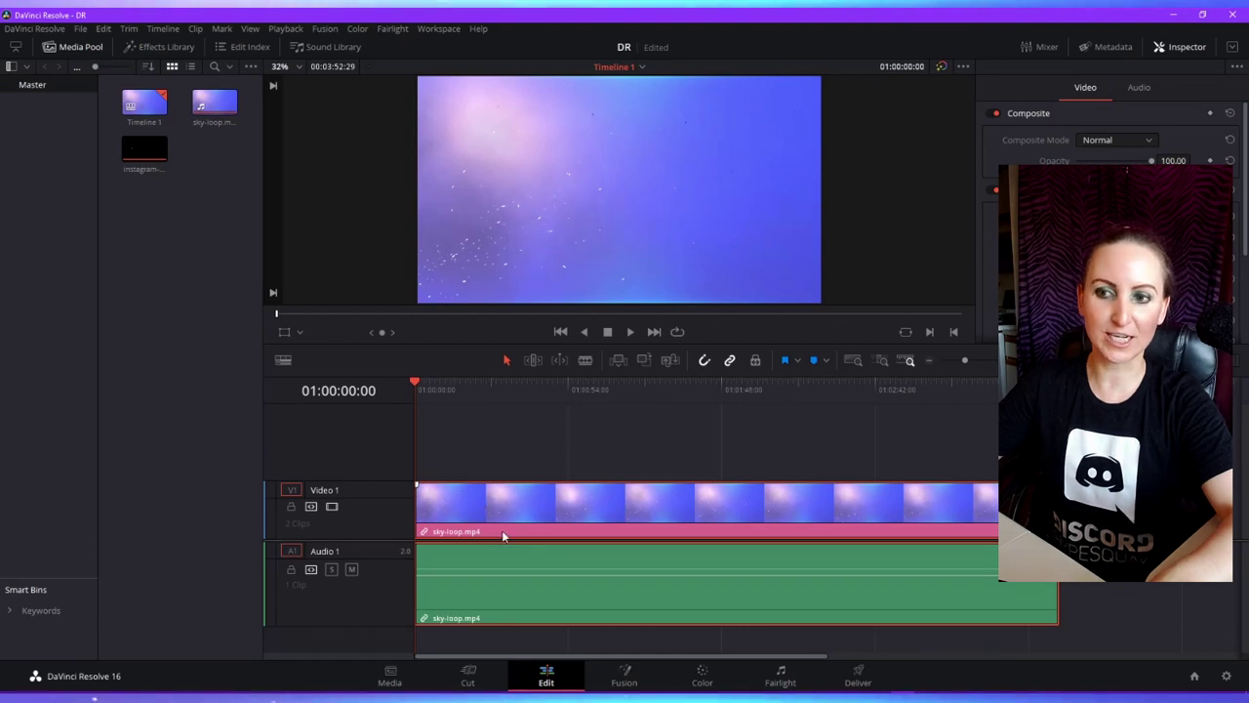
{"action": "left_click", "coordinate": [195, 27]}
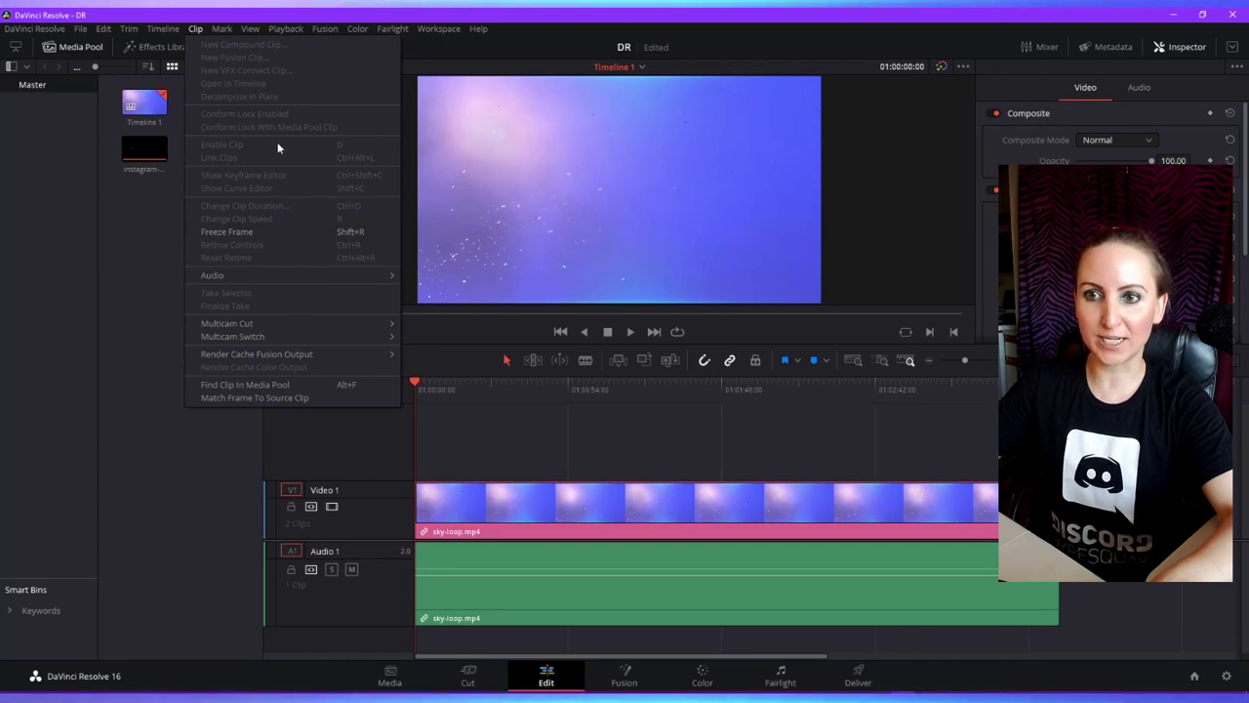
{"action": "left_click", "coordinate": [490, 500]}
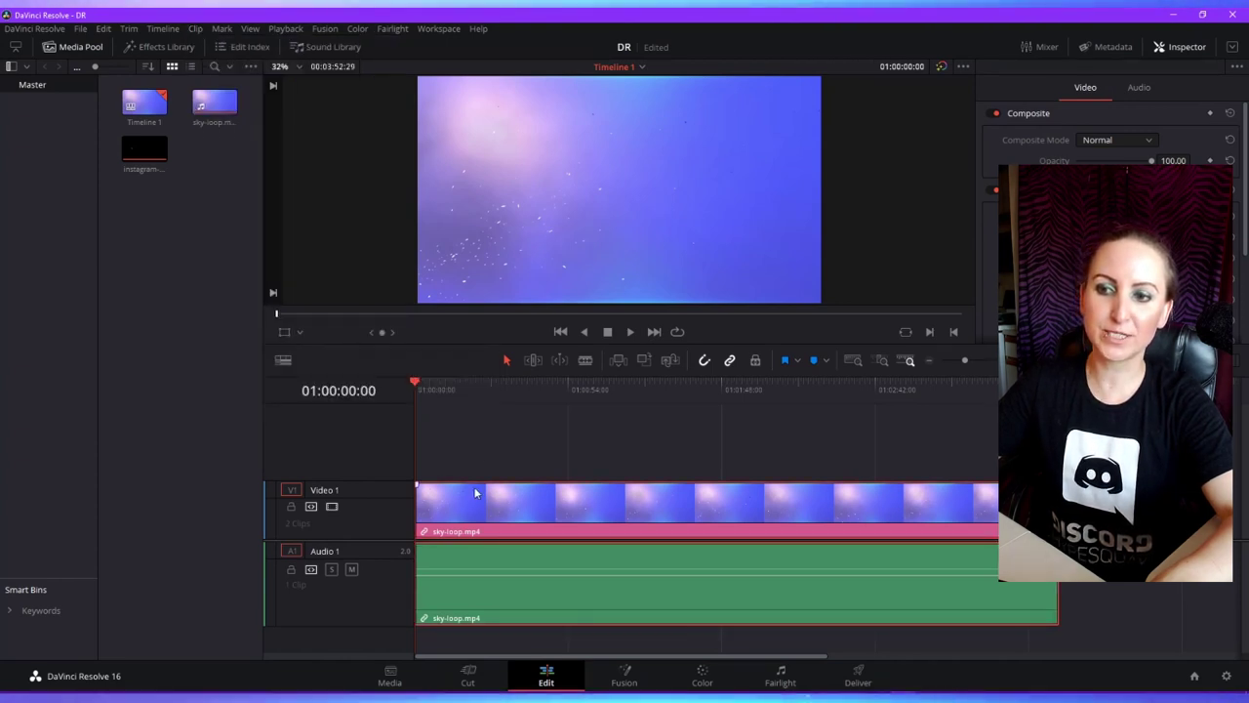
{"action": "left_click", "coordinate": [194, 29]}
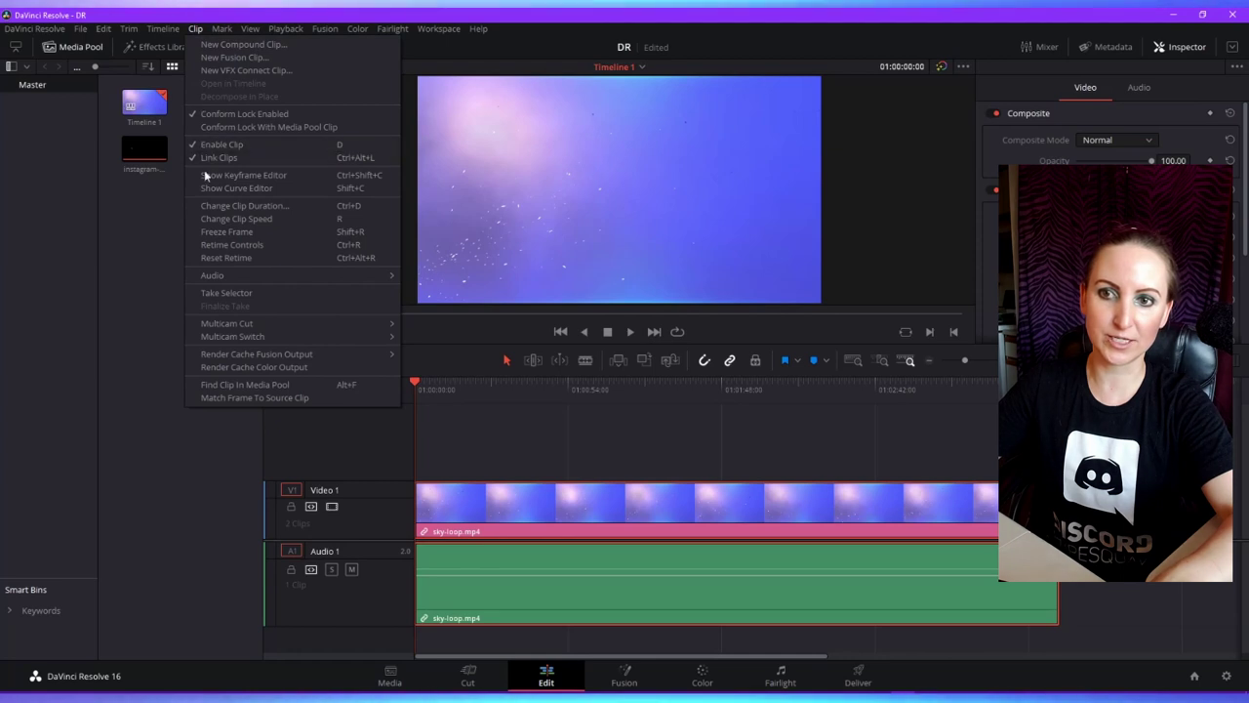
{"action": "left_click", "coordinate": [505, 361]}
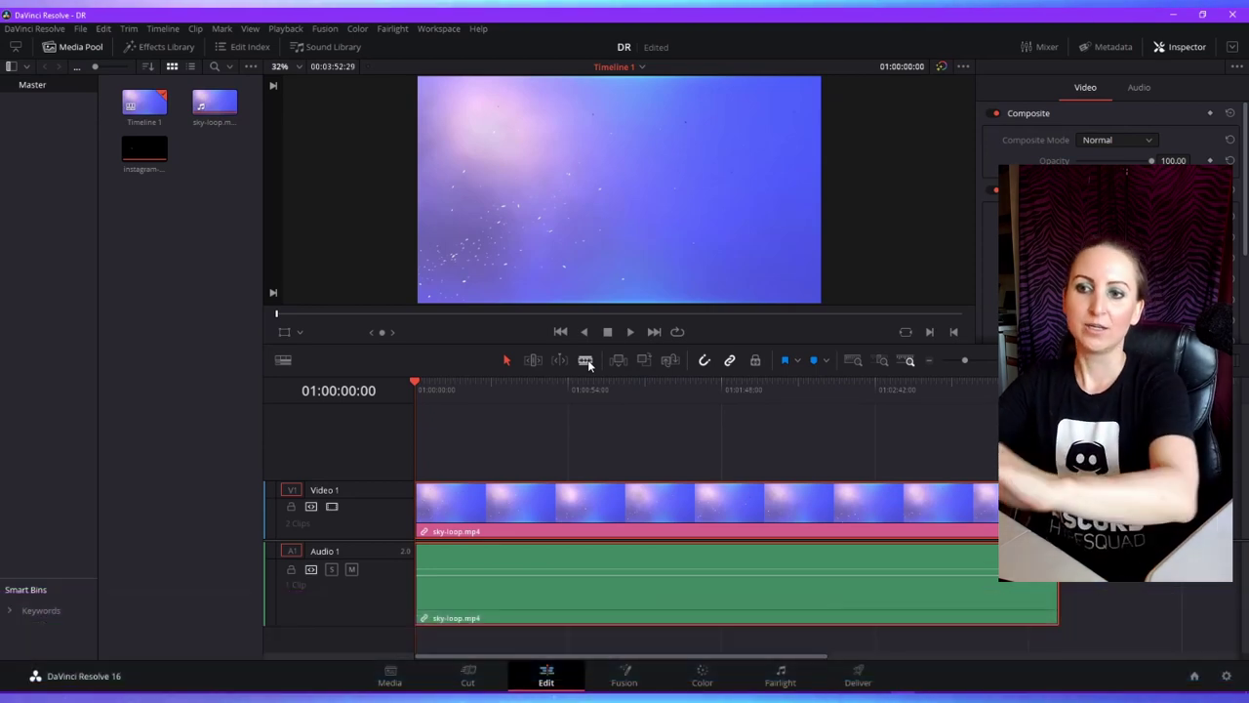
- Move the Instagram clip onto a new Video 2 track above the start of sky-loop.mp4 and preview the overlay for about four seconds
{"action": "left_click", "coordinate": [1099, 515]}
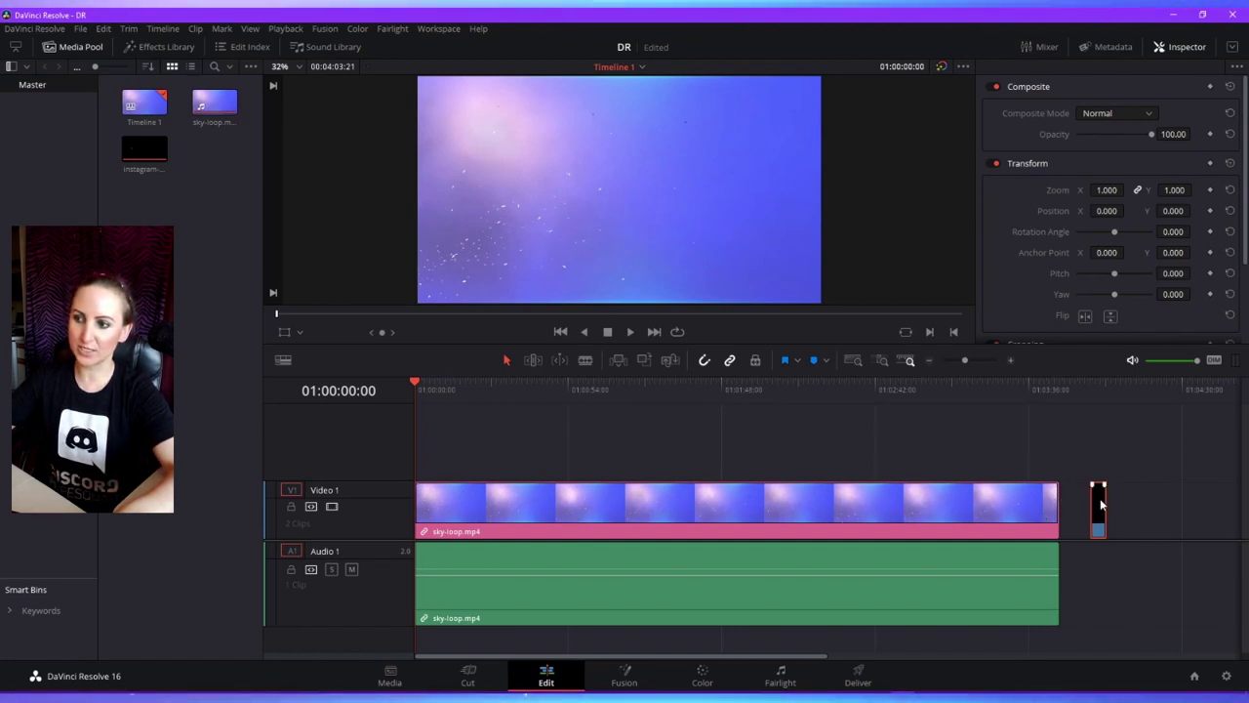
{"action": "mouse_move", "coordinate": [1099, 503]}
{"action": "left_mouse_down"}
{"action": "mouse_move", "coordinate": [1086, 515]}
{"action": "mouse_move", "coordinate": [1103, 524]}
{"action": "left_mouse_up"}
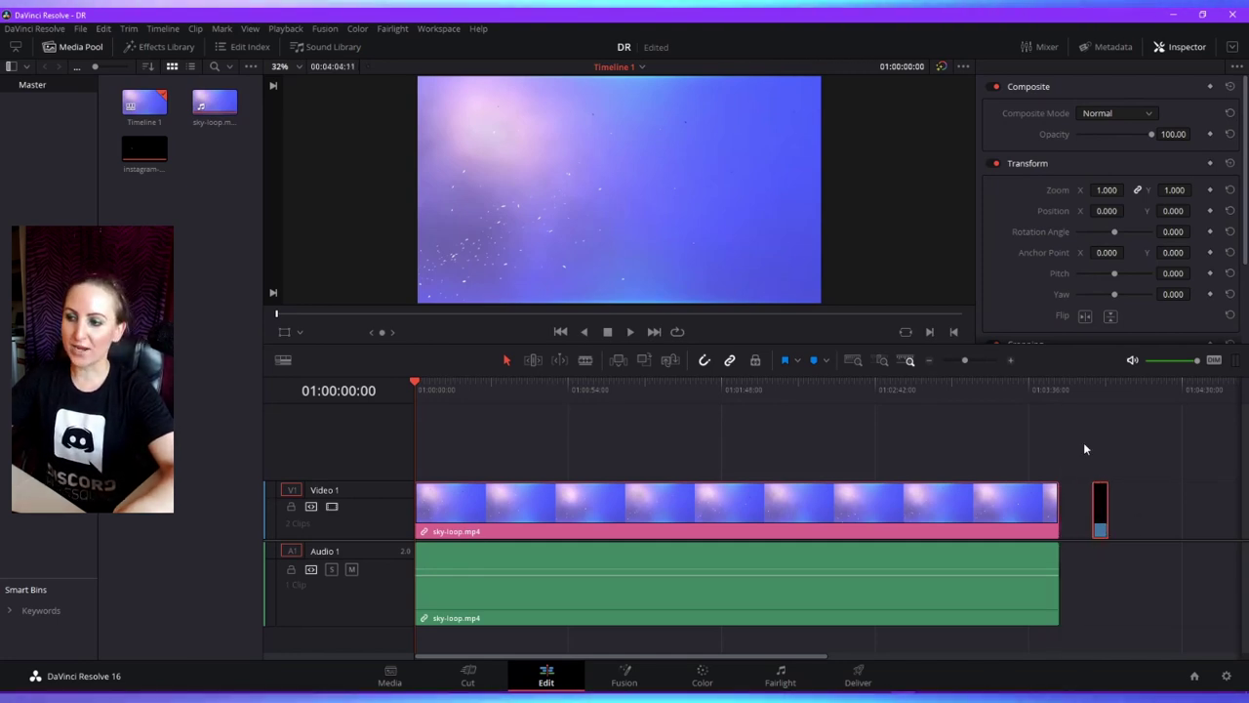
{"action": "left_click_drag", "start_coordinate": [1100, 488], "coordinate": [430, 455]}
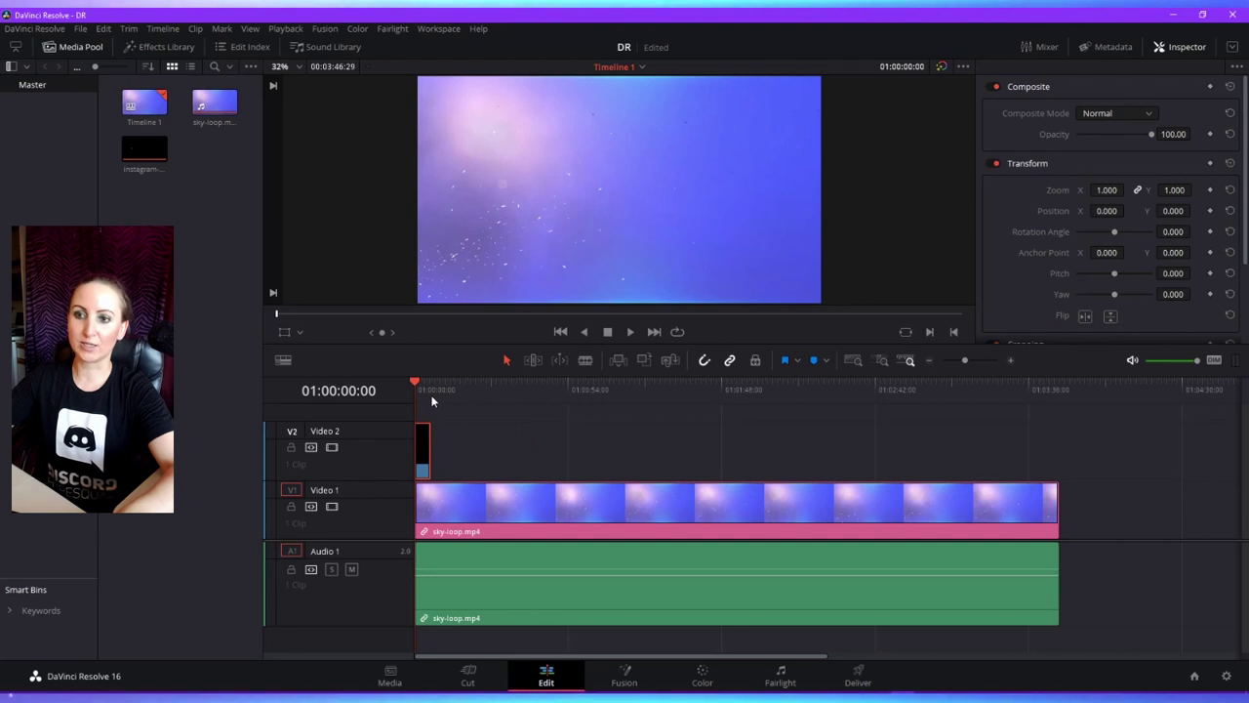
{"action": "key", "text": "space"}
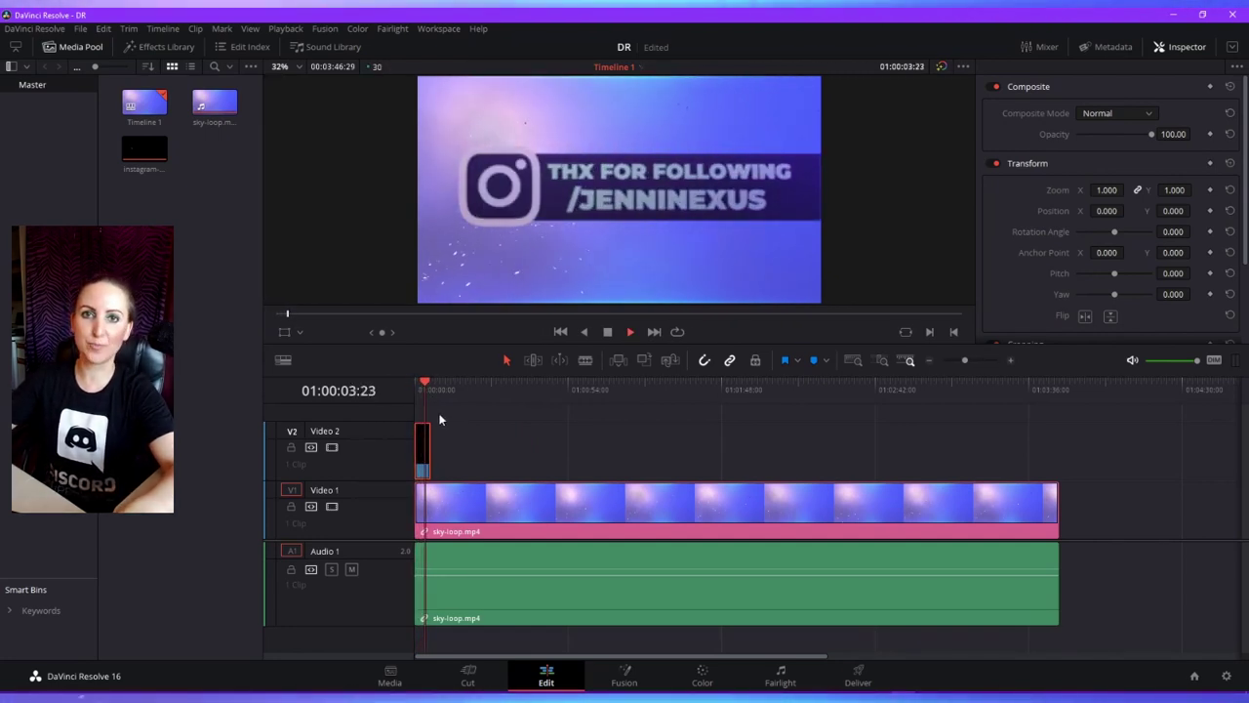
{"action": "key", "text": "space"}
- Zoom the viewer image out to 23% and make the viewer taller against the timeline, keeping the Inspector shown
{"action": "scroll", "coordinate": [675, 199], "scroll_direction": "down", "scroll_amount": 3}
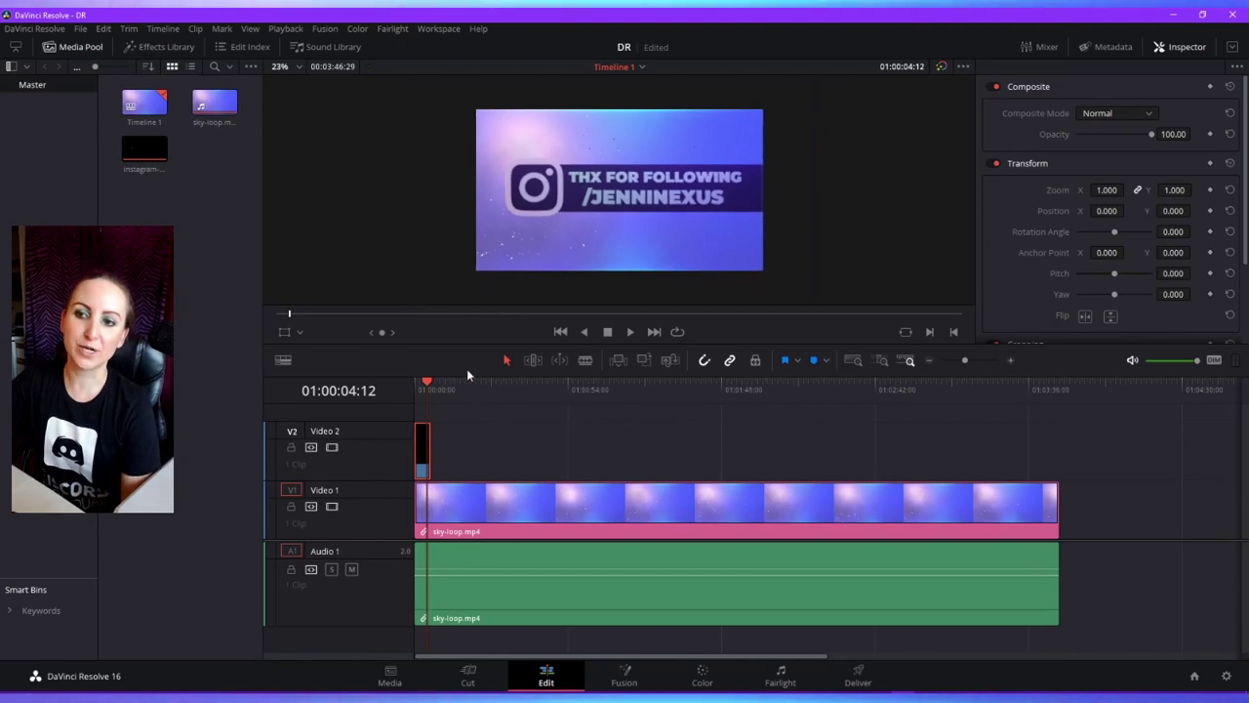
{"action": "left_click", "coordinate": [300, 333]}
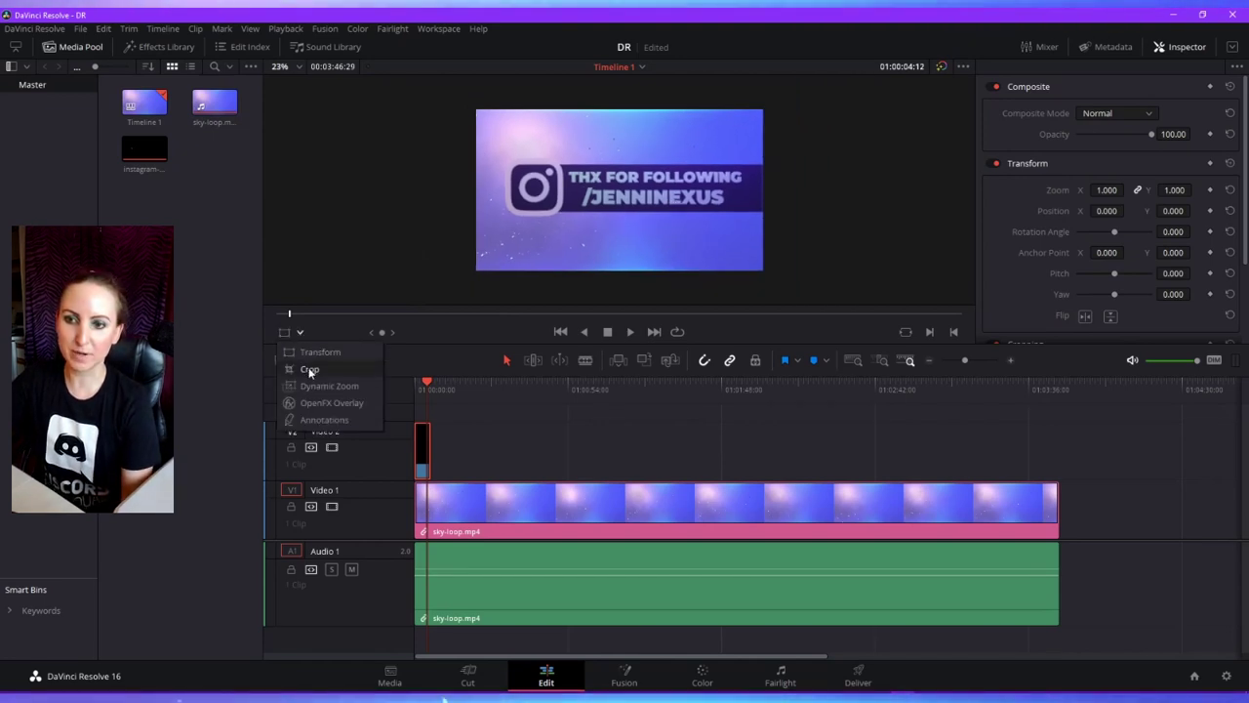
{"action": "left_click", "coordinate": [310, 368]}
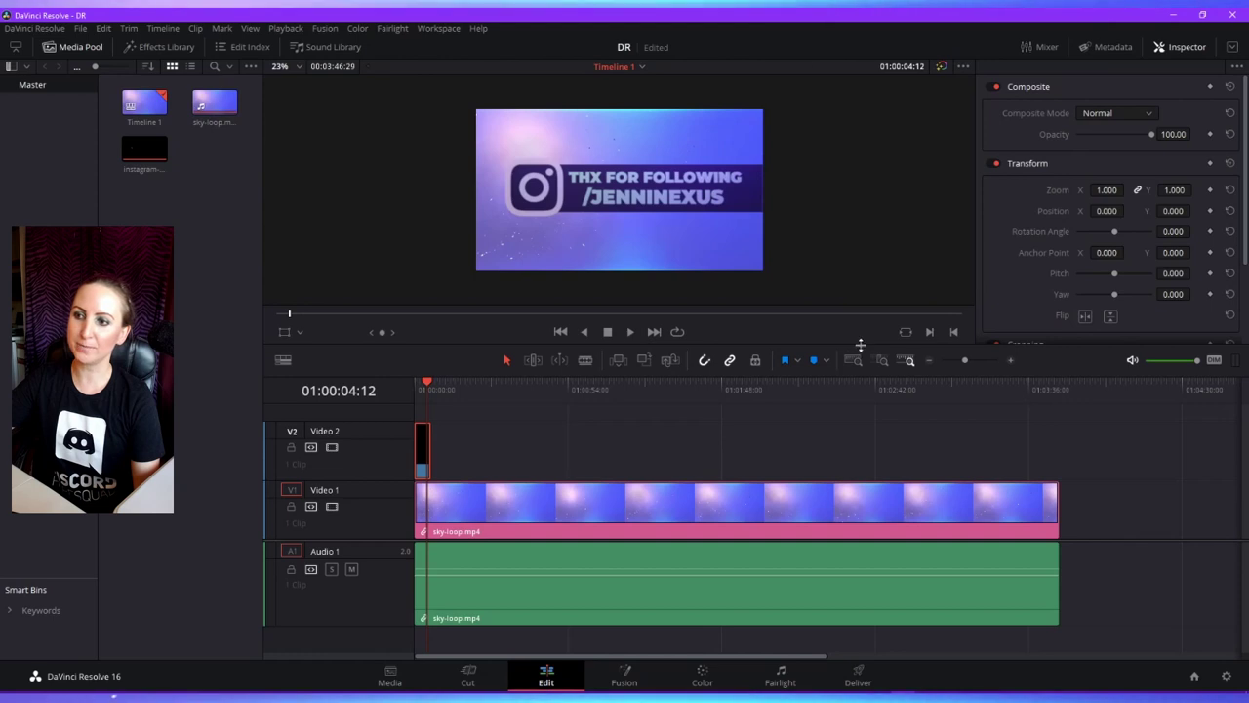
{"action": "left_click_drag", "start_coordinate": [865, 344], "coordinate": [865, 441]}
{"action": "left_click", "coordinate": [1180, 48]}
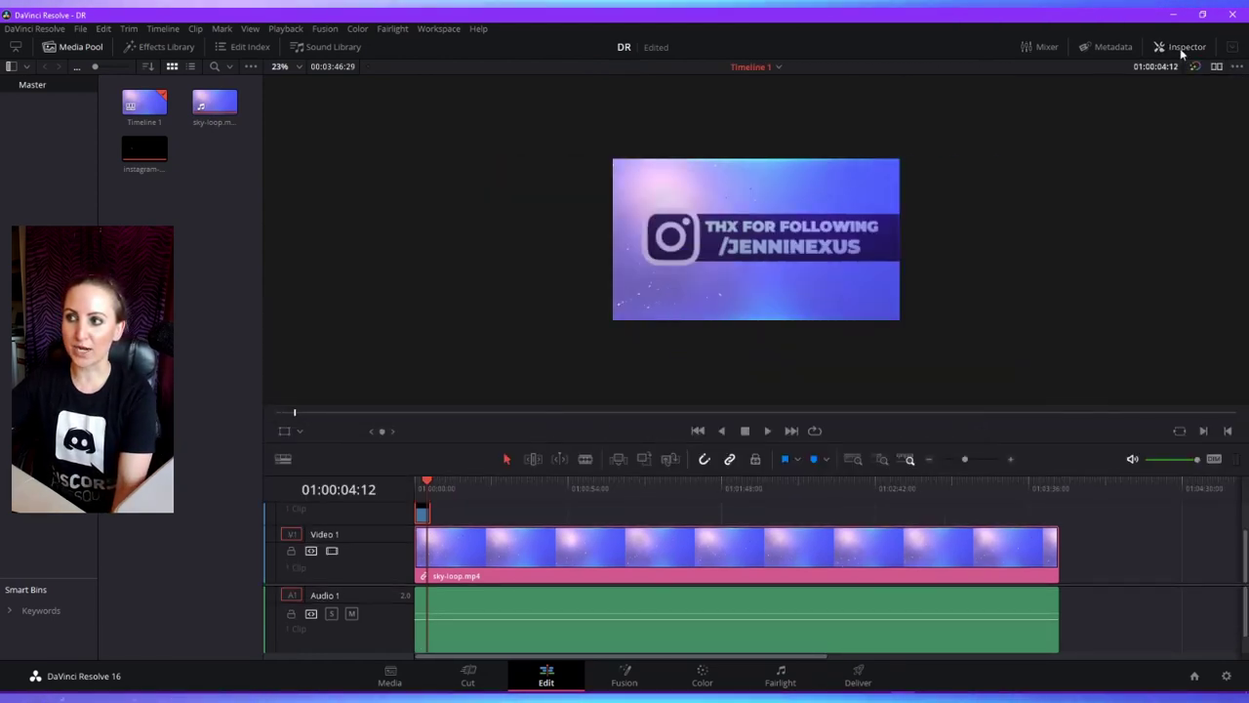
{"action": "left_click", "coordinate": [1180, 48]}
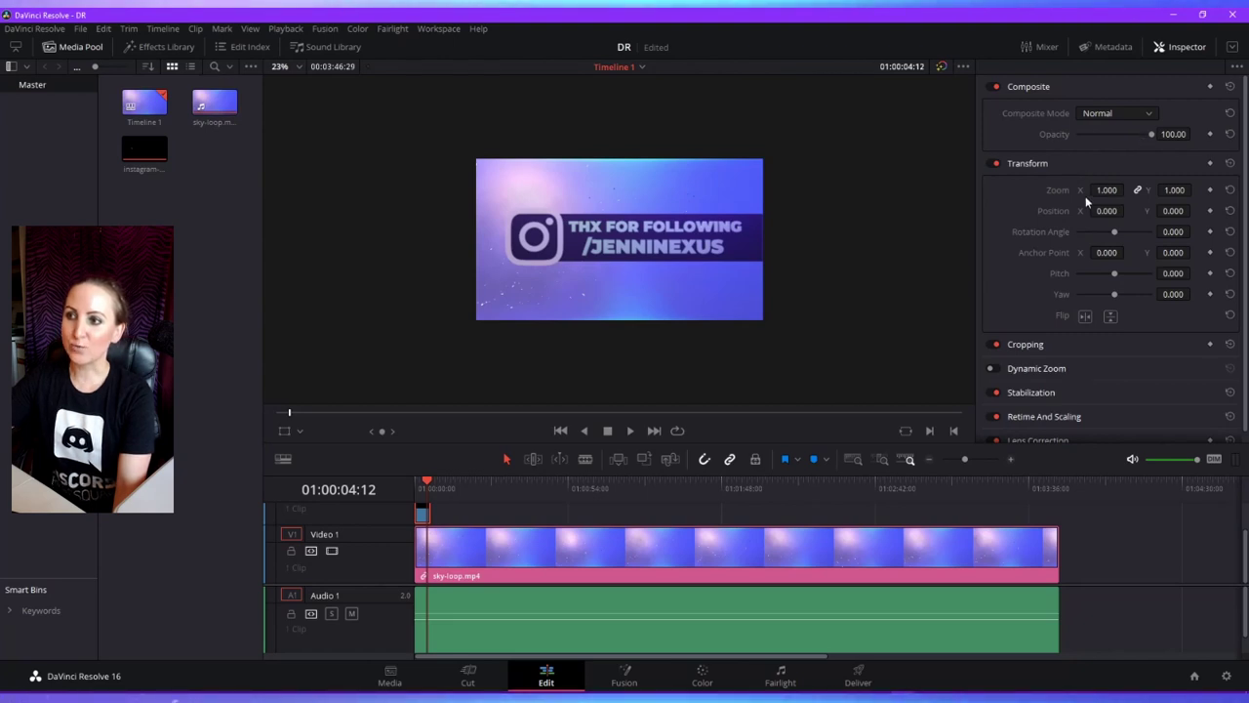
- Show the on-screen Transform controls for the Instagram clip in the viewer
{"action": "mouse_move", "coordinate": [1100, 191]}
{"action": "left_mouse_down"}
{"action": "mouse_move", "coordinate": [1157, 190]}
{"action": "mouse_move", "coordinate": [1098, 191]}
{"action": "left_mouse_up"}
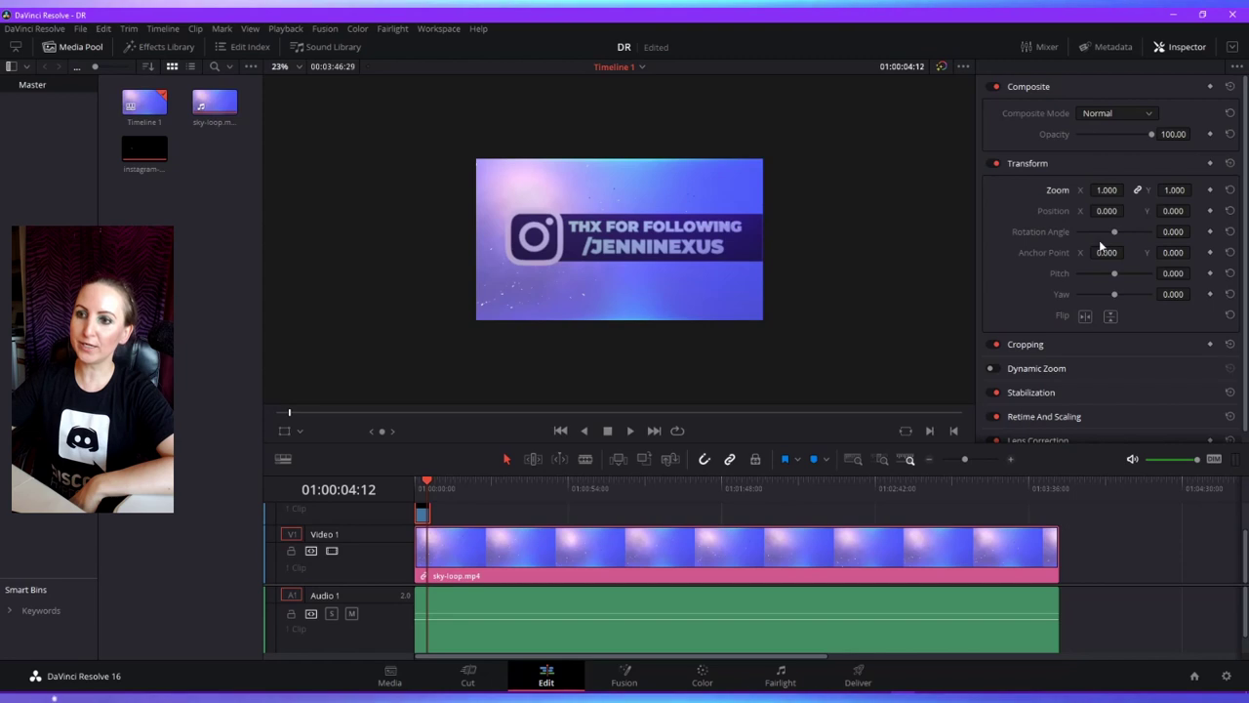
{"action": "left_click", "coordinate": [284, 433]}
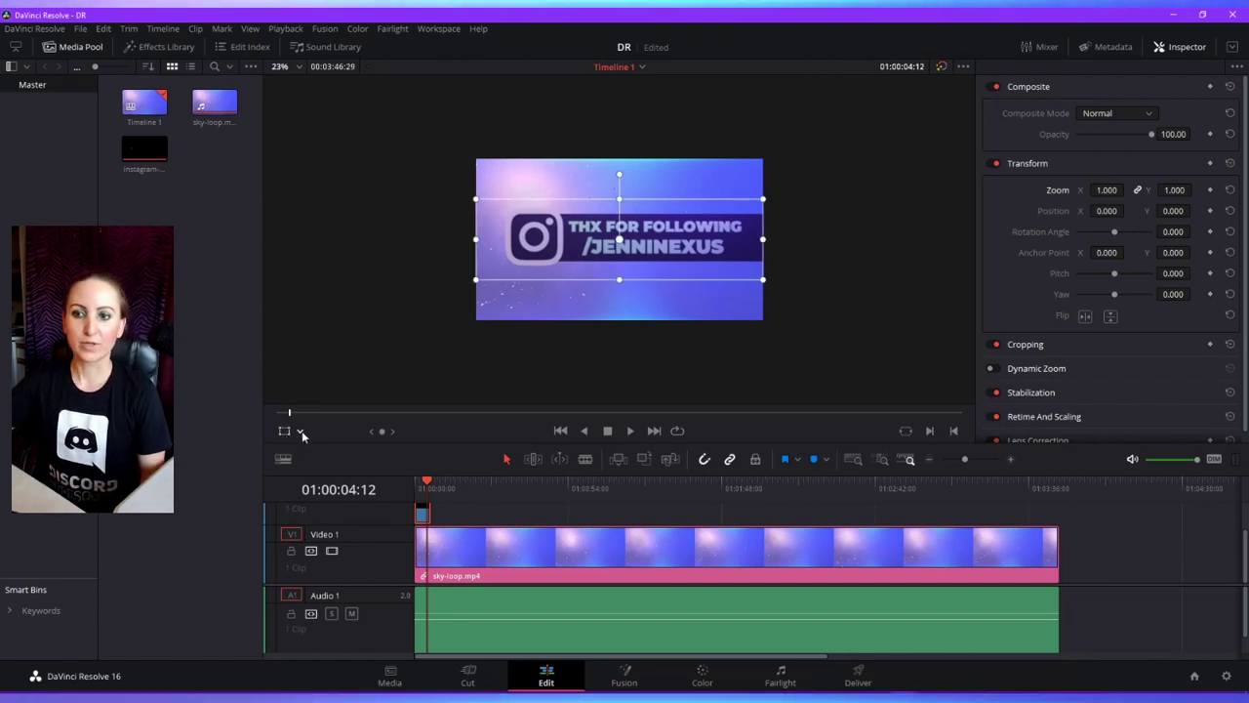
{"action": "left_click", "coordinate": [301, 431]}
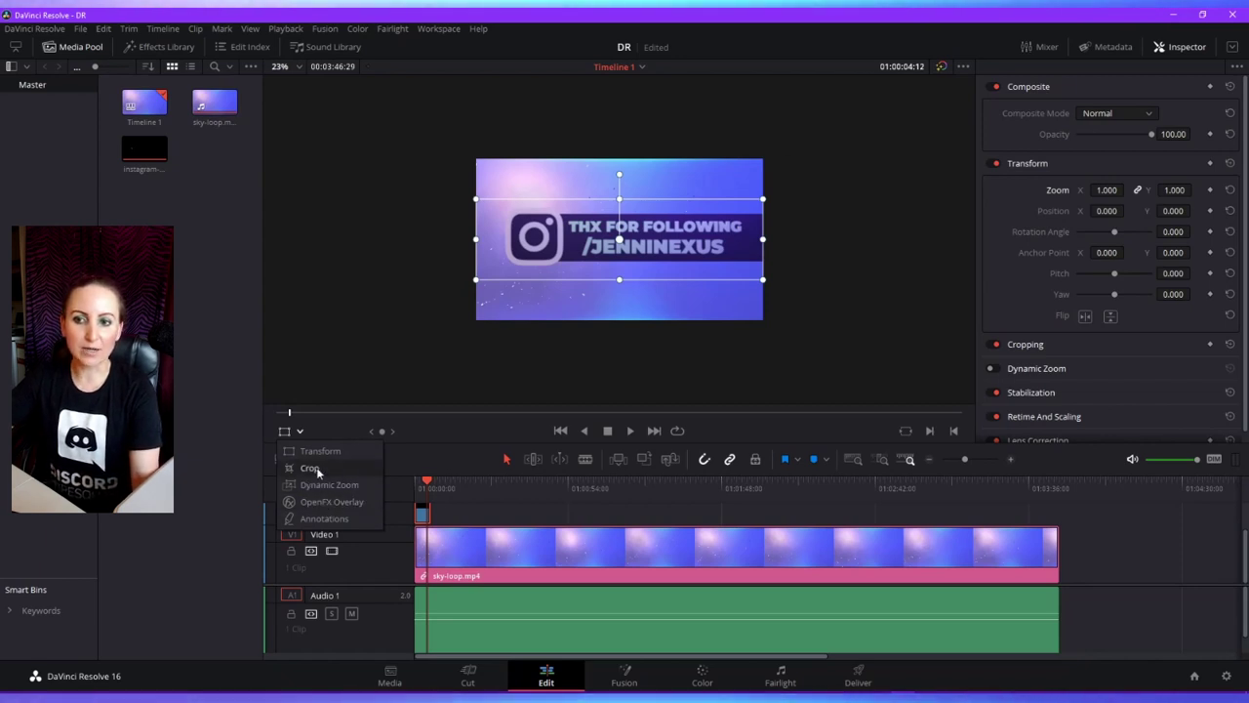
{"action": "left_click", "coordinate": [285, 434]}
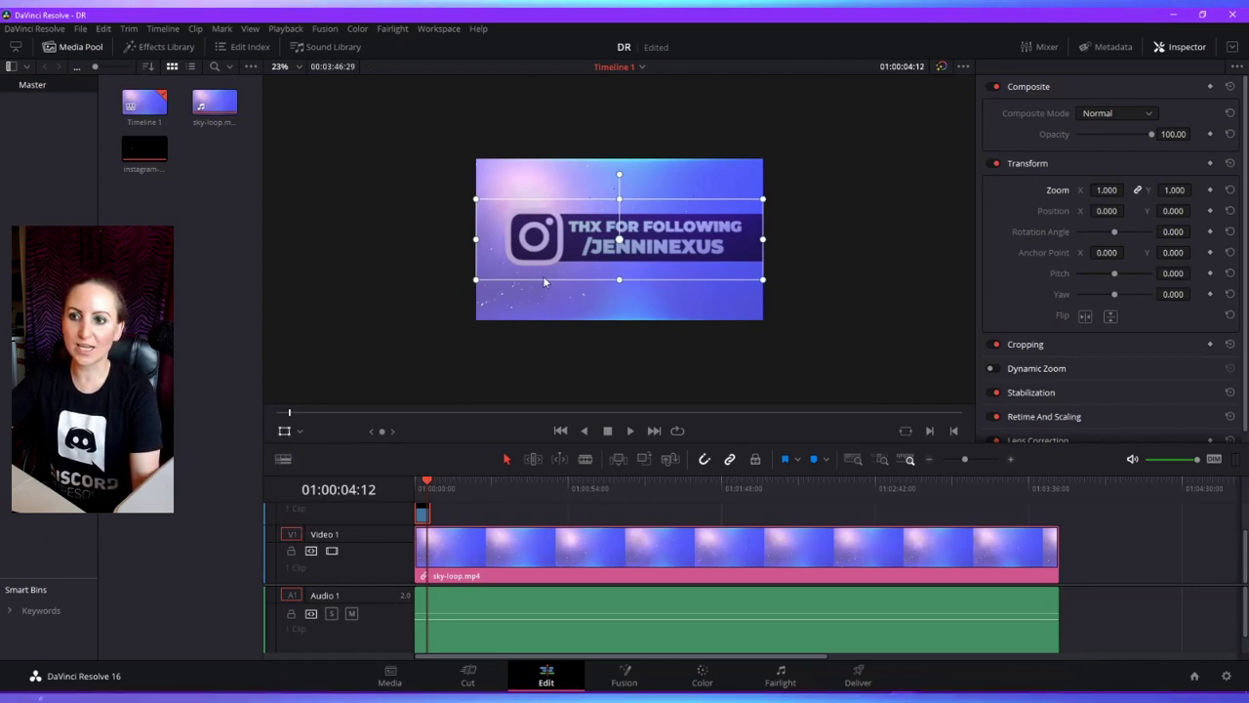
{"action": "mouse_move", "coordinate": [475, 279]}
{"action": "left_mouse_down"}
{"action": "mouse_move", "coordinate": [530, 270]}
{"action": "mouse_move", "coordinate": [456, 289]}
{"action": "mouse_move", "coordinate": [524, 266]}
{"action": "mouse_move", "coordinate": [481, 298]}
{"action": "mouse_move", "coordinate": [475, 279]}
{"action": "left_mouse_up"}
{"action": "left_click", "coordinate": [300, 433]}
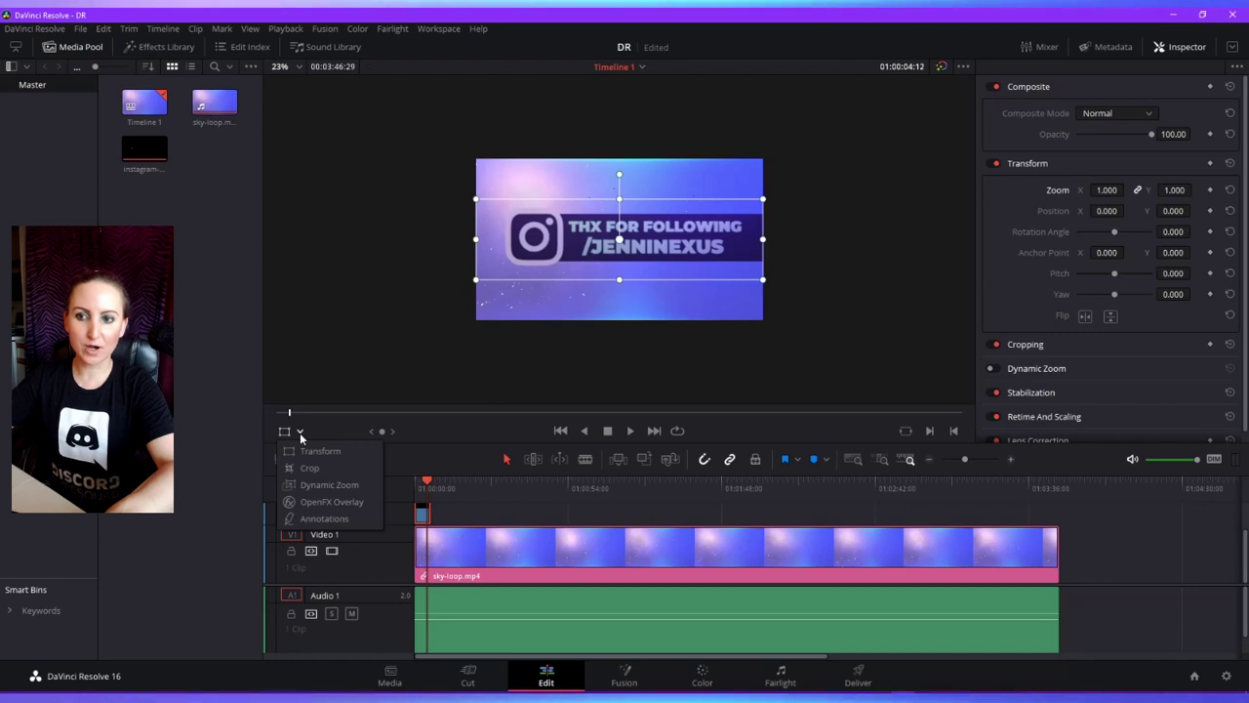
{"action": "left_click", "coordinate": [312, 453]}
- Scale the Instagram overlay to about 0.55 and move it to the frame's upper-right corner, at about X 440, Y 379
{"action": "mouse_move", "coordinate": [677, 253]}
{"action": "left_mouse_down"}
{"action": "mouse_move", "coordinate": [619, 247]}
{"action": "mouse_move", "coordinate": [718, 241]}
{"action": "mouse_move", "coordinate": [668, 231]}
{"action": "left_mouse_up"}
{"action": "left_click_drag", "start_coordinate": [471, 269], "coordinate": [537, 250]}
{"action": "left_click_drag", "start_coordinate": [613, 229], "coordinate": [697, 237]}
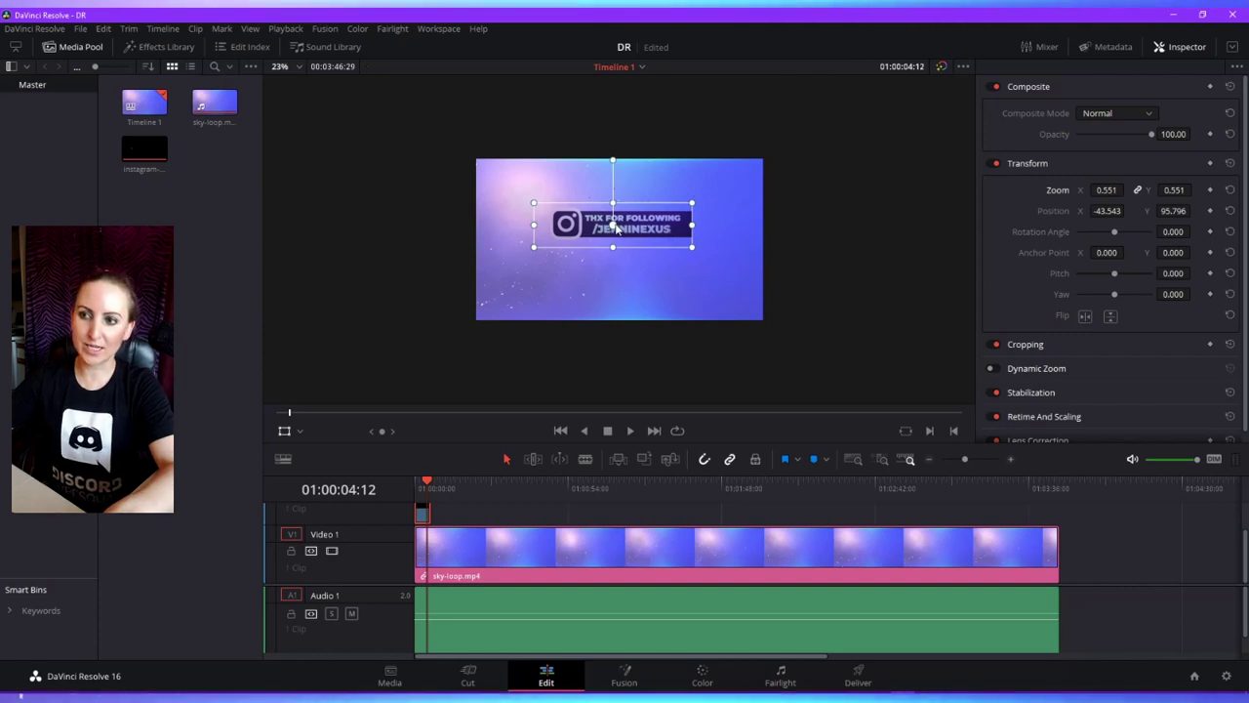
{"action": "left_click_drag", "start_coordinate": [616, 228], "coordinate": [726, 189]}
- Try different viewer zoom levels around the overlay, including Fit and 6.25%
{"action": "scroll", "coordinate": [818, 245], "scroll_direction": "up", "scroll_amount": 2}
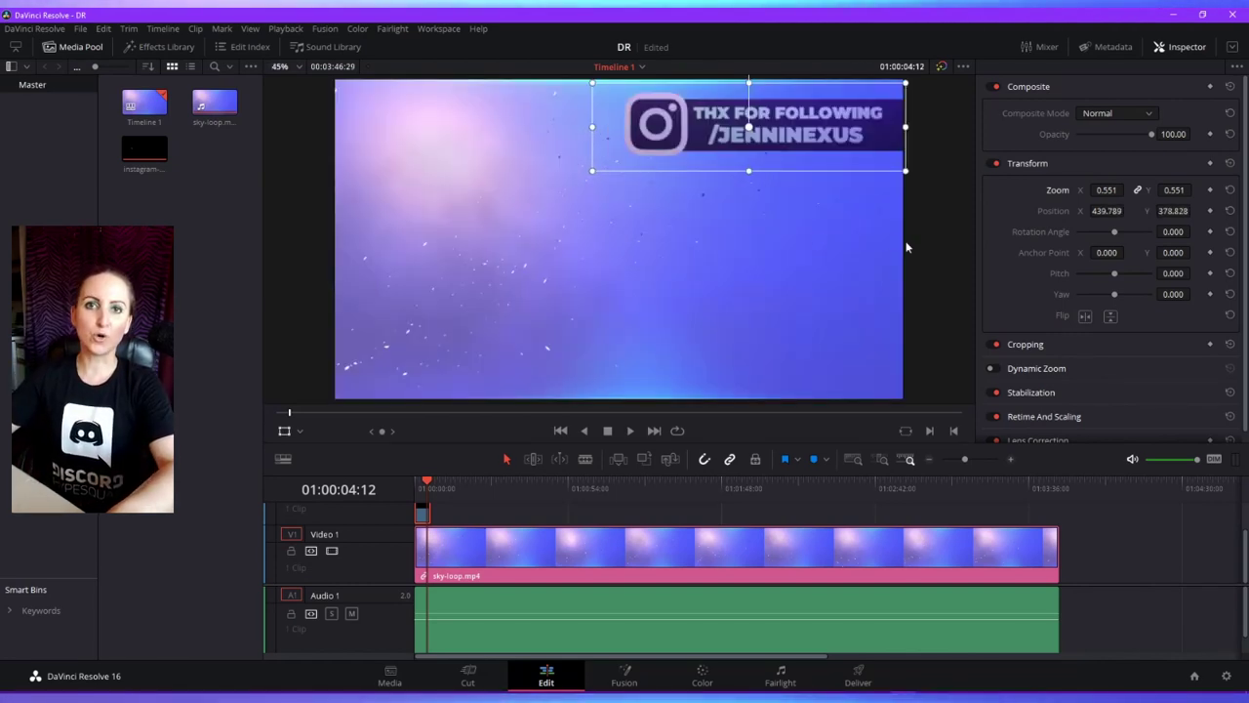
{"action": "scroll", "coordinate": [723, 289], "scroll_direction": "down", "scroll_amount": 1}
{"action": "scroll", "coordinate": [846, 266], "scroll_direction": "up", "scroll_amount": 1}
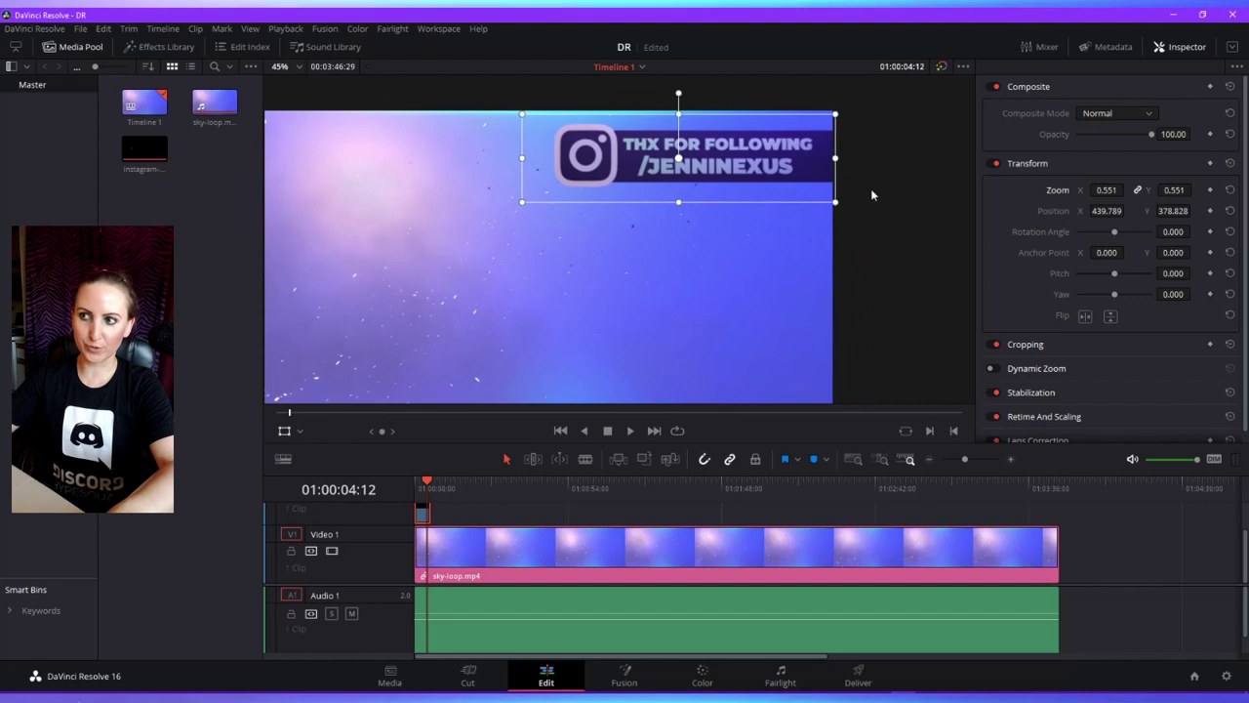
{"action": "scroll", "coordinate": [830, 151], "scroll_direction": "up", "scroll_amount": 1}
{"action": "scroll", "coordinate": [855, 163], "scroll_direction": "down", "scroll_amount": 1}
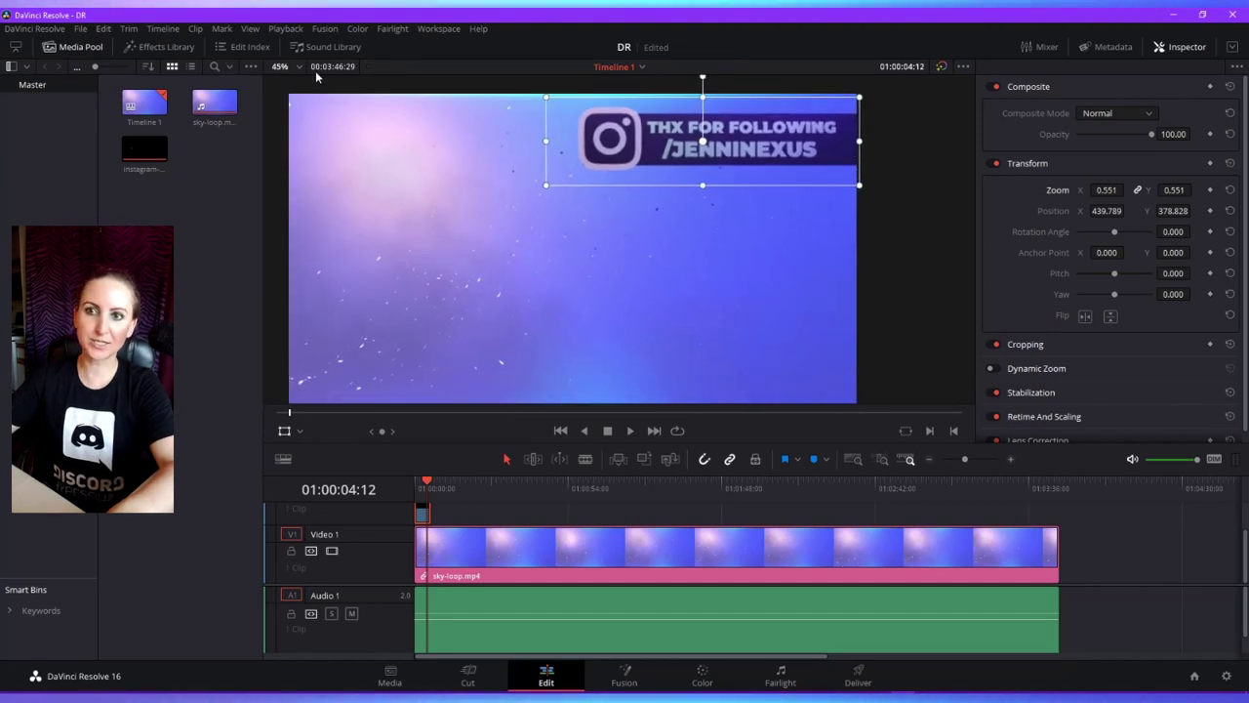
{"action": "left_click", "coordinate": [285, 66]}
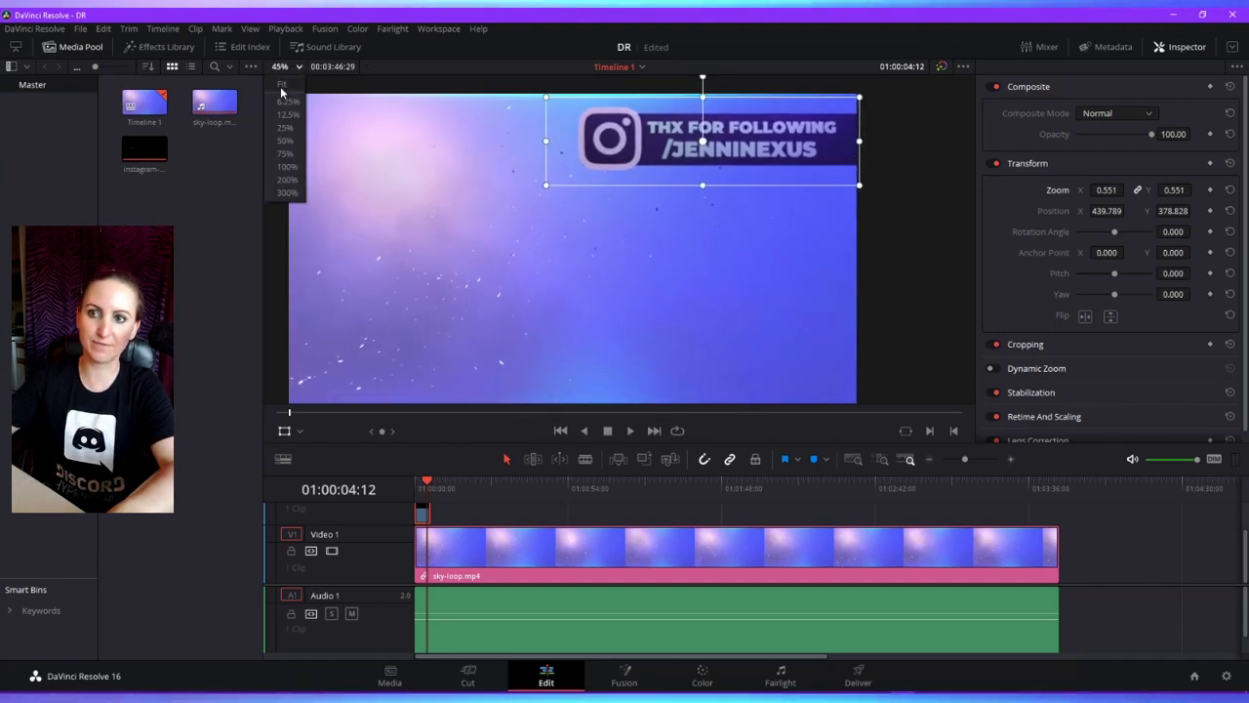
{"action": "left_click", "coordinate": [281, 84]}
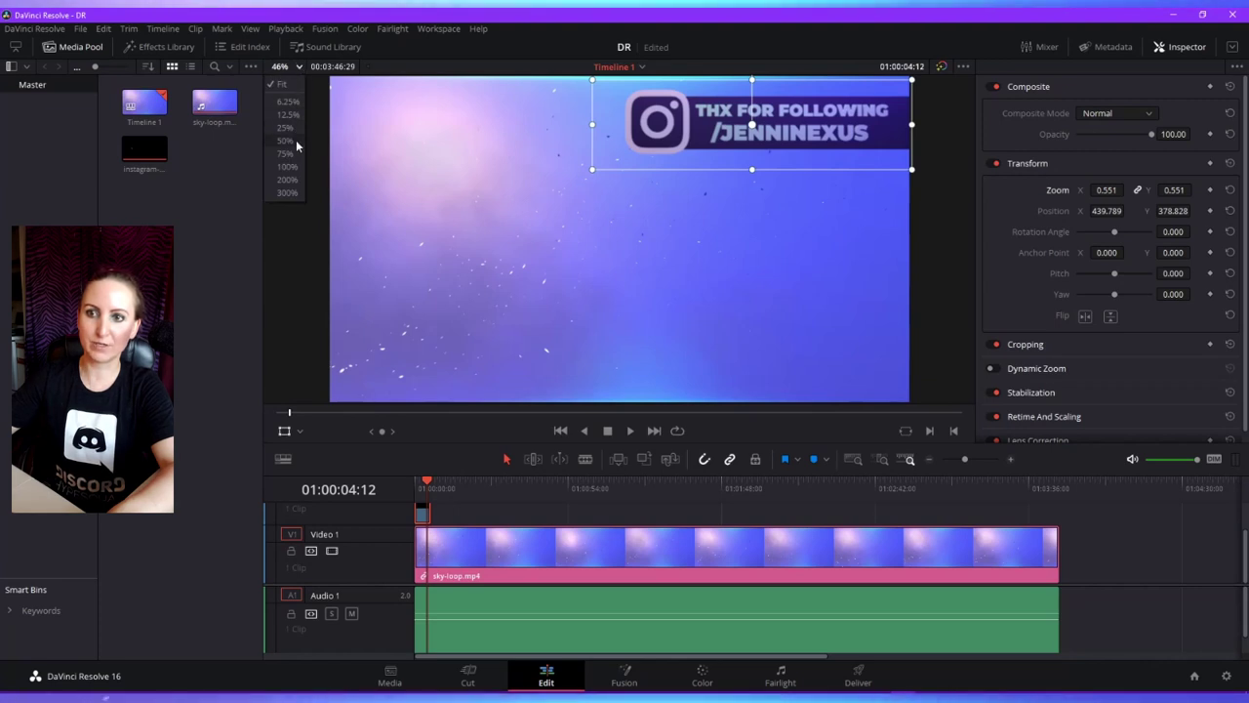
{"action": "left_click", "coordinate": [292, 100]}
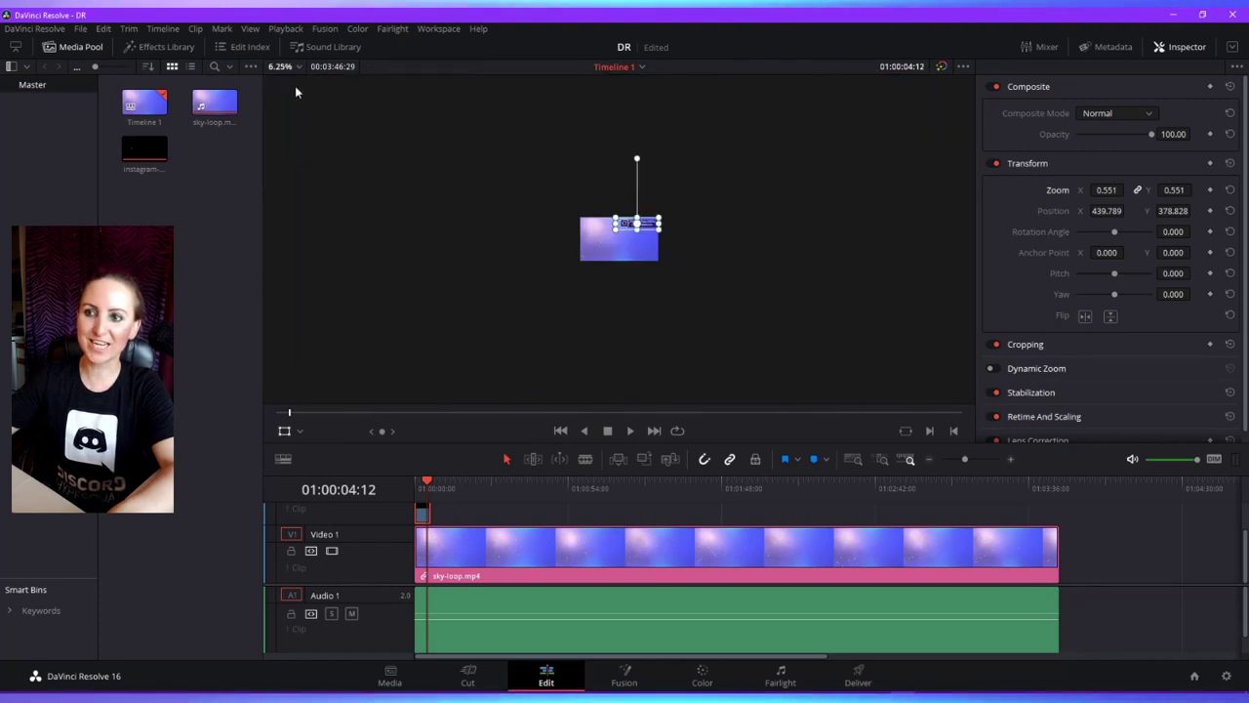
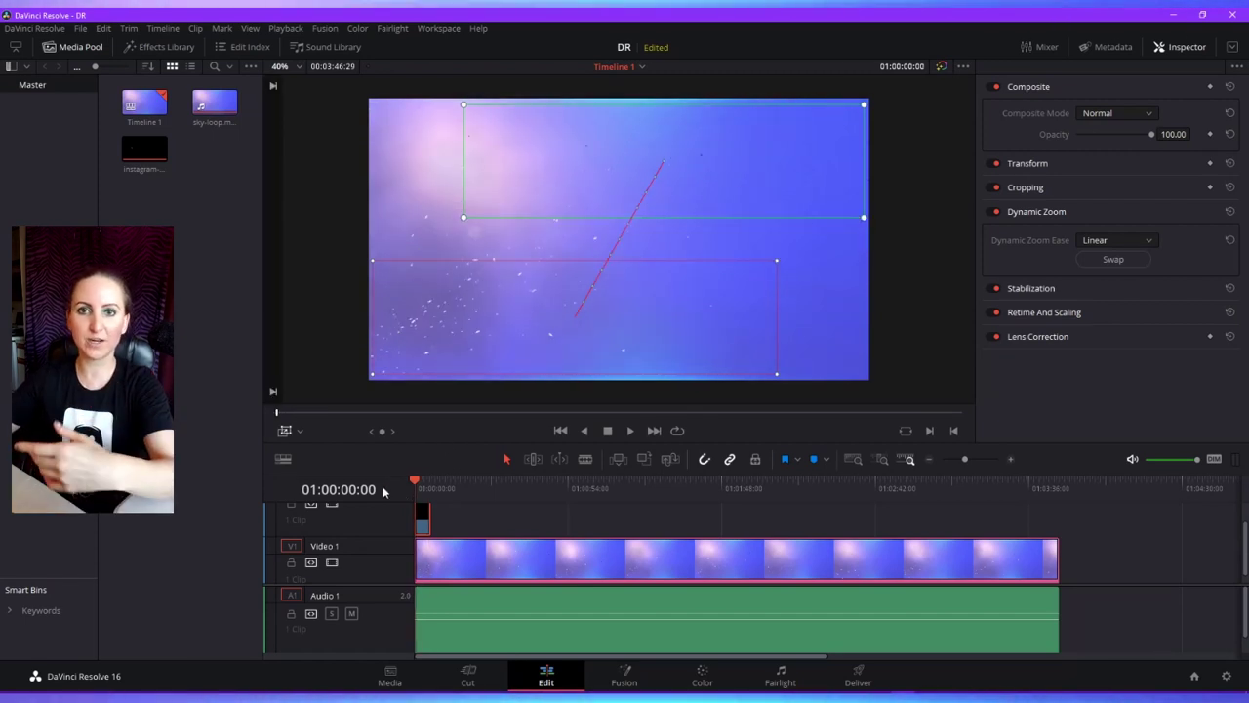
- Swap the Instagram clip's Dynamic Zoom start and end frames, playing the timeline's opening before and after the swap
{"action": "key", "text": "space"}
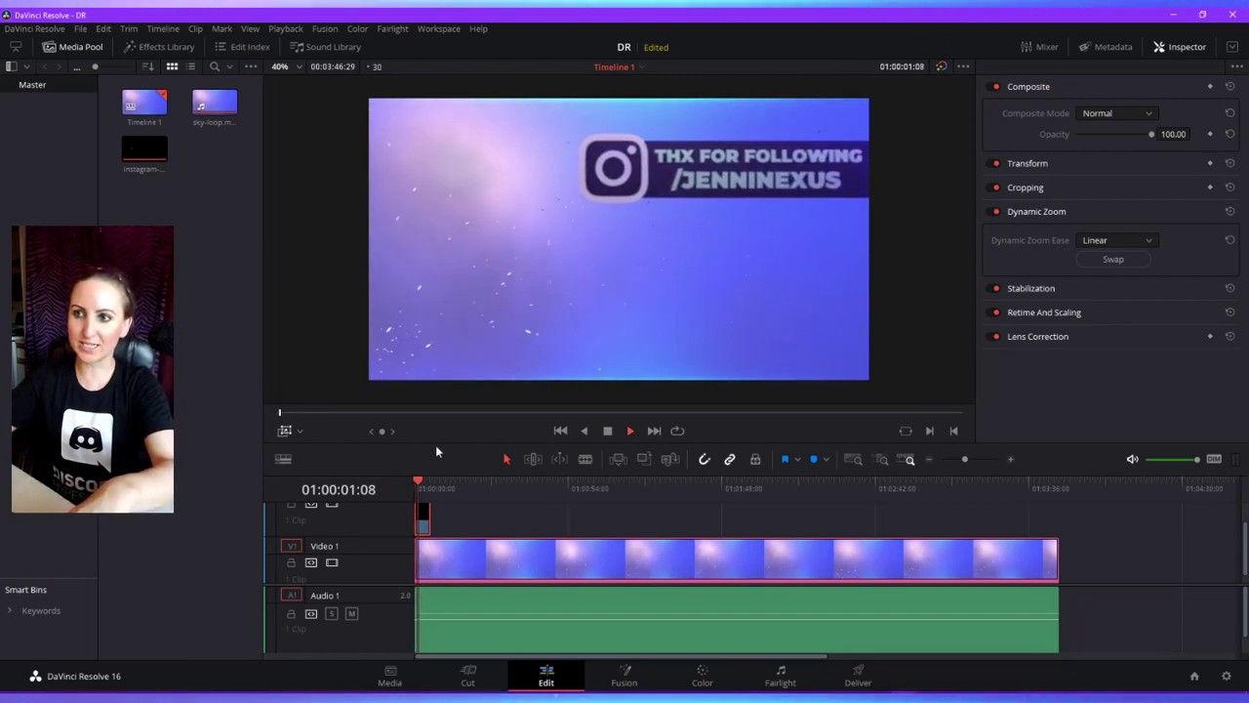
{"action": "key", "text": "space"}
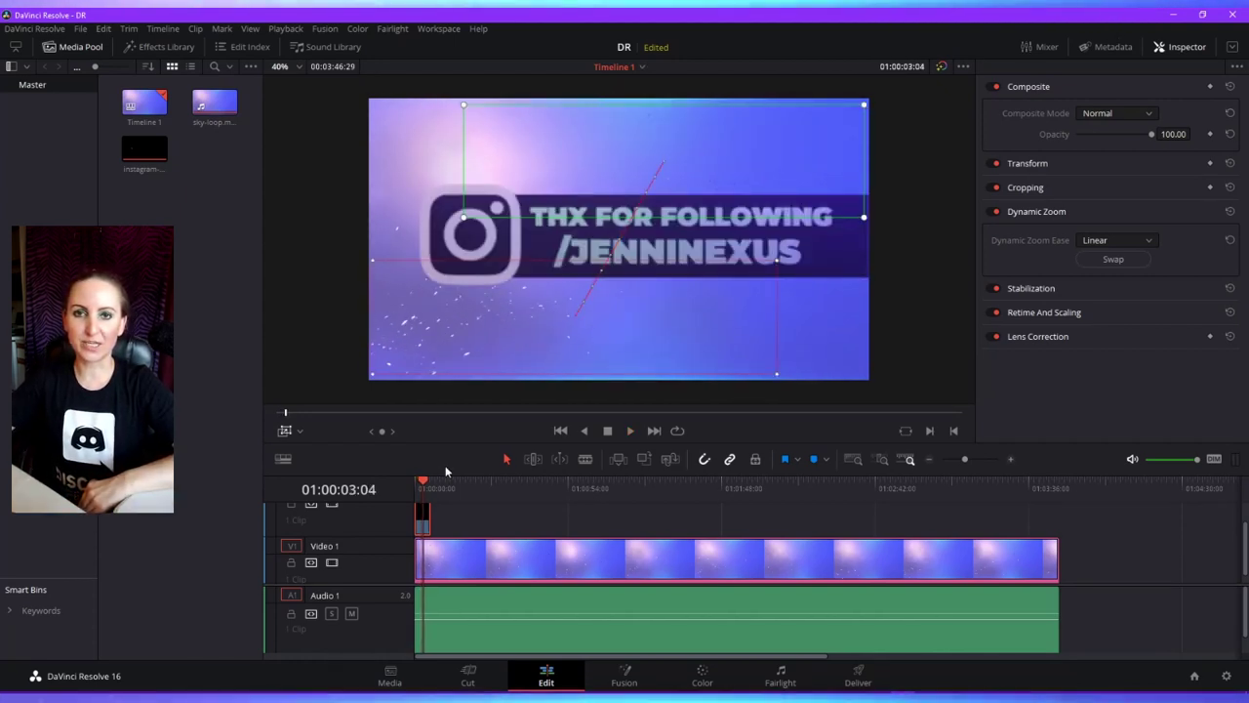
{"action": "left_click", "coordinate": [1104, 259]}
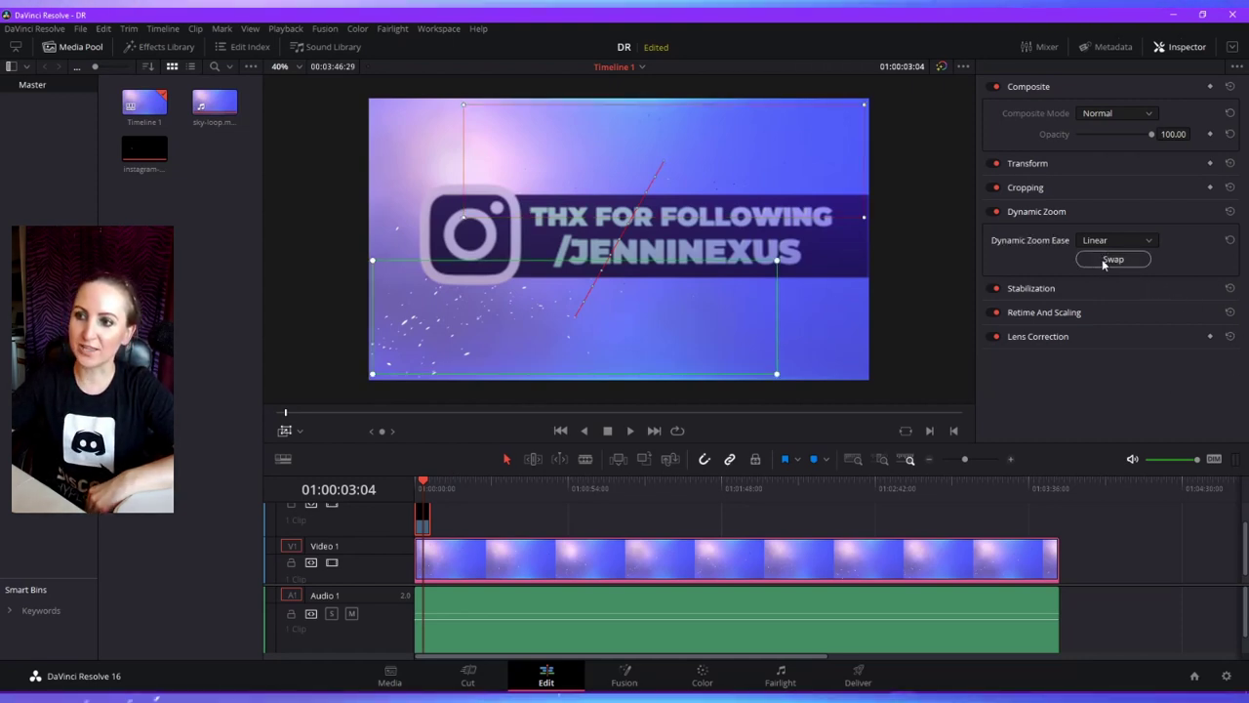
{"action": "left_click_drag", "start_coordinate": [424, 488], "coordinate": [405, 493]}
{"action": "key", "text": "space"}
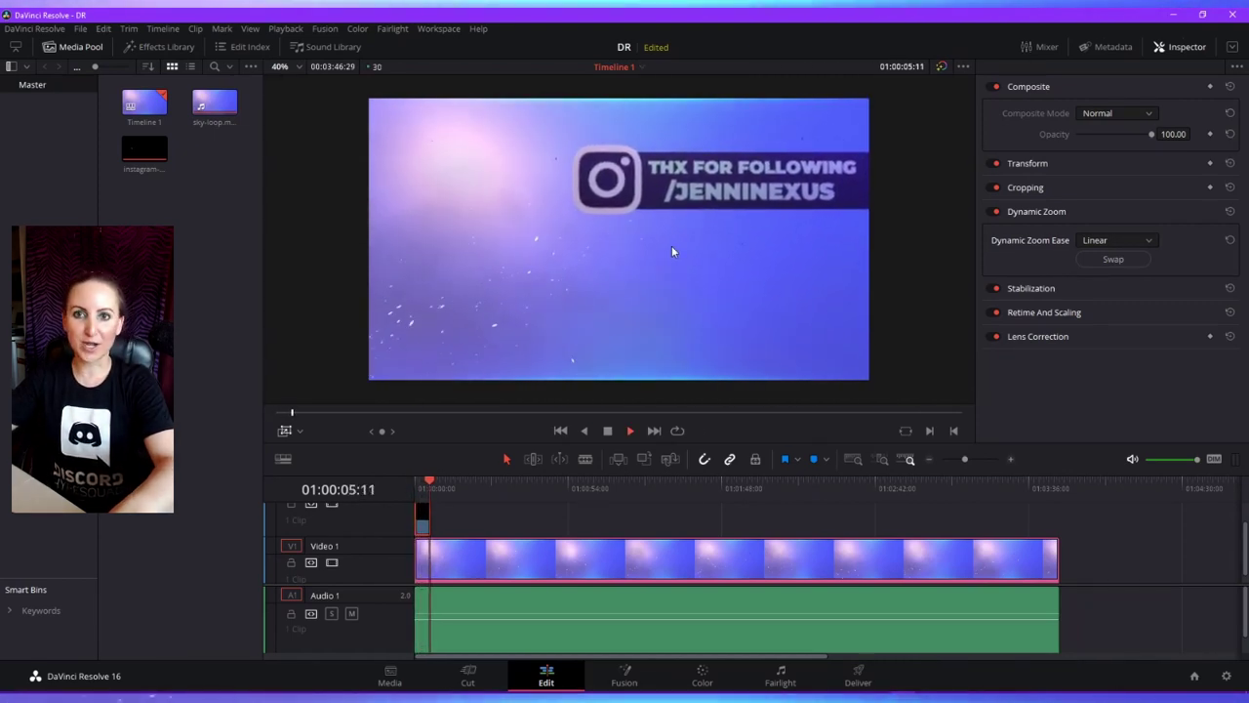
{"action": "key", "text": "space"}
- Swap the Dynamic Zoom frames back and forth once more and disable Dynamic Zoom for the Instagram clip
{"action": "left_click", "coordinate": [1096, 261]}
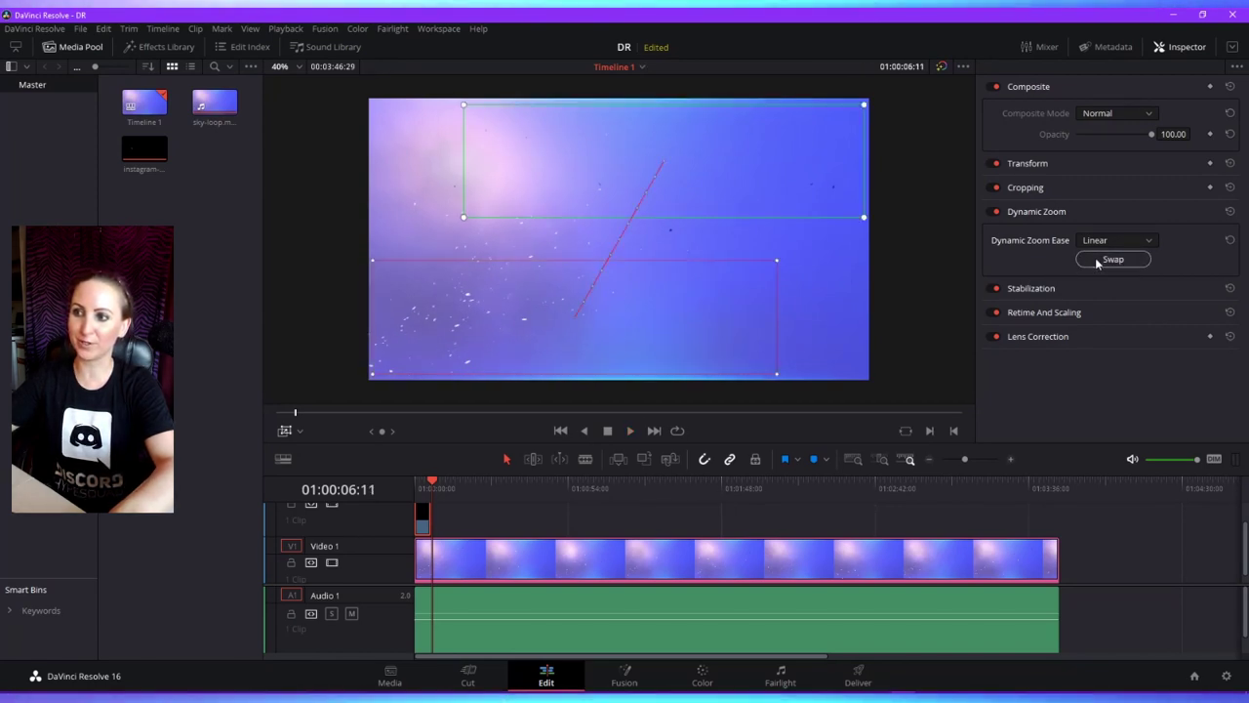
{"action": "left_click", "coordinate": [1096, 262]}
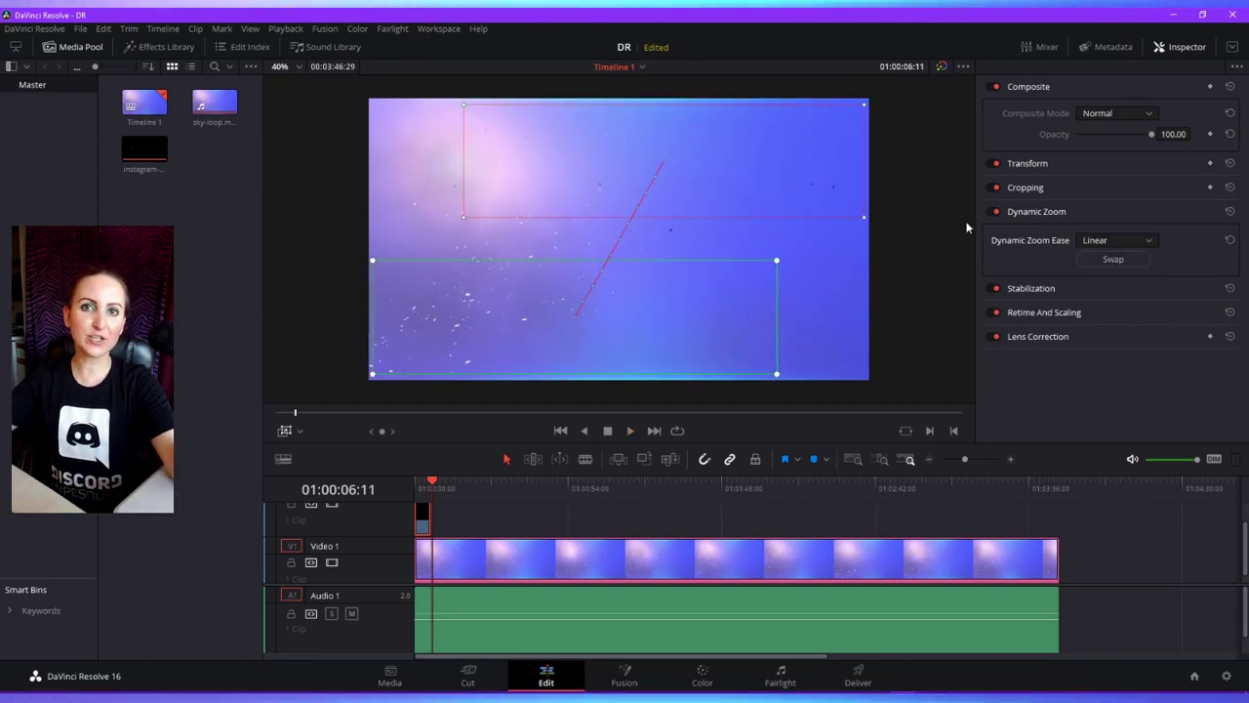
{"action": "left_click", "coordinate": [996, 211]}
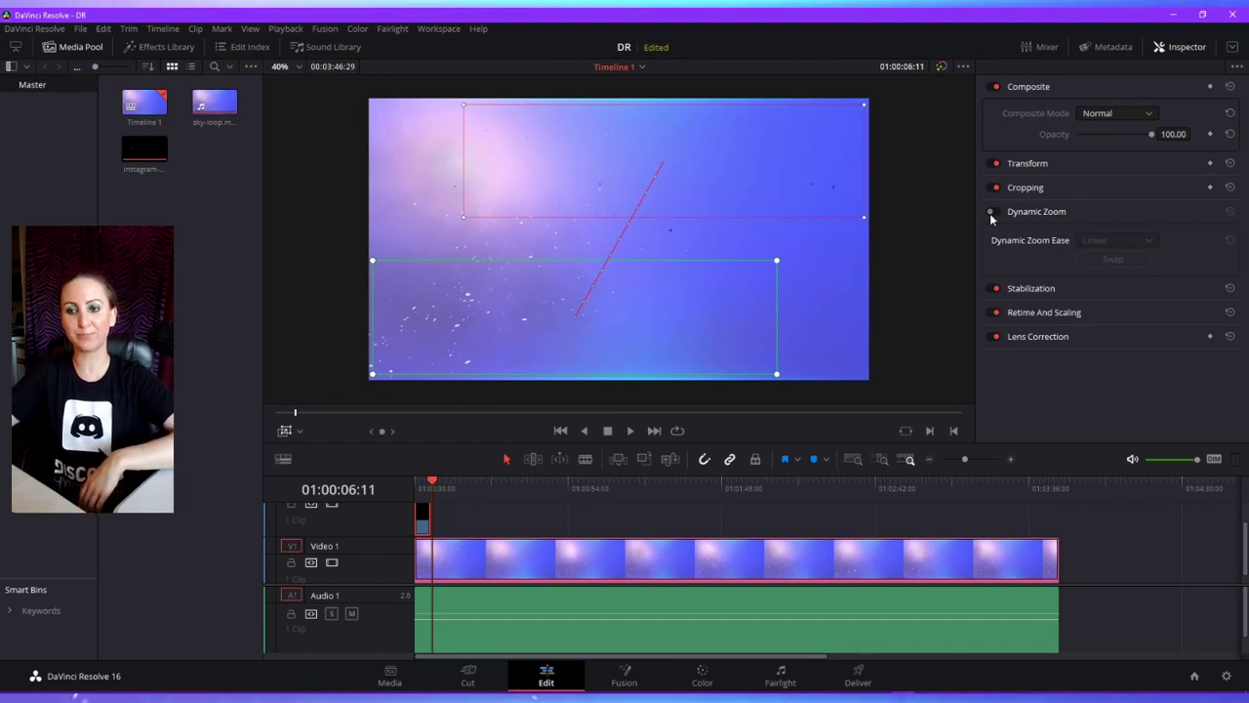
- Try the viewer's OpenFX Overlay and Annotations modes in place of Dynamic Zoom
{"action": "left_click", "coordinate": [300, 431]}
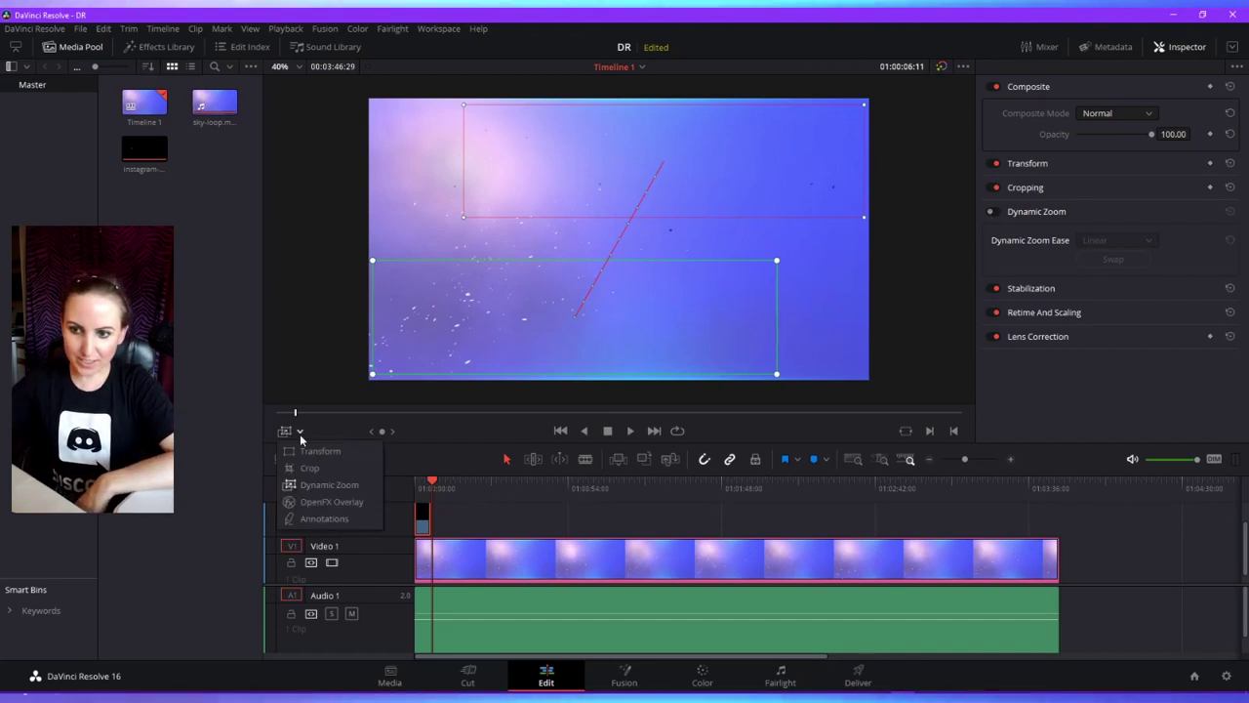
{"action": "left_click", "coordinate": [335, 503]}
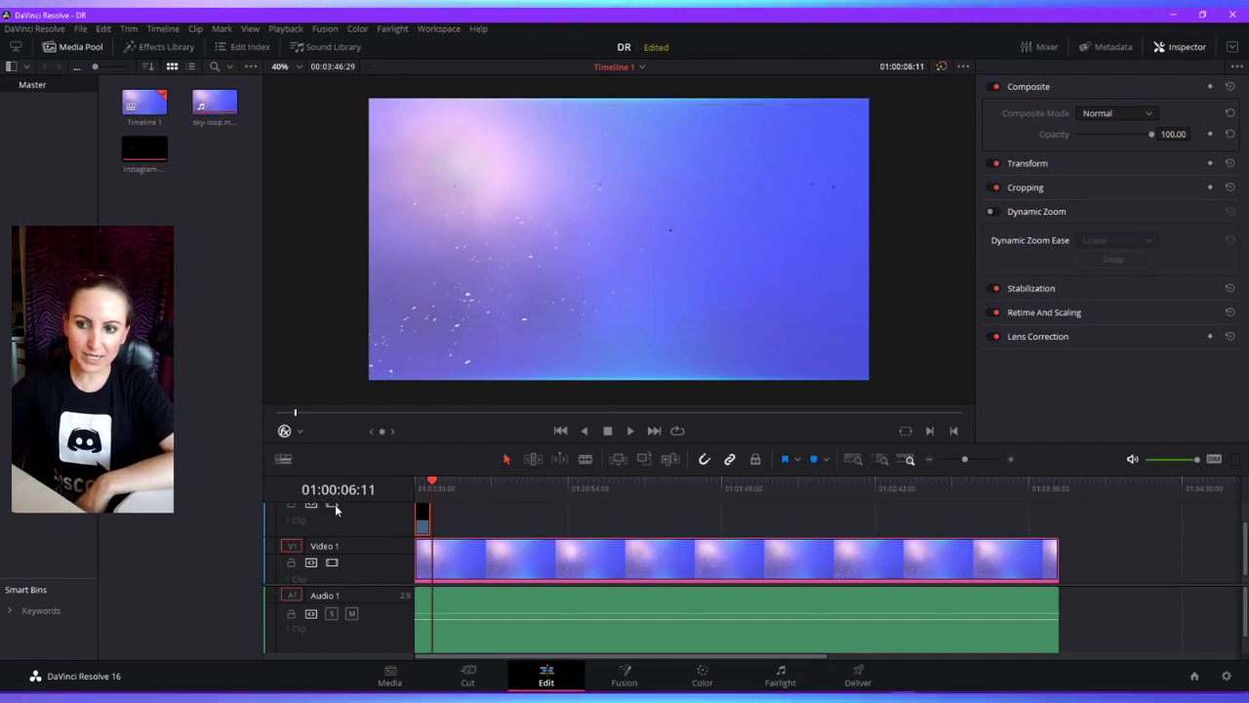
{"action": "left_click", "coordinate": [299, 432]}
{"action": "left_click", "coordinate": [335, 498]}
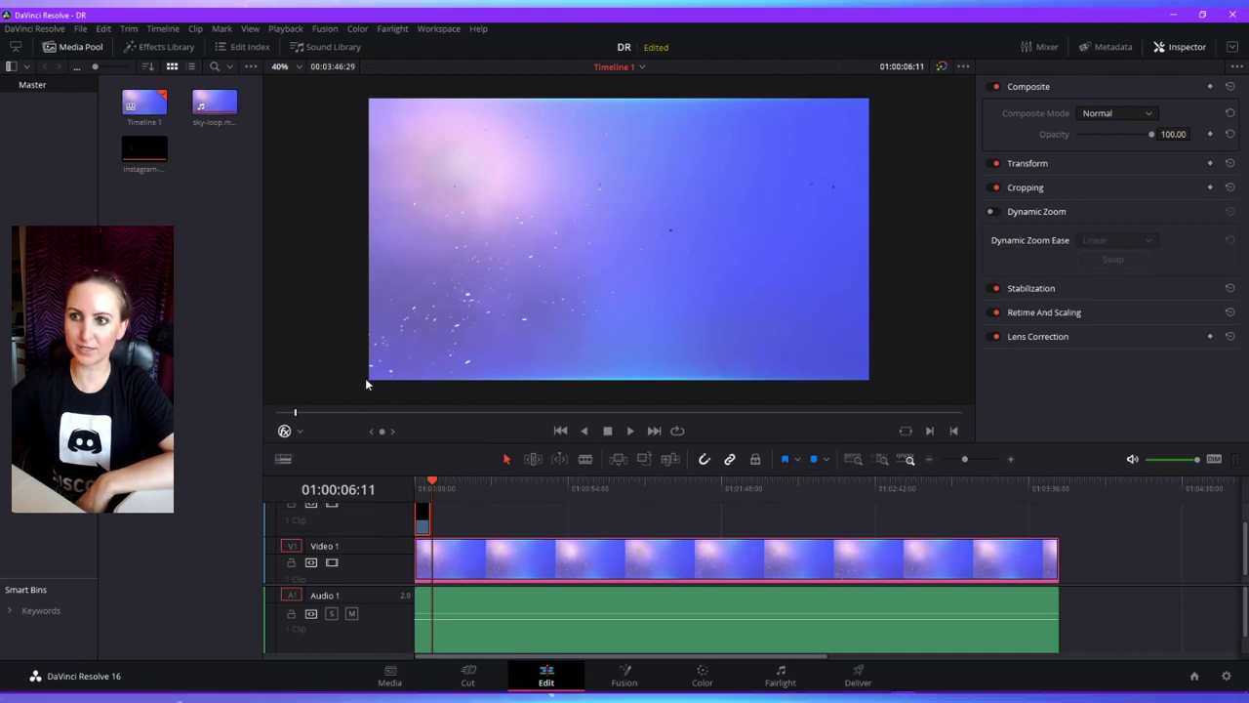
{"action": "left_click", "coordinate": [299, 431]}
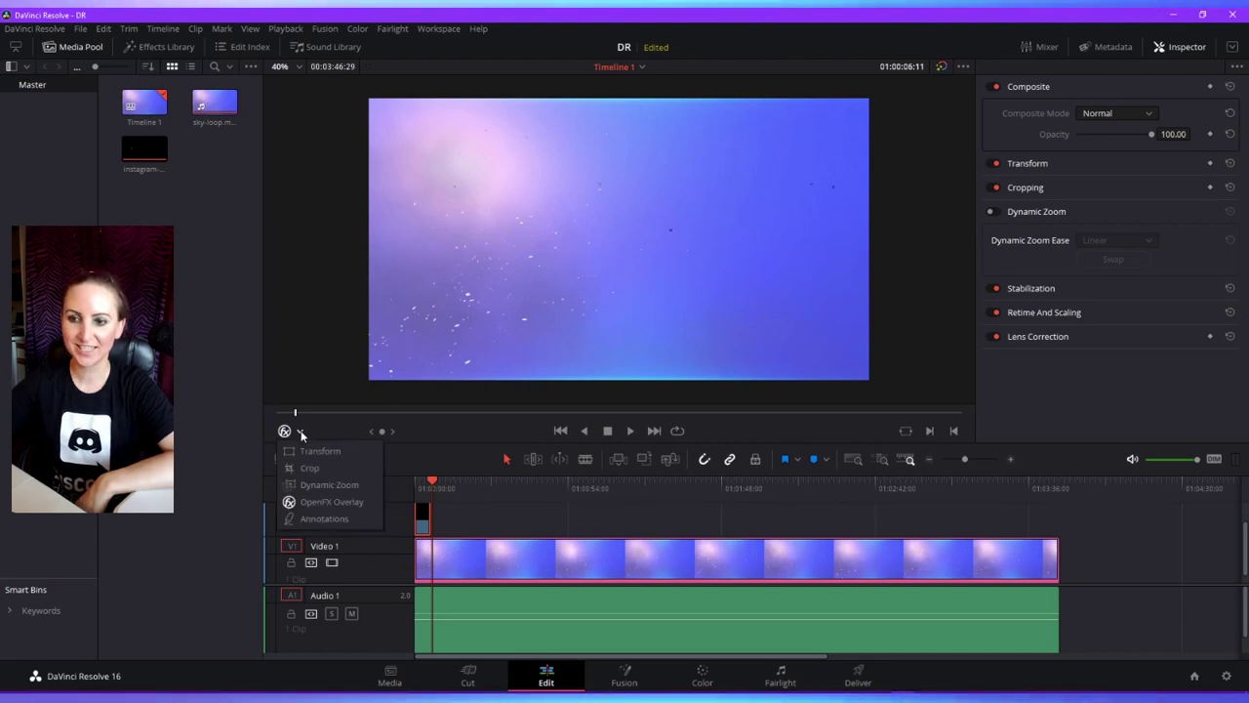
{"action": "left_click", "coordinate": [311, 519]}
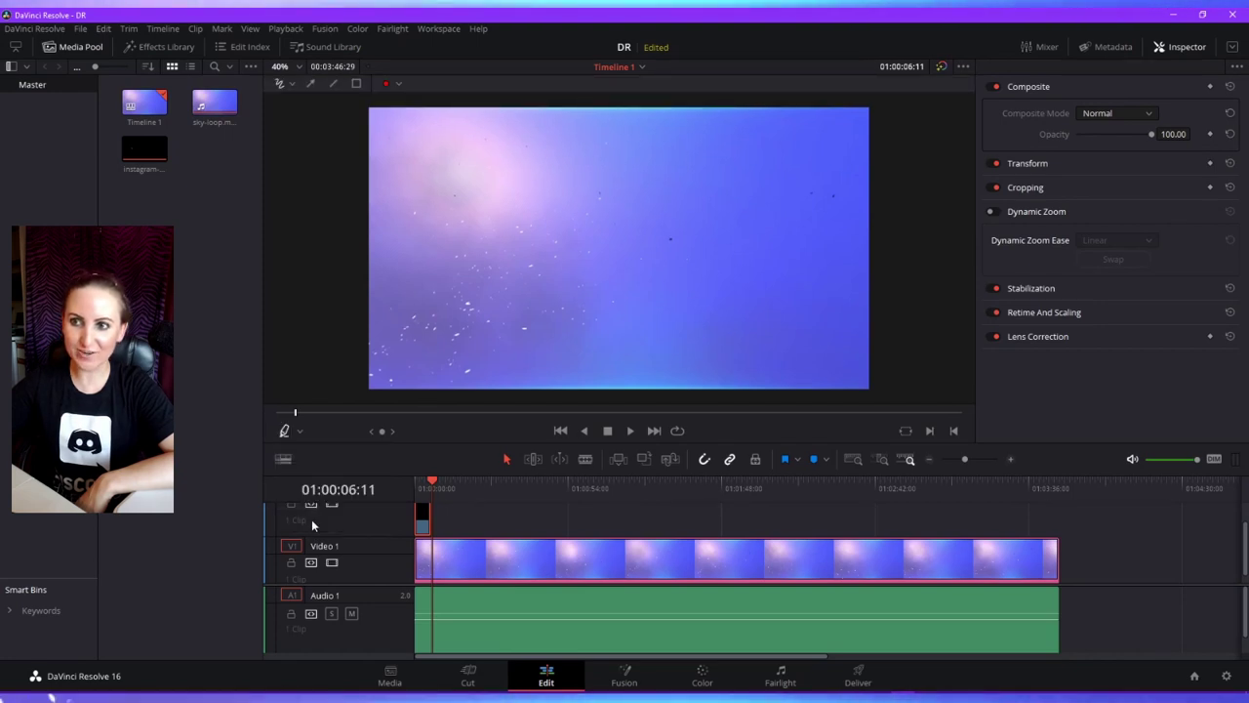
{"action": "left_click", "coordinate": [300, 432]}
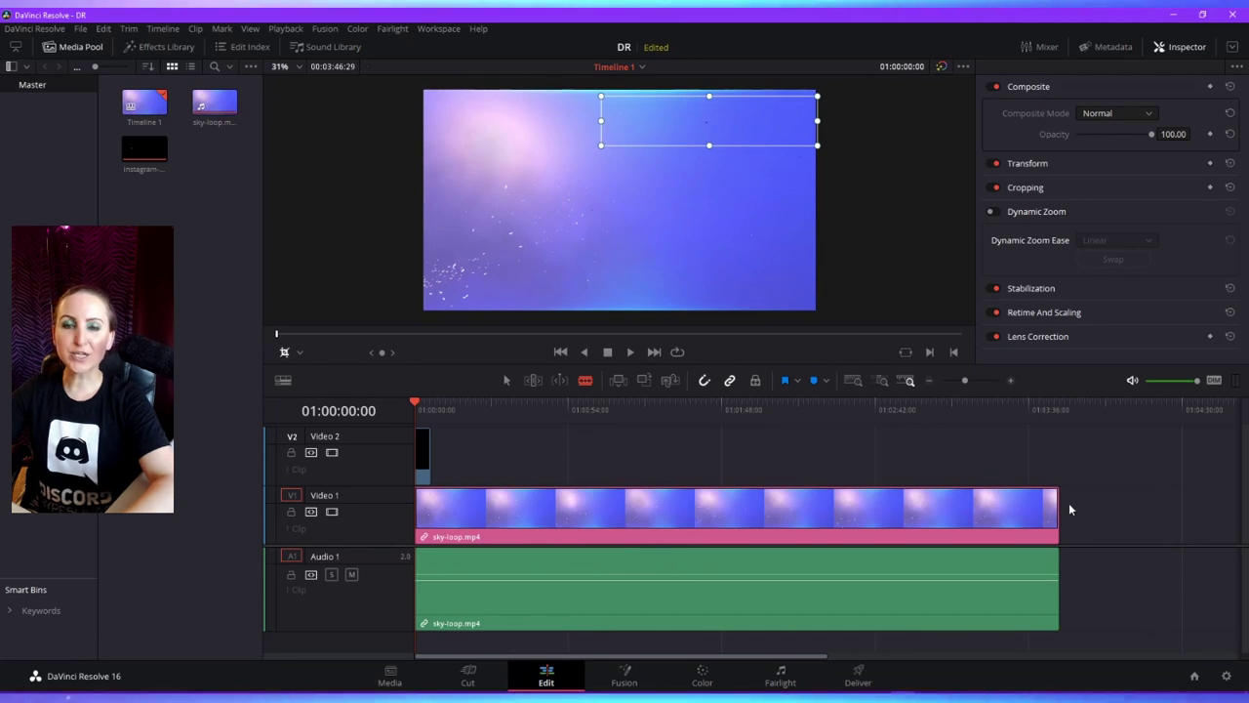
- Split the sky-loop.mp4 clip on Video 1 about a third of the way along and select the second segment
{"action": "left_click", "coordinate": [637, 508]}
{"action": "key", "text": "a"}
{"action": "mouse_move", "coordinate": [695, 510]}
{"action": "left_mouse_down"}
{"action": "mouse_move", "coordinate": [823, 521]}
{"action": "mouse_move", "coordinate": [695, 527]}
{"action": "left_mouse_up"}
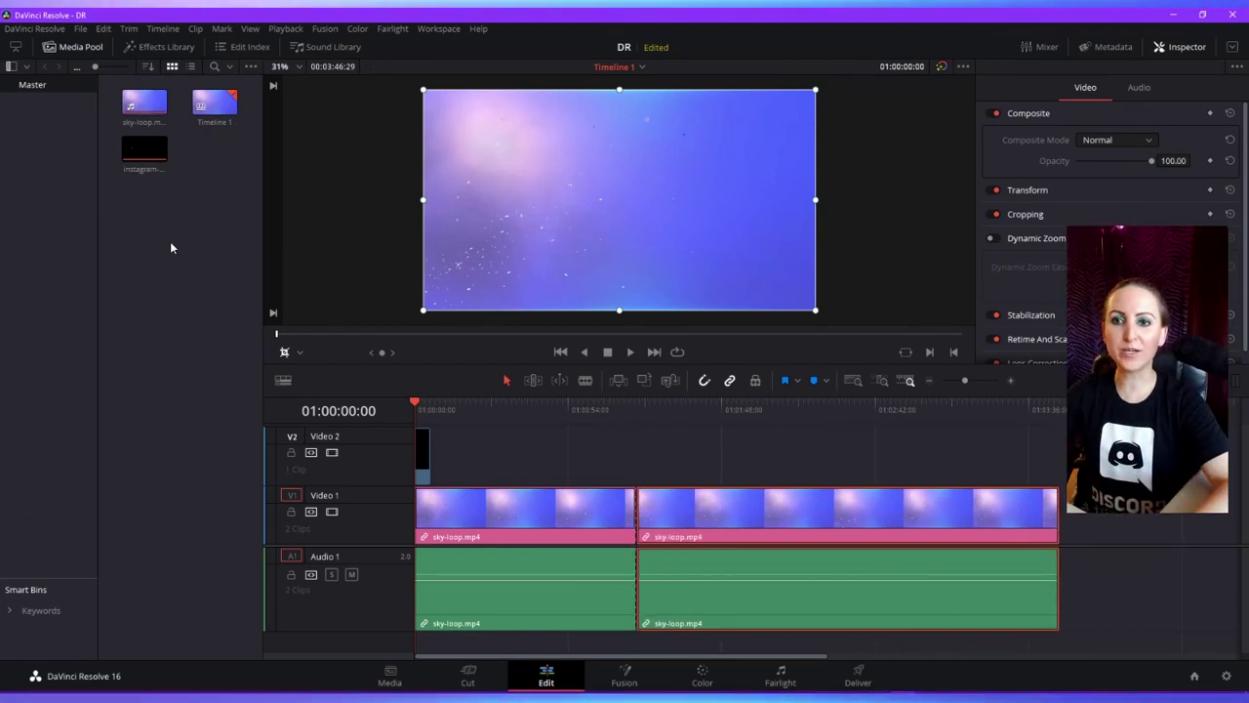
- Add a bin named New to the Master bin of the media pool
{"action": "right_click", "coordinate": [171, 248]}
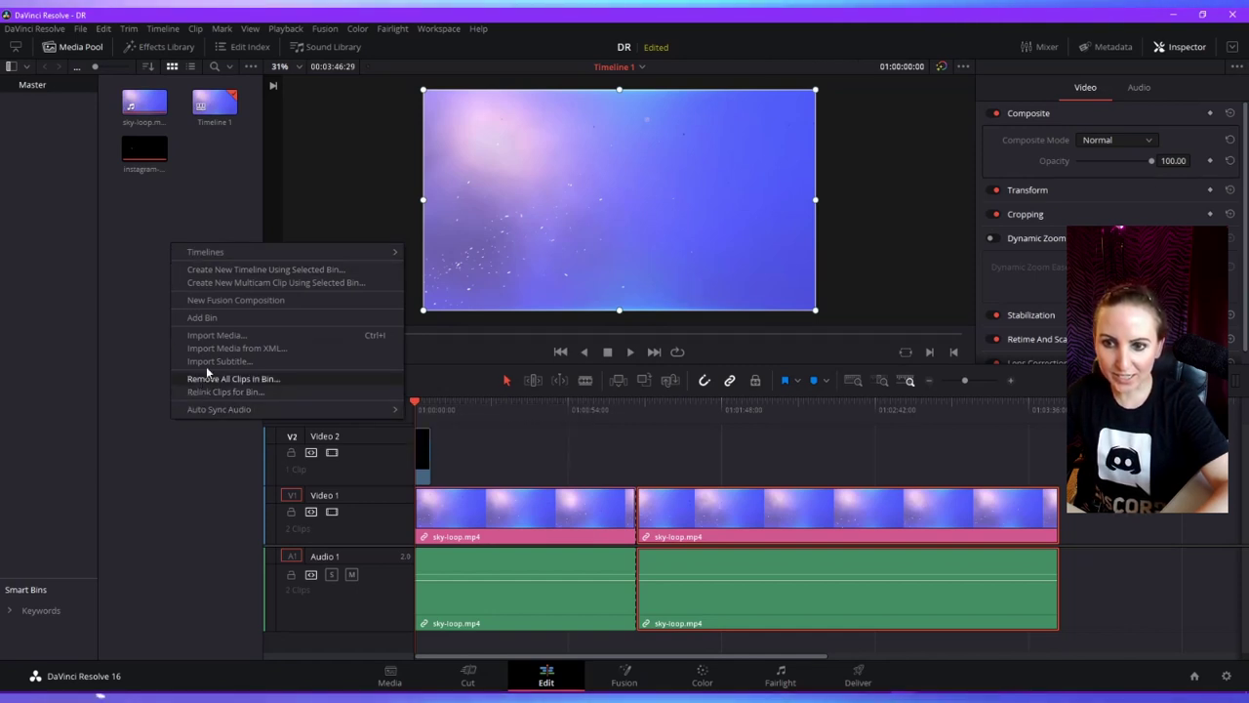
{"action": "left_click", "coordinate": [202, 317]}
{"action": "type", "text": "New"}
{"action": "key", "text": "Return"}
- Move the second sky-loop.mp4 segment with its linked audio up to Video 2 and back to Video 1
{"action": "left_click_drag", "start_coordinate": [701, 521], "coordinate": [681, 471]}
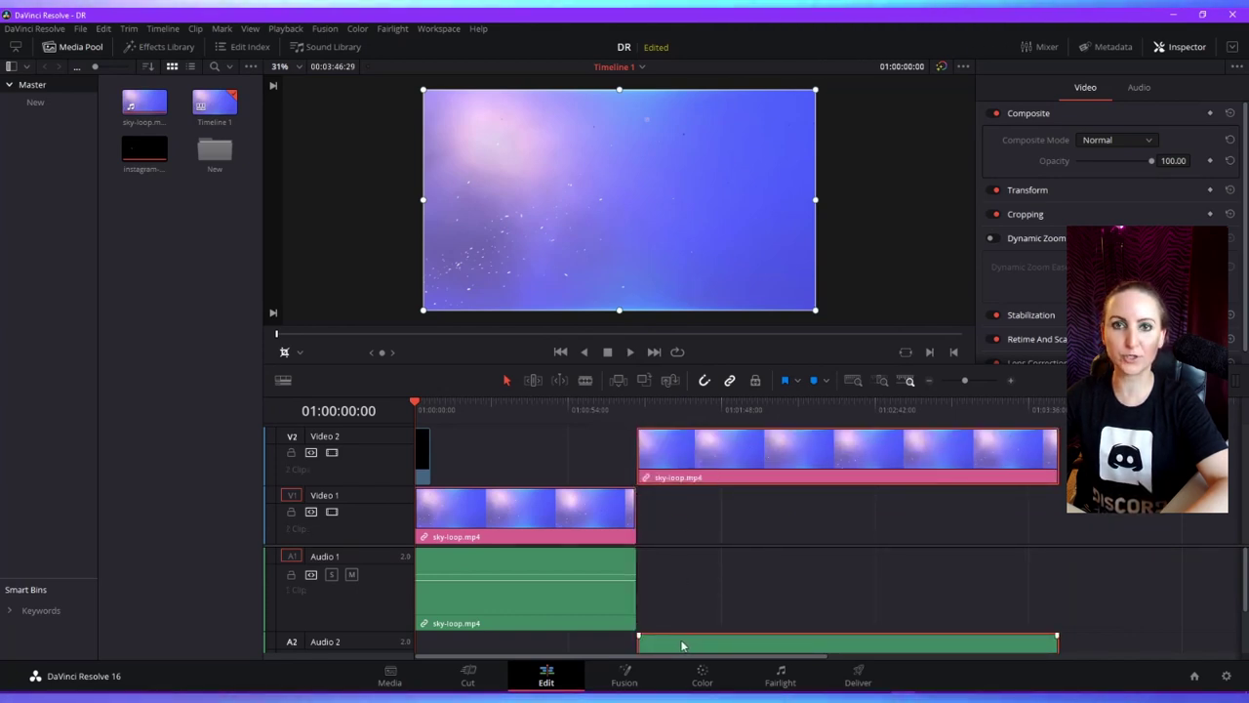
{"action": "left_click_drag", "start_coordinate": [692, 465], "coordinate": [692, 524]}
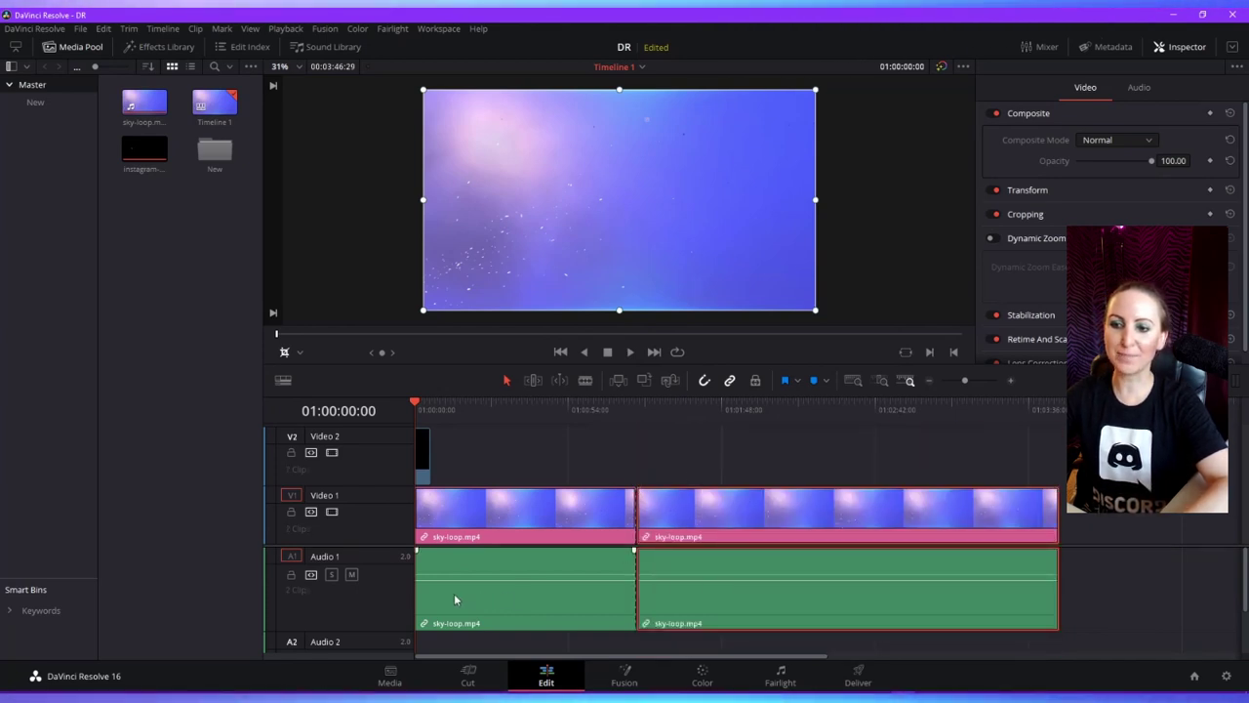
- Lock Audio 1 while moving the second sky-loop.mp4 segment's video up to Video 2 and back, and unlock it again
{"action": "left_click", "coordinate": [291, 575]}
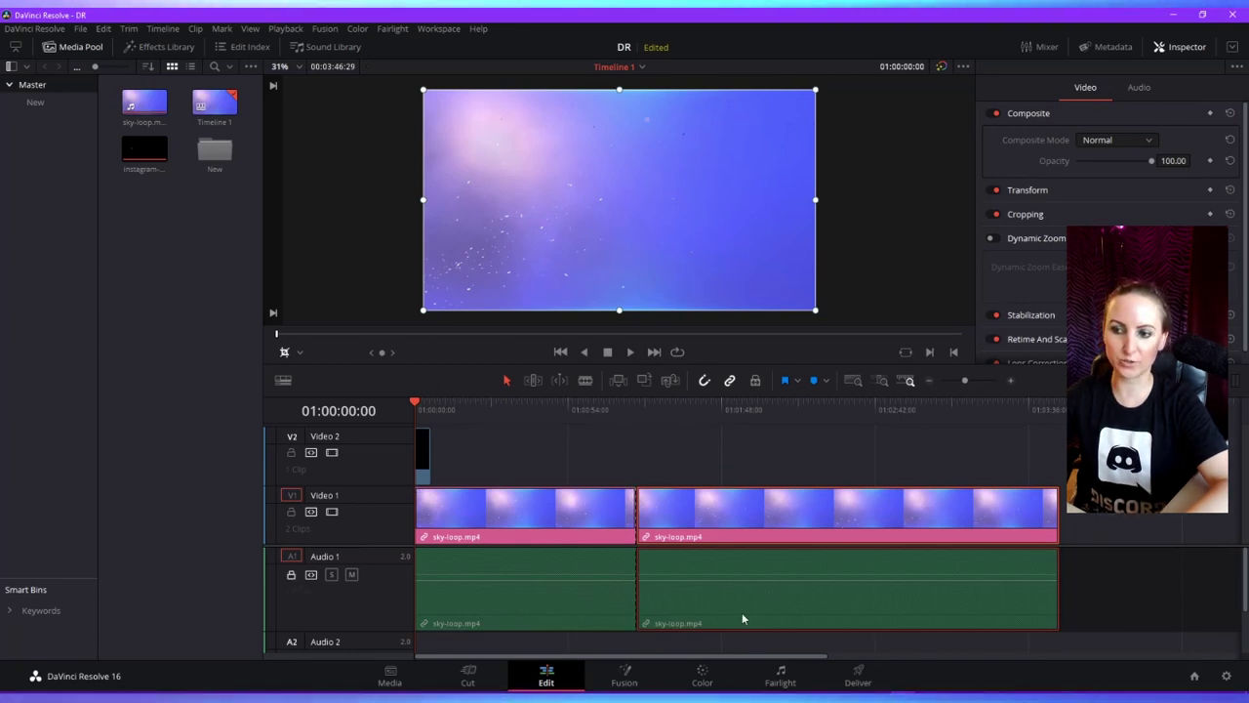
{"action": "left_click_drag", "start_coordinate": [664, 511], "coordinate": [676, 452]}
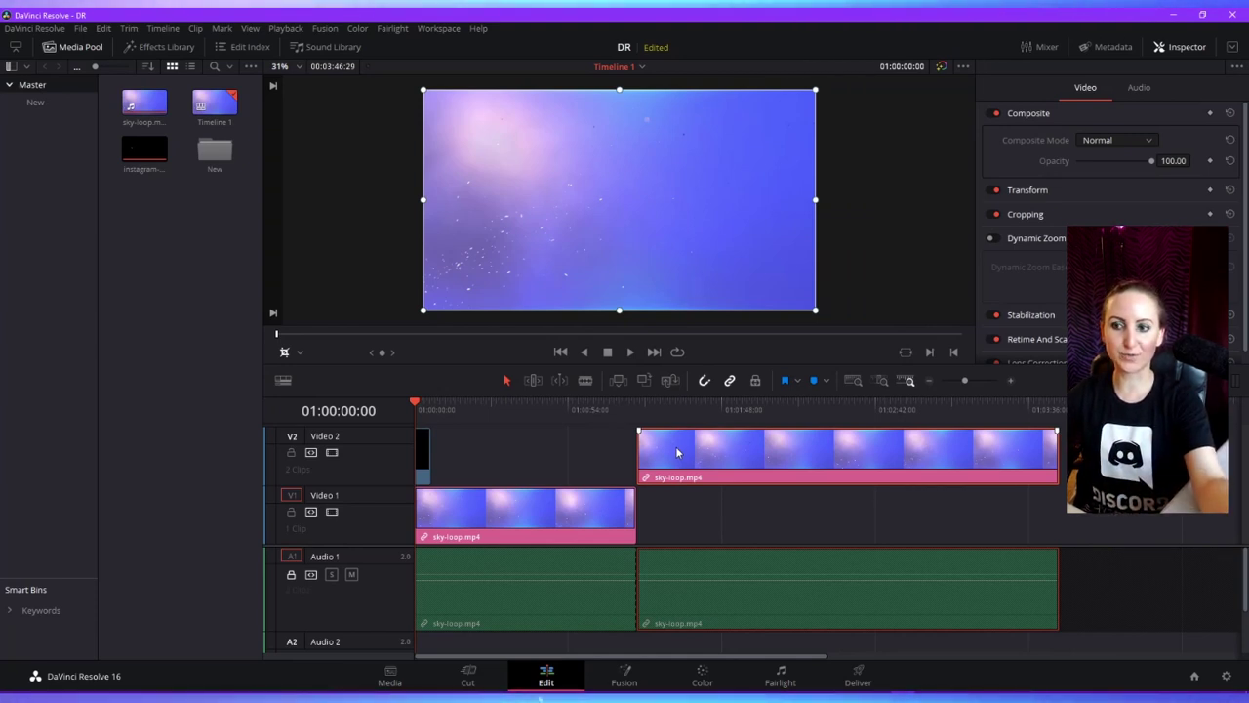
{"action": "left_click_drag", "start_coordinate": [676, 452], "coordinate": [678, 509]}
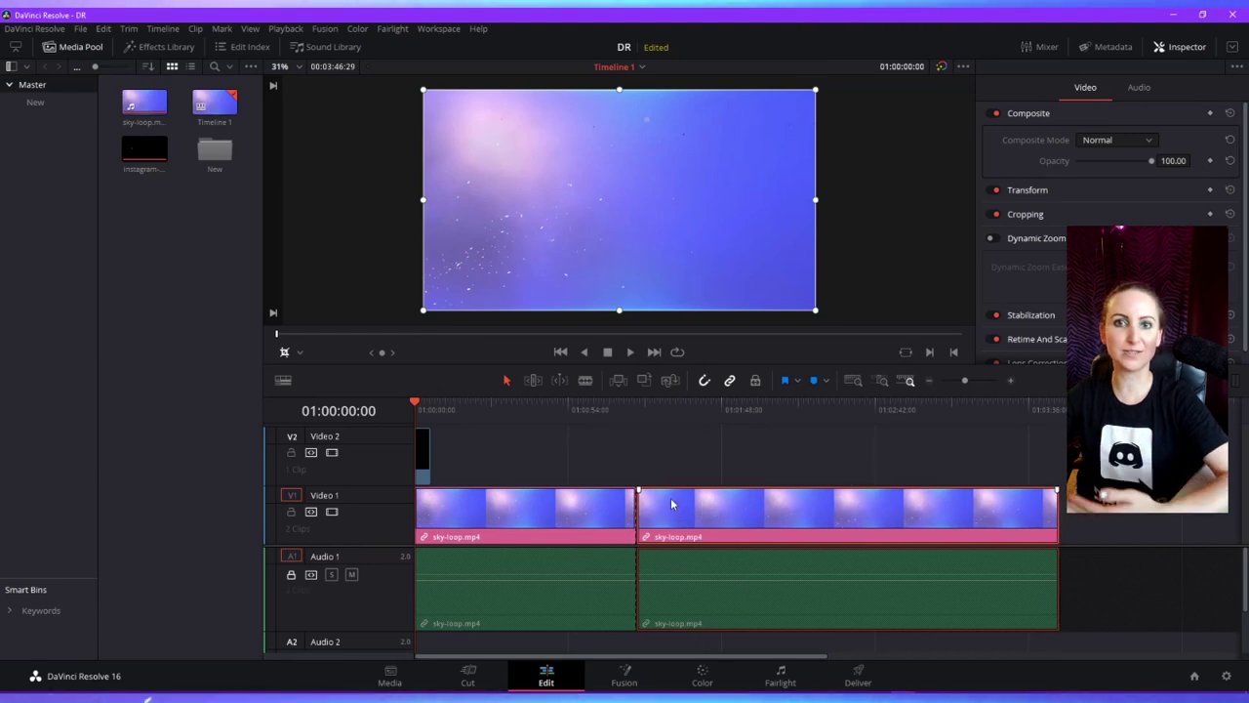
{"action": "left_click", "coordinate": [527, 543]}
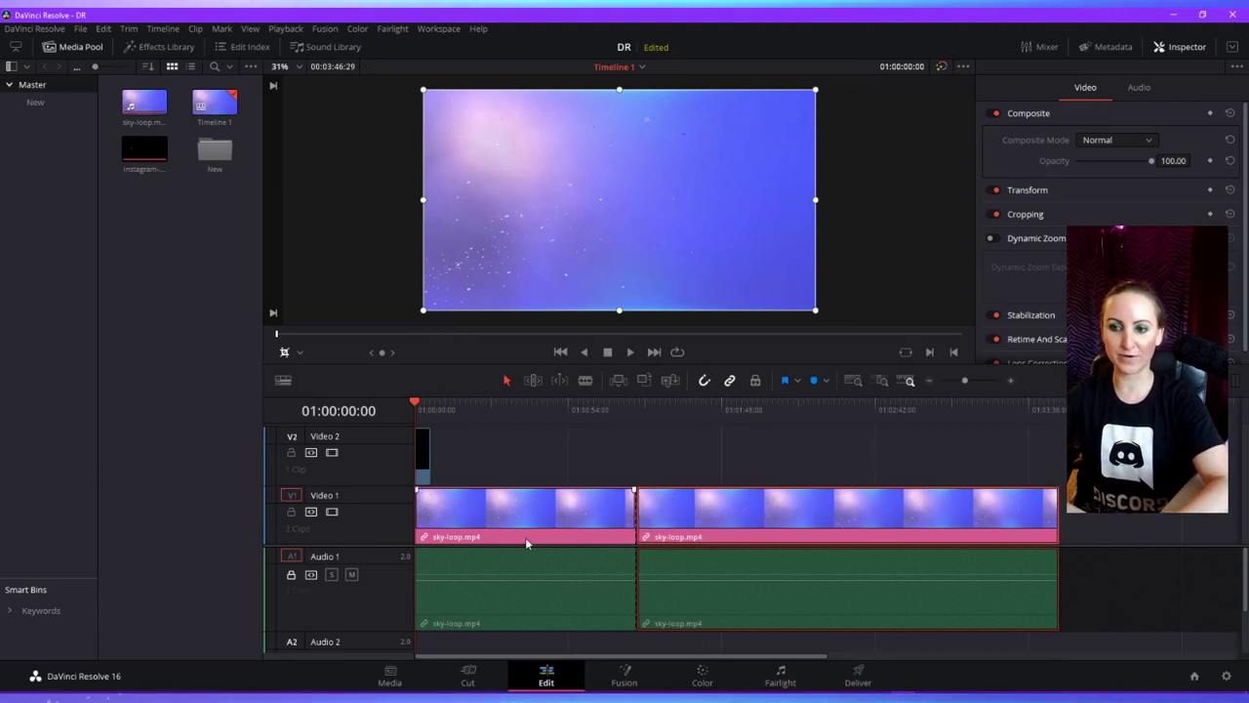
{"action": "left_click", "coordinate": [290, 574]}
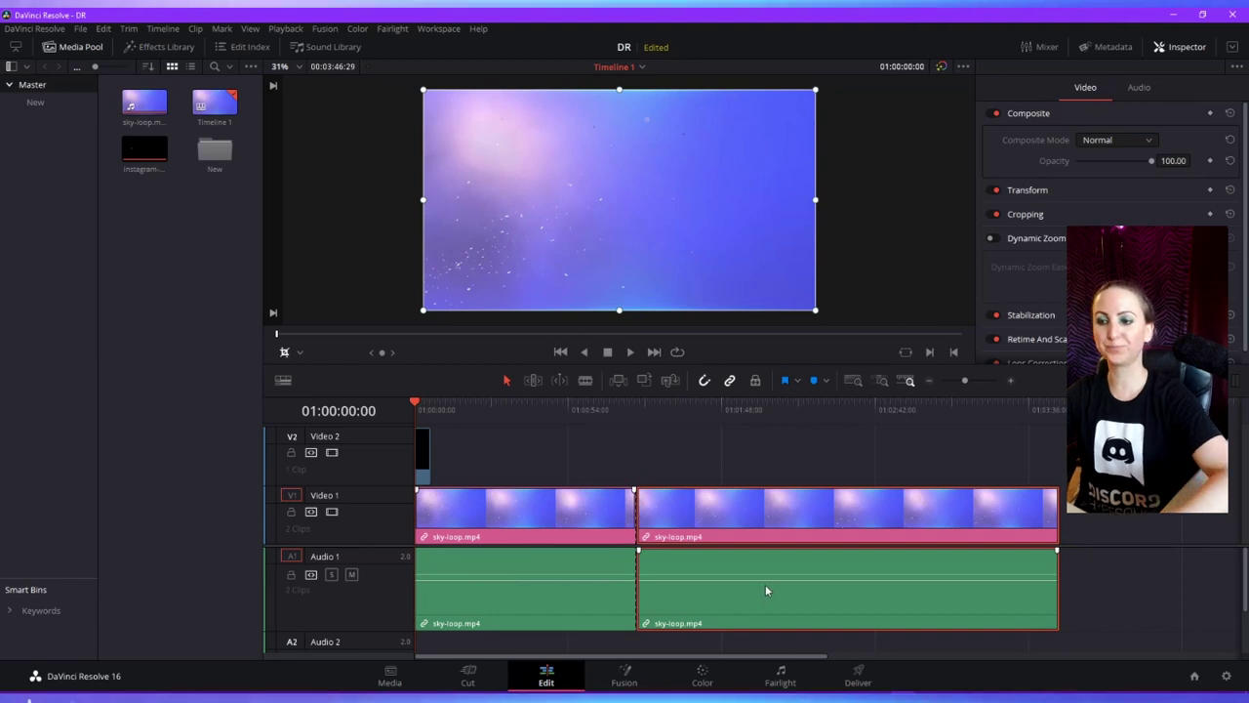
- Select the video and audio parts of the split sky-loop.mp4 clips, finishing on the first segment's audio
{"action": "left_click", "coordinate": [678, 597]}
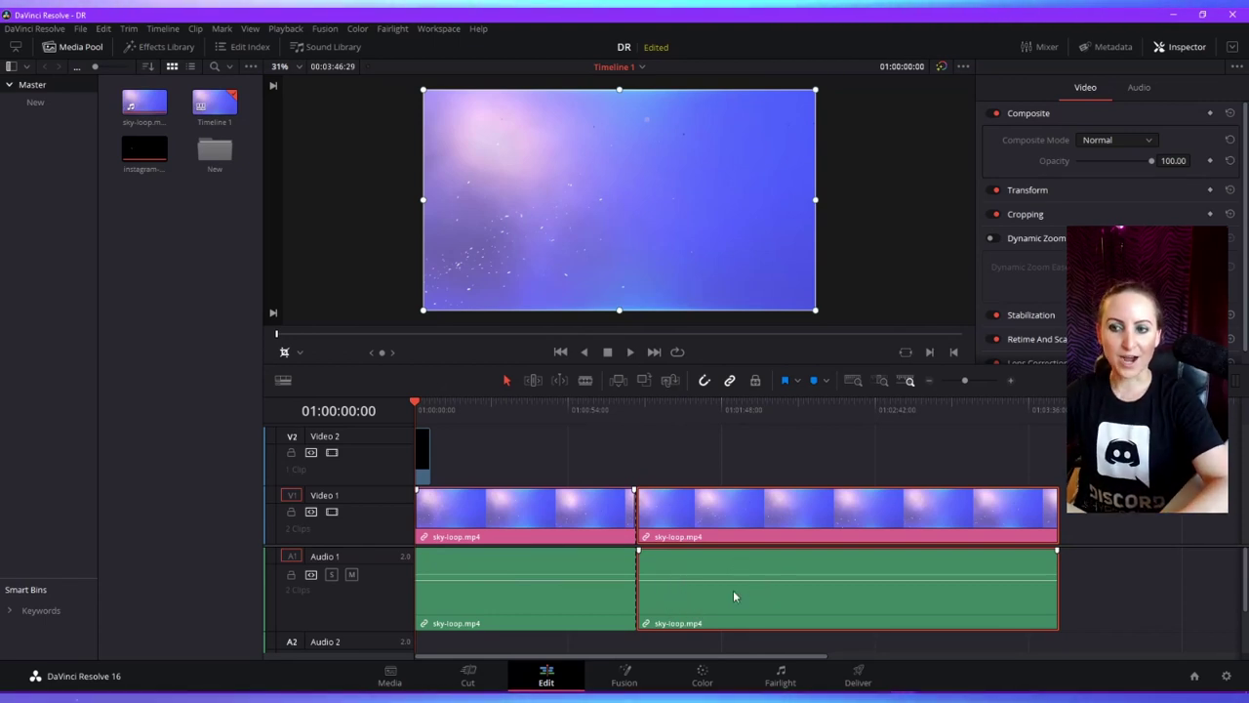
{"action": "left_click", "coordinate": [689, 532]}
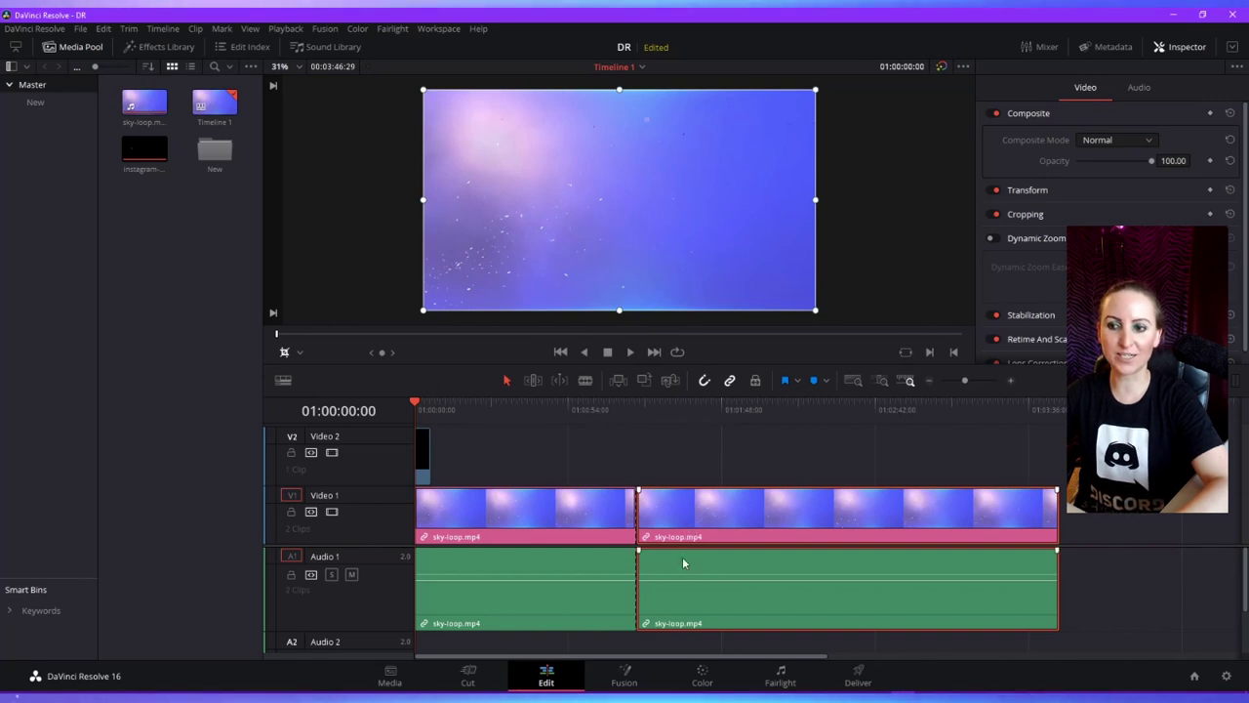
{"action": "left_click", "coordinate": [684, 562], "text": "ctrl"}
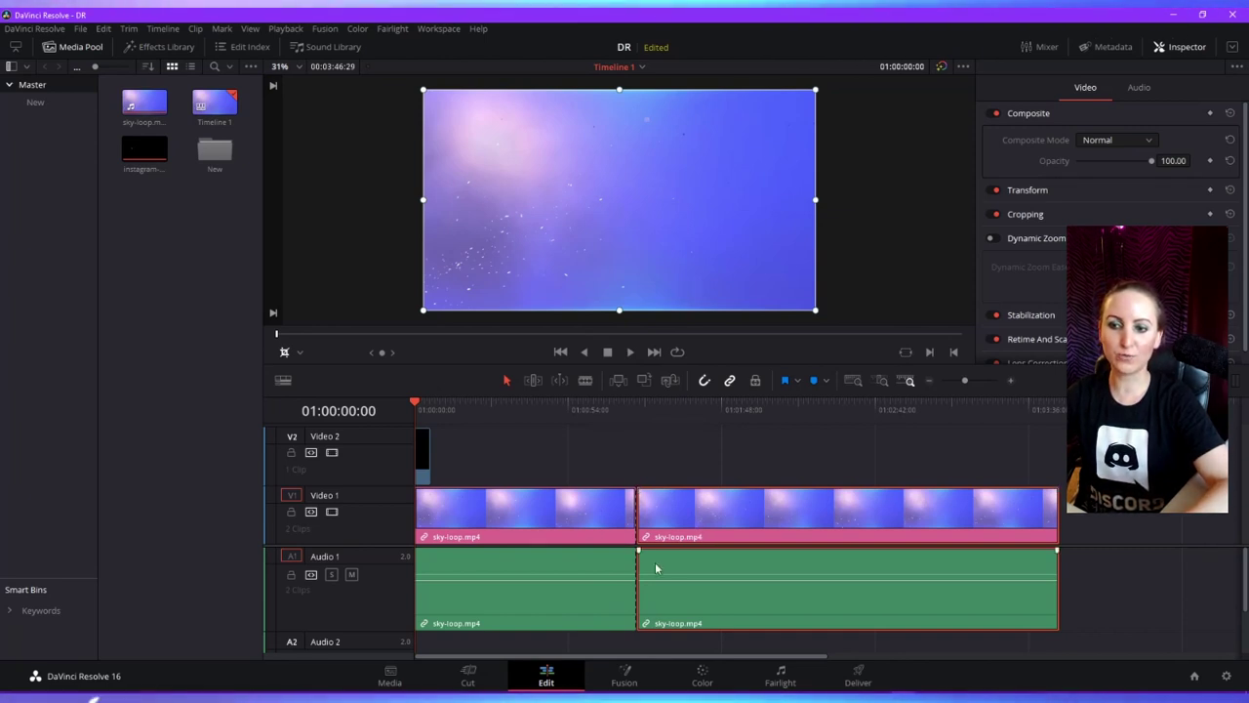
{"action": "left_click", "coordinate": [583, 596]}
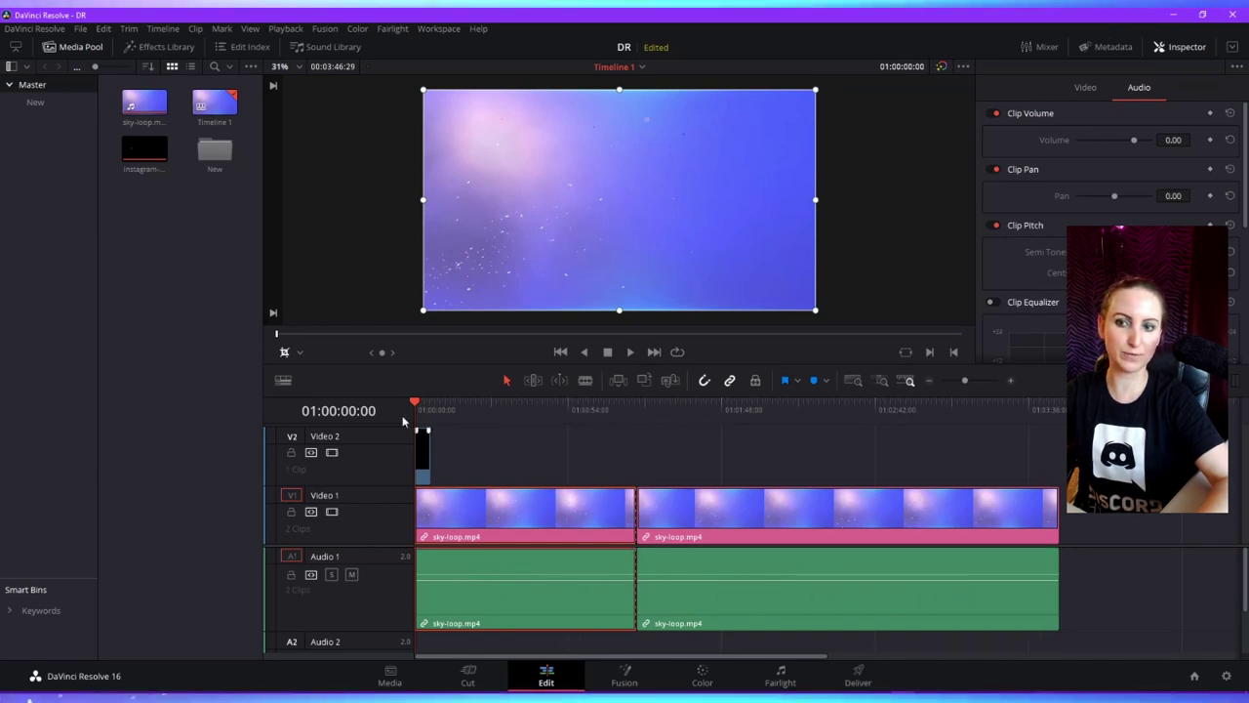
- Toggle the timeline's Audio Waveforms off and on, and switch to the alternative waveform style with borders shown
{"action": "left_click", "coordinate": [283, 382]}
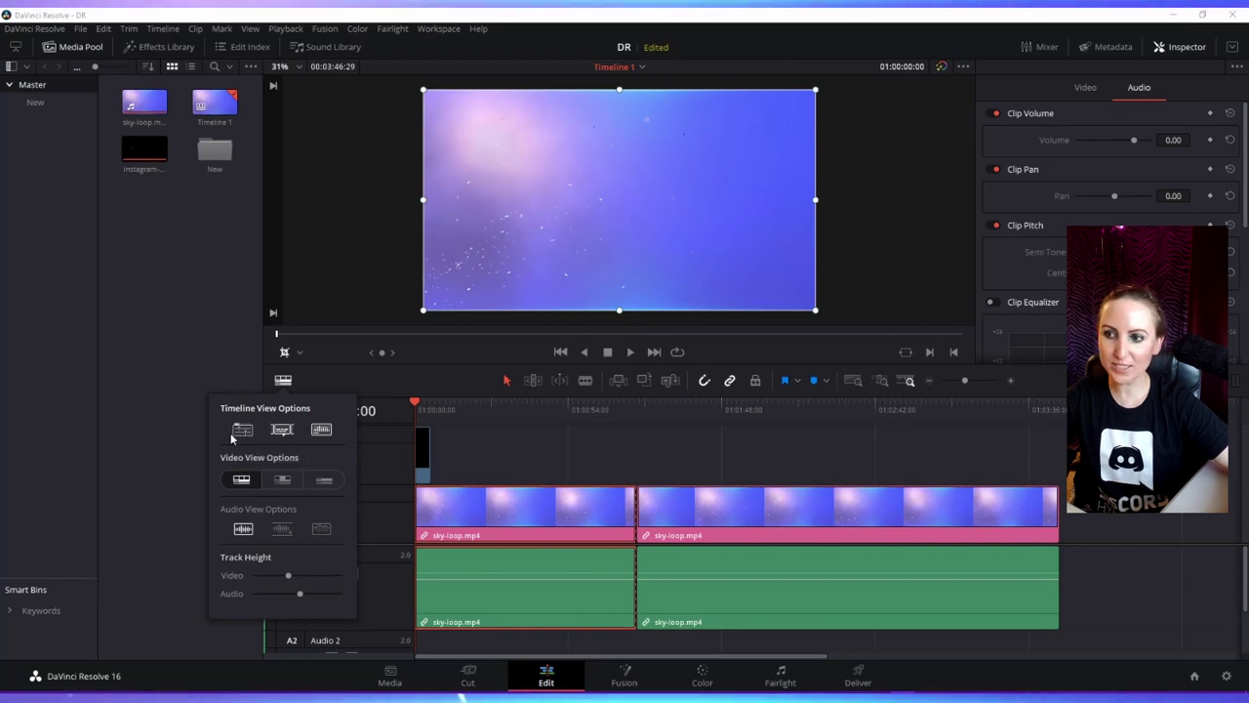
{"action": "left_click", "coordinate": [322, 434]}
{"action": "left_click", "coordinate": [322, 434]}
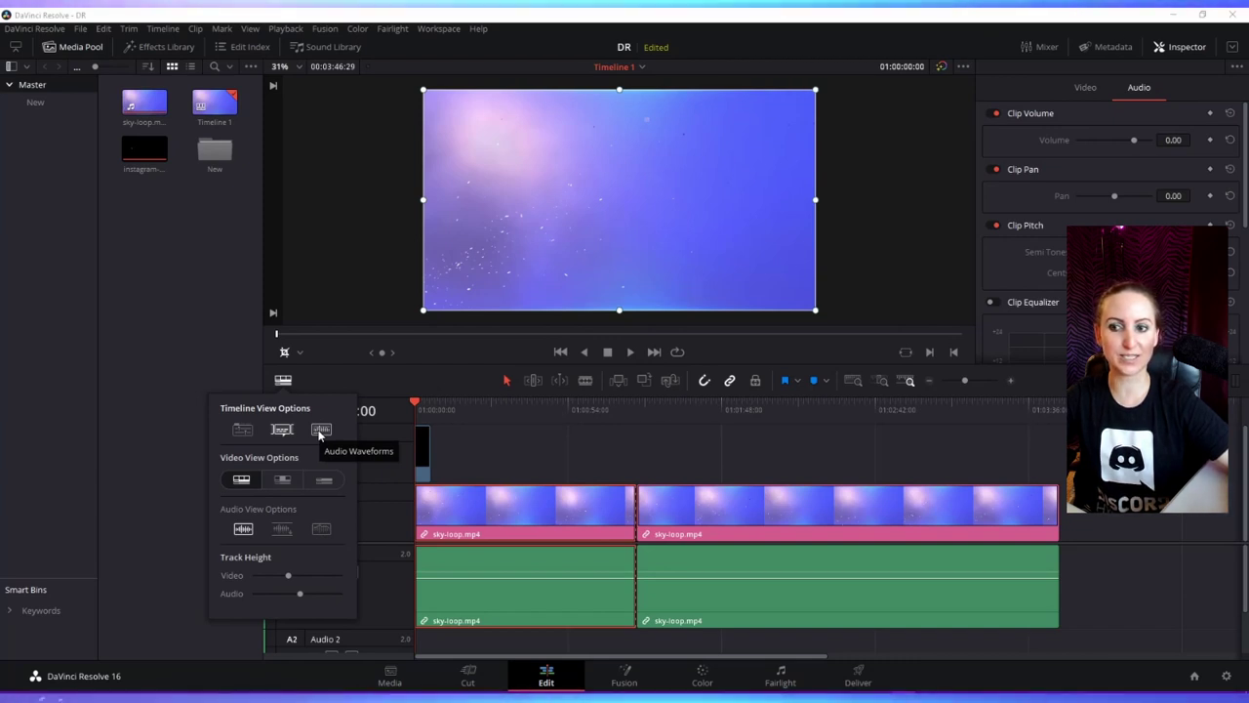
{"action": "left_click", "coordinate": [321, 530]}
{"action": "left_click", "coordinate": [312, 532]}
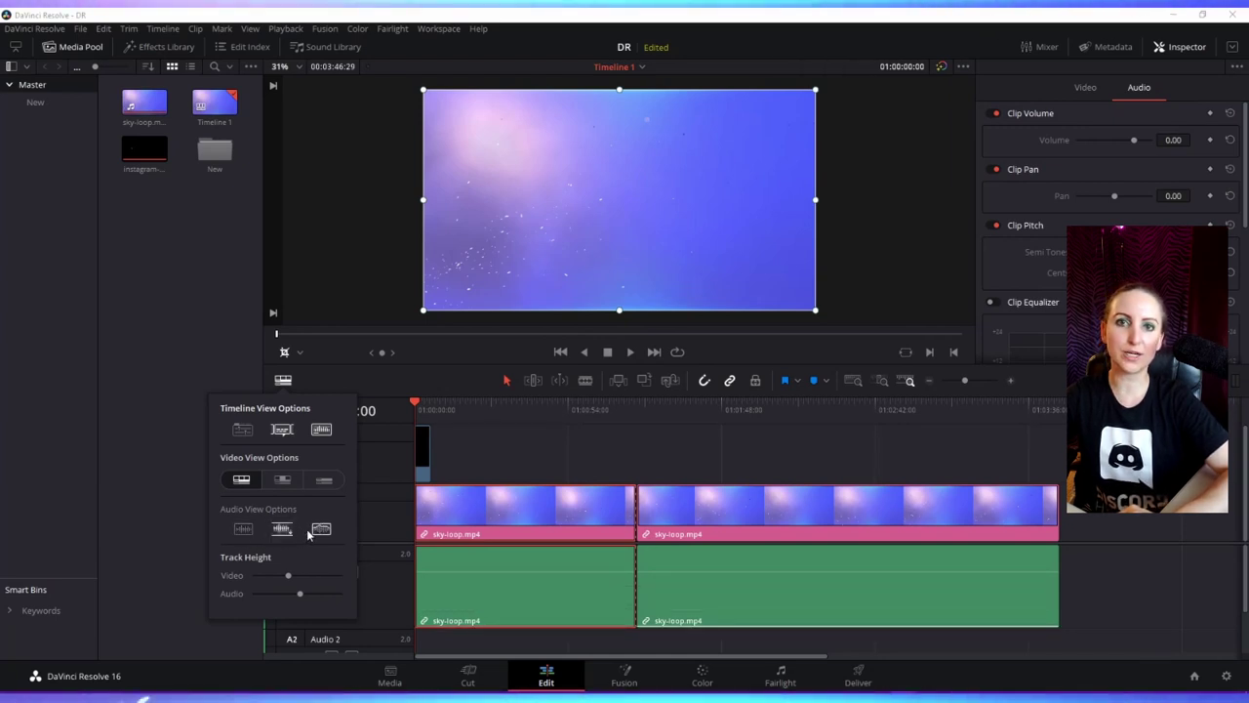
- Cycle the timeline's video view through the simple and Thumb styles and return it to filmstrip
{"action": "left_click", "coordinate": [324, 480]}
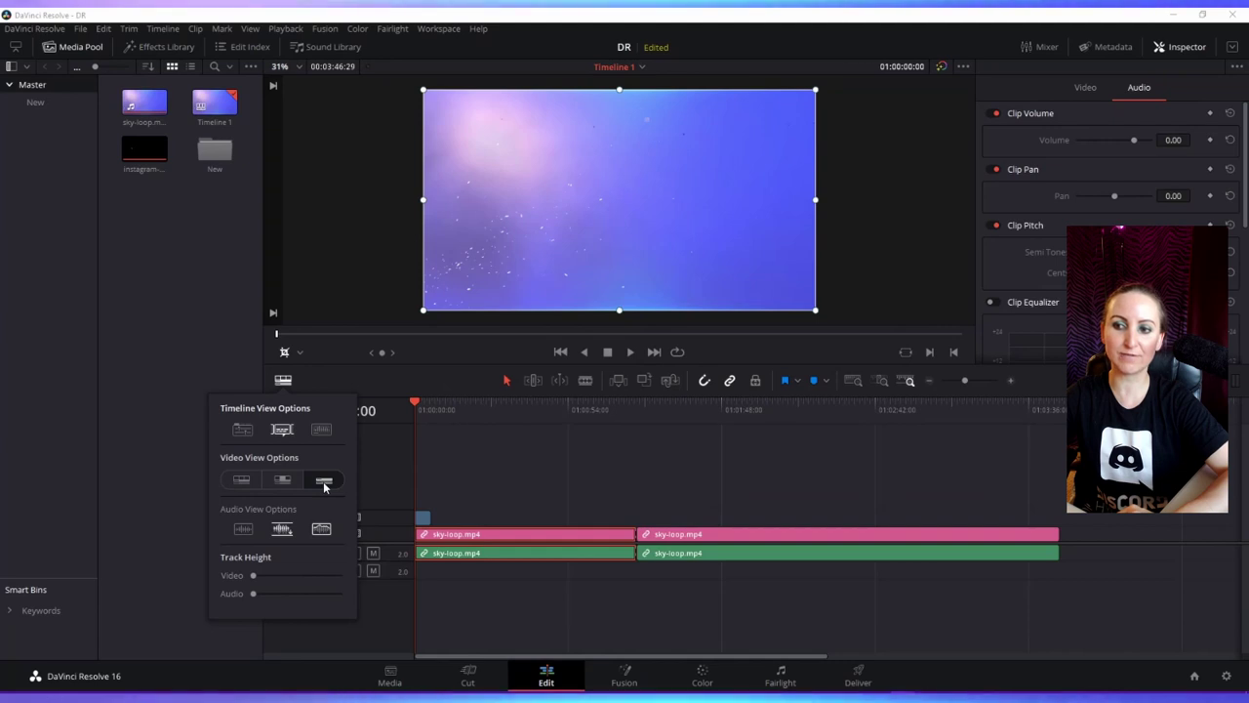
{"action": "left_click", "coordinate": [282, 479]}
{"action": "left_click", "coordinate": [242, 480]}
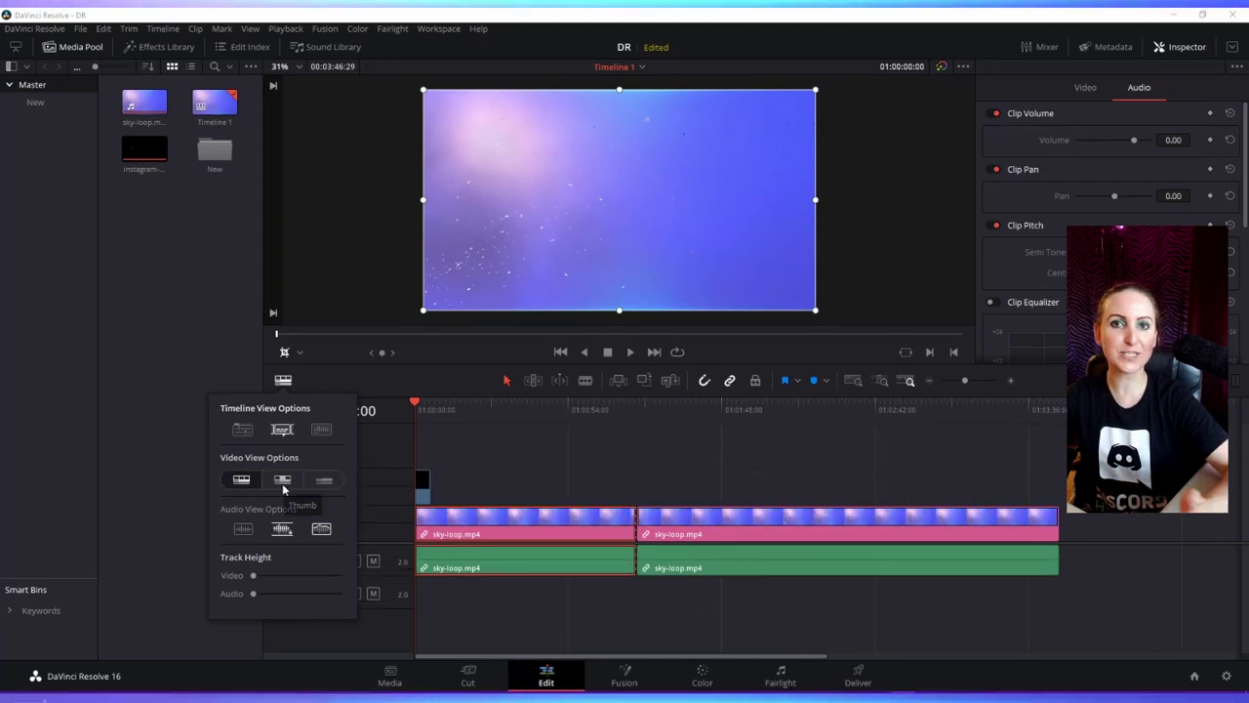
{"action": "left_click", "coordinate": [282, 480]}
{"action": "left_click", "coordinate": [241, 479]}
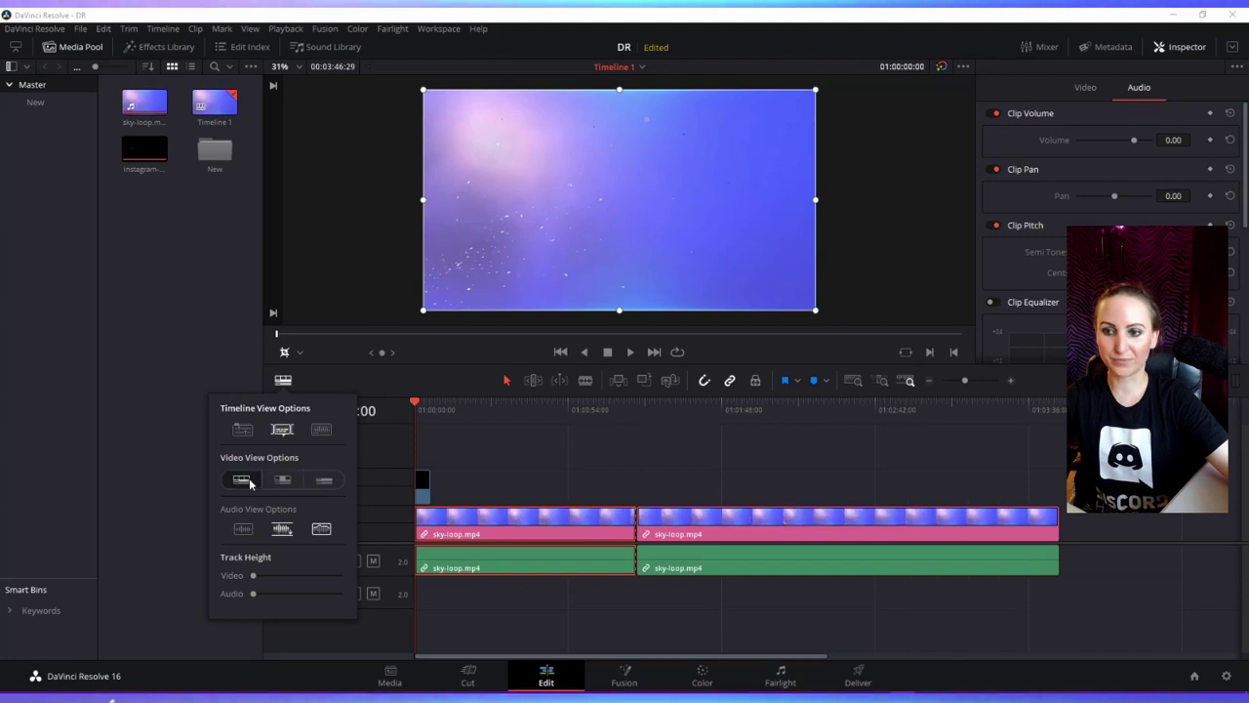
- Enlarge the timeline's video and audio track heights to about medium, trying the maximum audio height first
{"action": "left_click_drag", "start_coordinate": [253, 579], "coordinate": [341, 592]}
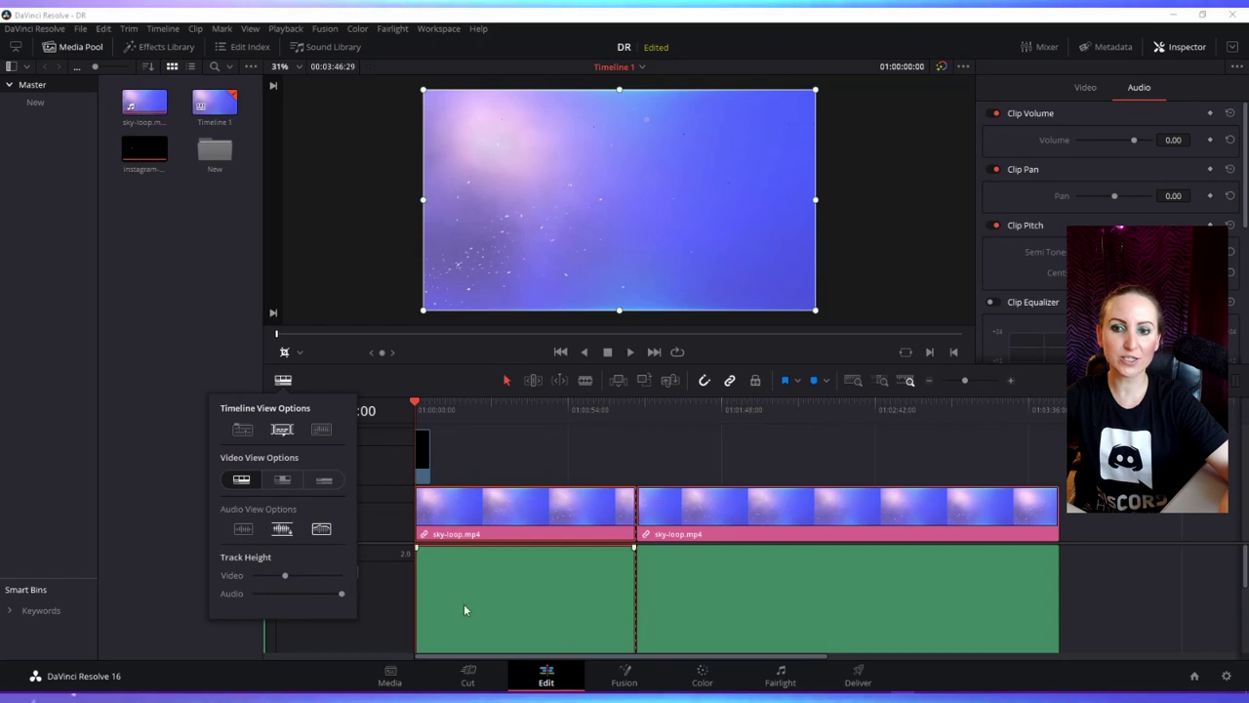
{"action": "left_click_drag", "start_coordinate": [338, 594], "coordinate": [297, 594]}
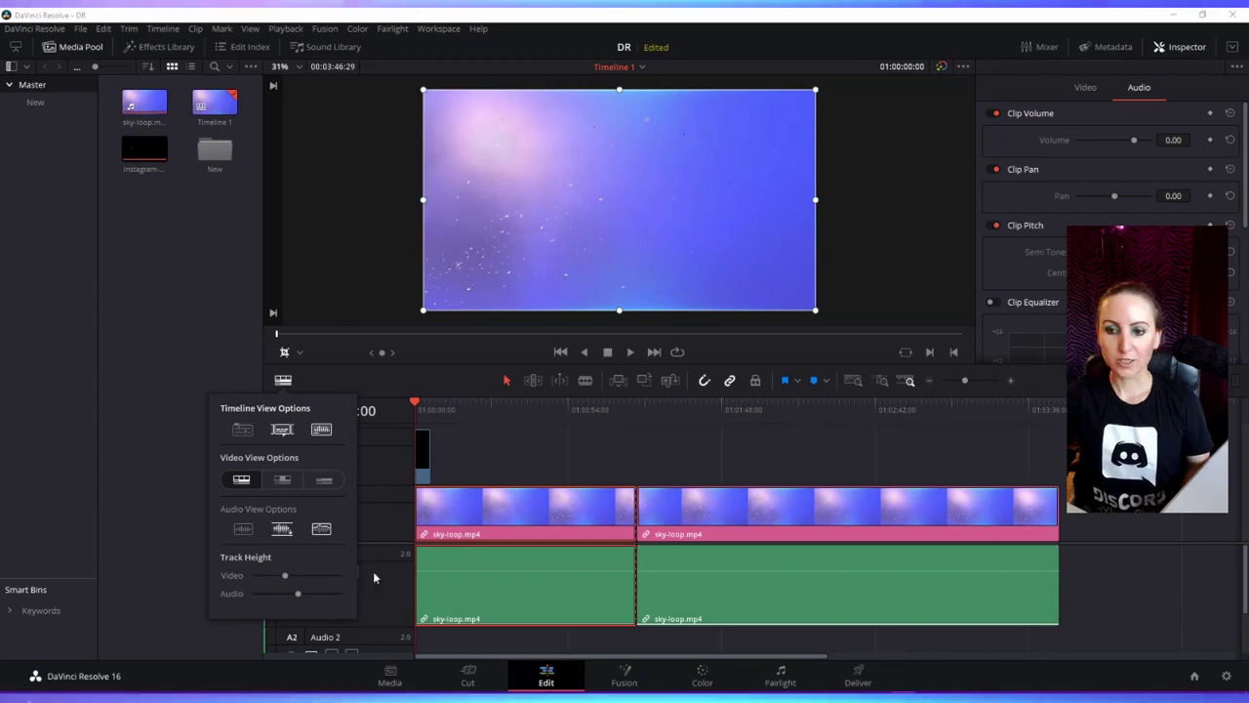
{"action": "mouse_move", "coordinate": [285, 576]}
{"action": "left_mouse_down"}
{"action": "mouse_move", "coordinate": [260, 576]}
{"action": "mouse_move", "coordinate": [329, 594]}
{"action": "mouse_move", "coordinate": [254, 586]}
{"action": "mouse_move", "coordinate": [297, 593]}
{"action": "left_mouse_up"}
{"action": "left_click", "coordinate": [473, 534]}
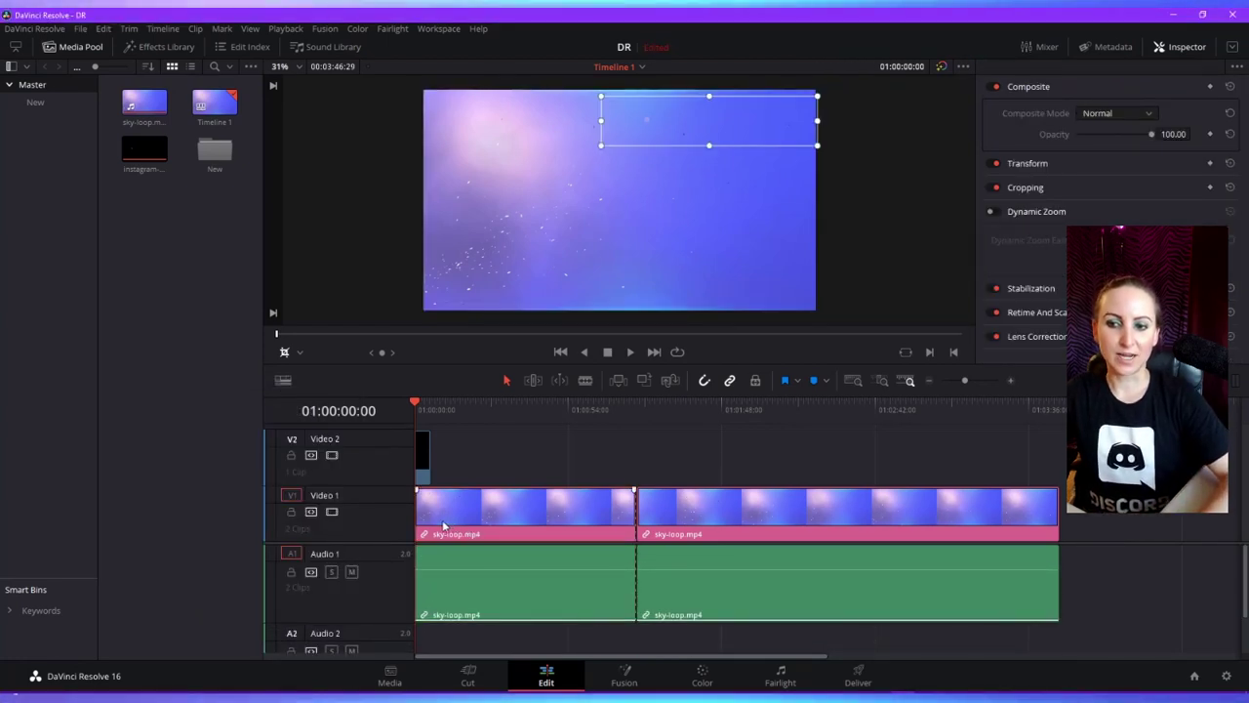
- Demonstrate the Video 1 track controls by disabling and re-enabling its video and locking and unlocking the track
{"action": "left_click", "coordinate": [332, 514]}
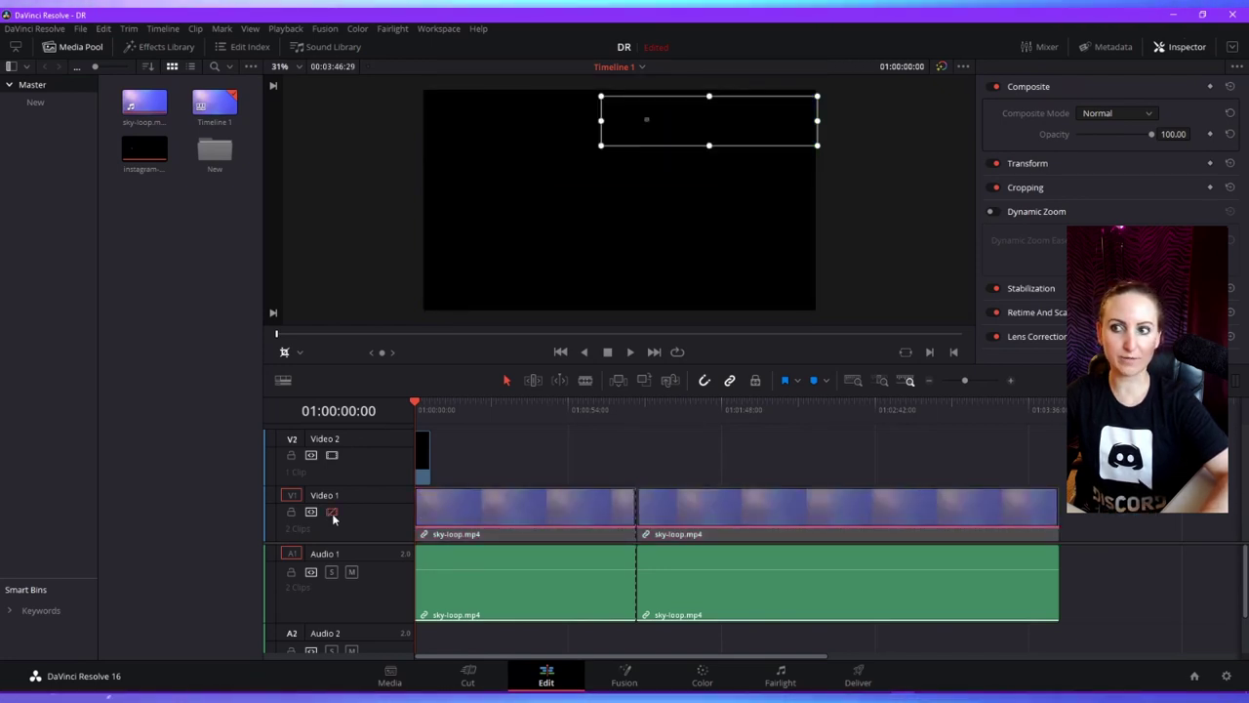
{"action": "left_click", "coordinate": [332, 512]}
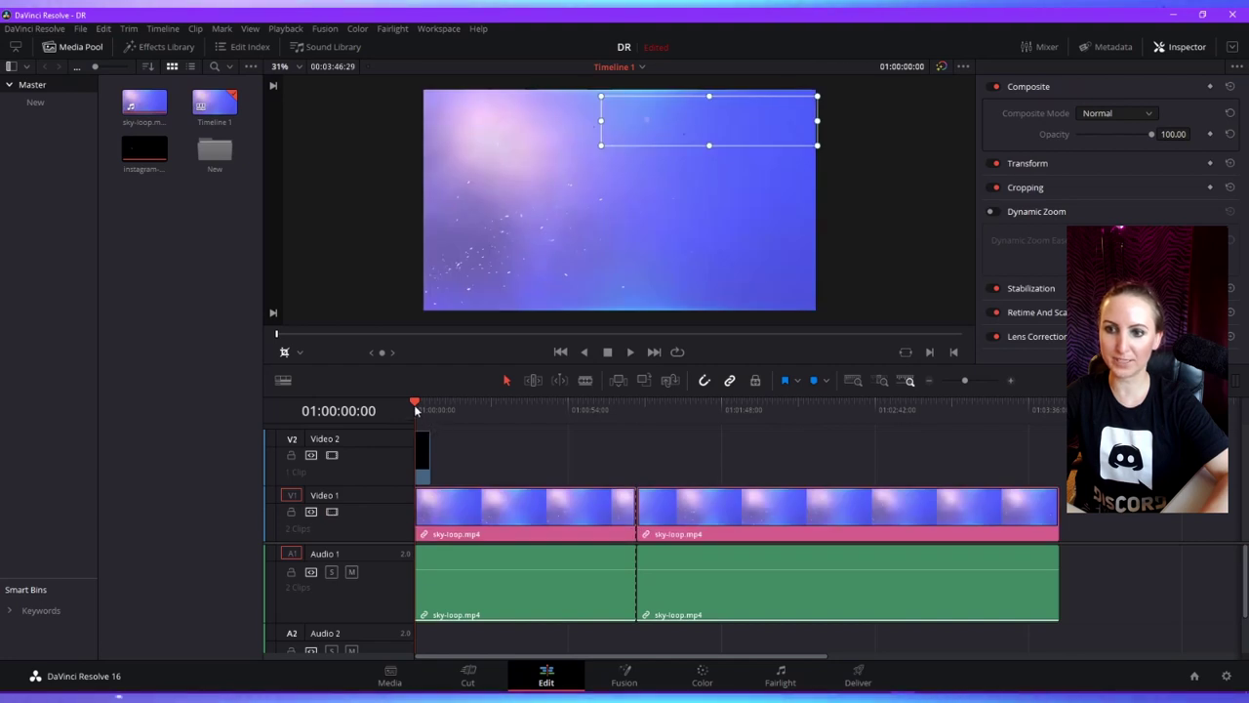
{"action": "left_click", "coordinate": [292, 515]}
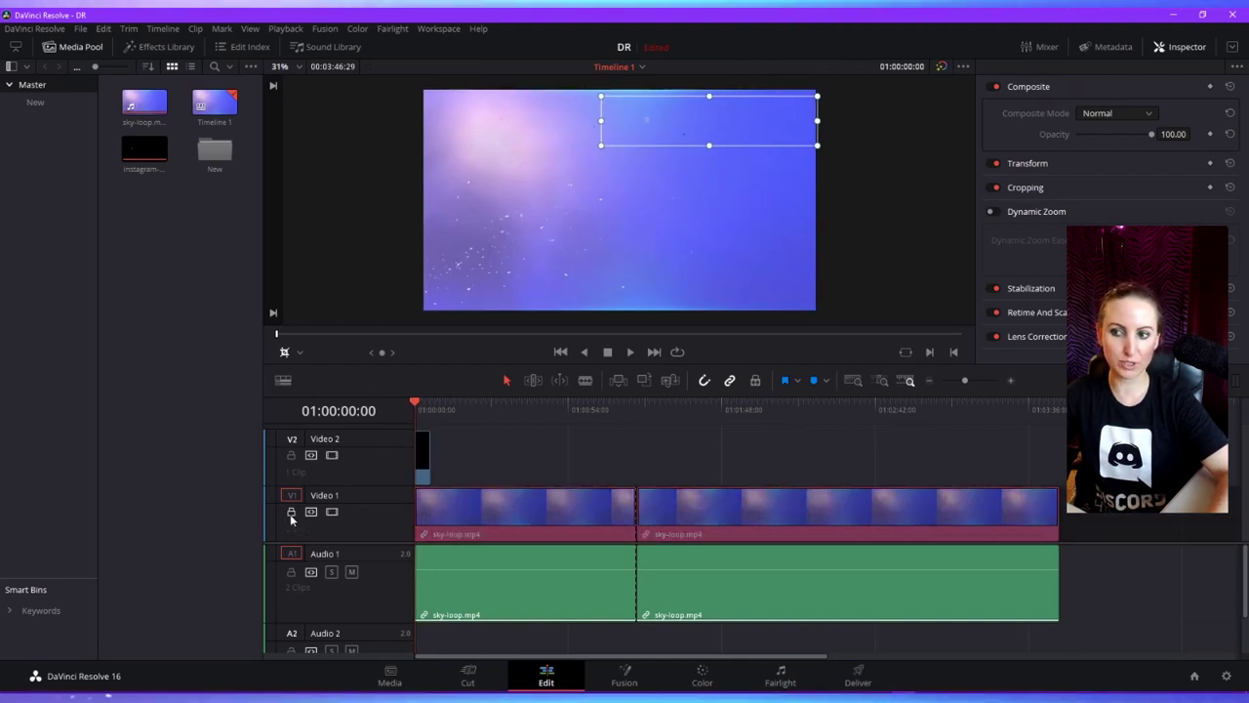
{"action": "left_click", "coordinate": [291, 513]}
{"action": "left_click", "coordinate": [291, 513]}
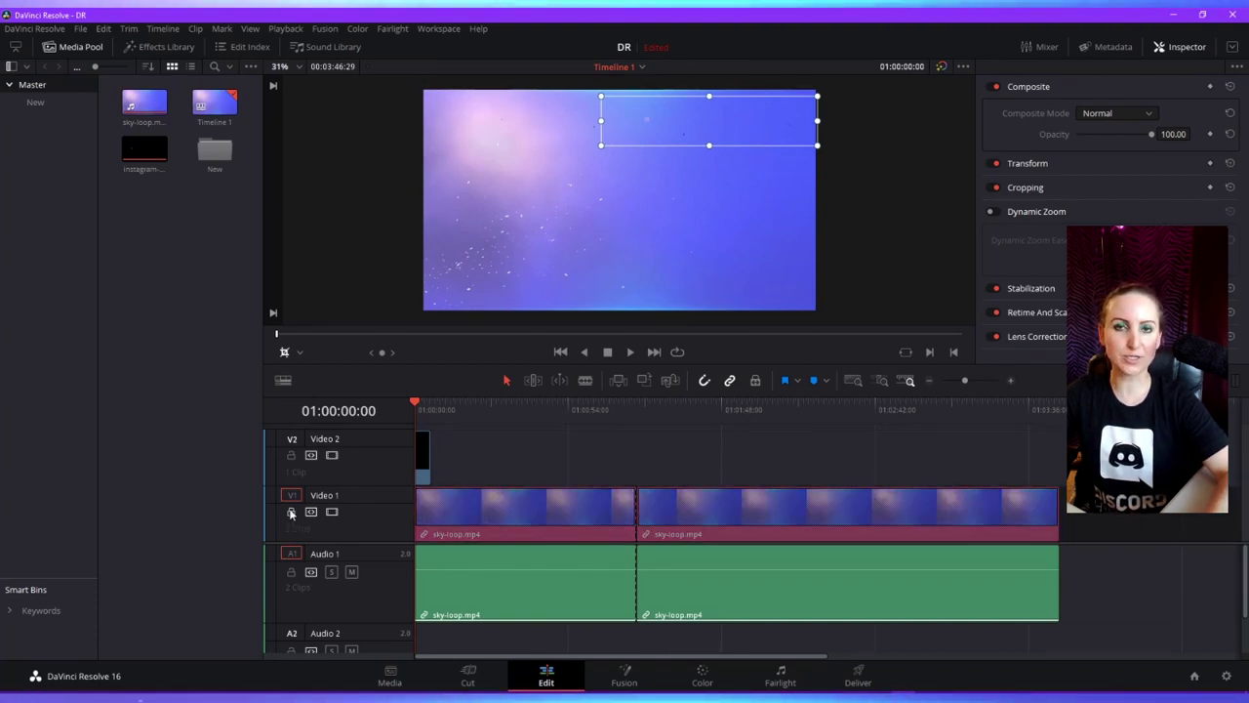
{"action": "left_click", "coordinate": [291, 513]}
{"action": "left_click", "coordinate": [332, 512]}
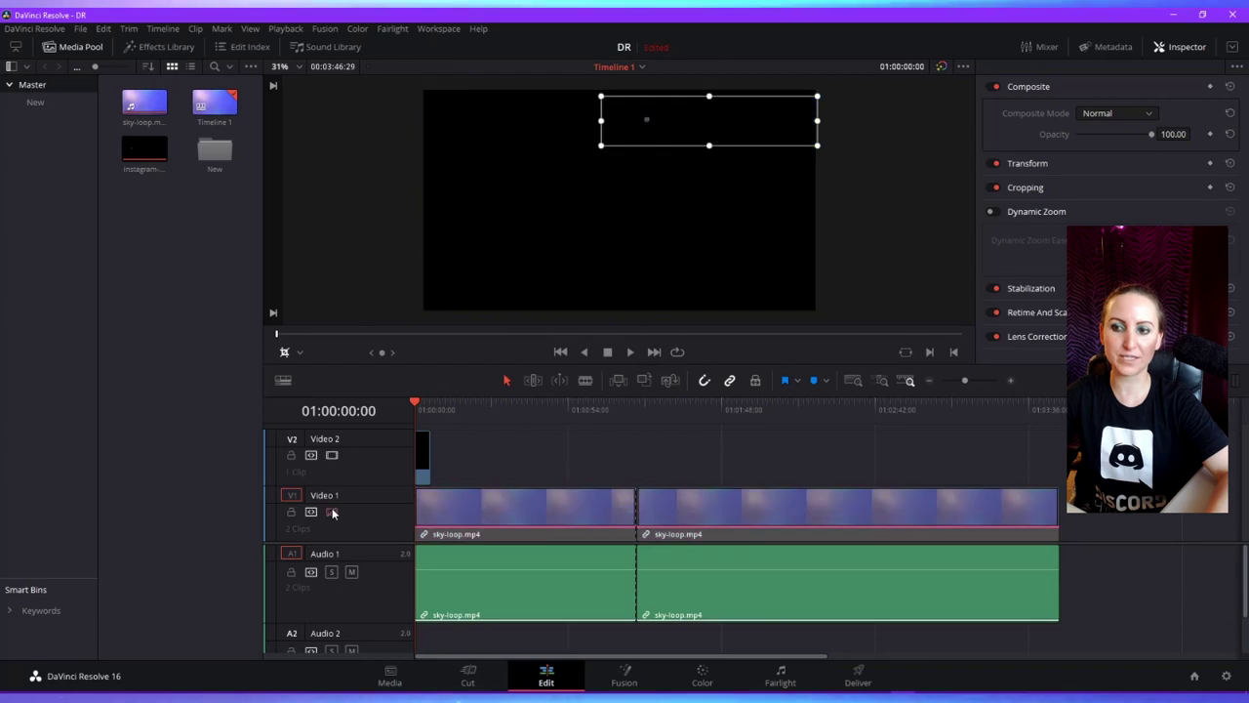
{"action": "left_click", "coordinate": [332, 513]}
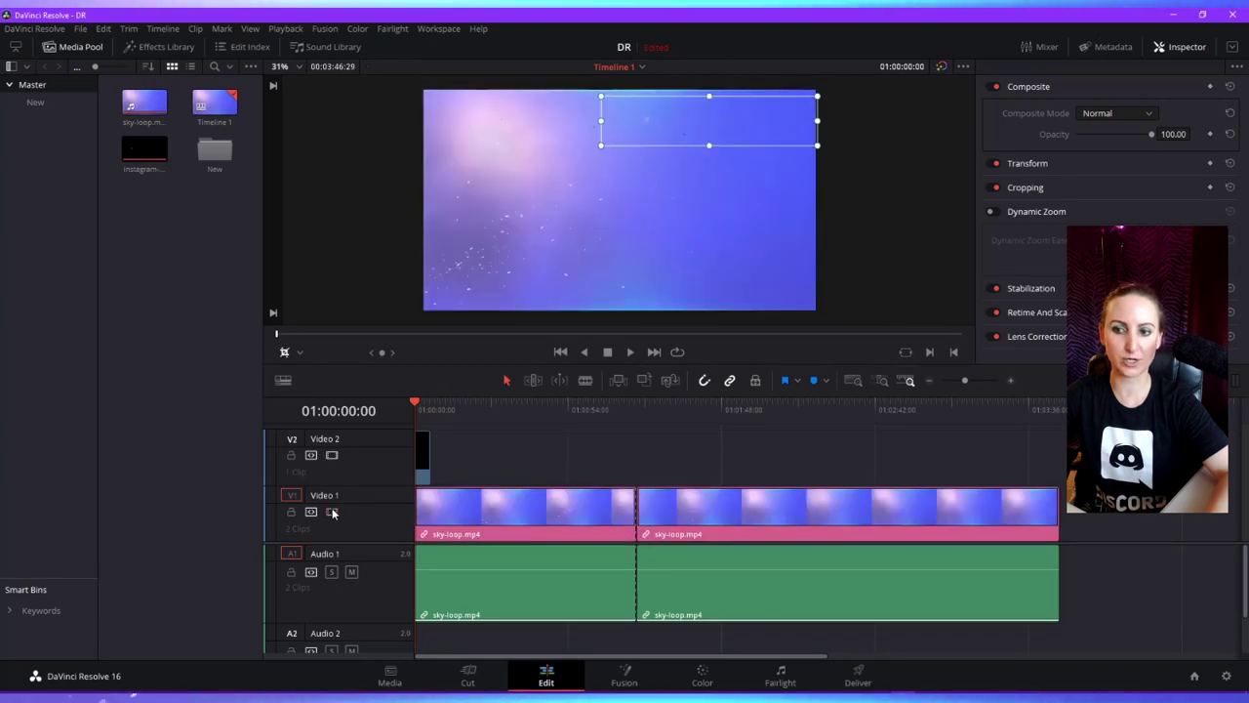
{"action": "left_click", "coordinate": [332, 512]}
{"action": "left_click", "coordinate": [332, 513]}
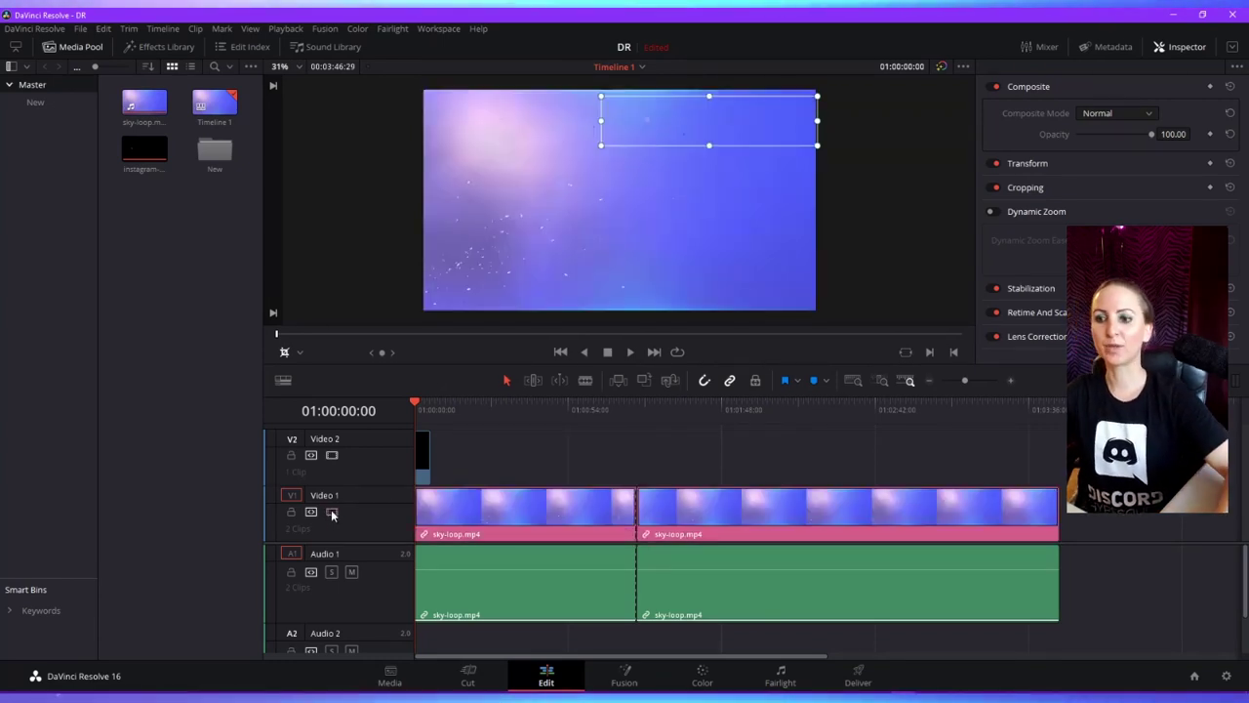
- Examine the sky-loop.mp4 clips' Inspector settings, including opacity and the available composite modes
{"action": "left_click", "coordinate": [506, 504]}
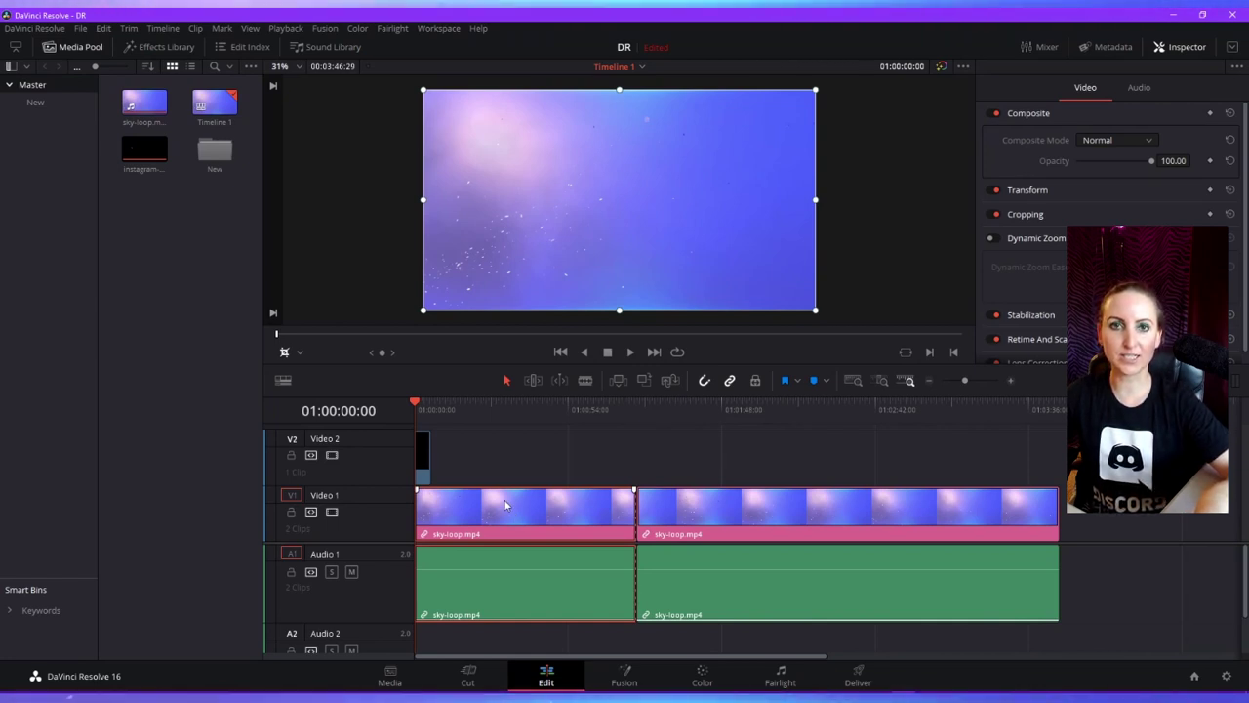
{"action": "mouse_move", "coordinate": [681, 527]}
{"action": "left_mouse_down"}
{"action": "mouse_move", "coordinate": [742, 525]}
{"action": "mouse_move", "coordinate": [561, 515]}
{"action": "mouse_move", "coordinate": [727, 514]}
{"action": "mouse_move", "coordinate": [702, 516]}
{"action": "left_mouse_up"}
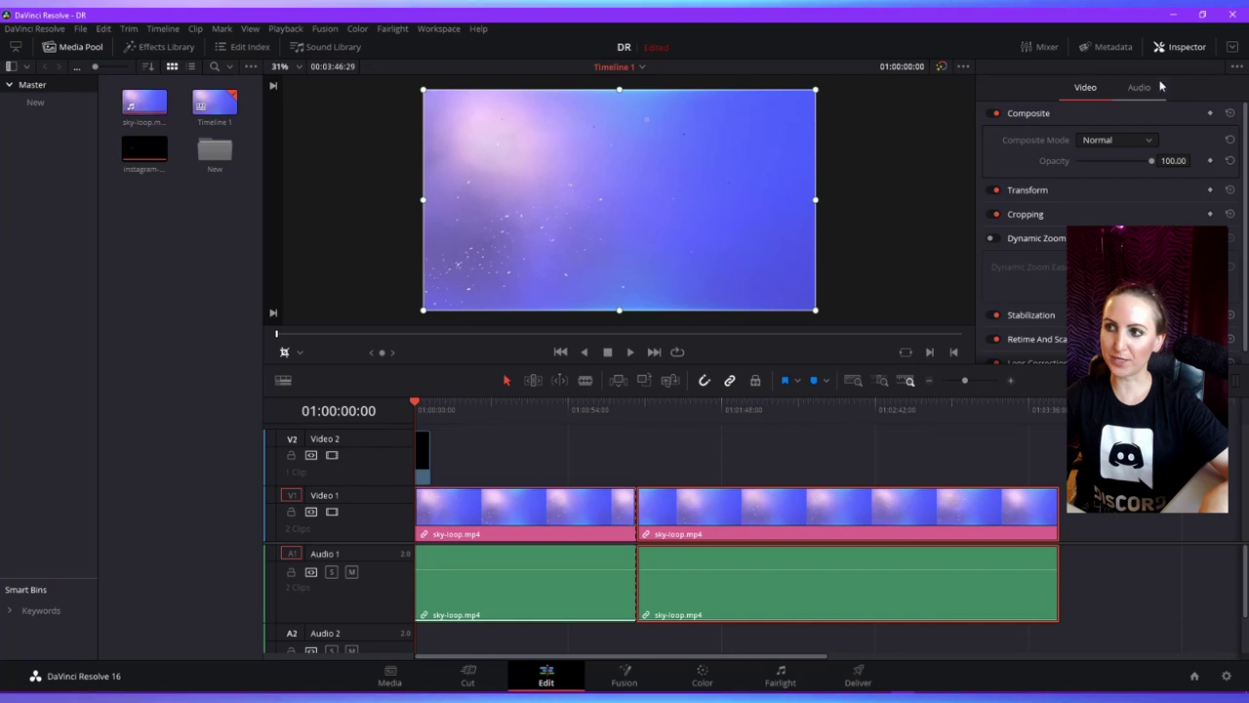
{"action": "left_click", "coordinate": [1180, 45]}
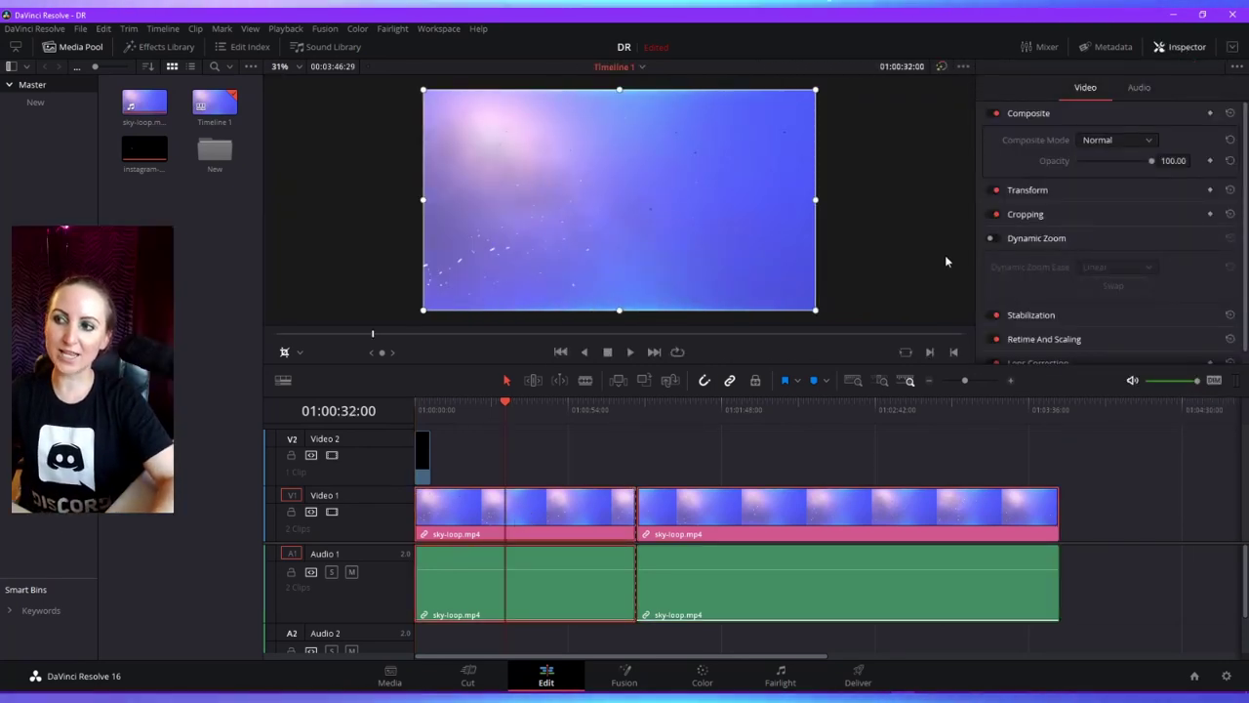
{"action": "mouse_move", "coordinate": [1152, 163]}
{"action": "left_mouse_down"}
{"action": "mouse_move", "coordinate": [1077, 163]}
{"action": "mouse_move", "coordinate": [1162, 175]}
{"action": "left_mouse_up"}
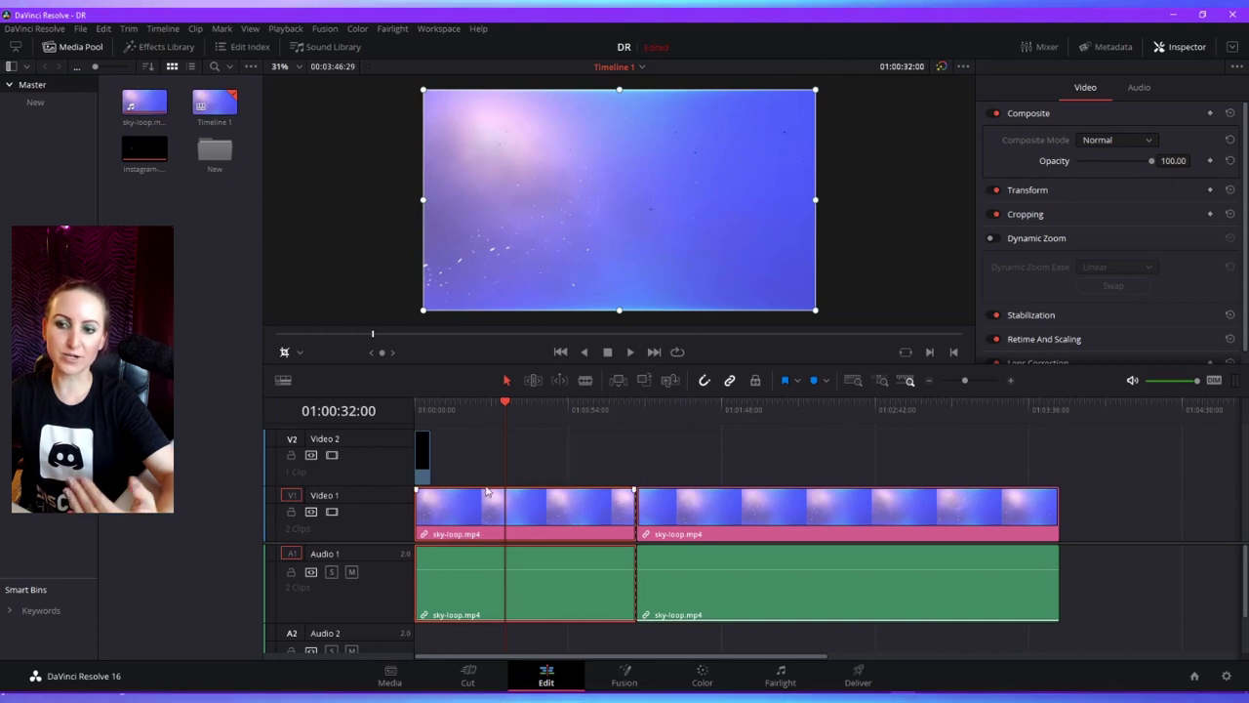
{"action": "left_click_drag", "start_coordinate": [1150, 161], "coordinate": [1171, 189]}
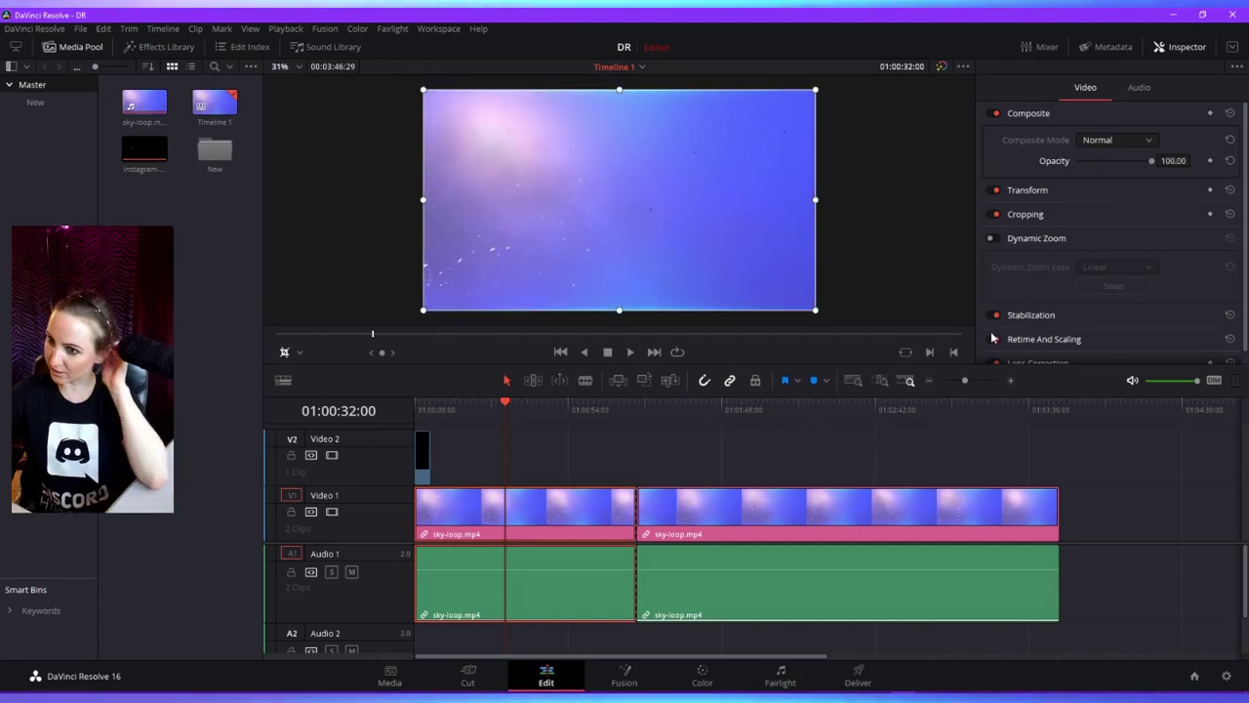
{"action": "left_click", "coordinate": [1108, 143]}
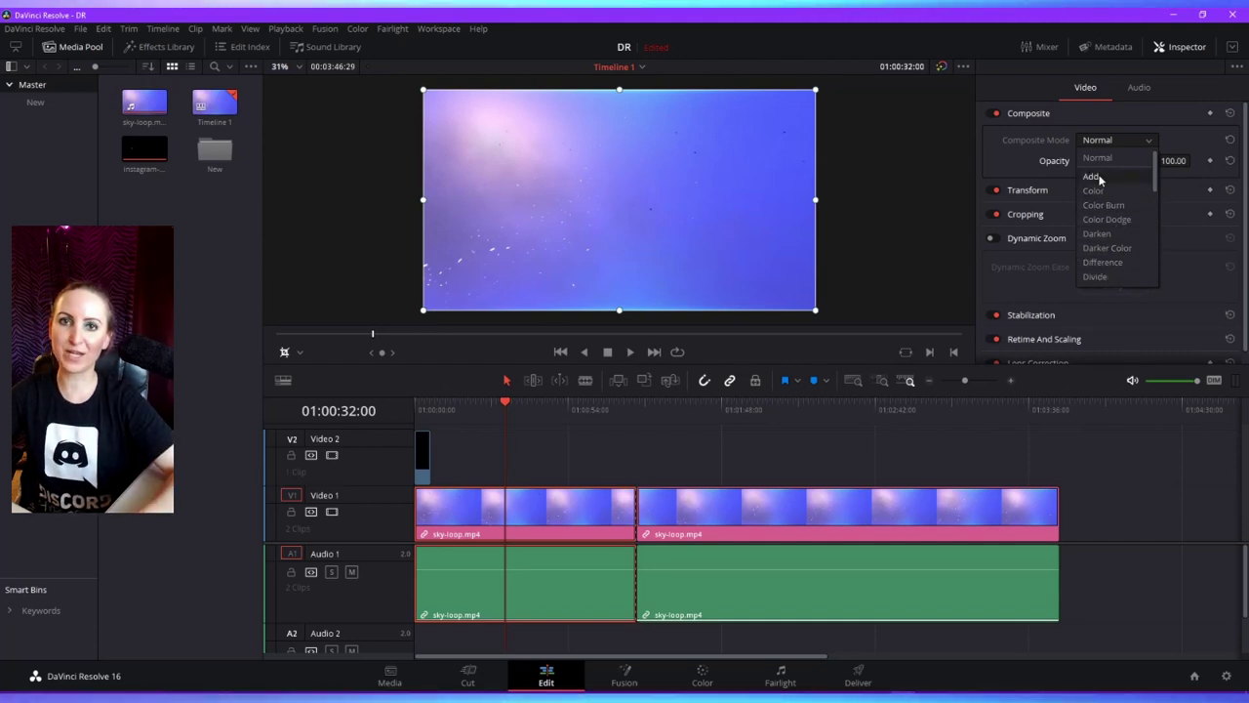
{"action": "scroll", "coordinate": [1113, 210], "scroll_direction": "down", "scroll_amount": 1}
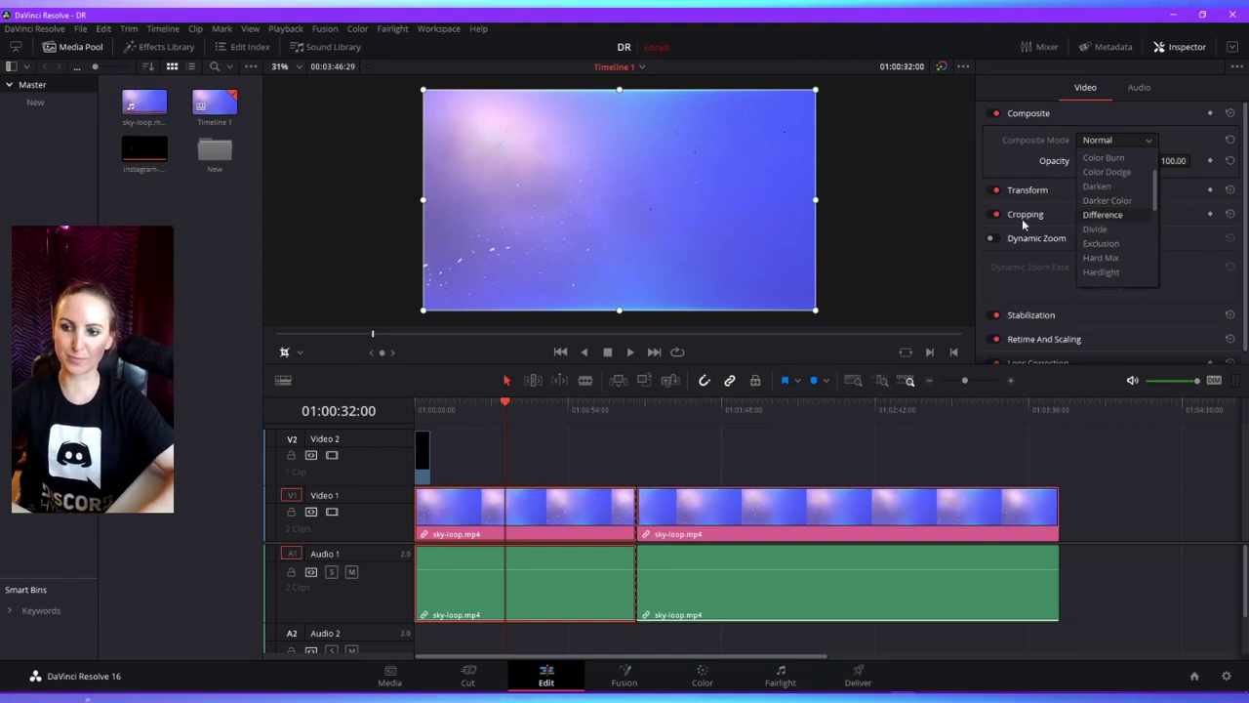
- Select the Instagram overlay clip on Video 2 at 01:00:01:12 and set its composite mode to Add
{"action": "left_click", "coordinate": [430, 457]}
{"action": "left_click", "coordinate": [423, 460]}
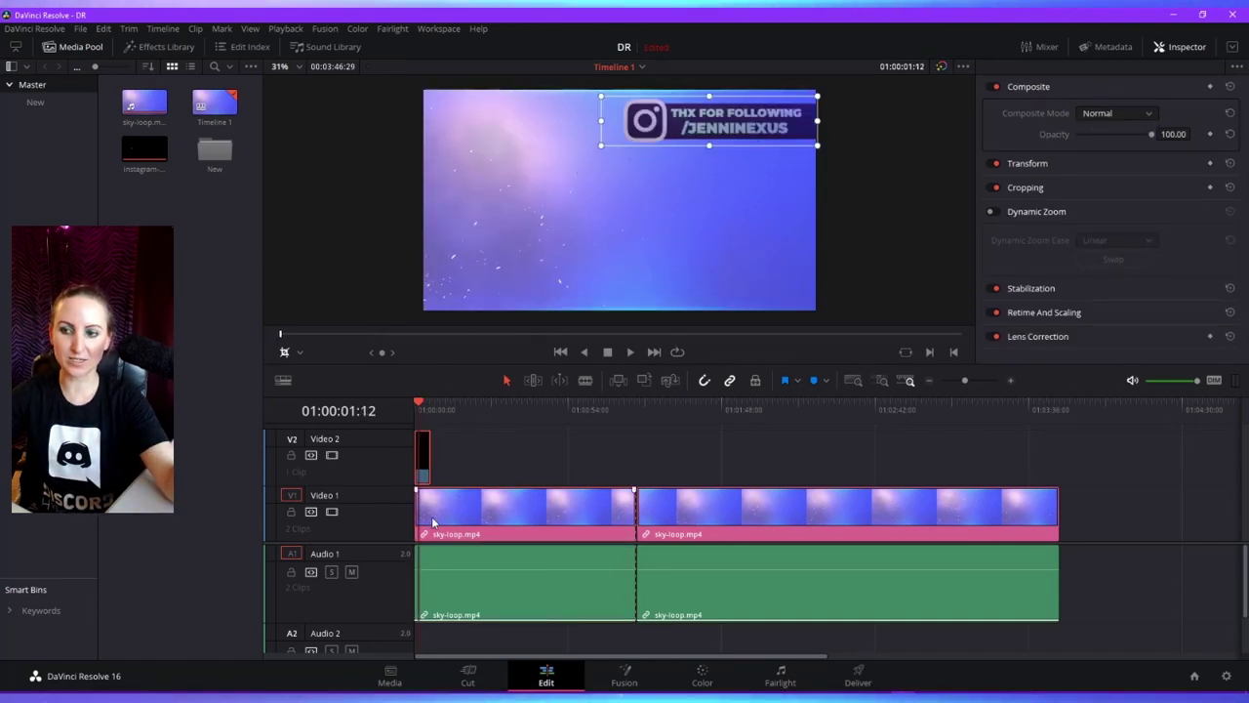
{"action": "left_click_drag", "start_coordinate": [1149, 136], "coordinate": [1164, 164]}
{"action": "left_click", "coordinate": [1095, 114]}
{"action": "left_click", "coordinate": [1097, 150]}
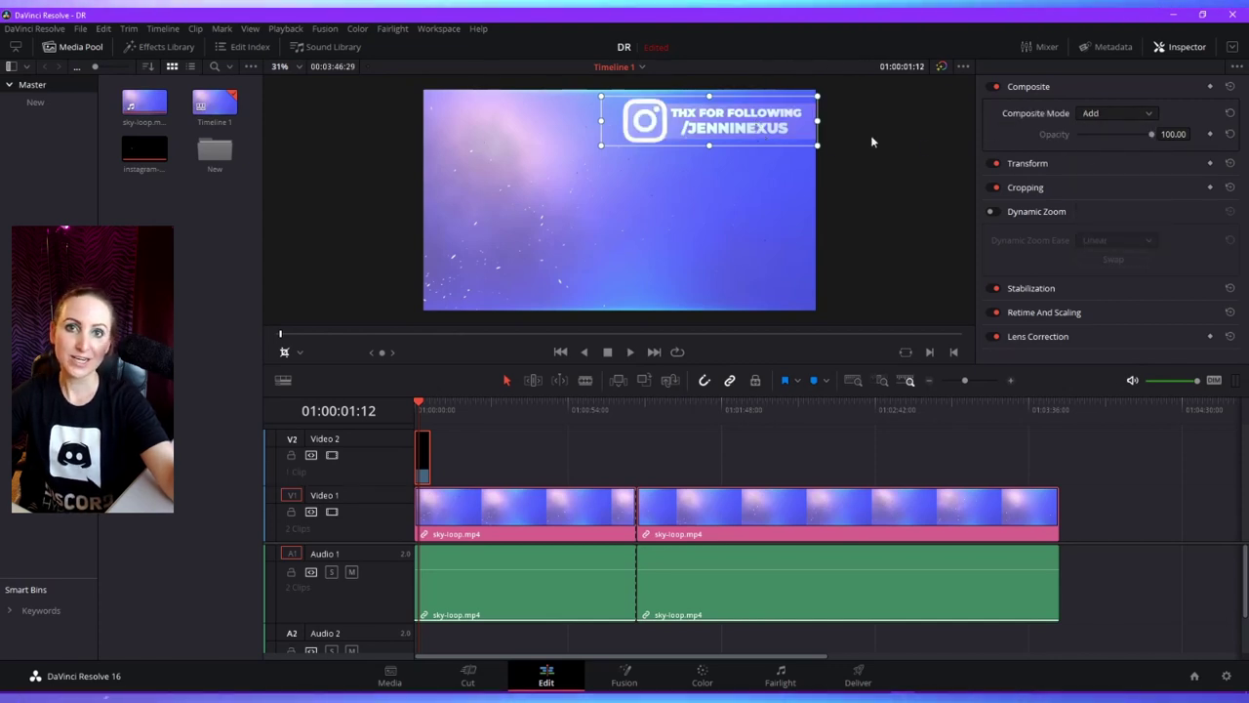
- Try the Color, Color Burn and Darken composite modes on the Instagram overlay and settle on Color Dodge
{"action": "left_click", "coordinate": [1091, 114]}
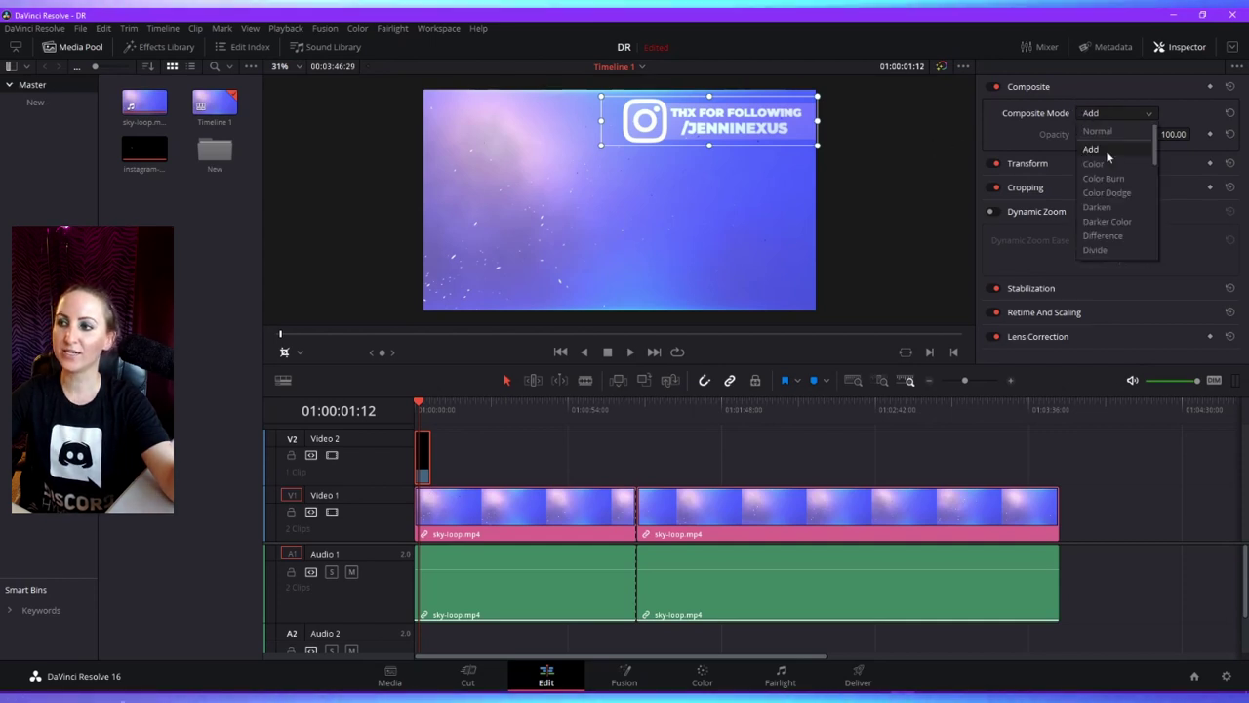
{"action": "left_click", "coordinate": [1113, 164]}
{"action": "left_click", "coordinate": [1100, 114]}
{"action": "left_click", "coordinate": [1107, 178]}
{"action": "left_click", "coordinate": [1103, 115]}
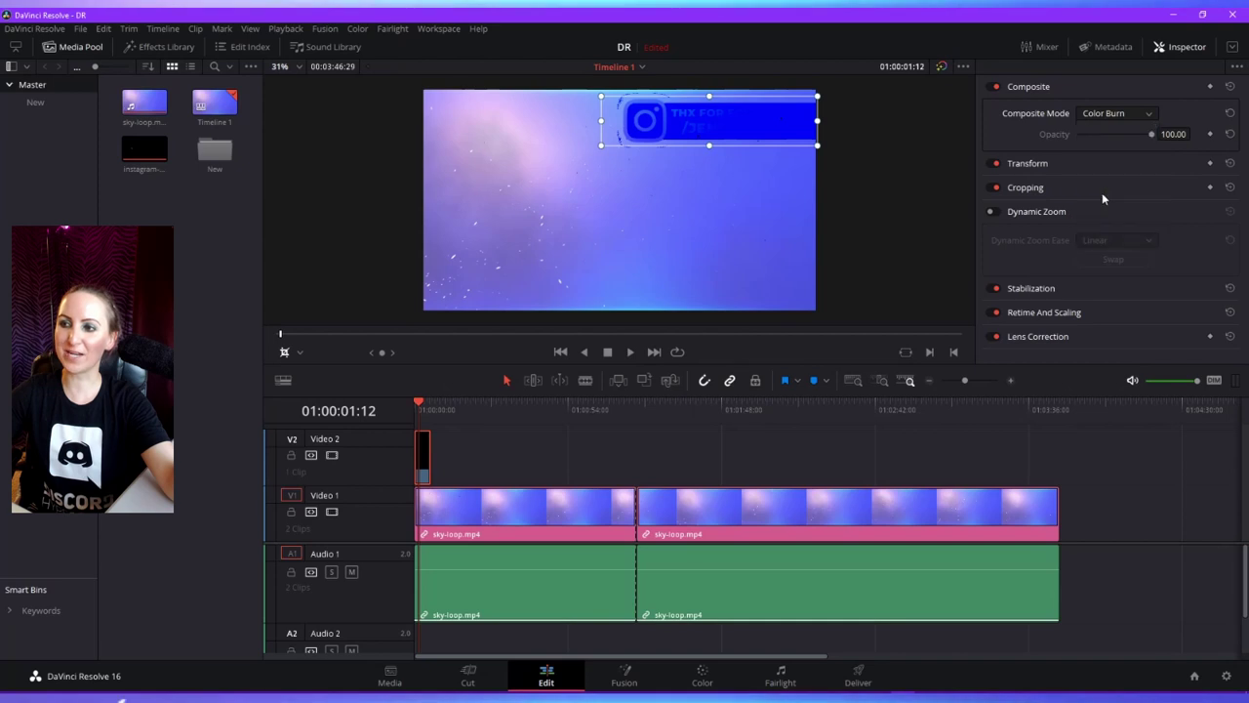
{"action": "left_click", "coordinate": [1102, 192]}
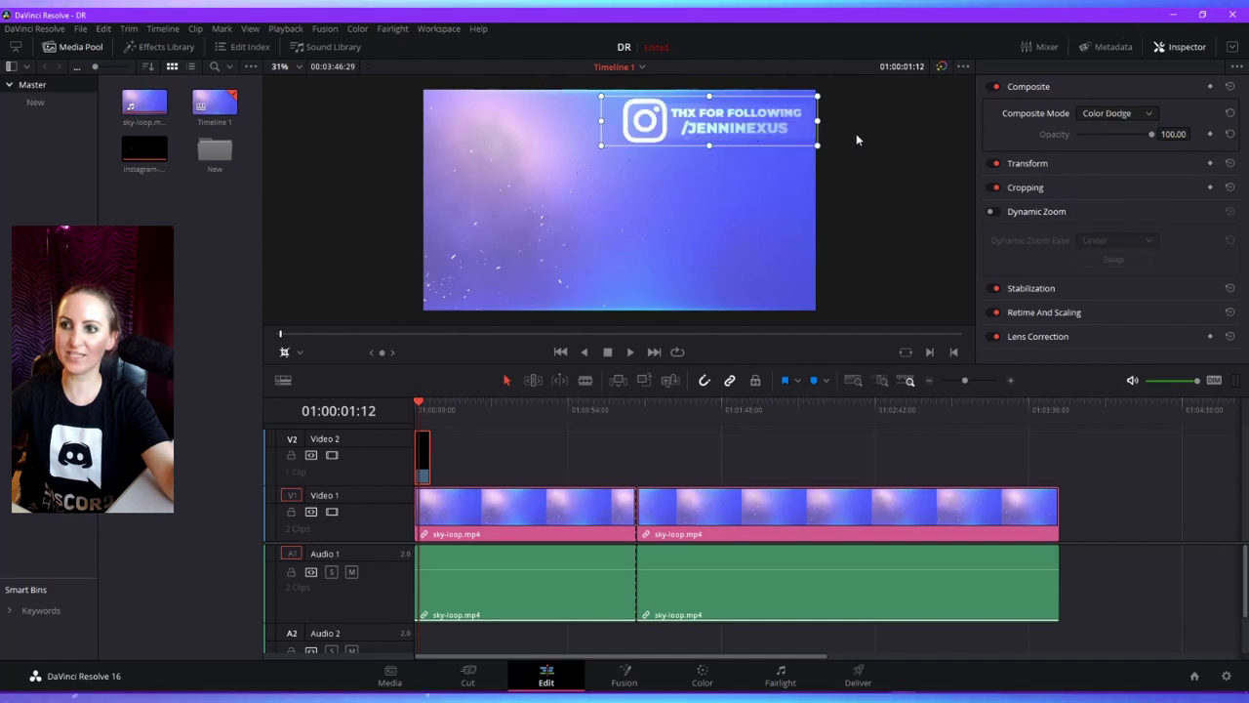
{"action": "left_click", "coordinate": [1094, 114]}
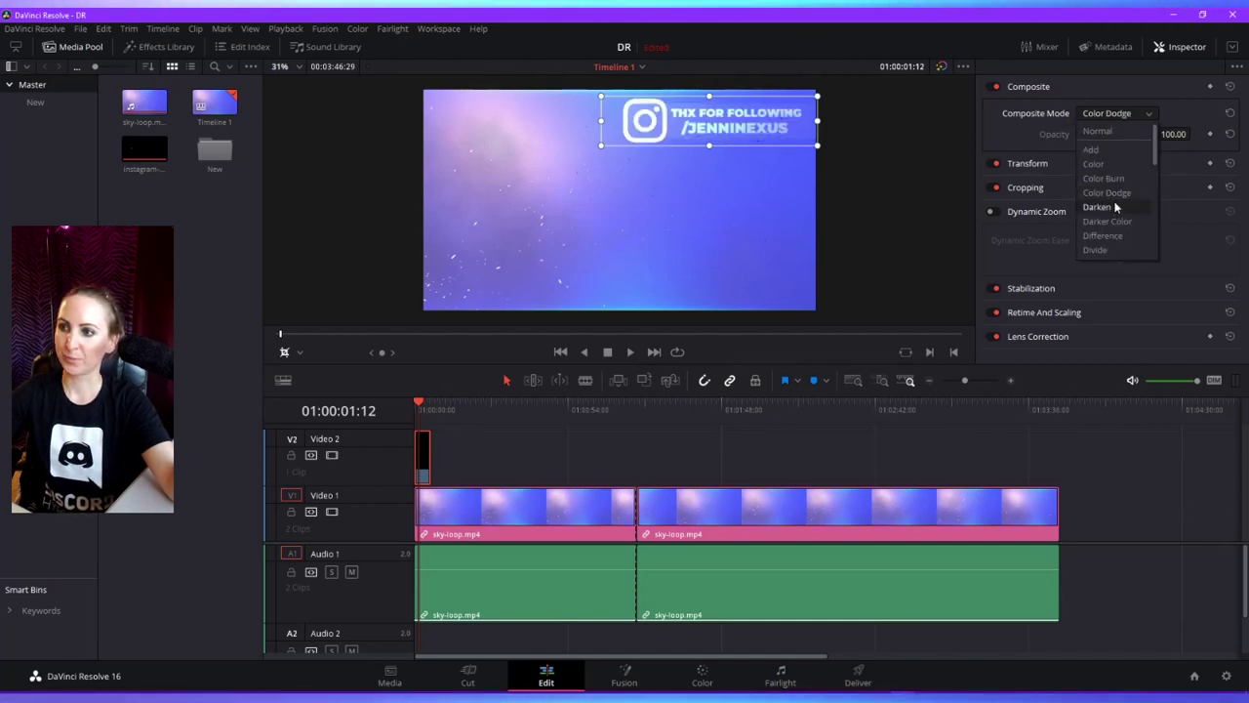
{"action": "left_click", "coordinate": [1113, 201]}
{"action": "left_click", "coordinate": [1112, 113]}
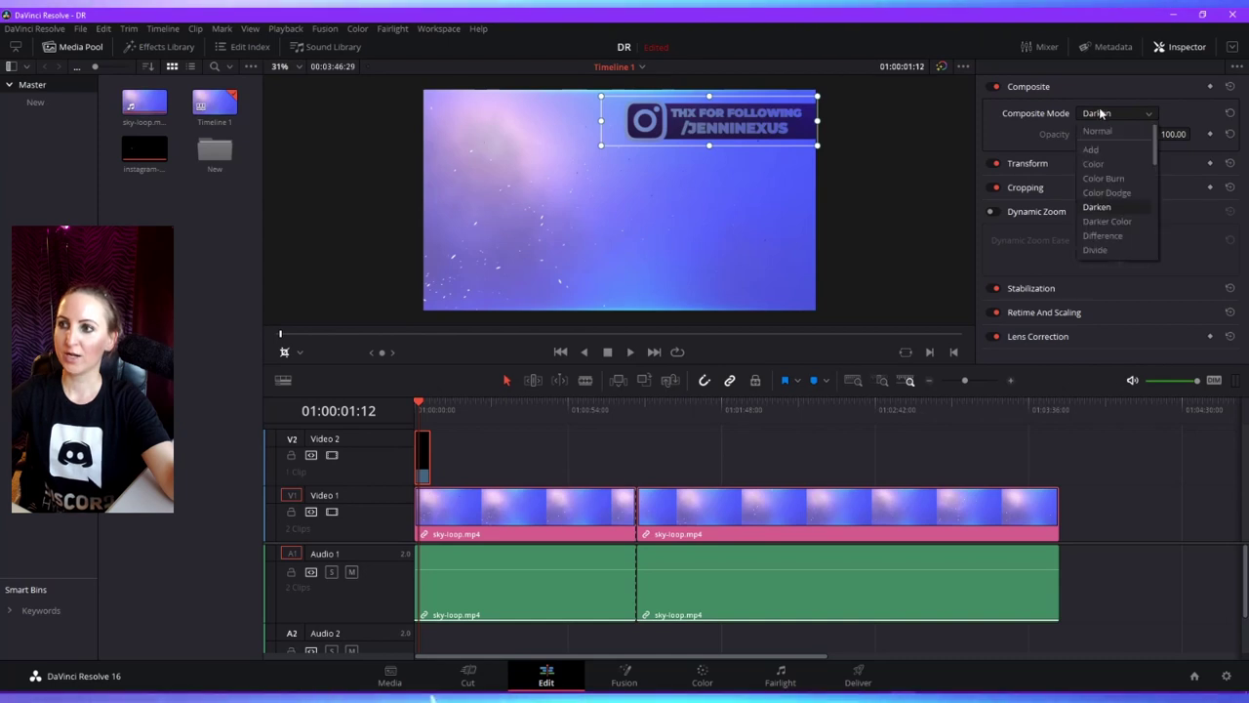
{"action": "left_click", "coordinate": [1106, 190]}
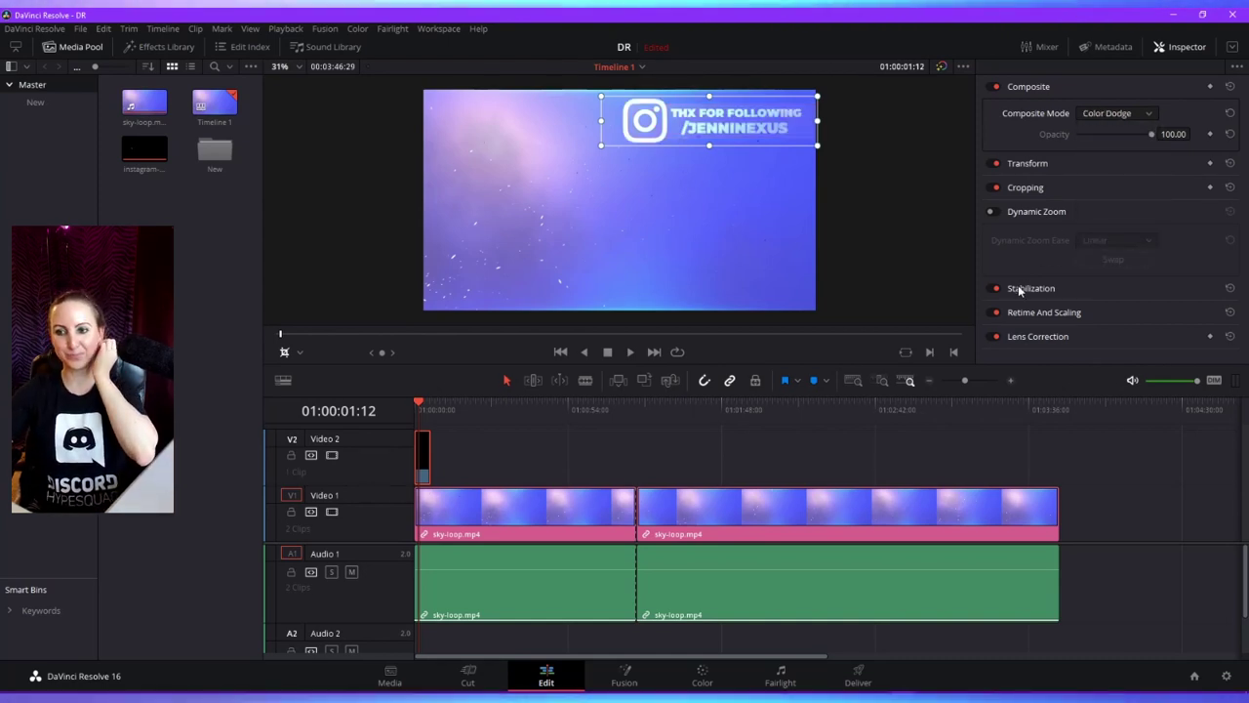
- Select the first sky-loop.mp4 clip and review its video and audio Inspector settings
{"action": "left_click", "coordinate": [517, 512]}
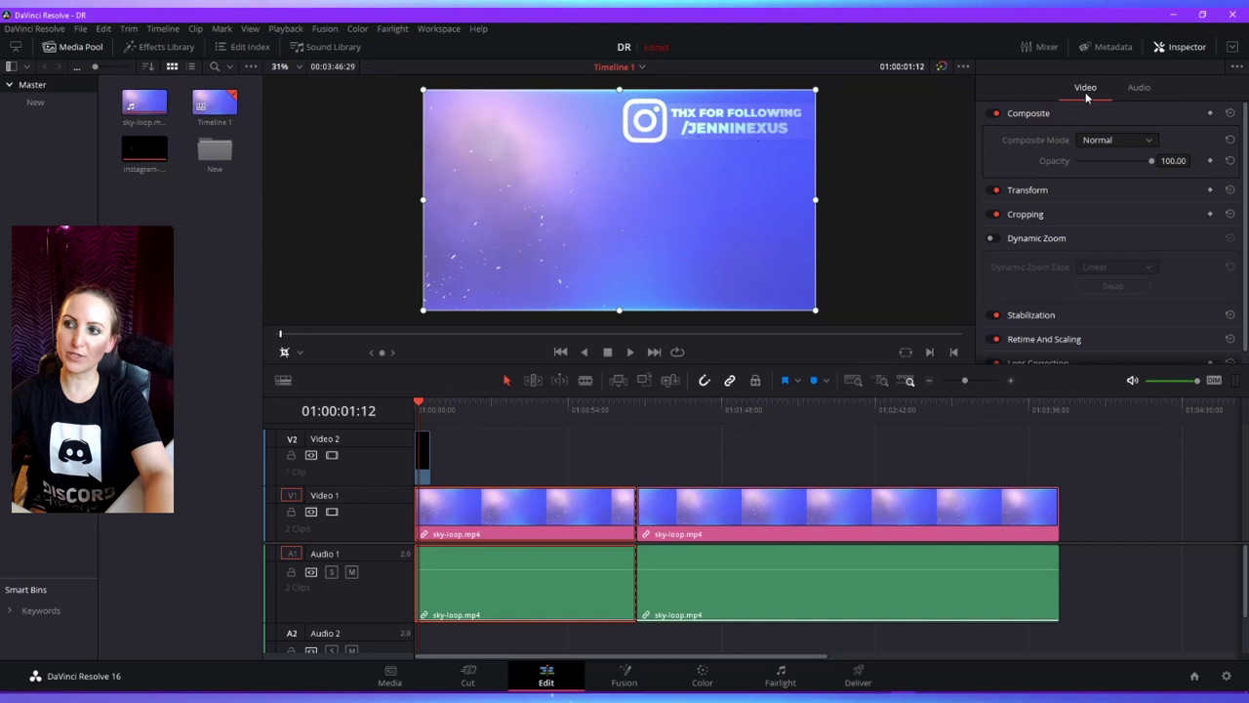
{"action": "scroll", "coordinate": [1066, 244], "scroll_direction": "down", "scroll_amount": 1}
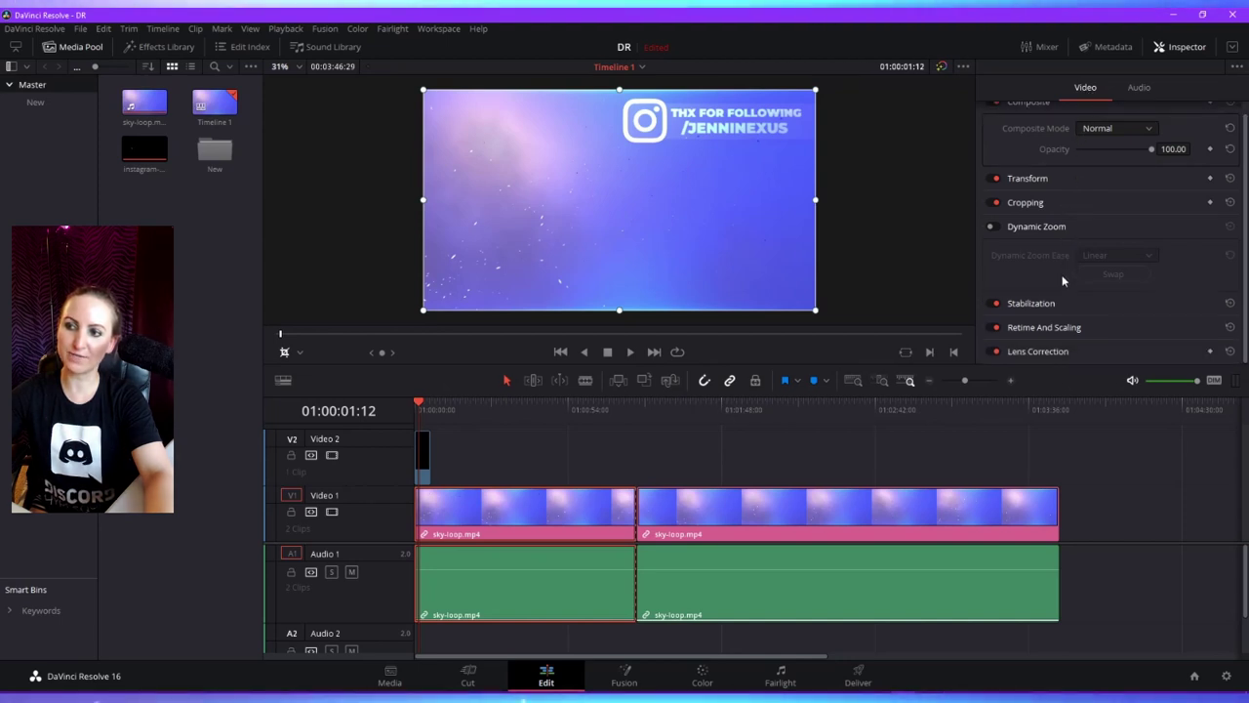
{"action": "scroll", "coordinate": [1062, 279], "scroll_direction": "up", "scroll_amount": 1}
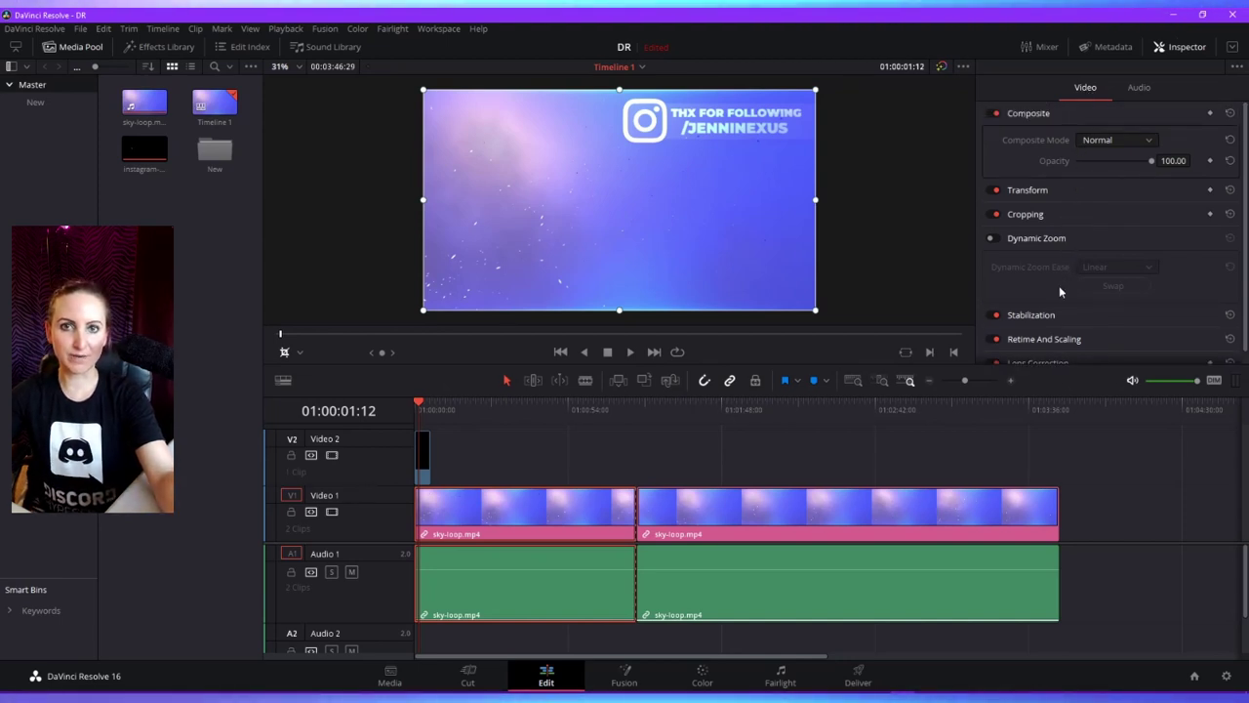
{"action": "left_click", "coordinate": [1140, 91]}
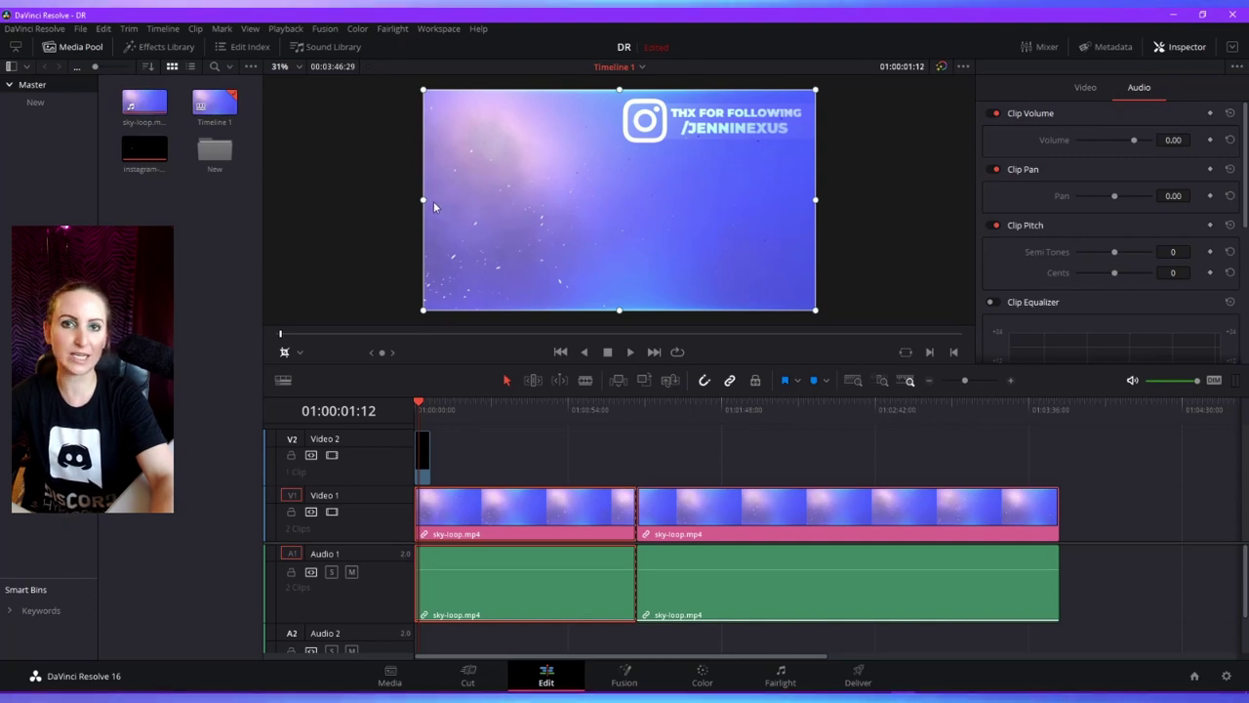
- Add a video fade-in to the first sky-loop.mp4 clip at the start of the timeline and play it back
{"action": "key", "text": "Home"}
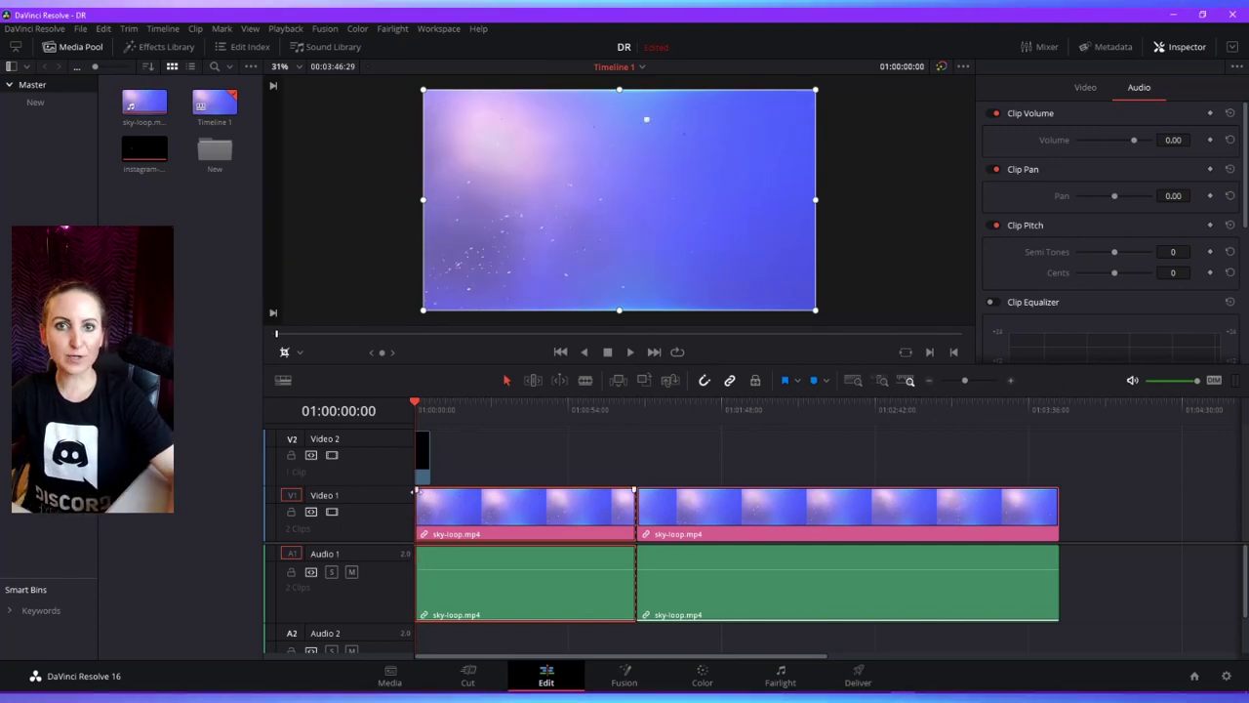
{"action": "mouse_move", "coordinate": [414, 492]}
{"action": "left_mouse_down"}
{"action": "mouse_move", "coordinate": [441, 483]}
{"action": "mouse_move", "coordinate": [420, 475]}
{"action": "mouse_move", "coordinate": [434, 470]}
{"action": "mouse_move", "coordinate": [410, 485]}
{"action": "left_mouse_up"}
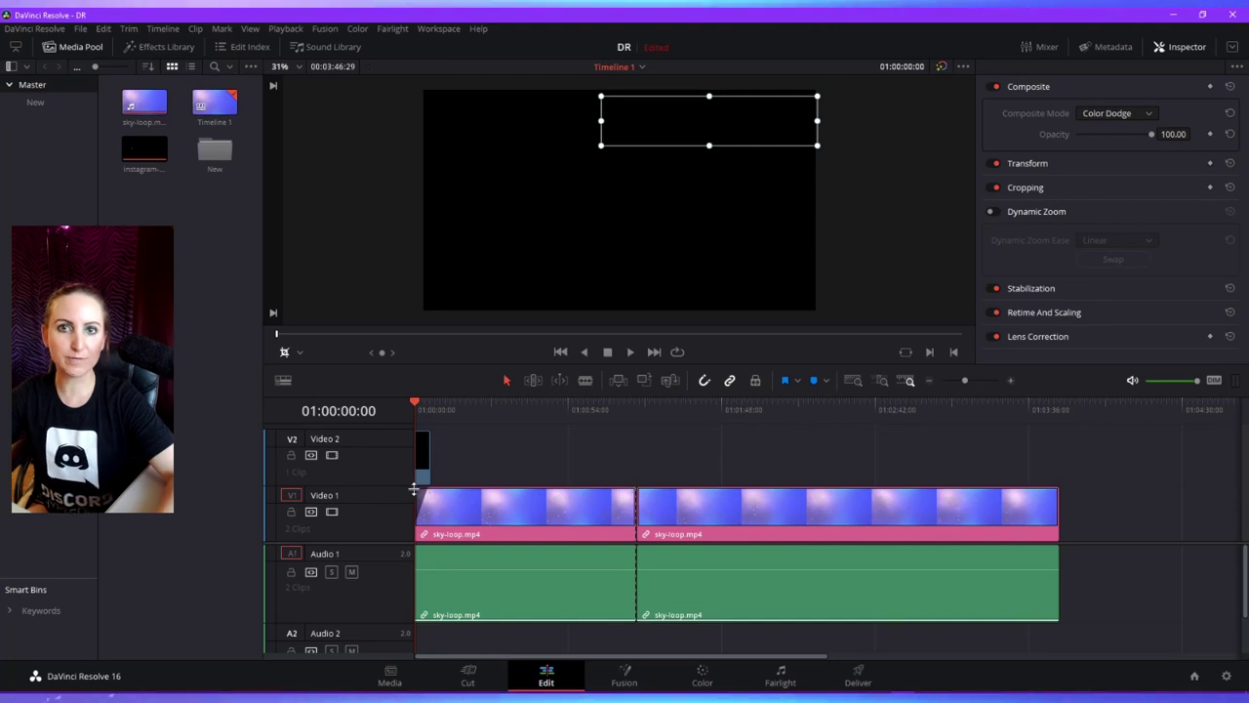
{"action": "left_click_drag", "start_coordinate": [422, 490], "coordinate": [428, 490]}
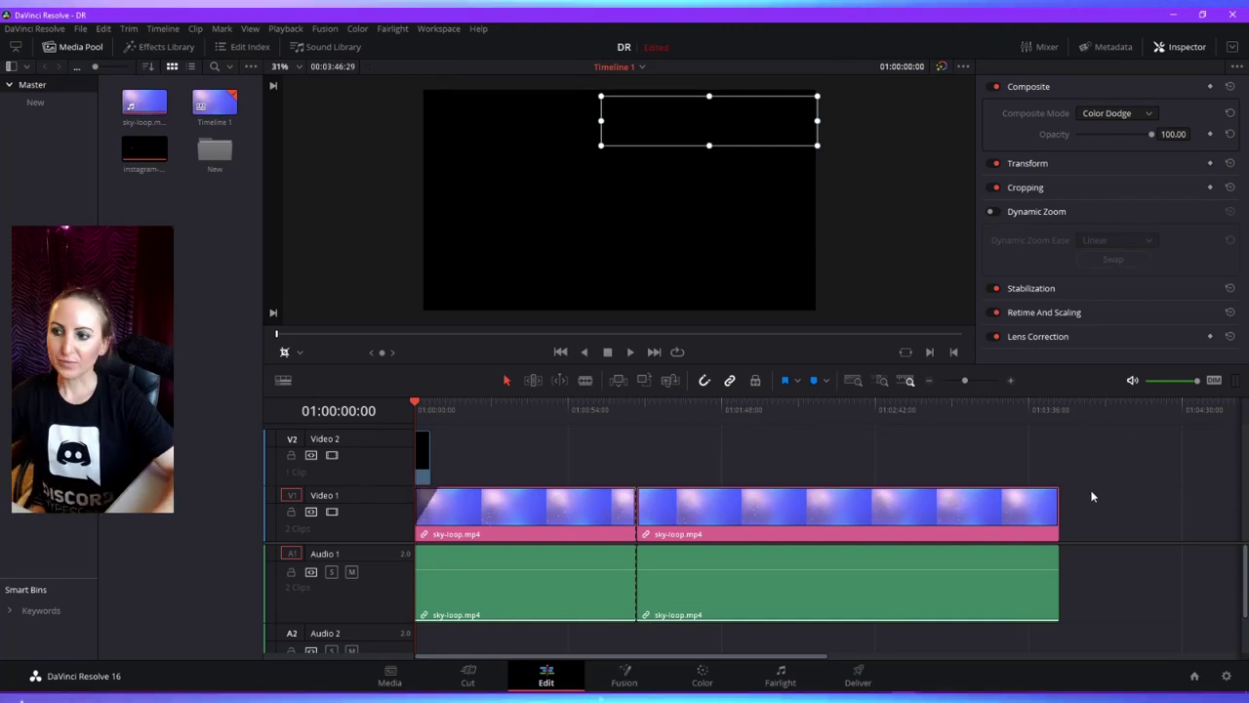
{"action": "left_click_drag", "start_coordinate": [1057, 490], "coordinate": [1020, 492]}
{"action": "key", "text": "space"}
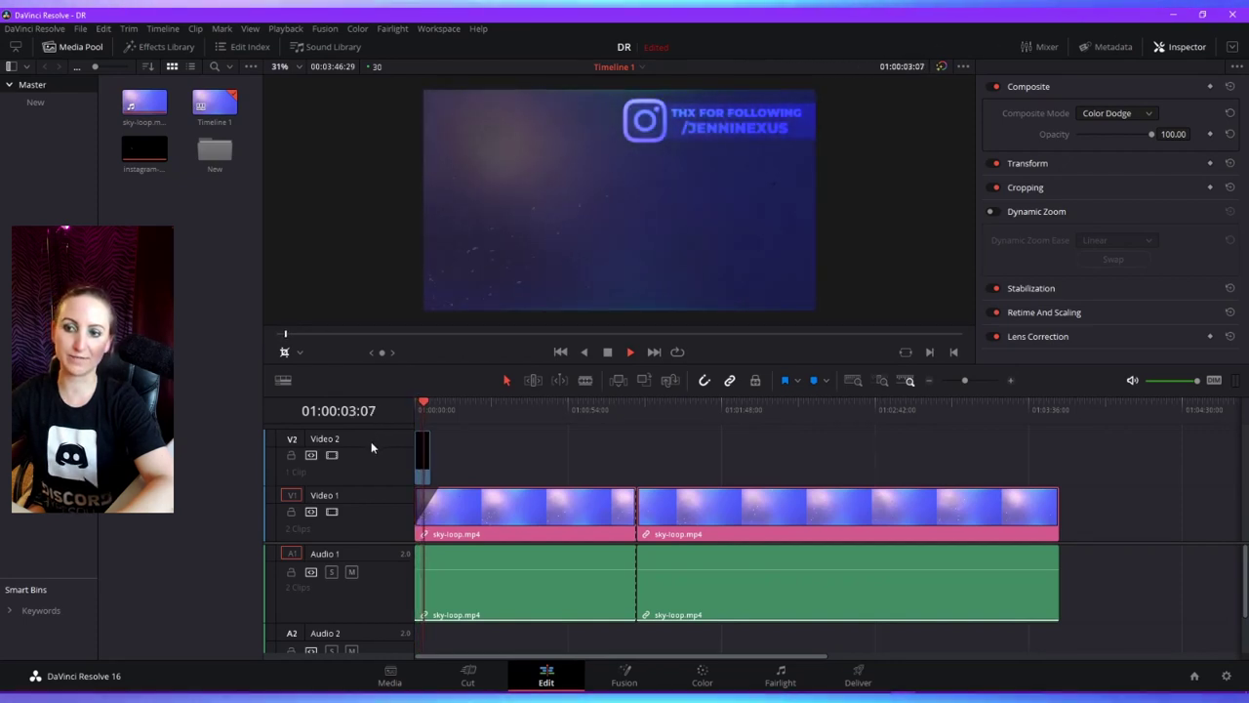
{"action": "key", "text": "space"}
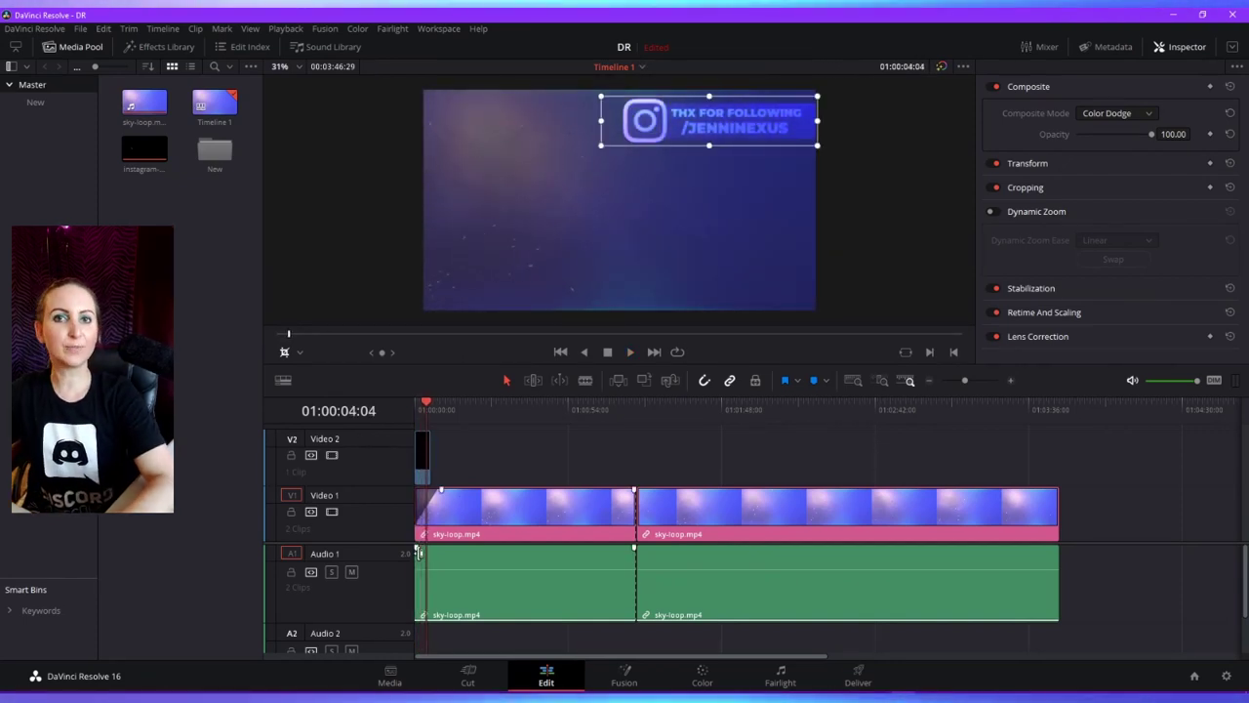
- Add an audio fade-in ending at about 01:00:10:15 to the first sky-loop.mp4 clip and bend its curve for a slow start
{"action": "mouse_move", "coordinate": [433, 405]}
{"action": "left_mouse_down"}
{"action": "mouse_move", "coordinate": [449, 412]}
{"action": "mouse_move", "coordinate": [436, 413]}
{"action": "left_mouse_up"}
{"action": "left_click", "coordinate": [443, 412]}
{"action": "left_click", "coordinate": [449, 571]}
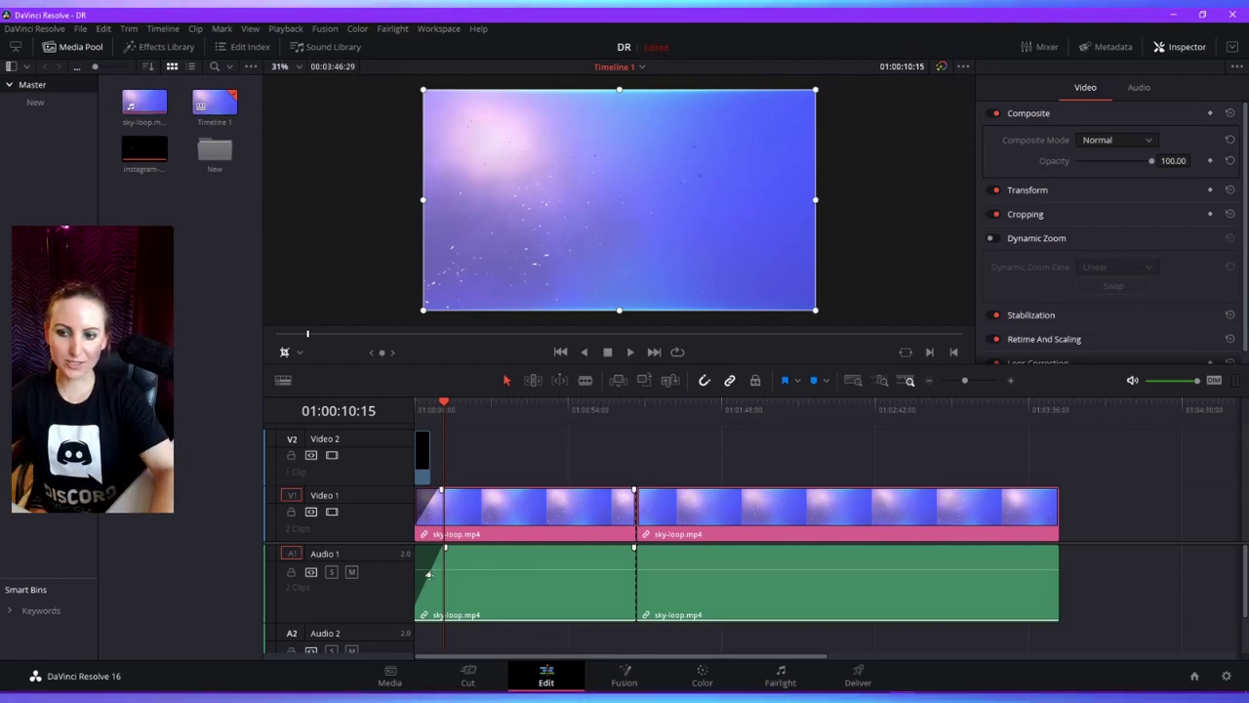
{"action": "left_click_drag", "start_coordinate": [430, 579], "coordinate": [441, 564]}
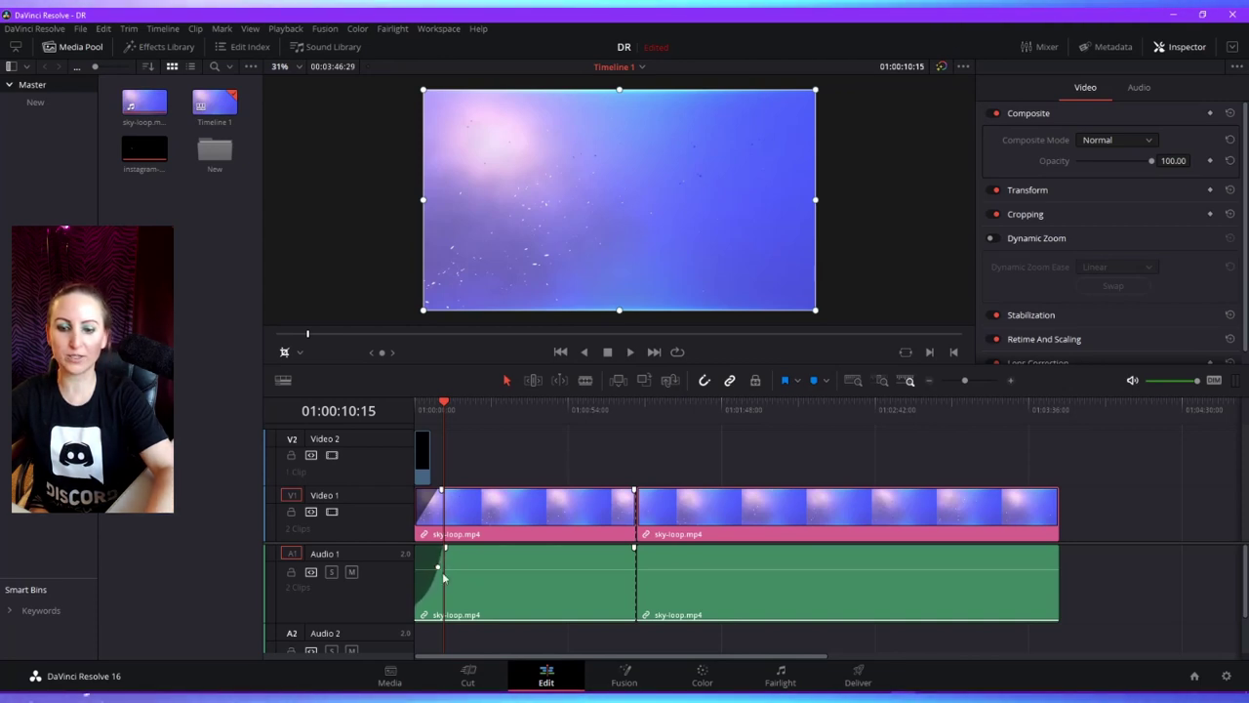
- Zoom the timeline in around 01:00:13:13 and back out until both sky-loop.mp4 clips fit in view
{"action": "scroll", "coordinate": [929, 427], "scroll_direction": "down", "scroll_amount": 1}
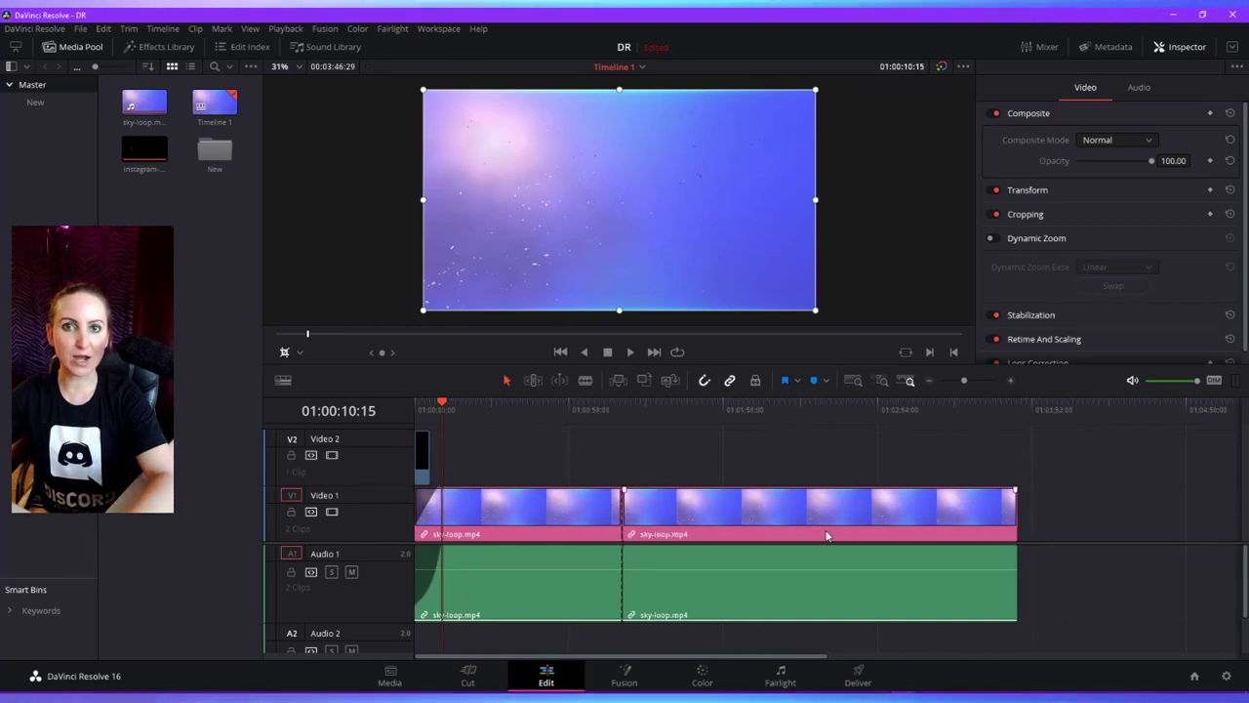
{"action": "left_click", "coordinate": [928, 381]}
{"action": "left_click_drag", "start_coordinate": [959, 381], "coordinate": [996, 387]}
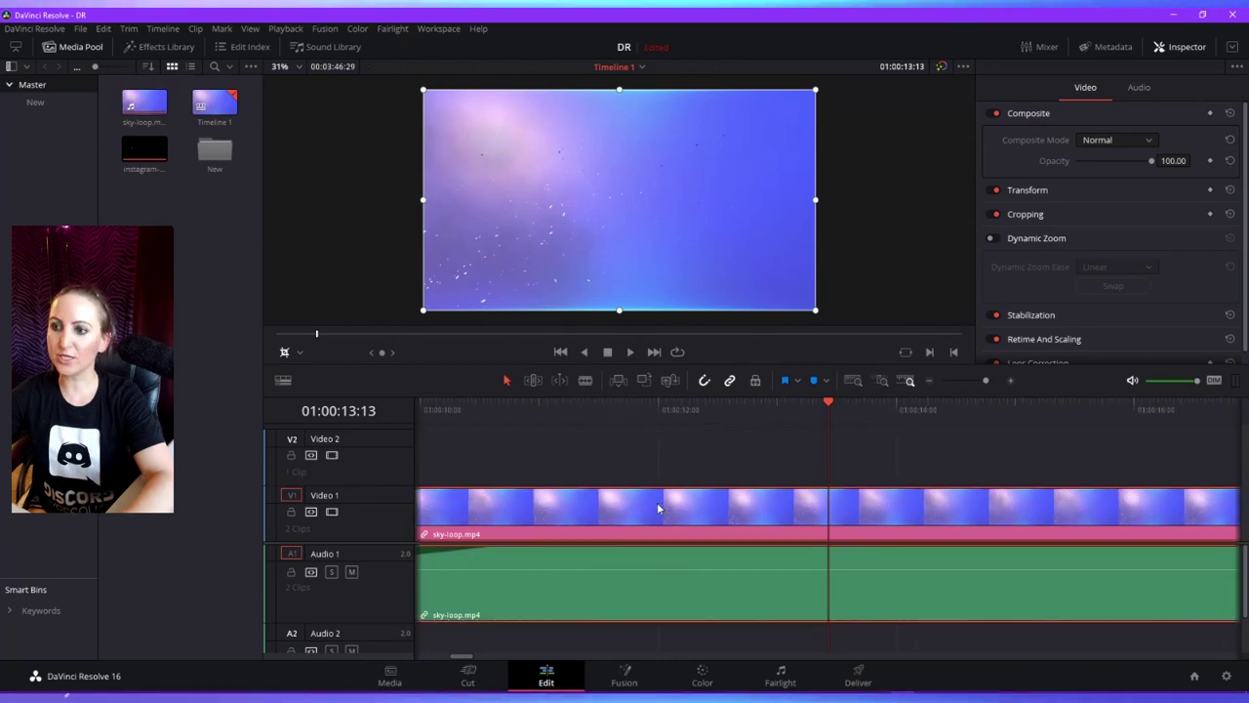
{"action": "scroll", "coordinate": [654, 511], "scroll_direction": "down", "scroll_amount": 3}
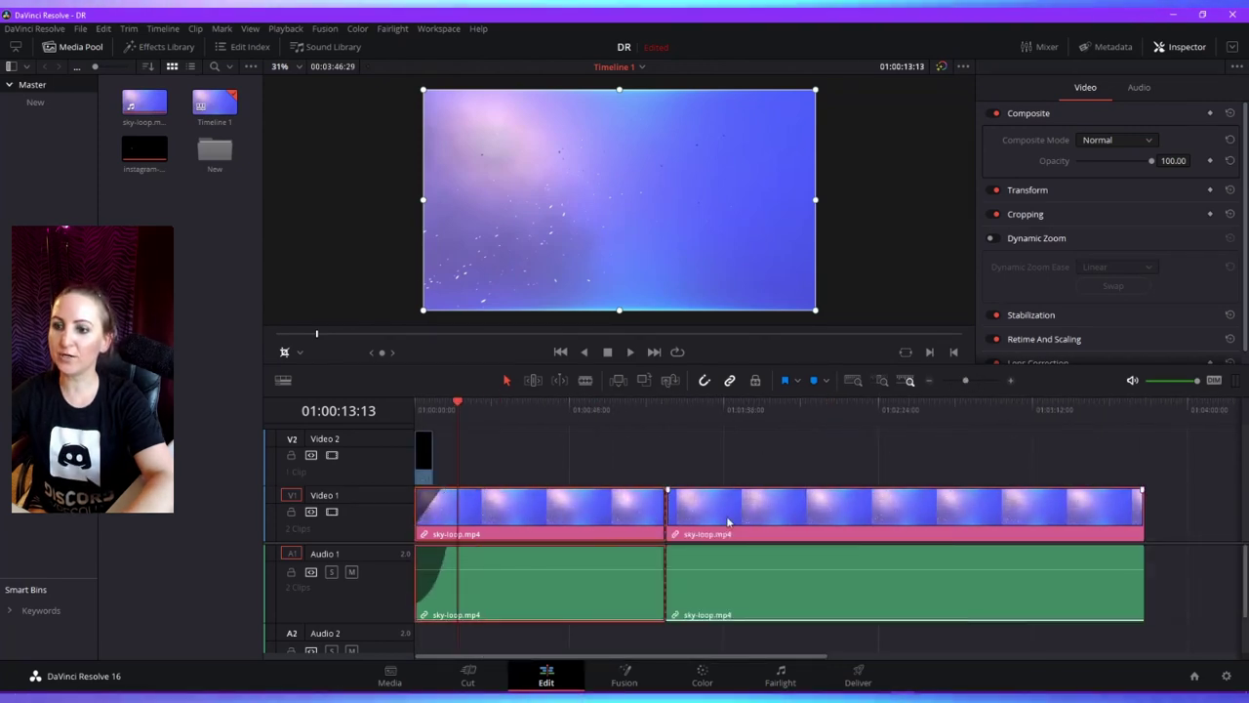
{"action": "mouse_move", "coordinate": [965, 380]}
{"action": "left_mouse_down"}
{"action": "mouse_move", "coordinate": [976, 381]}
{"action": "mouse_move", "coordinate": [961, 387]}
{"action": "left_mouse_up"}
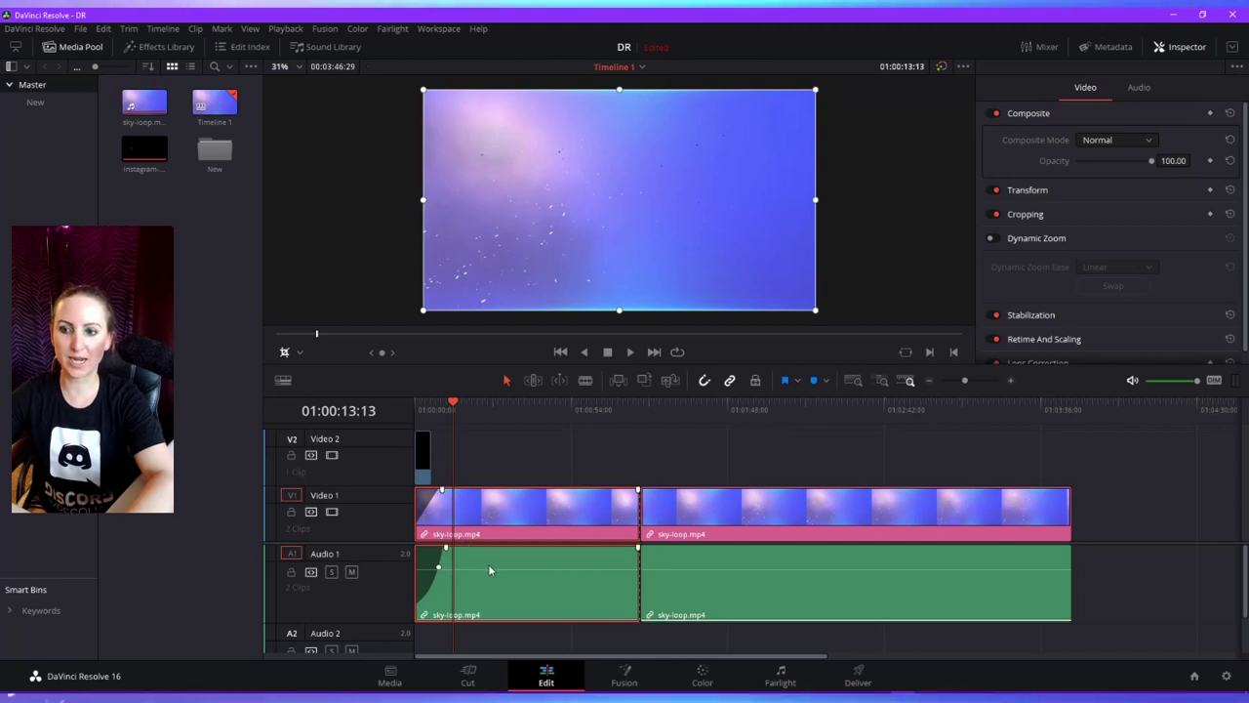
- Lengthen the first clip's audio fade-in slightly and bend its curve upward so the volume rises quickly at first
{"action": "scroll", "coordinate": [488, 564], "scroll_direction": "up", "scroll_amount": 3}
{"action": "scroll", "coordinate": [501, 572], "scroll_direction": "down", "scroll_amount": 1}
{"action": "scroll", "coordinate": [501, 572], "scroll_direction": "down", "scroll_amount": 1}
{"action": "scroll", "coordinate": [500, 572], "scroll_direction": "up", "scroll_amount": 2}
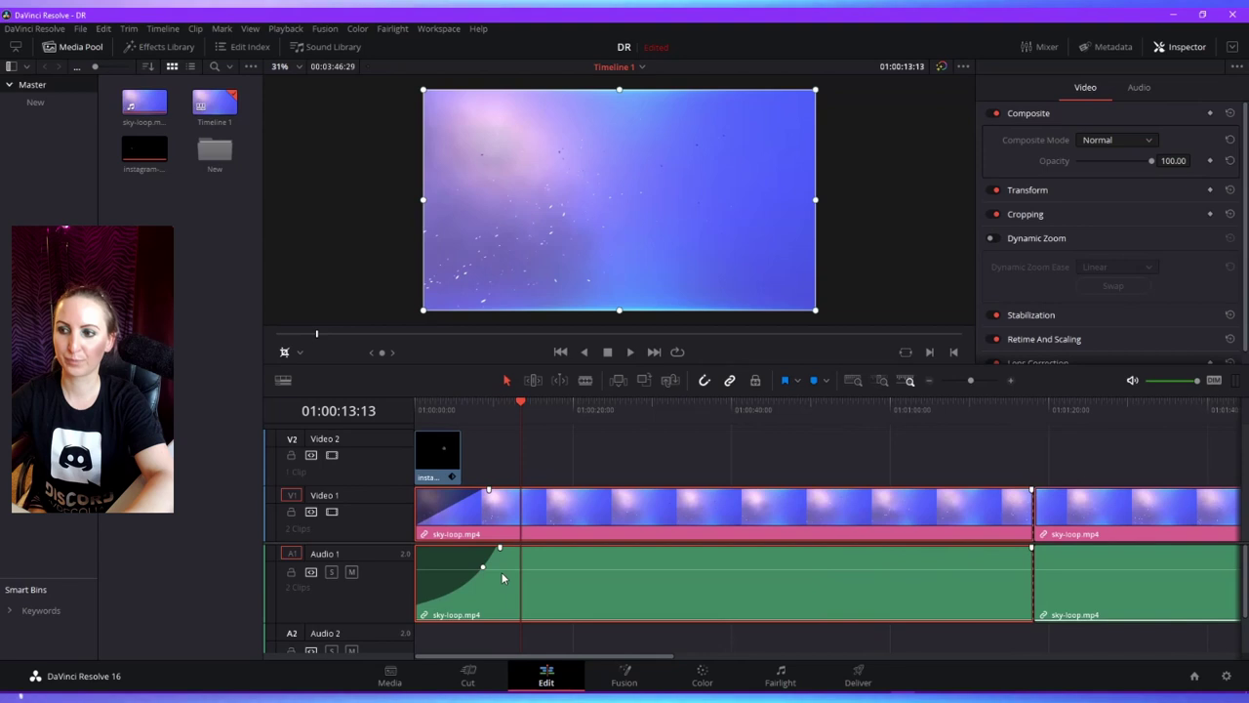
{"action": "left_click", "coordinate": [504, 558]}
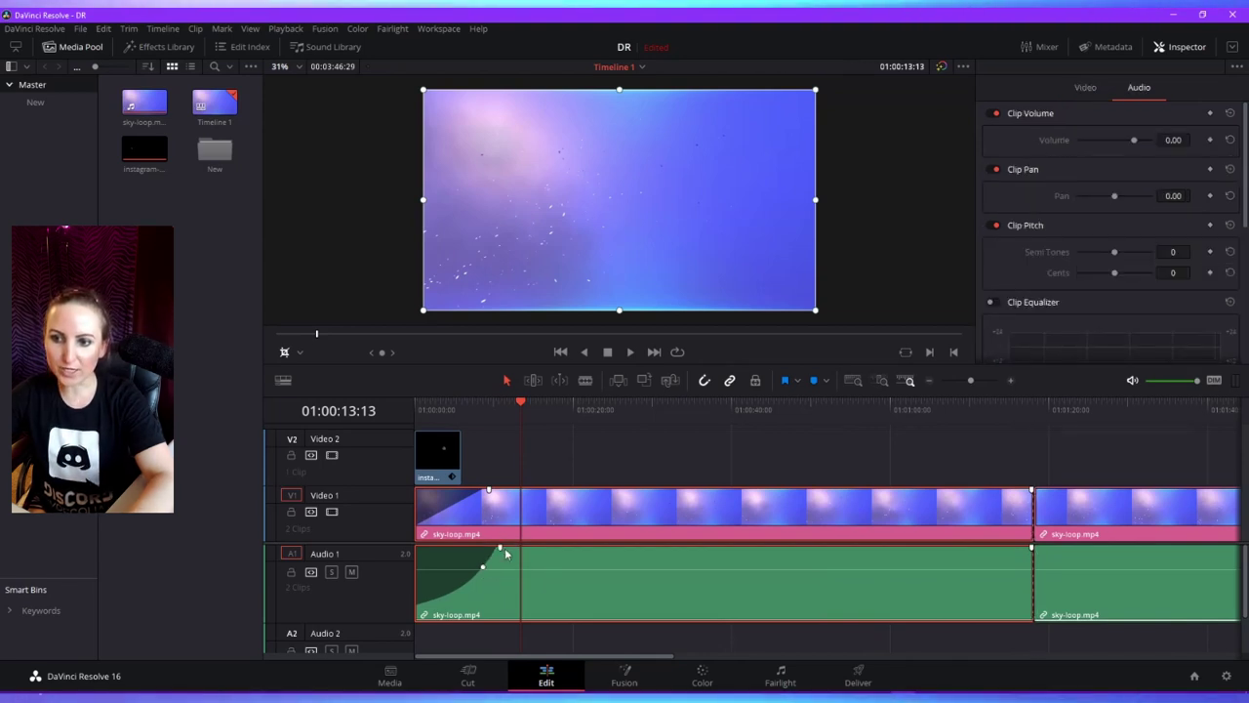
{"action": "mouse_move", "coordinate": [483, 567]}
{"action": "left_mouse_down"}
{"action": "mouse_move", "coordinate": [472, 562]}
{"action": "mouse_move", "coordinate": [483, 584]}
{"action": "mouse_move", "coordinate": [455, 554]}
{"action": "mouse_move", "coordinate": [492, 595]}
{"action": "mouse_move", "coordinate": [484, 584]}
{"action": "left_mouse_up"}
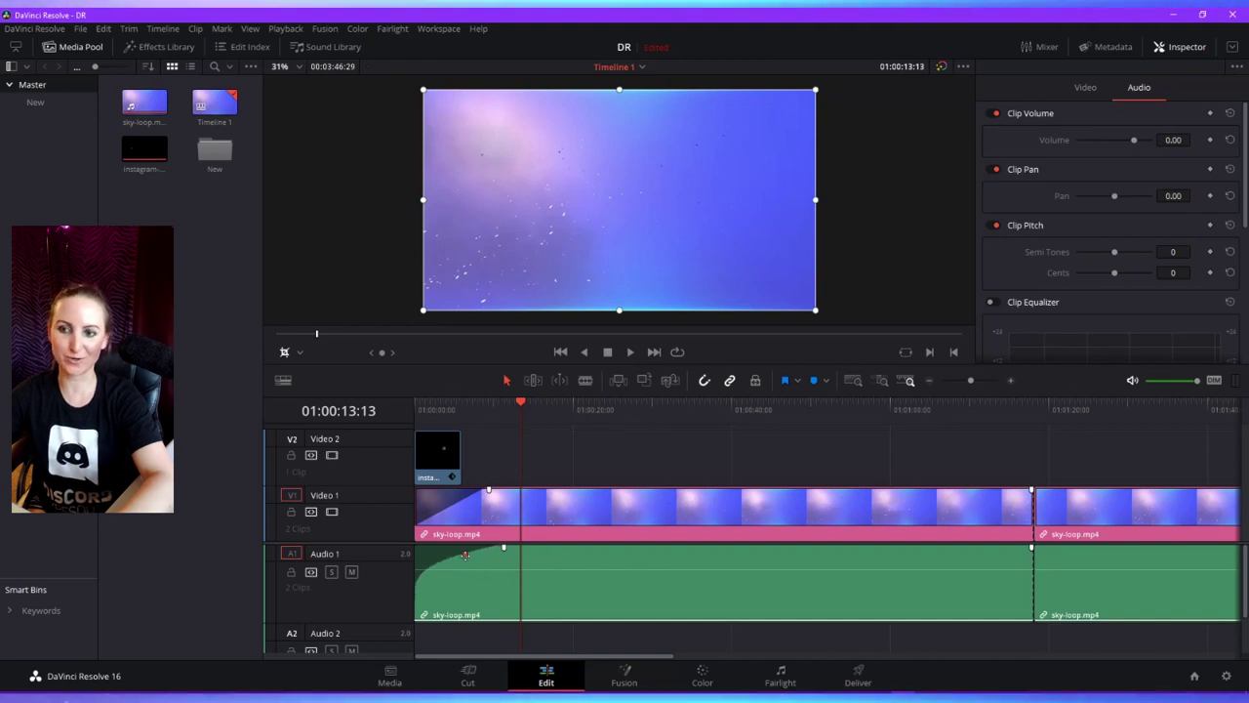
- Add a 30-frame cross dissolve at the cut between the two sky-loop.mp4 clips and play it back
{"action": "key", "text": "shift+z"}
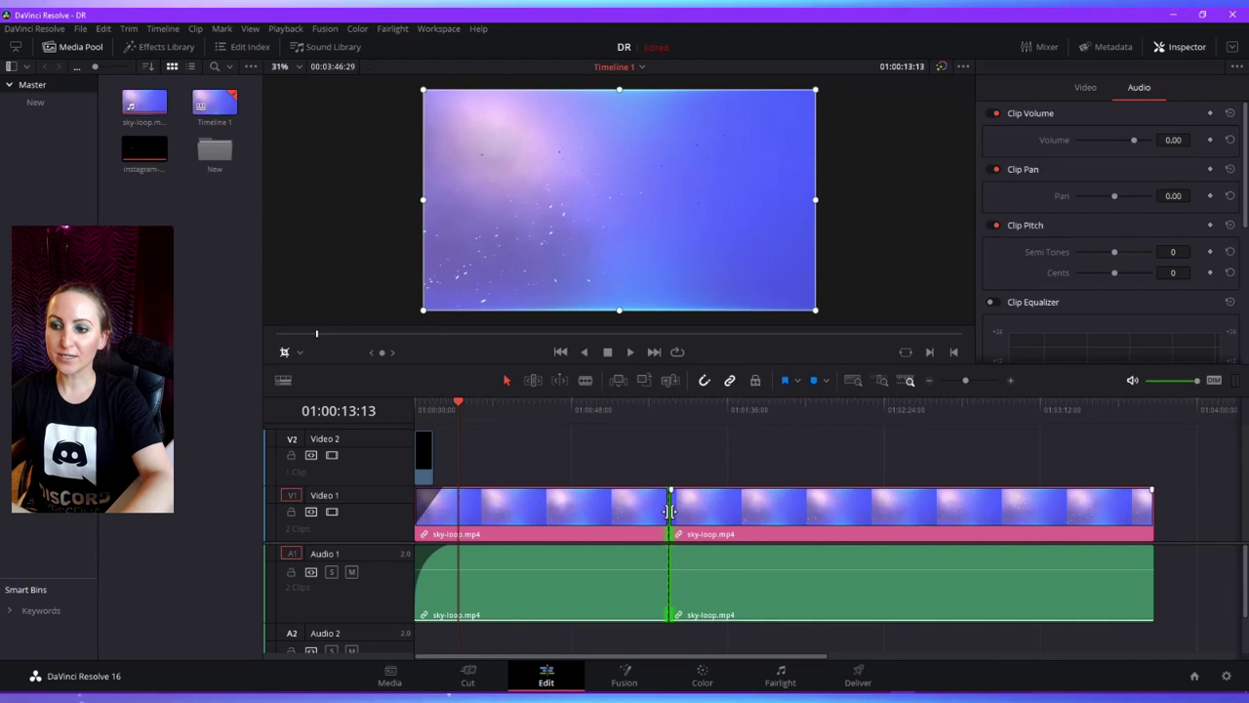
{"action": "right_click", "coordinate": [670, 512]}
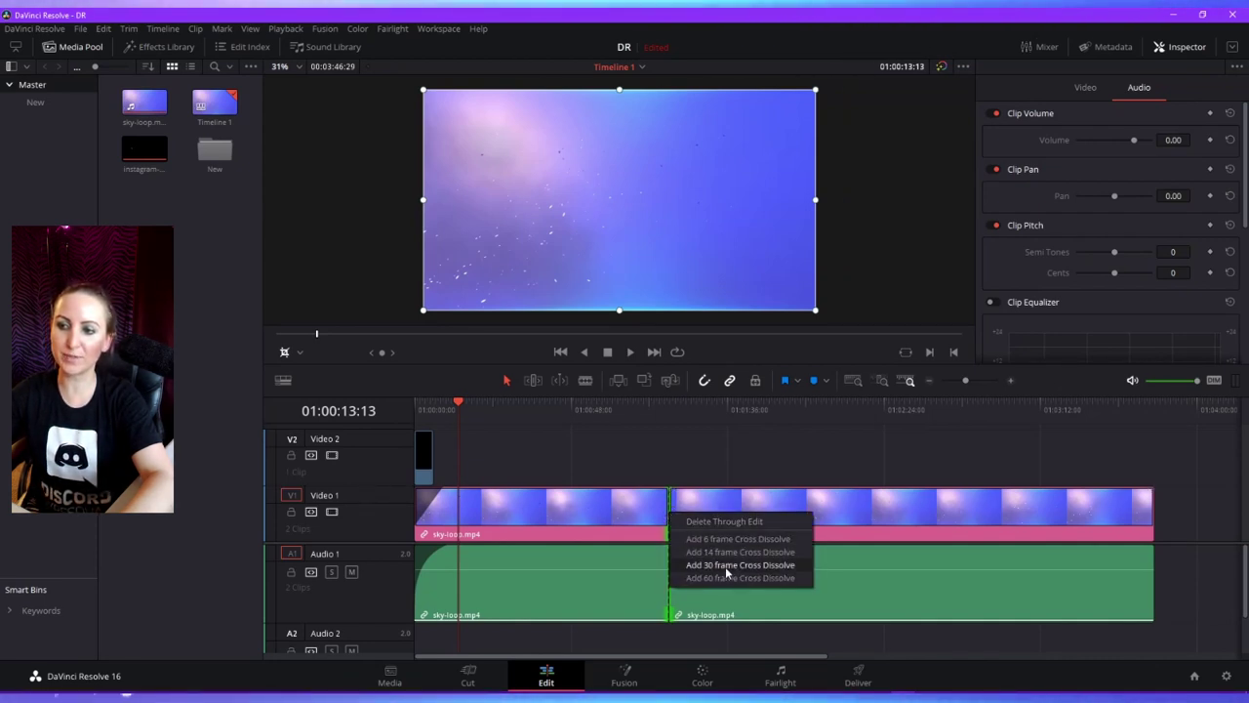
{"action": "left_click", "coordinate": [726, 566]}
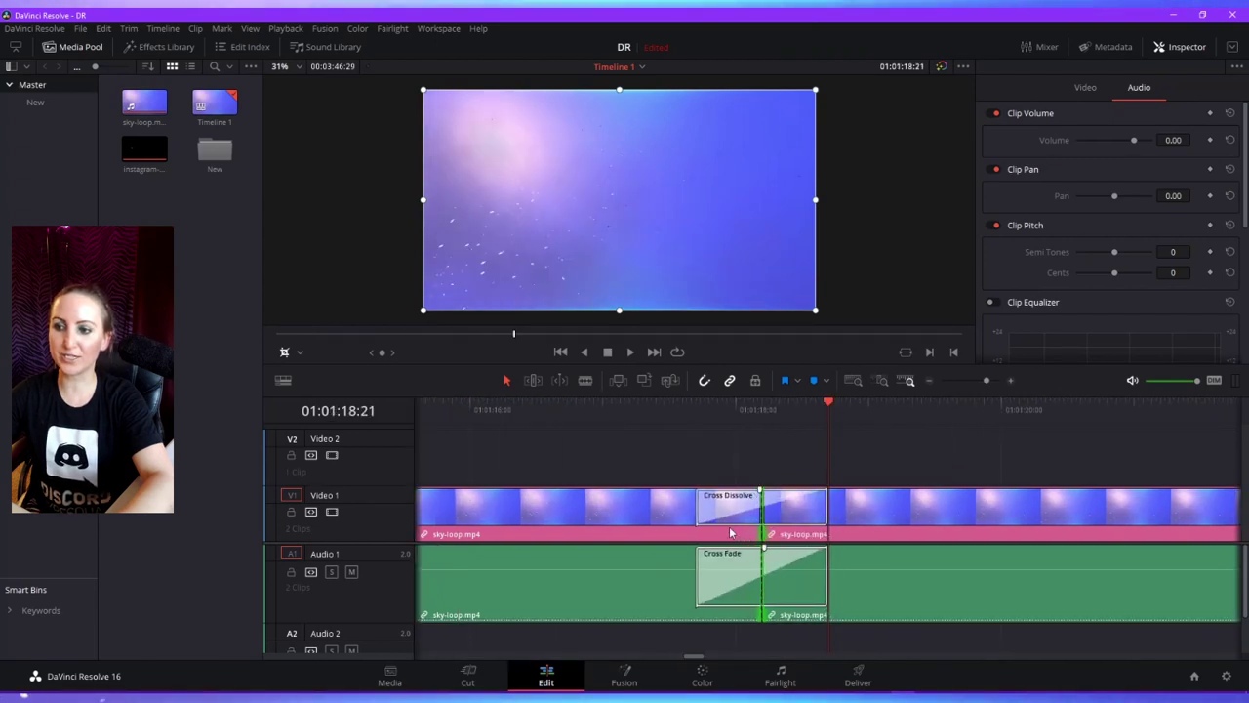
{"action": "left_click", "coordinate": [697, 410]}
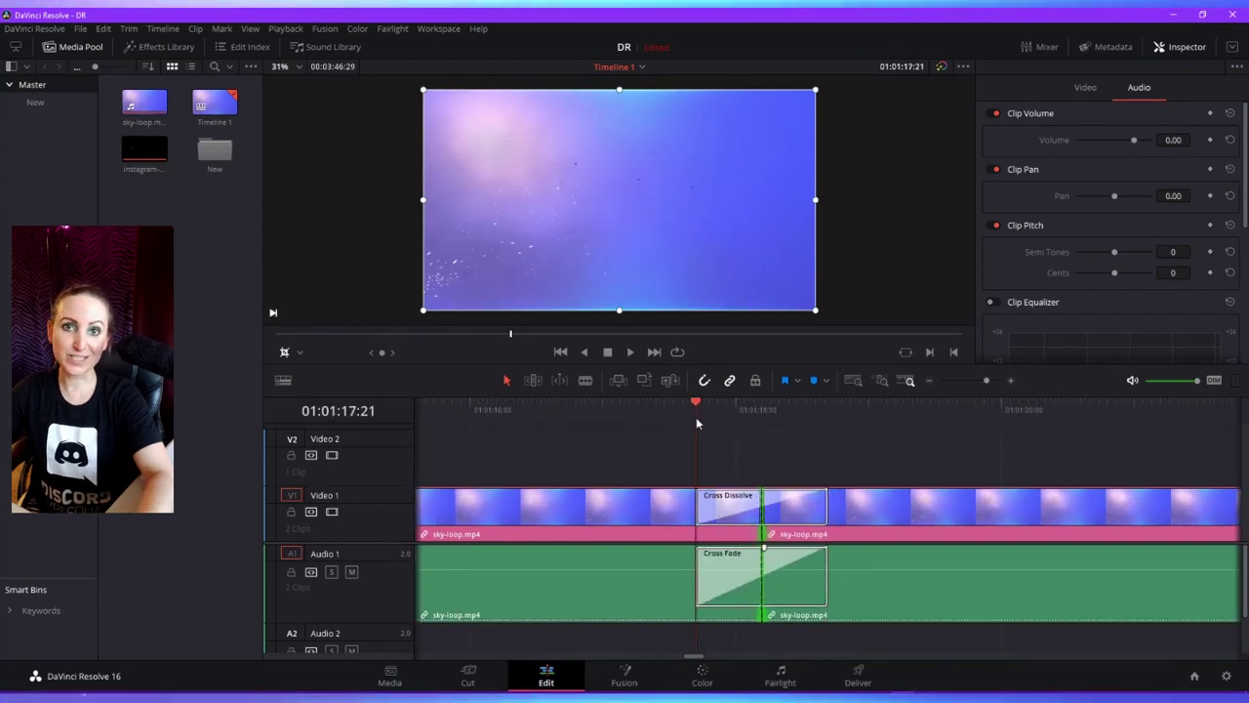
{"action": "key", "text": "space"}
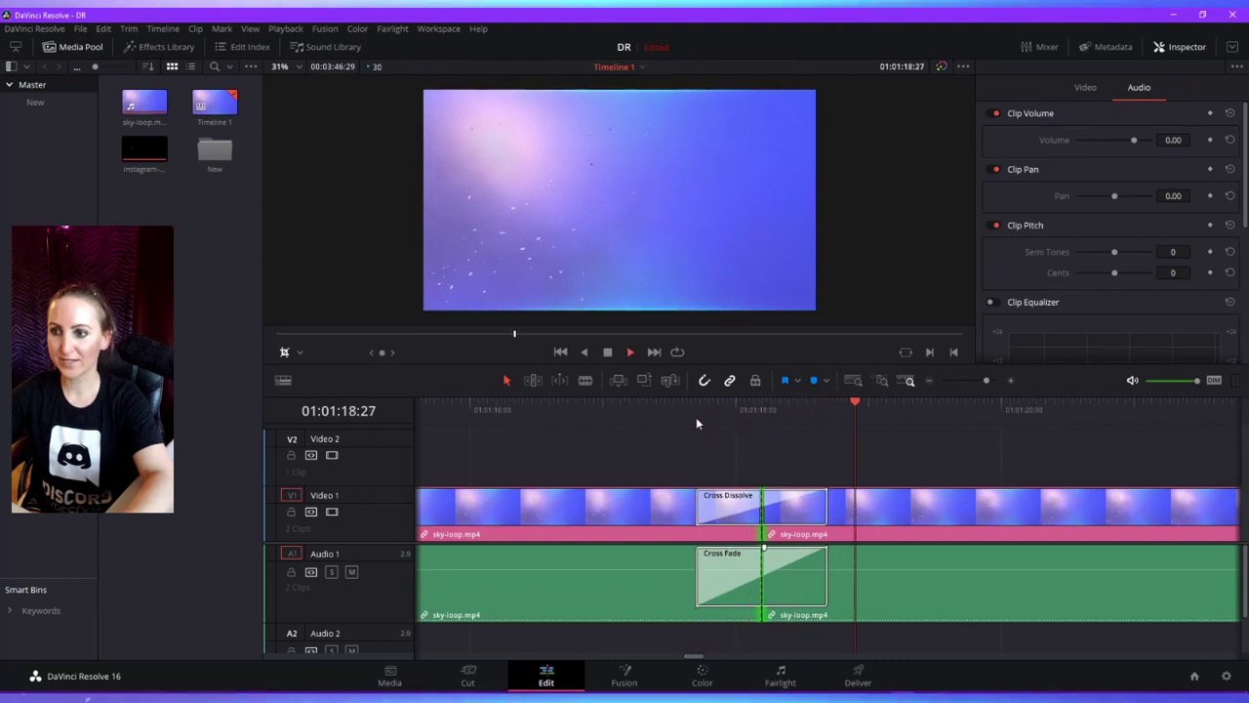
{"action": "key", "text": "space"}
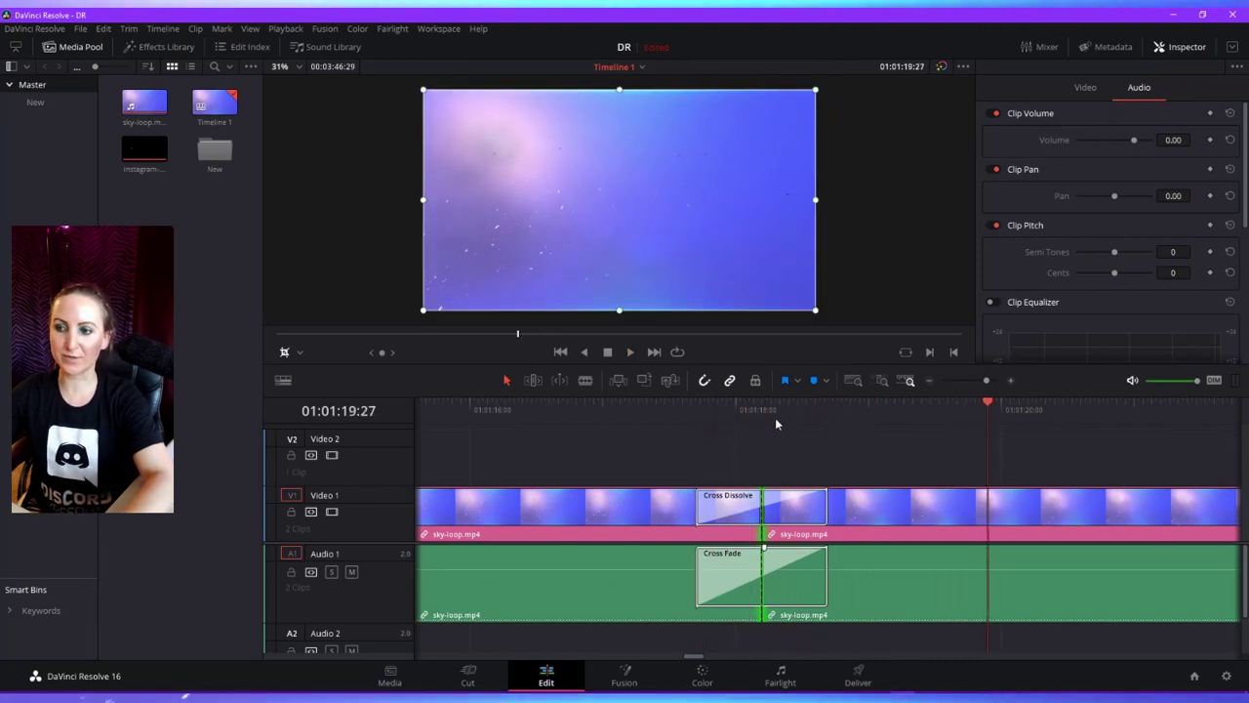
- Move the sky-loop.mp4 video track above the other video track and back down again
{"action": "scroll", "coordinate": [791, 488], "scroll_direction": "down", "scroll_amount": 2}
{"action": "scroll", "coordinate": [793, 490], "scroll_direction": "down", "scroll_amount": 3}
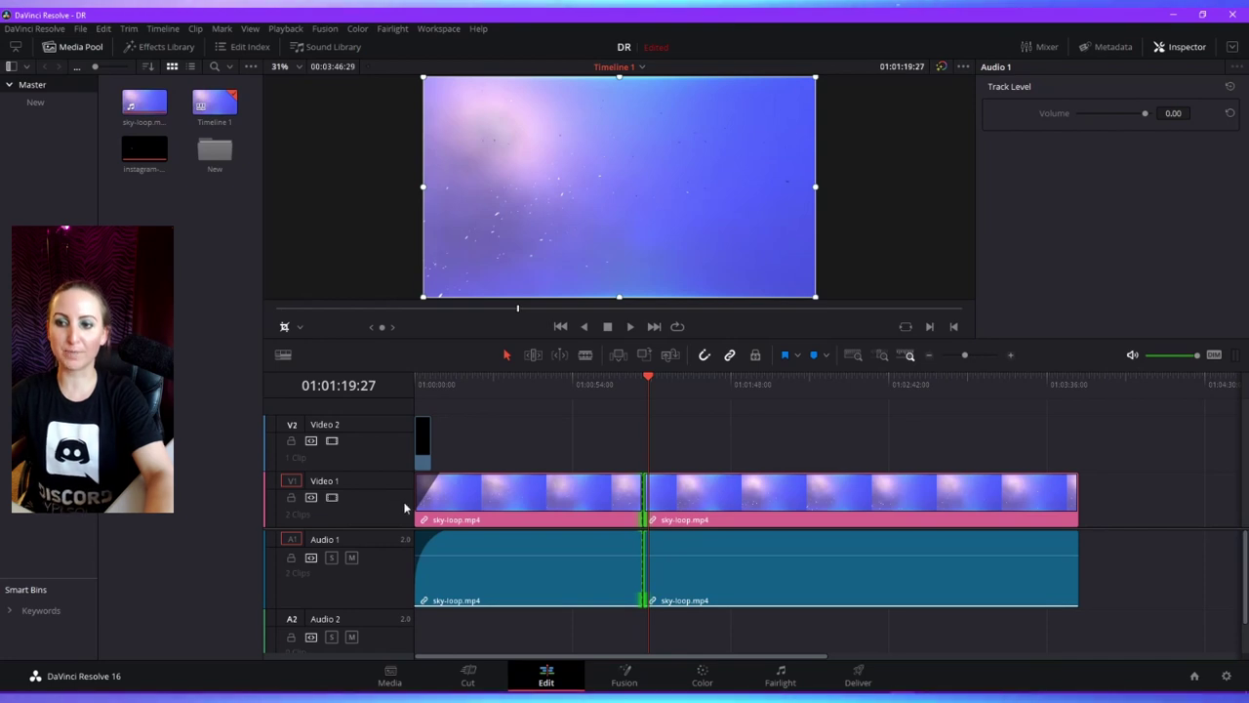
{"action": "mouse_move", "coordinate": [762, 502]}
{"action": "left_mouse_down"}
{"action": "mouse_move", "coordinate": [759, 420]}
{"action": "mouse_move", "coordinate": [759, 504]}
{"action": "mouse_move", "coordinate": [770, 440]}
{"action": "mouse_move", "coordinate": [760, 505]}
{"action": "left_mouse_up"}
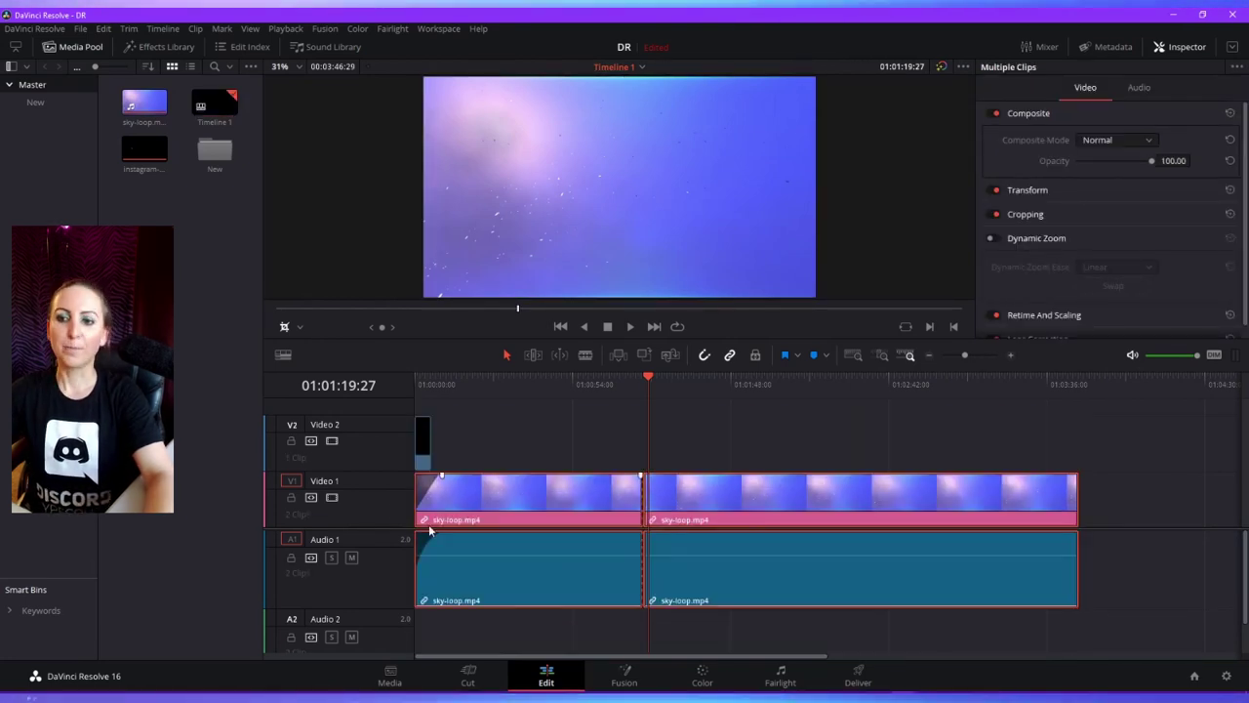
{"action": "right_click", "coordinate": [384, 510]}
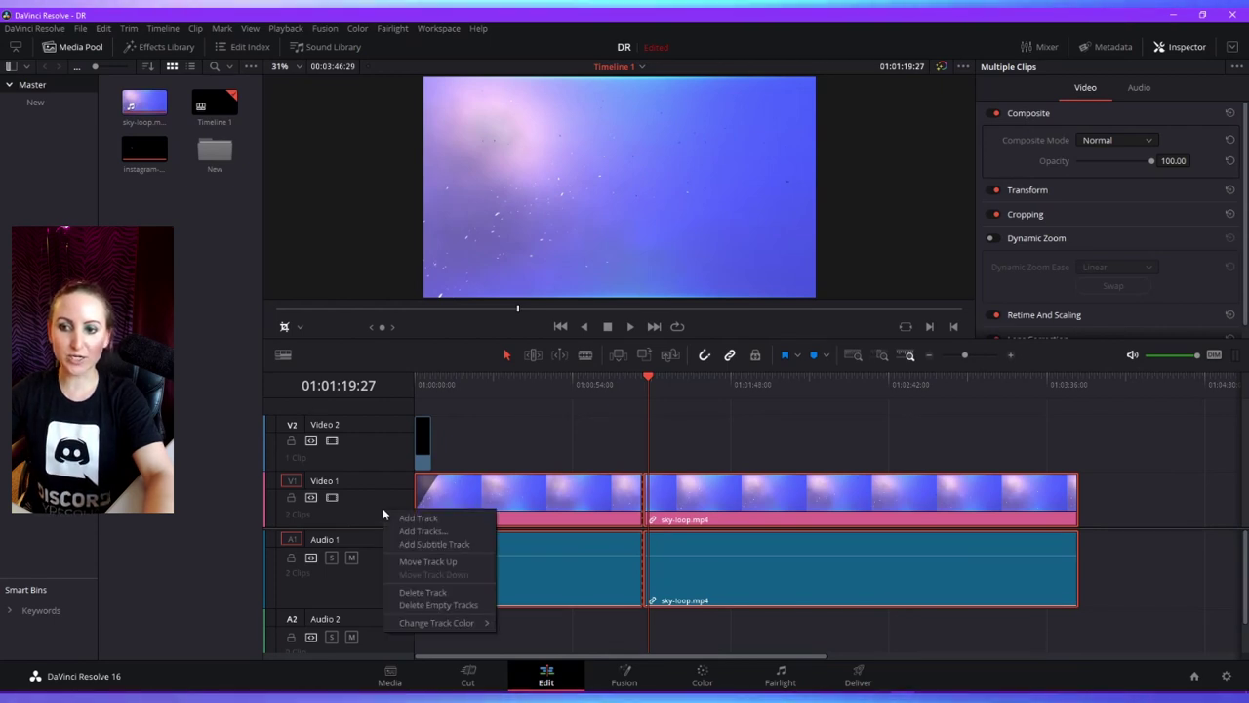
{"action": "left_click", "coordinate": [417, 563]}
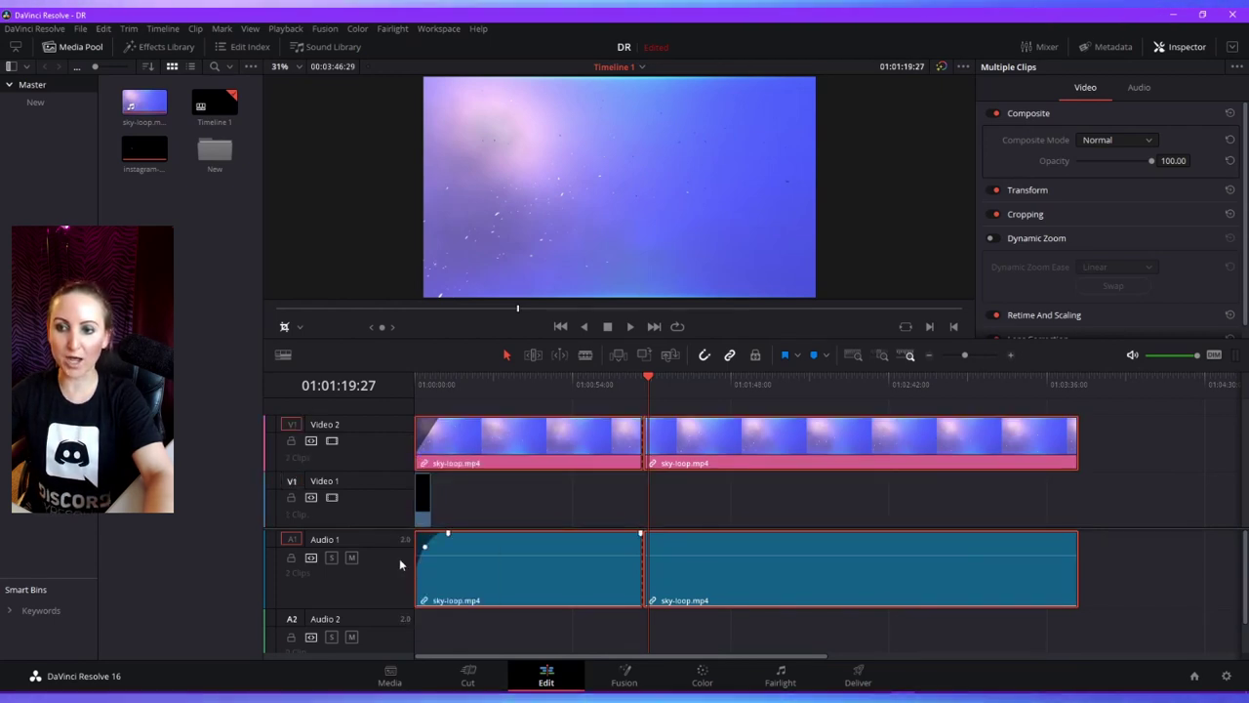
{"action": "right_click", "coordinate": [396, 453]}
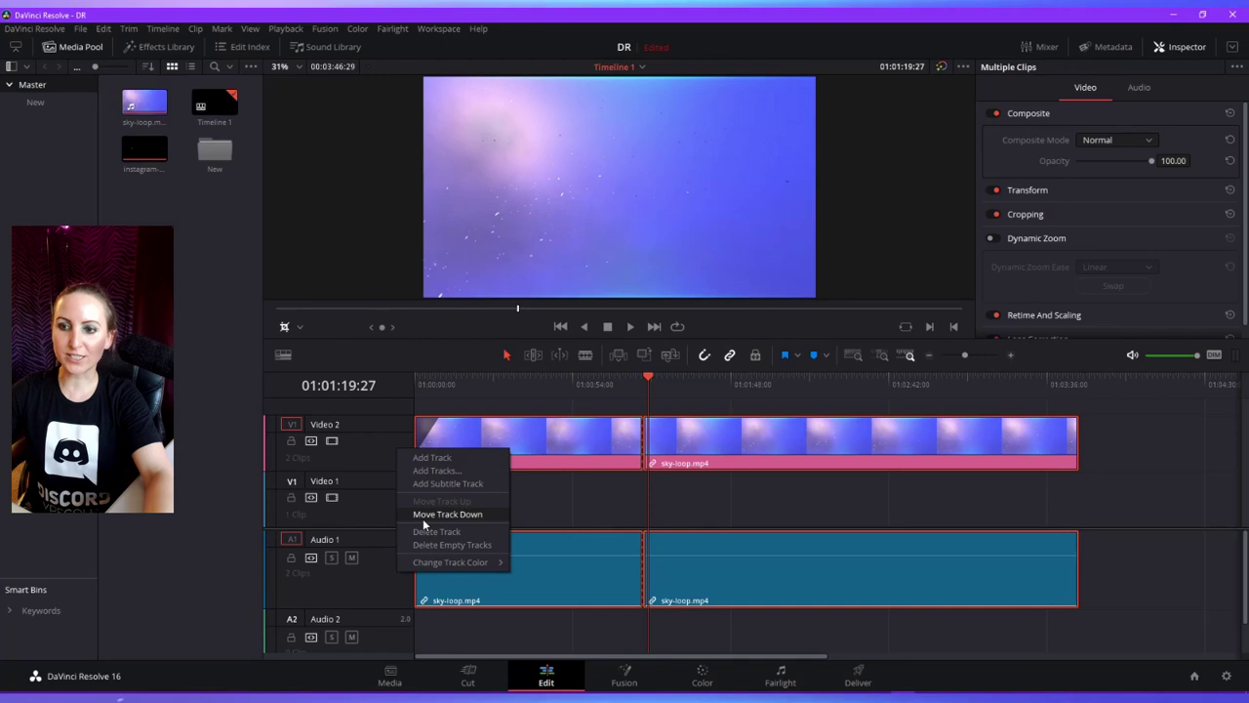
{"action": "left_click", "coordinate": [423, 518]}
- Add a new video track and move it down below both existing video tracks
{"action": "right_click", "coordinate": [404, 507]}
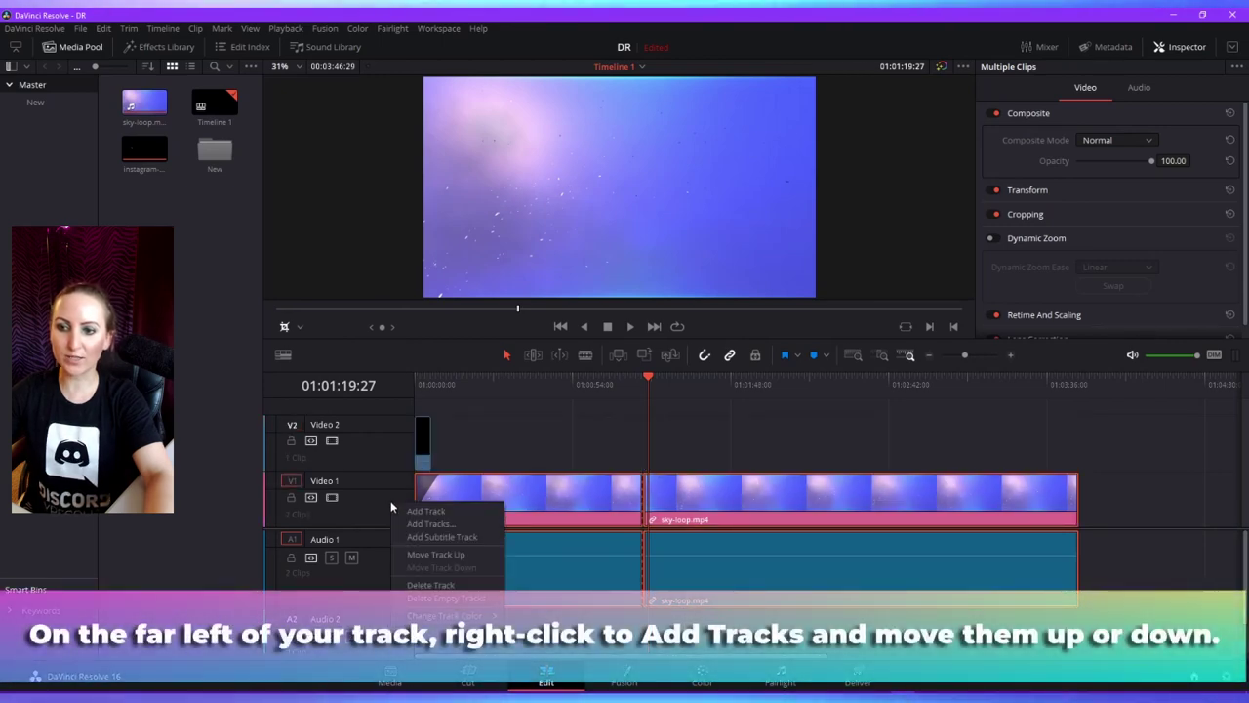
{"action": "left_click", "coordinate": [404, 512]}
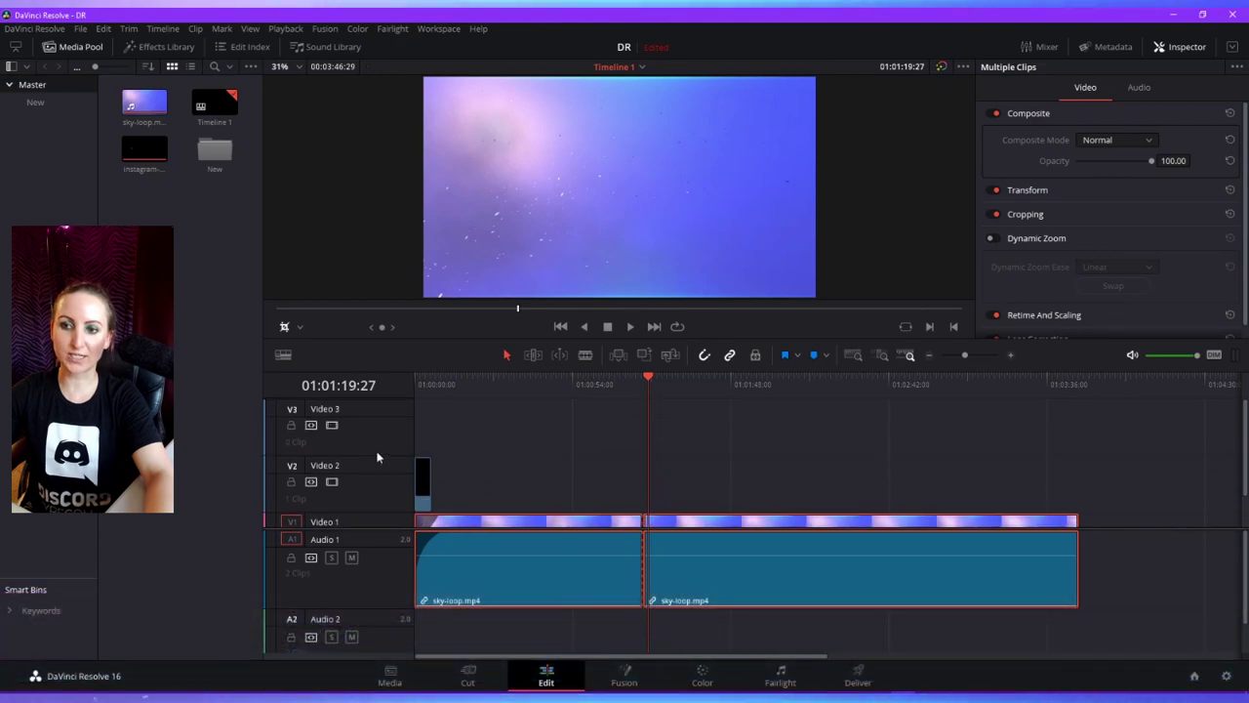
{"action": "right_click", "coordinate": [386, 441]}
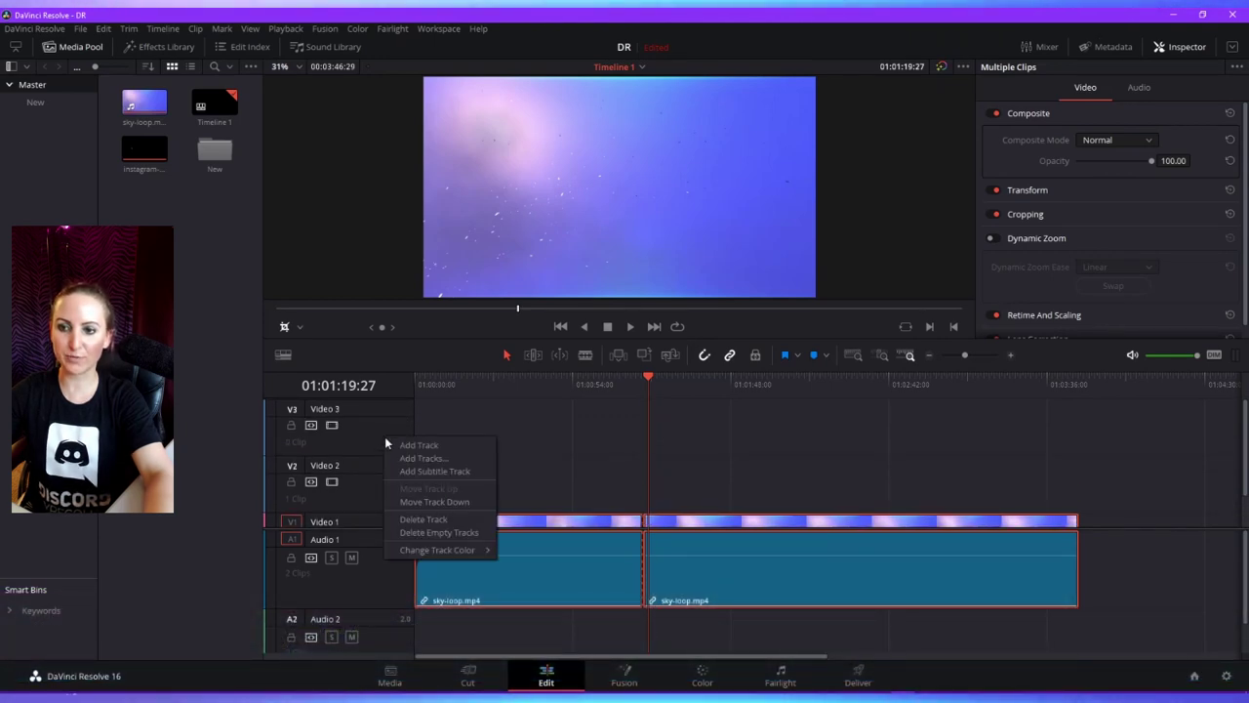
{"action": "left_click", "coordinate": [408, 502]}
{"action": "right_click", "coordinate": [408, 502]}
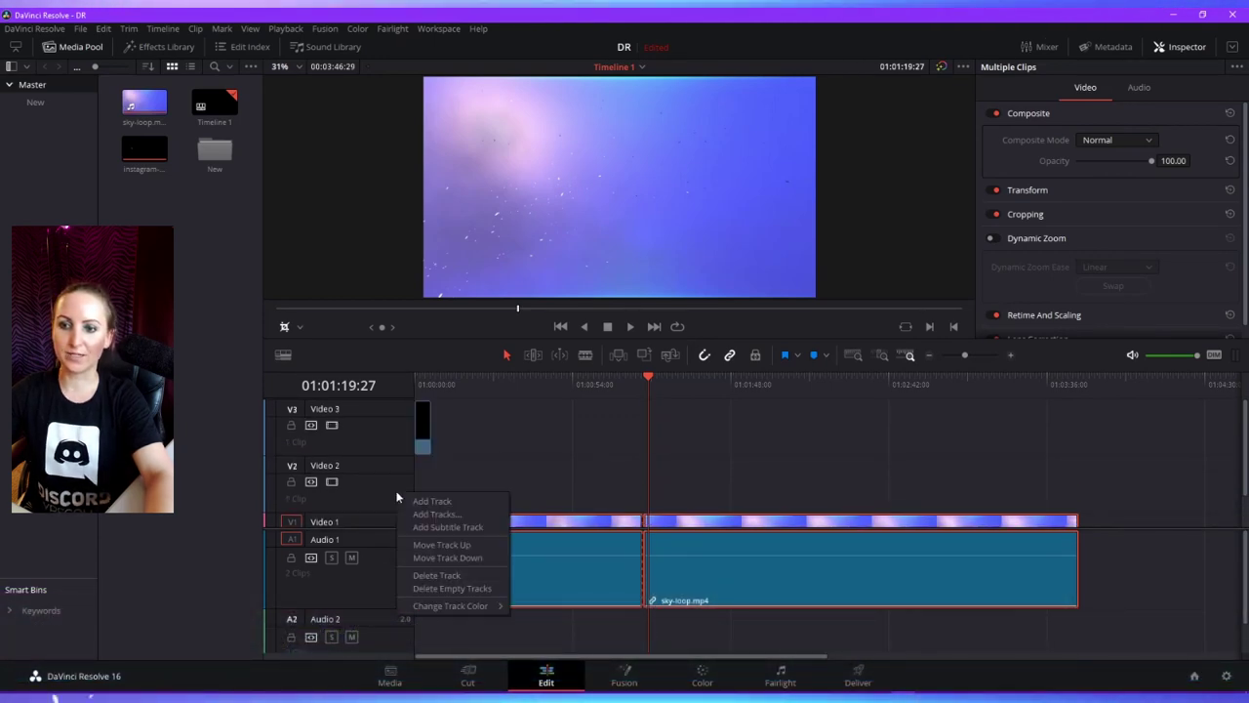
{"action": "left_click", "coordinate": [426, 558]}
{"action": "scroll", "coordinate": [701, 485], "scroll_direction": "down", "scroll_amount": 1}
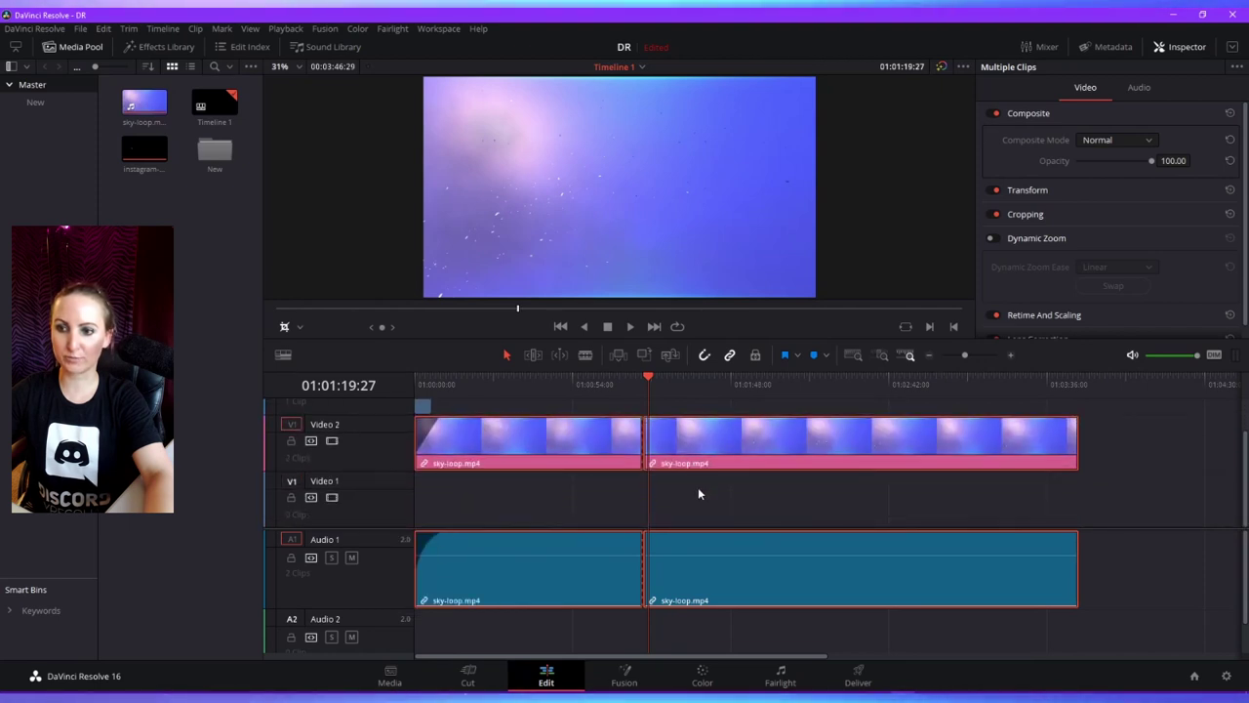
{"action": "scroll", "coordinate": [407, 515], "scroll_direction": "up", "scroll_amount": 1}
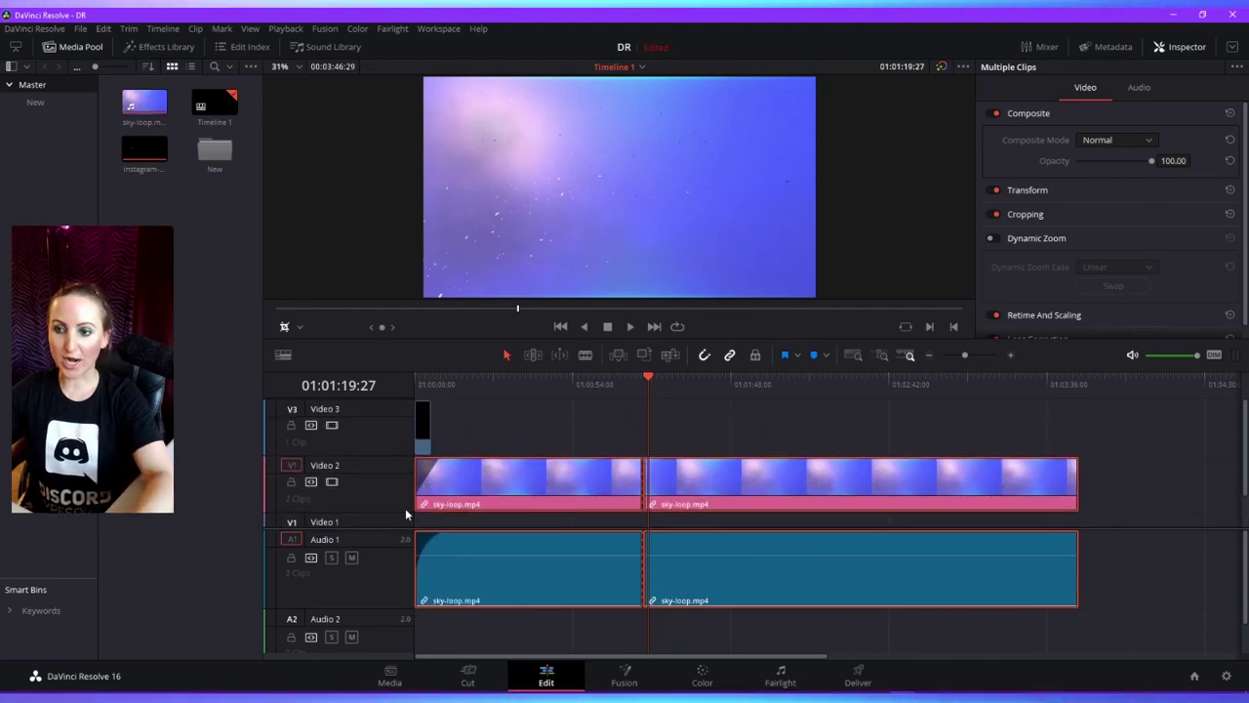
- Add a purple timeline marker at 01:00:29:23 and move it to 01:00:17:29
{"action": "left_click", "coordinate": [642, 383]}
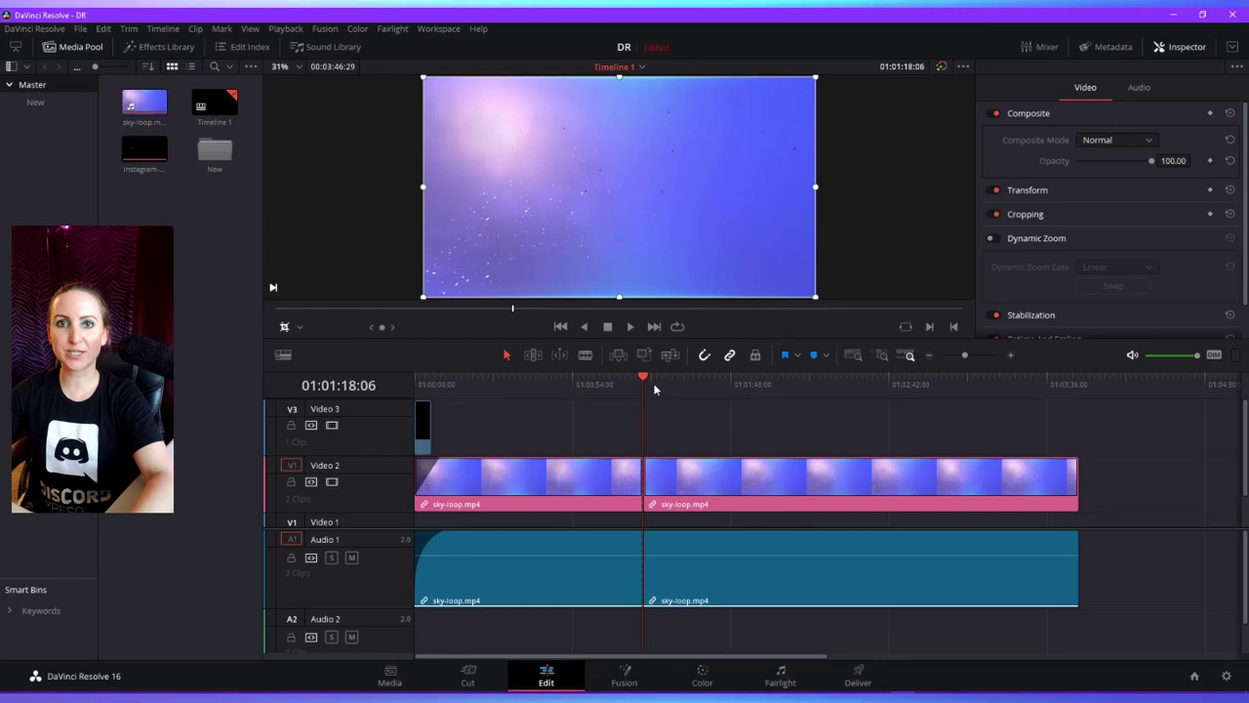
{"action": "mouse_move", "coordinate": [569, 387]}
{"action": "left_mouse_down"}
{"action": "mouse_move", "coordinate": [789, 385]}
{"action": "mouse_move", "coordinate": [501, 383]}
{"action": "left_mouse_up"}
{"action": "right_click", "coordinate": [501, 383]}
{"action": "mouse_move", "coordinate": [654, 447]}
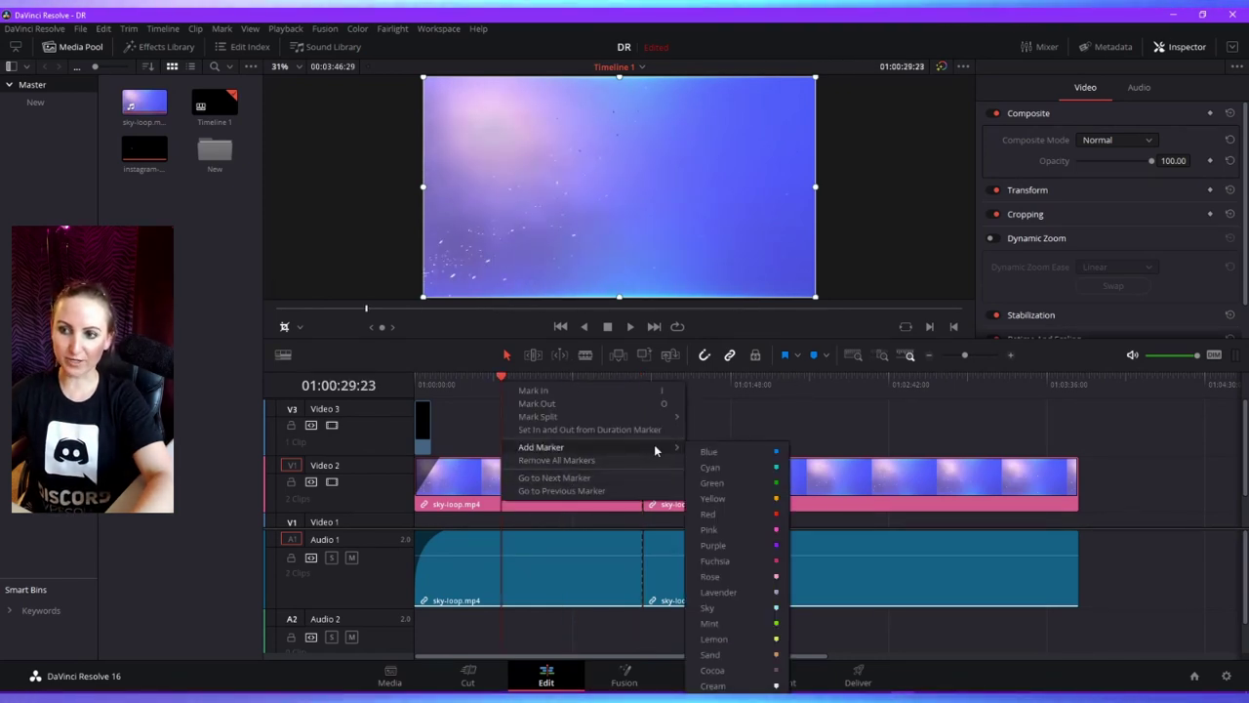
{"action": "left_click", "coordinate": [723, 545]}
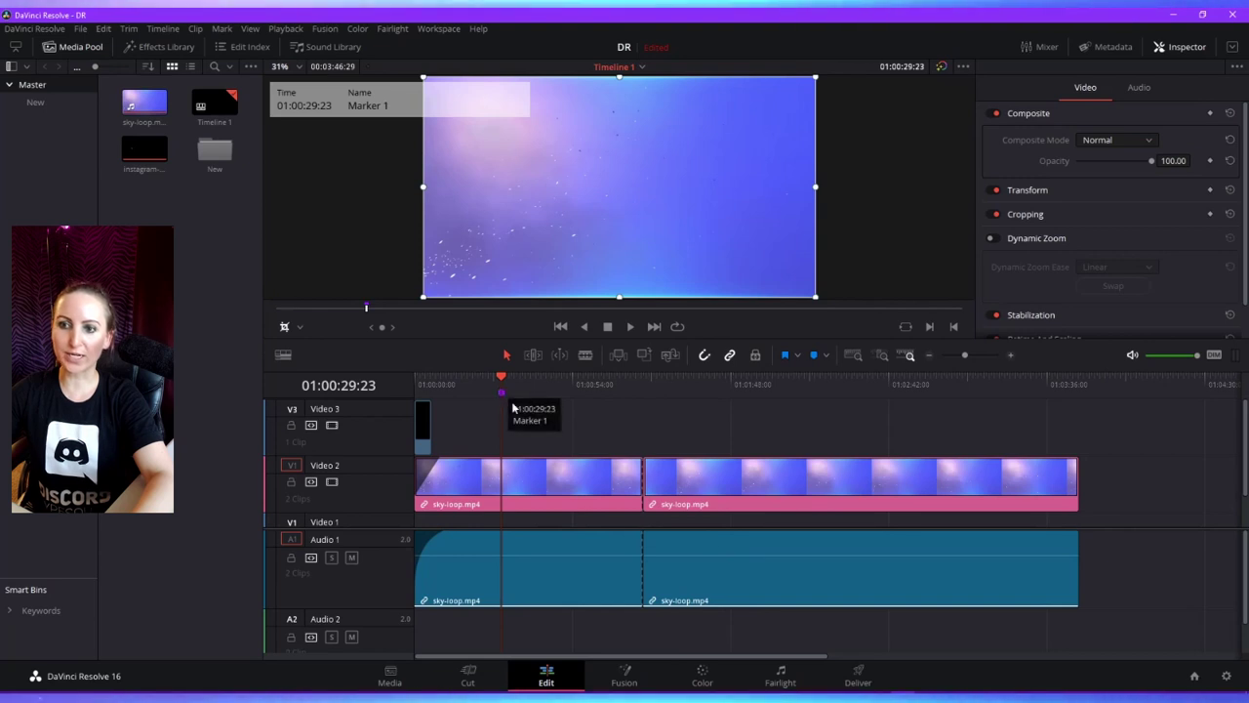
{"action": "left_click", "coordinate": [640, 387]}
{"action": "left_click_drag", "start_coordinate": [501, 392], "coordinate": [467, 392]}
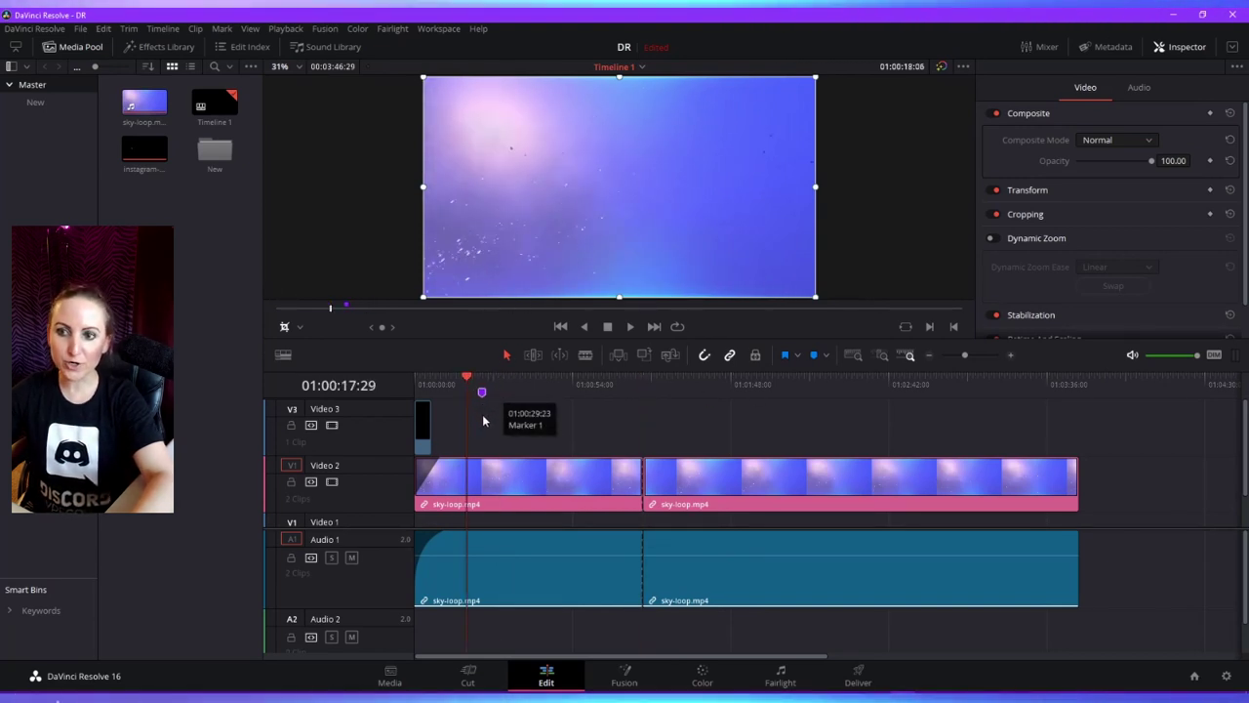
- Add a red timeline marker at 01:00:56:12
{"action": "left_click", "coordinate": [579, 384]}
{"action": "right_click", "coordinate": [579, 385]}
{"action": "mouse_move", "coordinate": [625, 452]}
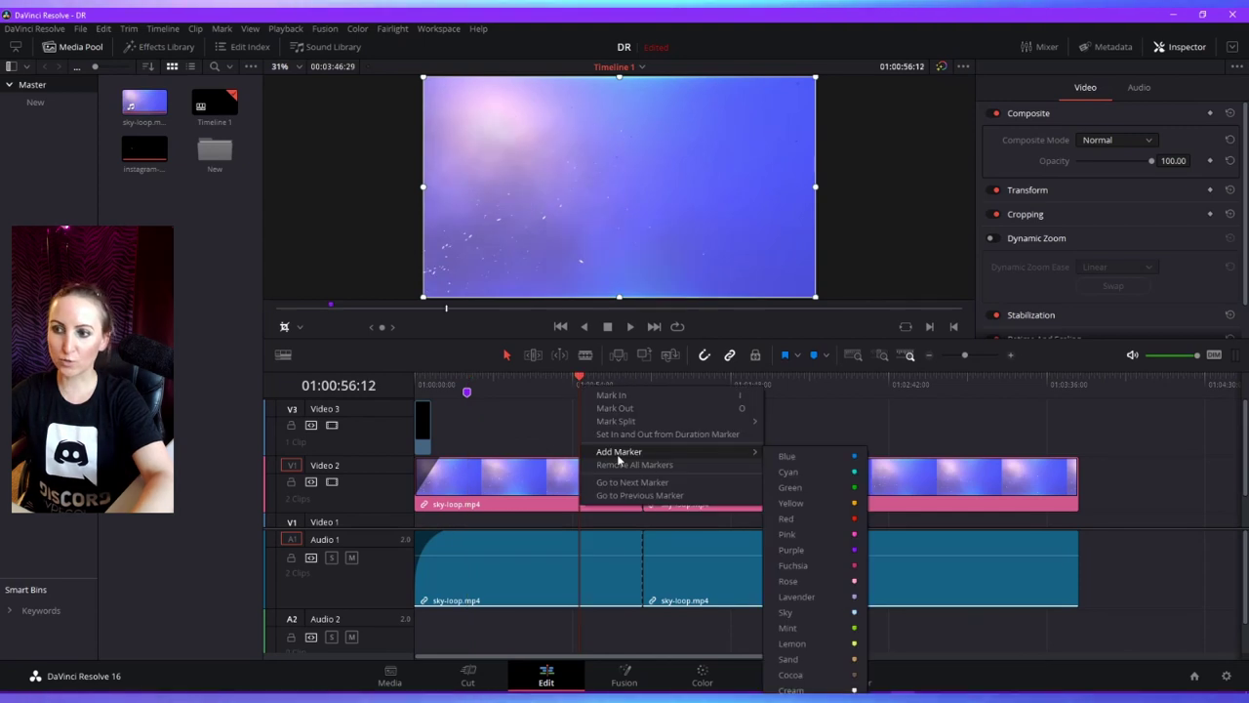
{"action": "left_click", "coordinate": [805, 518]}
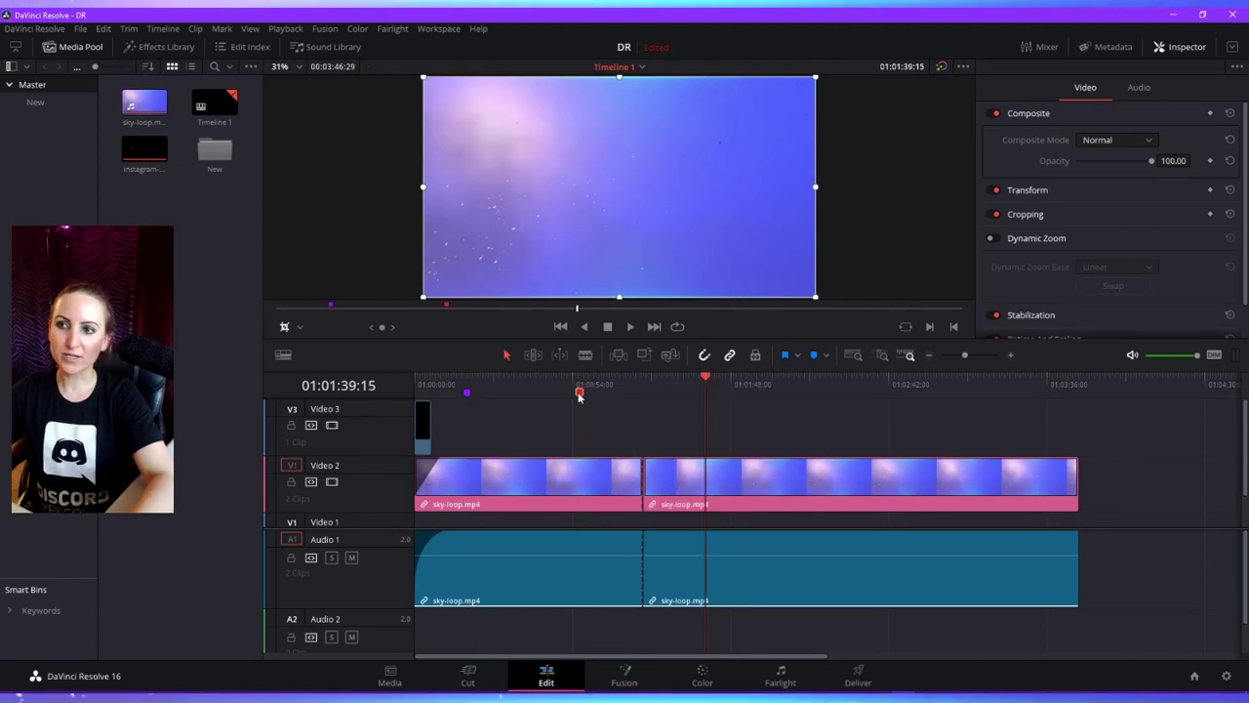
- Open the purple marker's settings and examine its time, name, notes, keyword and removal options
{"action": "double_click", "coordinate": [466, 391]}
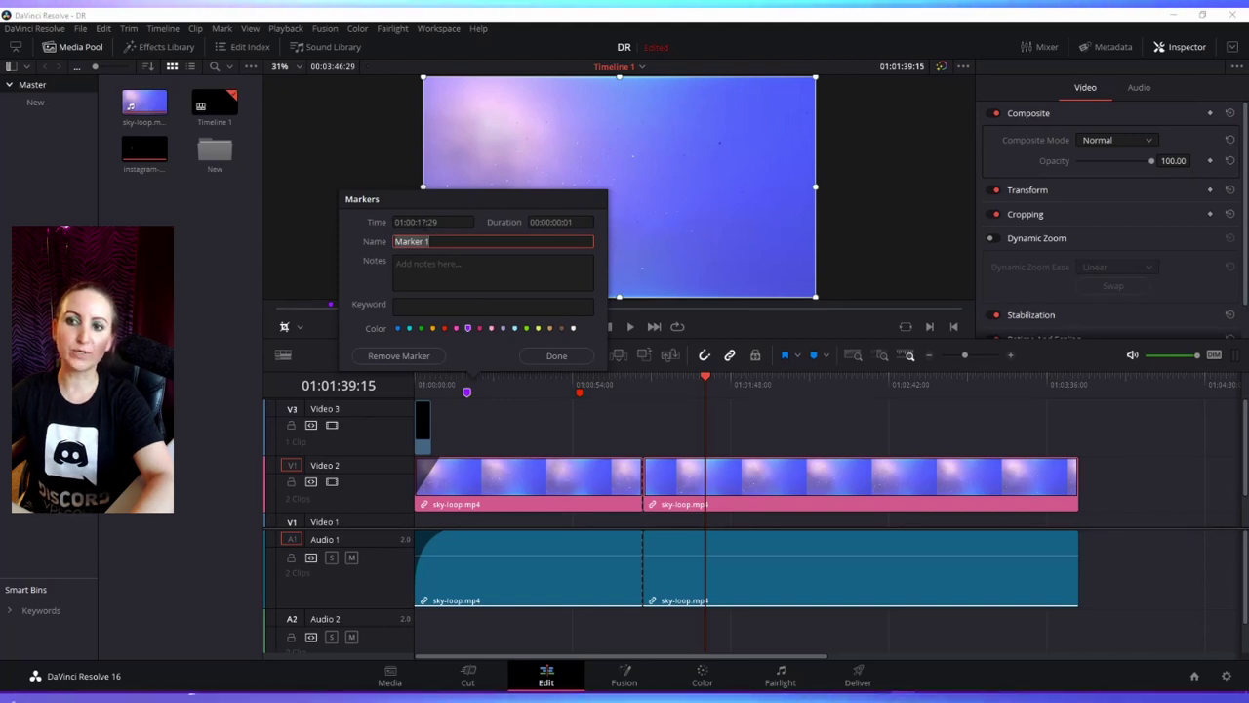
{"action": "left_click", "coordinate": [434, 222]}
{"action": "key", "text": "Tab"}
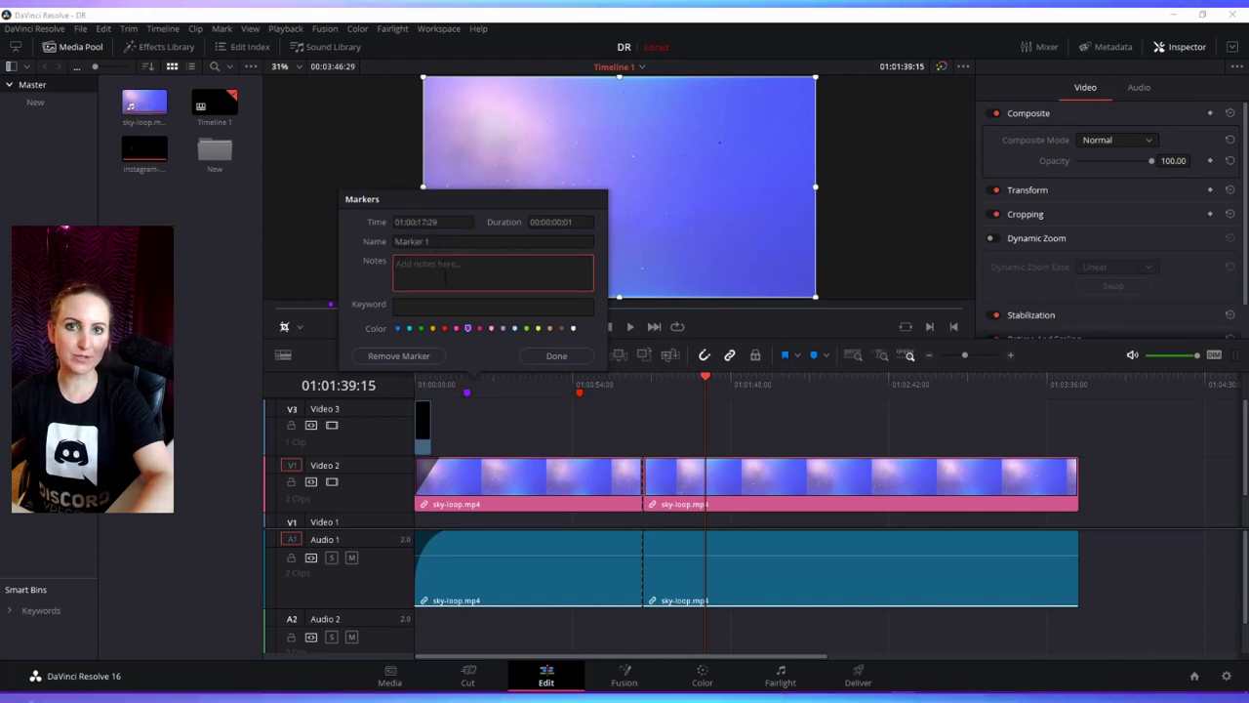
{"action": "left_click", "coordinate": [445, 309]}
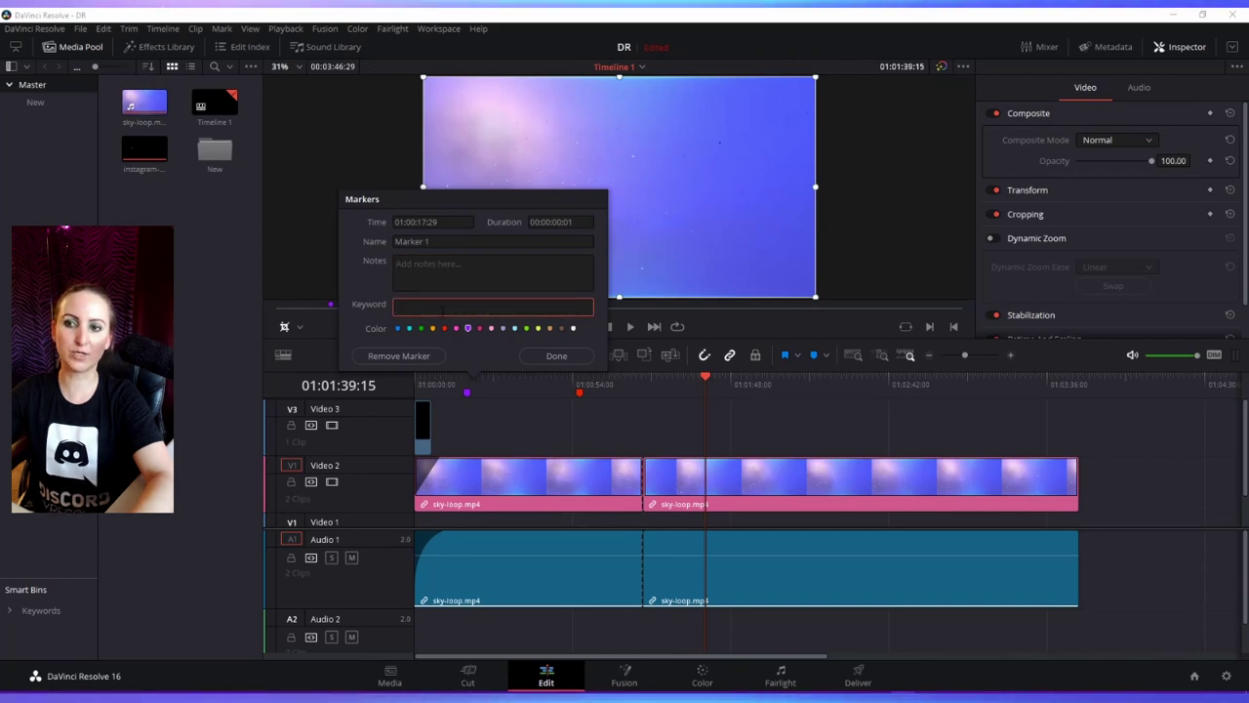
{"action": "left_click", "coordinate": [398, 356]}
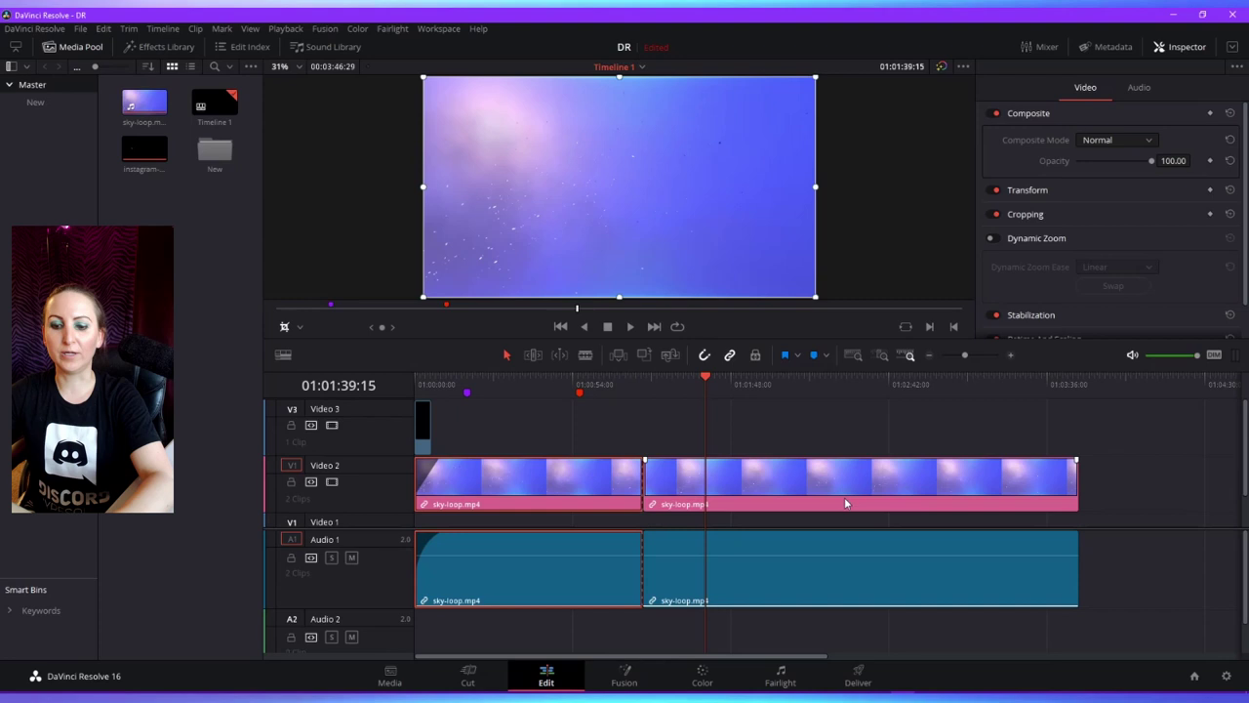
- Move all timeline clips down one video track, placing the two sky-loop.mp4 clips on Video 1 and the short clip on Video 2
{"action": "scroll", "coordinate": [844, 497], "scroll_direction": "down", "scroll_amount": 3}
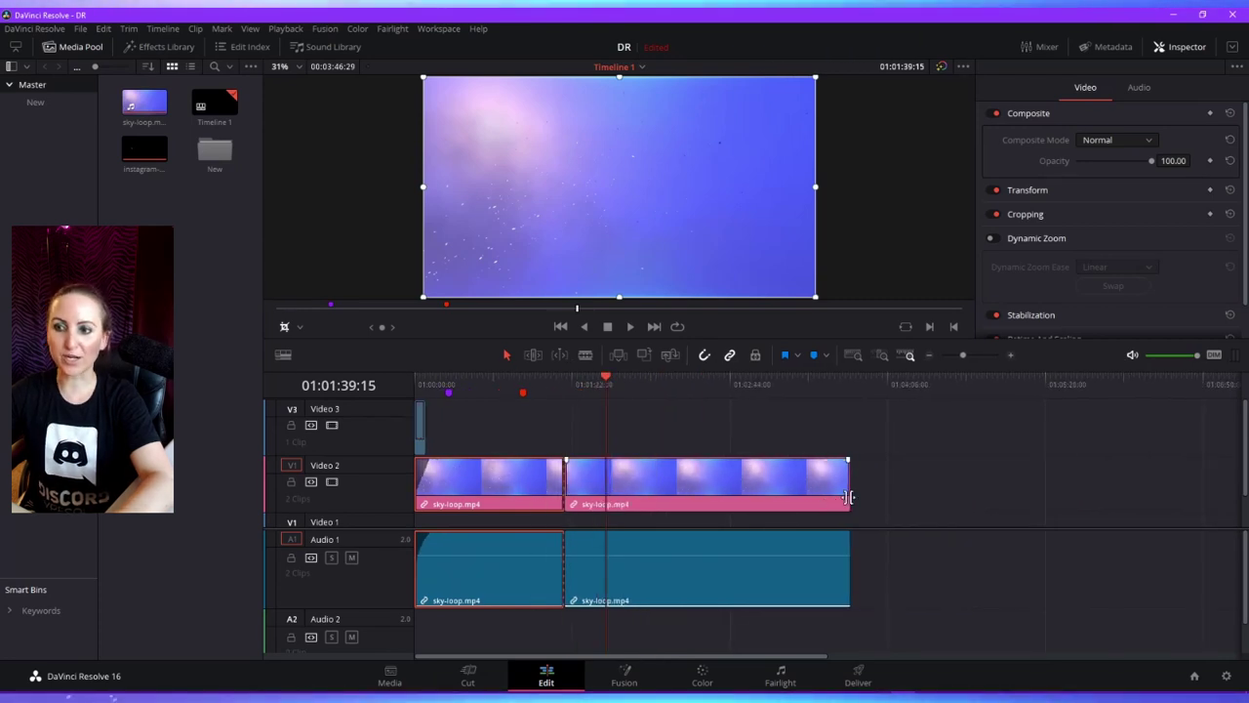
{"action": "left_click_drag", "start_coordinate": [882, 421], "coordinate": [353, 610]}
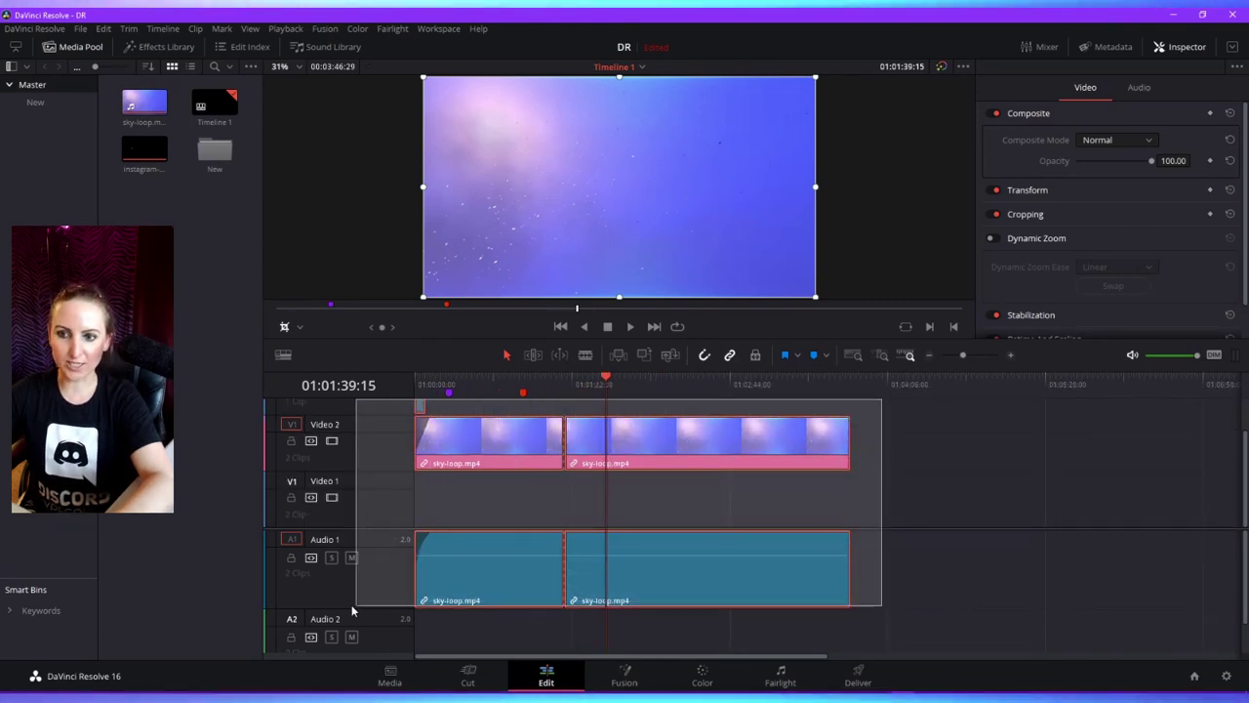
{"action": "left_click_drag", "start_coordinate": [515, 458], "coordinate": [511, 391]}
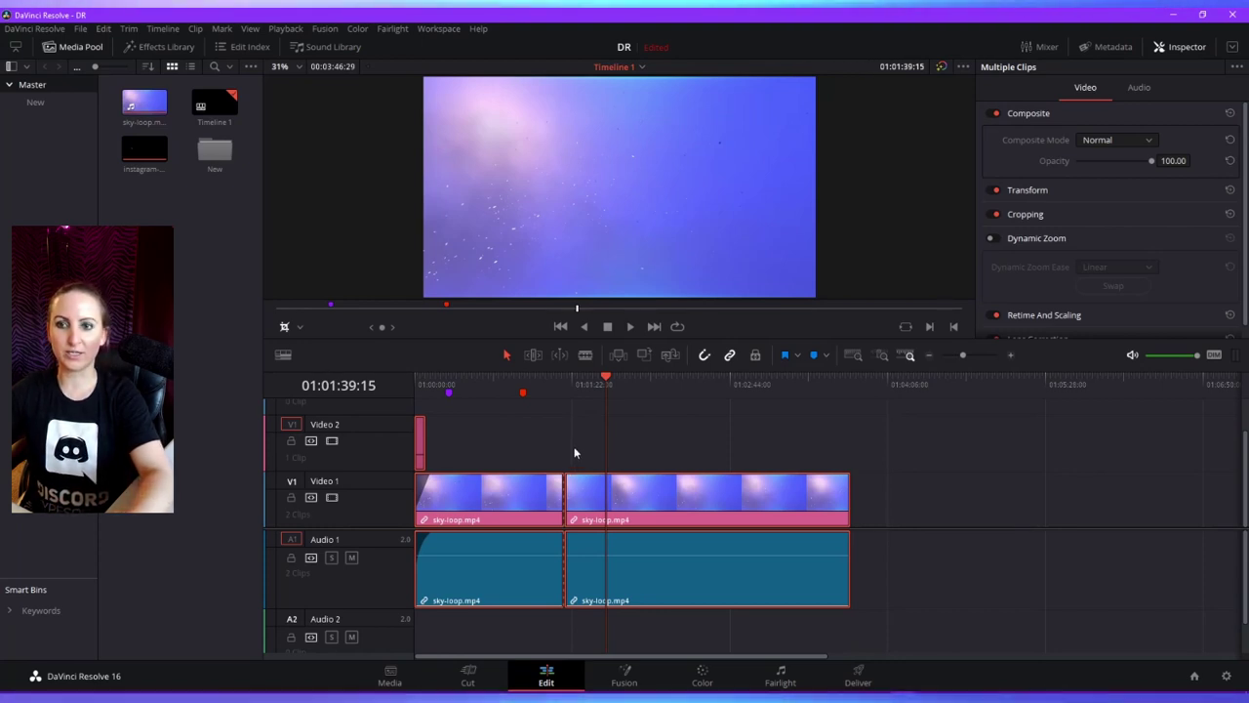
- Change the speed of the first sky-loop.mp4 clip on Video 1 to 140%
{"action": "left_click", "coordinate": [486, 509]}
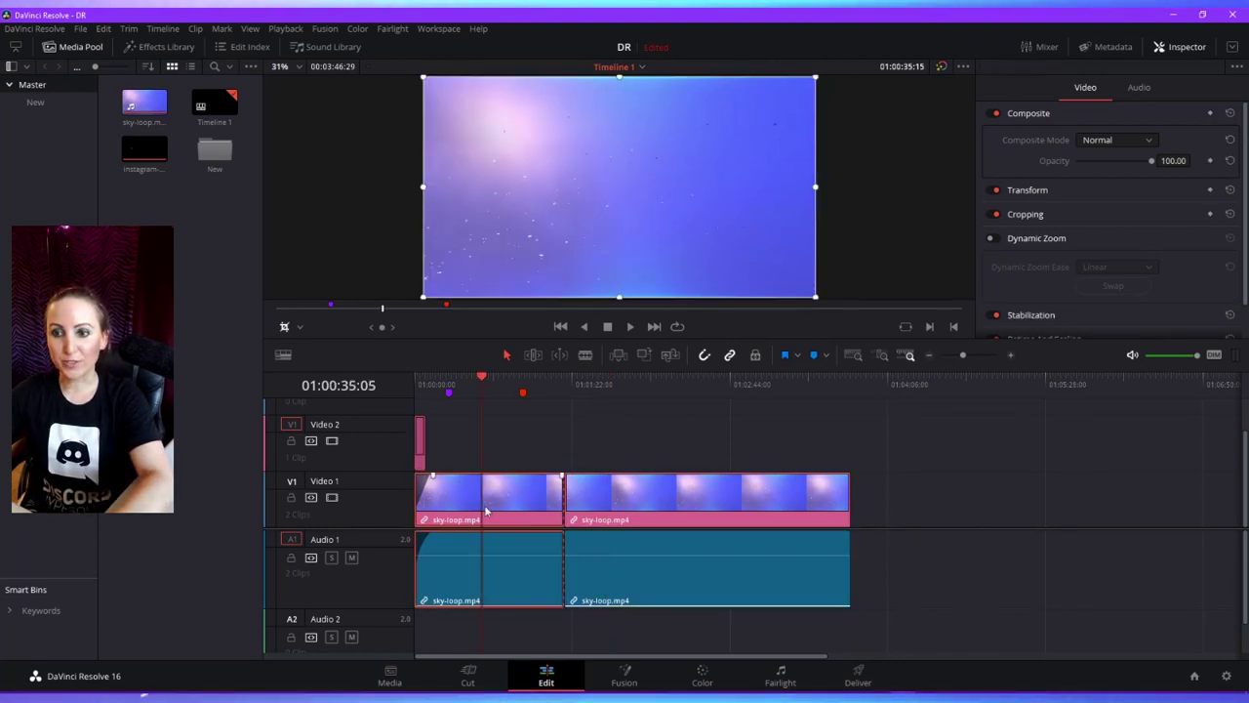
{"action": "right_click", "coordinate": [486, 510]}
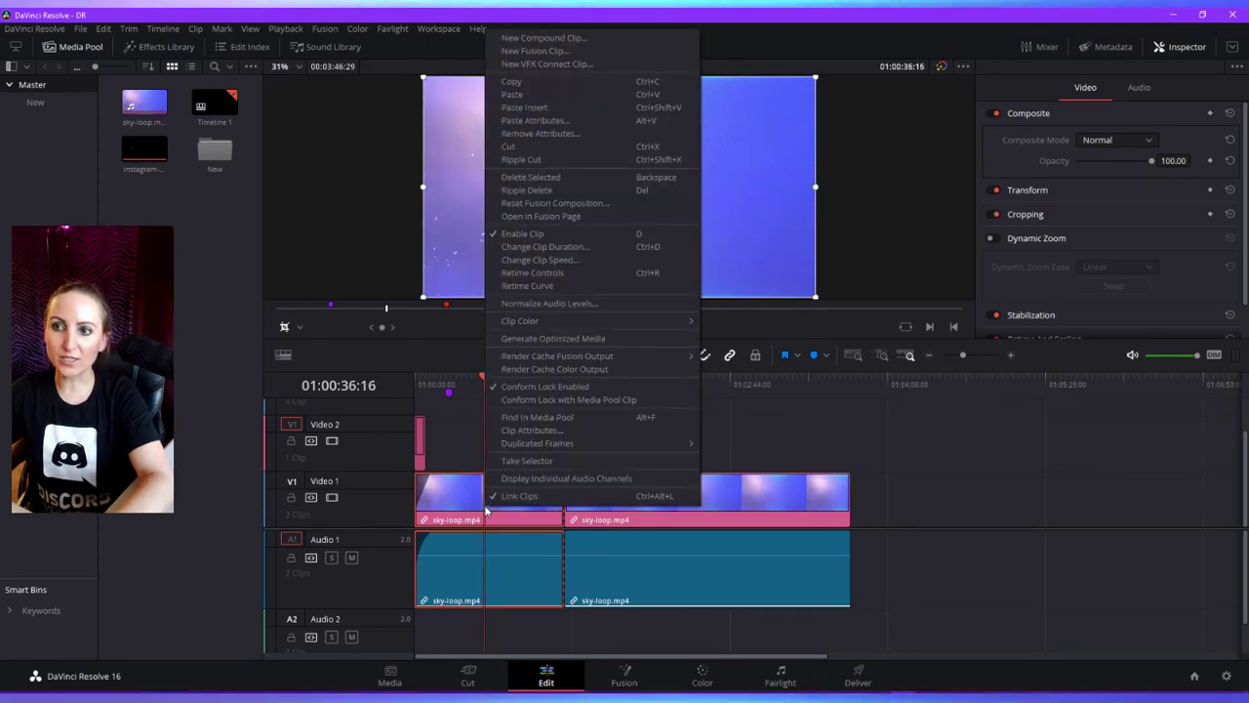
{"action": "left_click", "coordinate": [565, 262]}
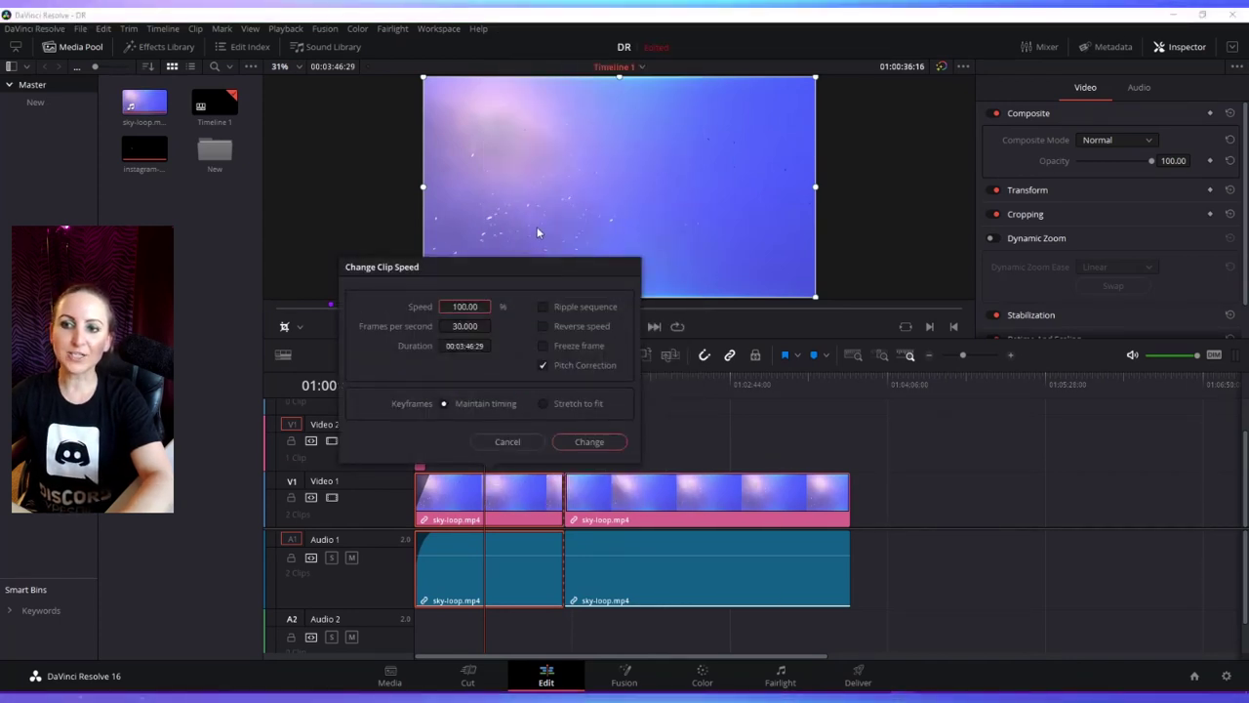
{"action": "left_click", "coordinate": [474, 307]}
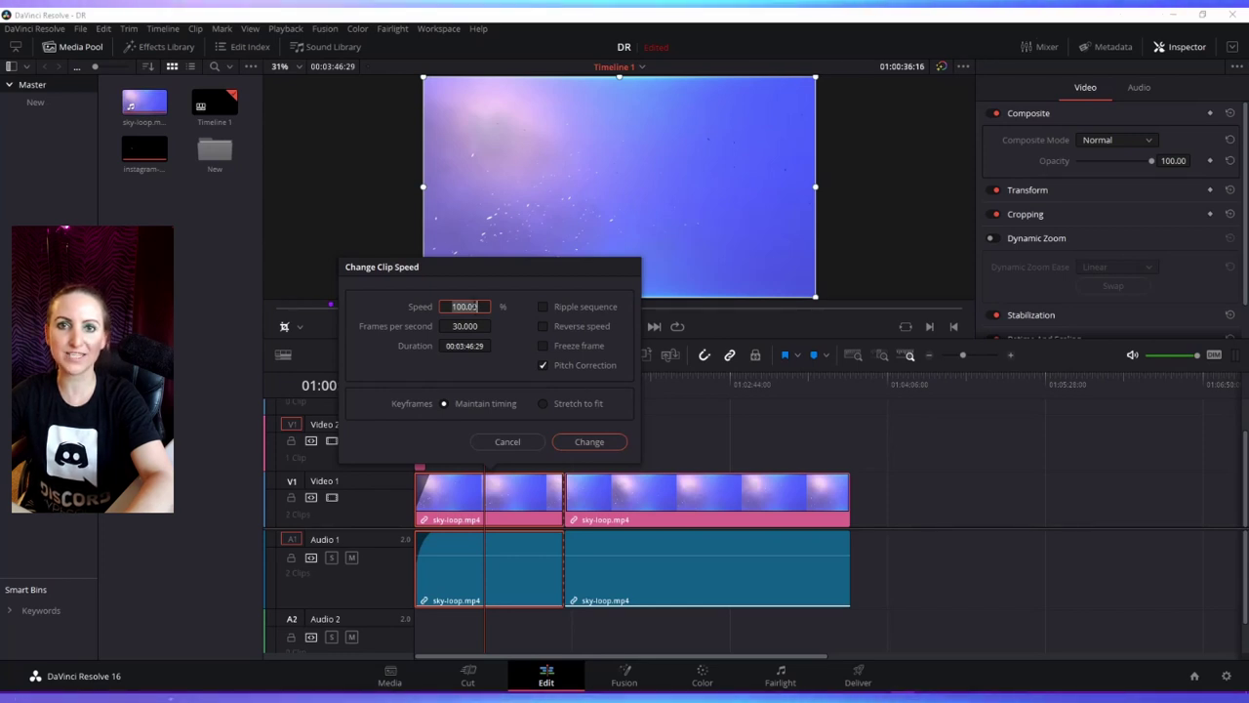
{"action": "type", "text": "140"}
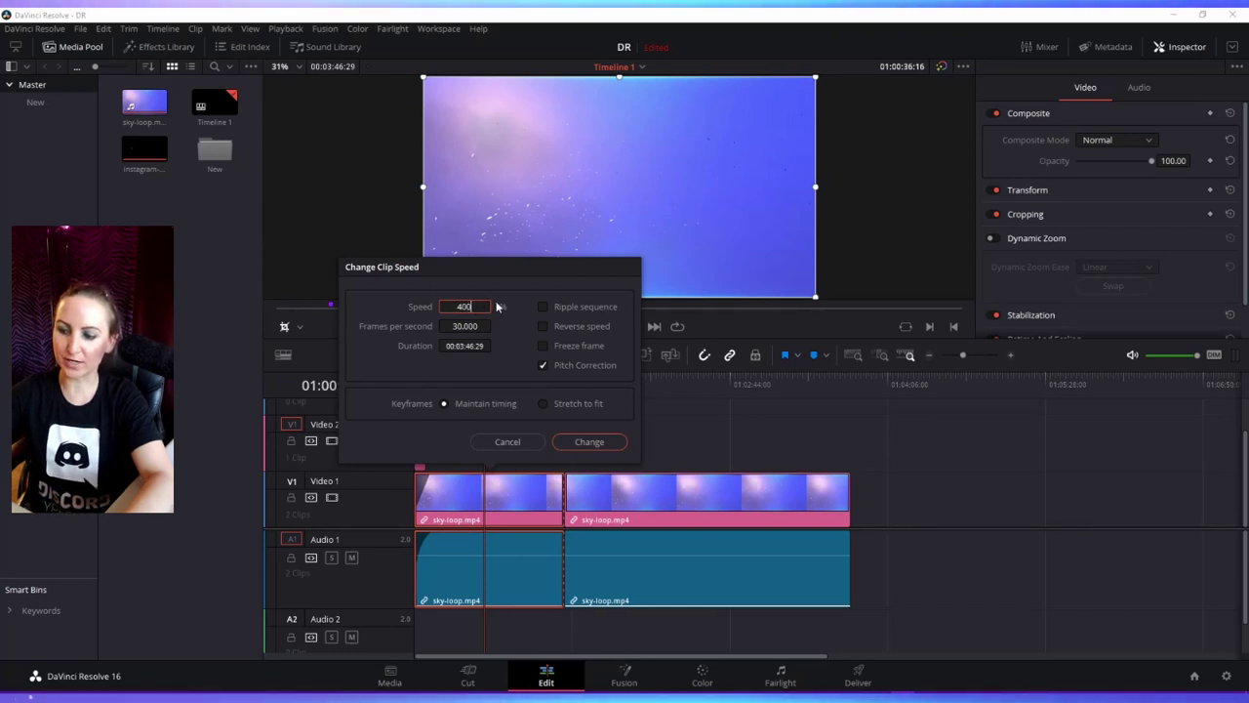
{"action": "key", "text": "Return"}
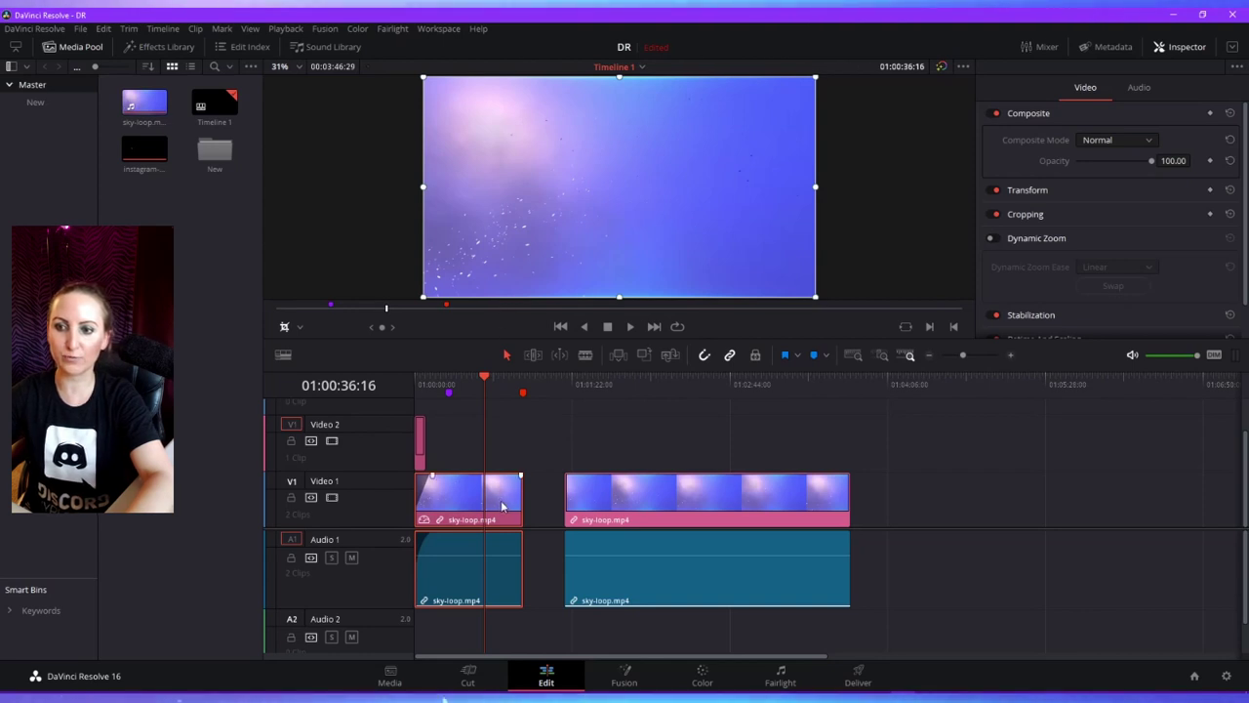
- Play back part of the first sky-loop.mp4 clip from about 01:00:25 to check its speed
{"action": "left_click", "coordinate": [428, 400]}
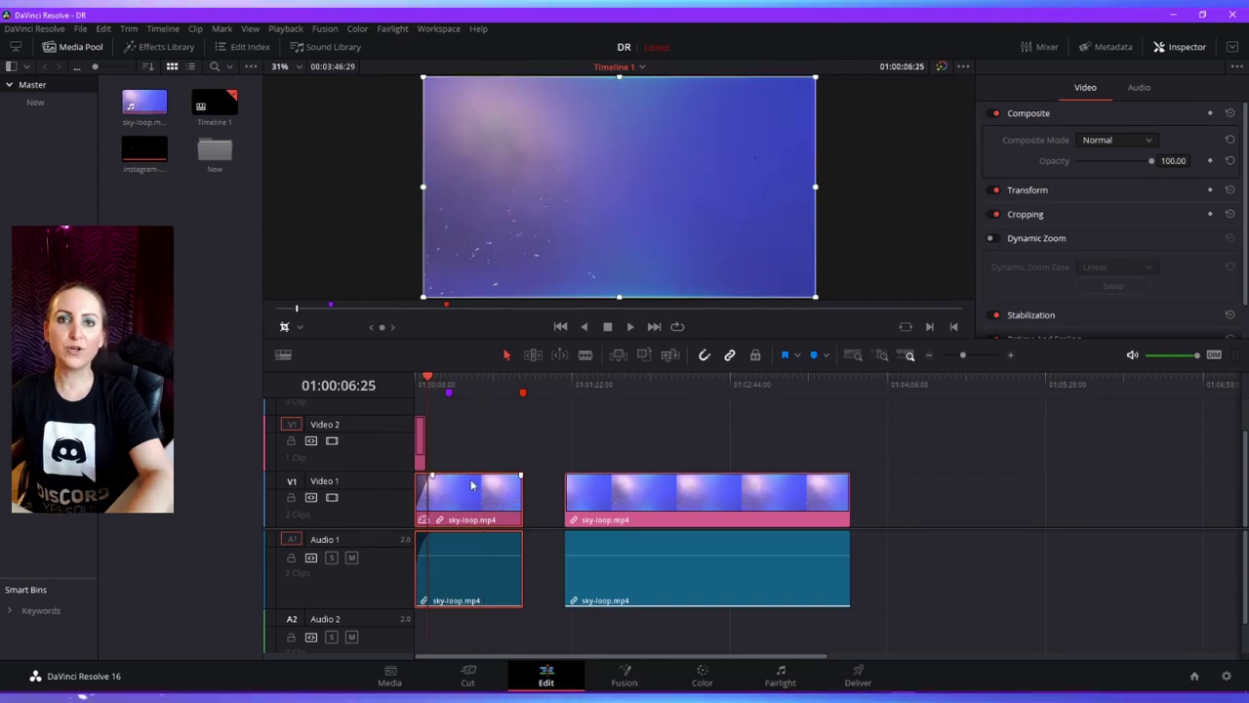
{"action": "left_click", "coordinate": [464, 390]}
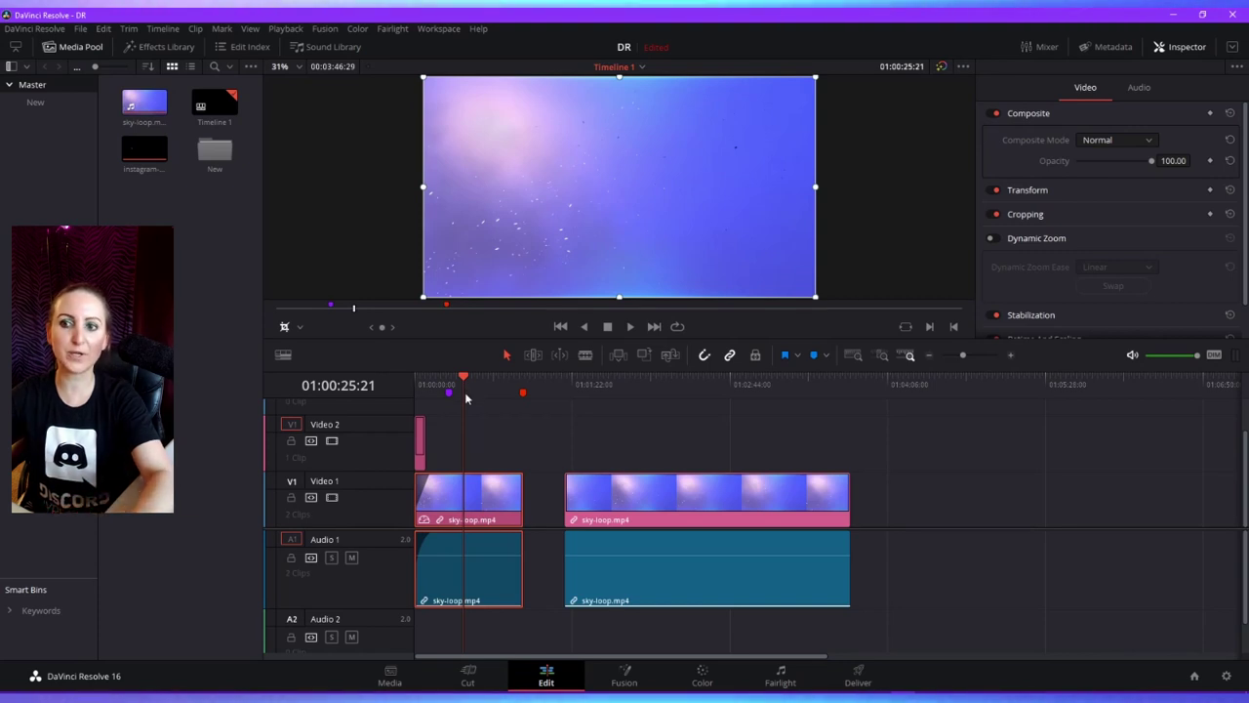
{"action": "key", "text": "space"}
- Review the first sky-loop.mp4 clip's speed settings and its duration settings
{"action": "key", "text": "r"}
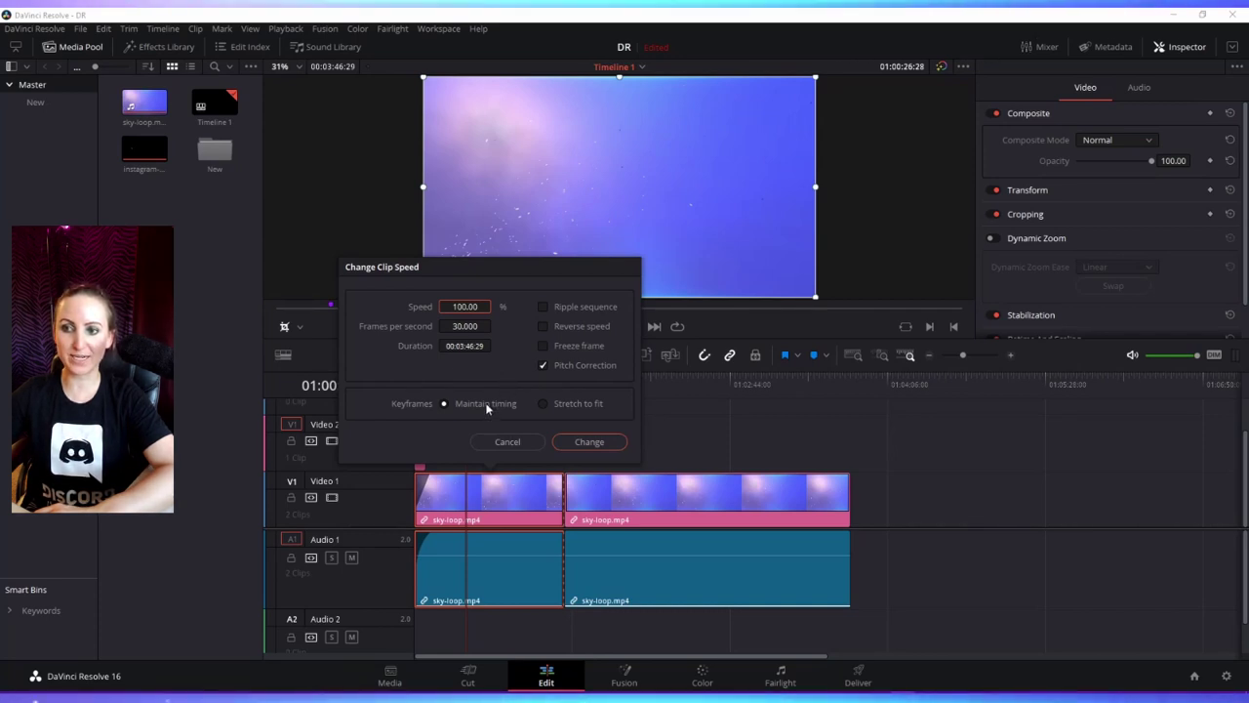
{"action": "left_click", "coordinate": [582, 442]}
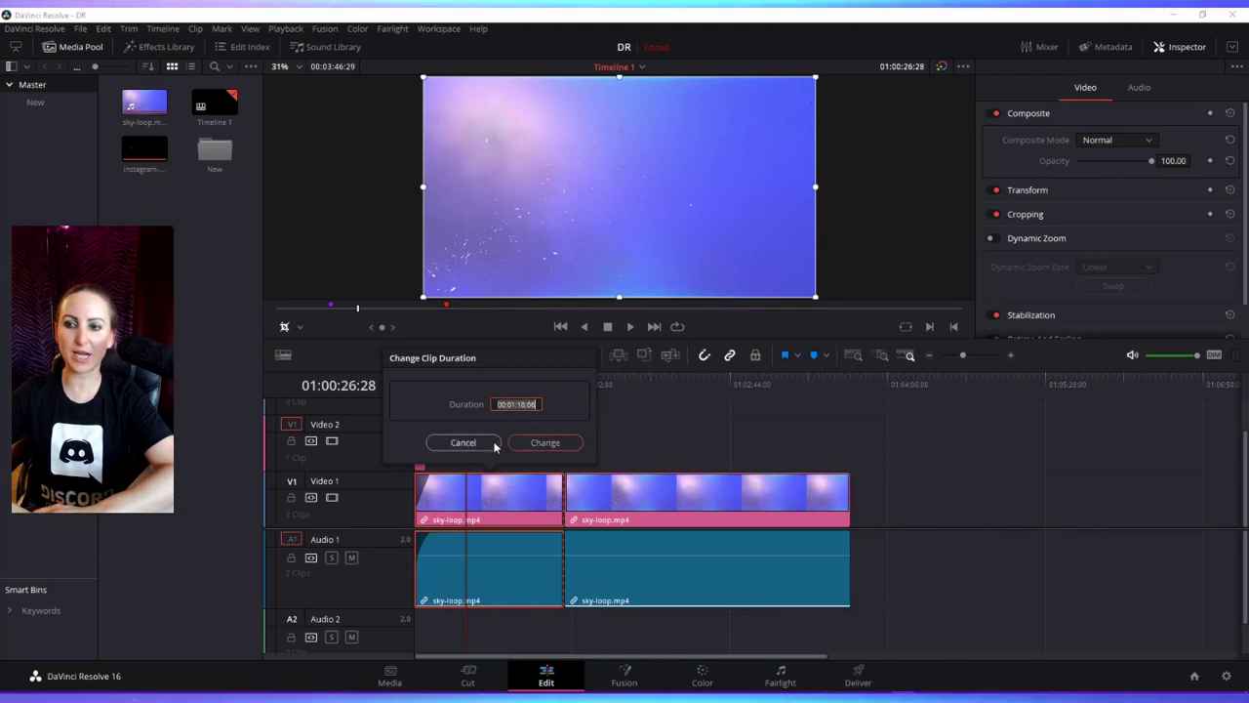
{"action": "left_click", "coordinate": [463, 442]}
- Shift the second sky-loop.mp4 clip slightly later and split it with the Blade tool at about 01:02:01
{"action": "left_click", "coordinate": [684, 495]}
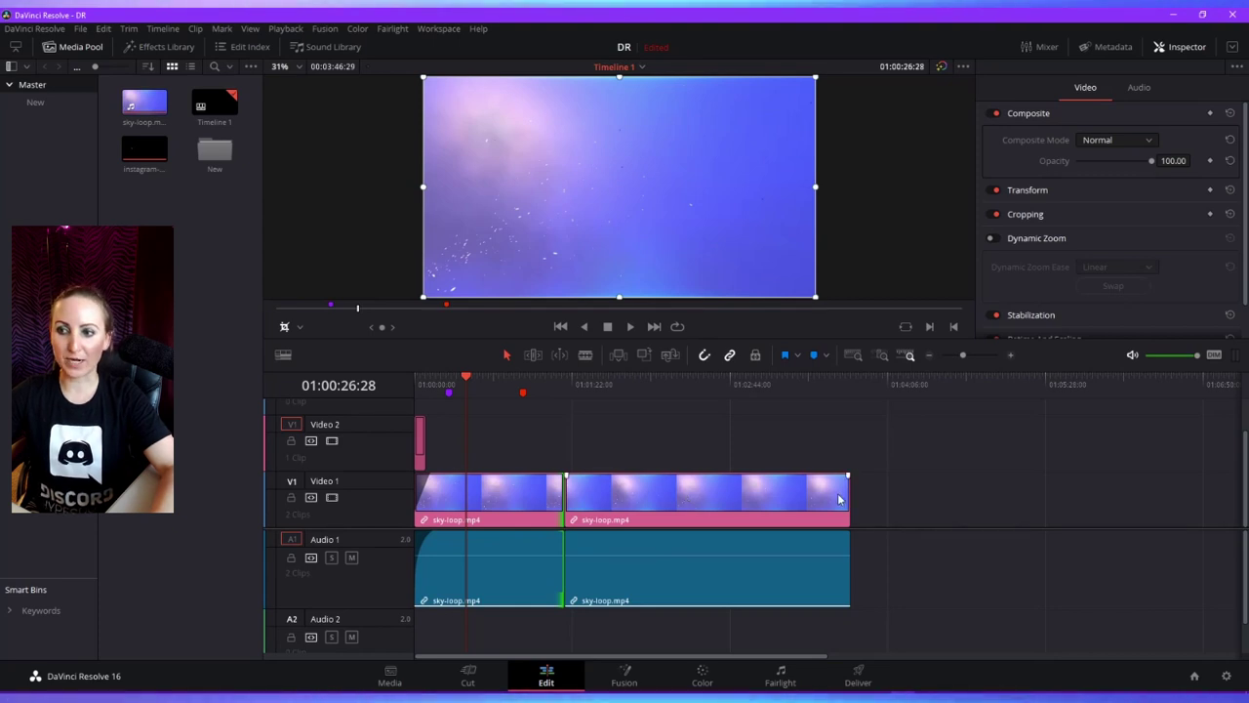
{"action": "mouse_move", "coordinate": [839, 499]}
{"action": "left_mouse_down"}
{"action": "mouse_move", "coordinate": [702, 510]}
{"action": "mouse_move", "coordinate": [850, 512]}
{"action": "left_mouse_up"}
{"action": "left_click_drag", "start_coordinate": [696, 493], "coordinate": [657, 507]}
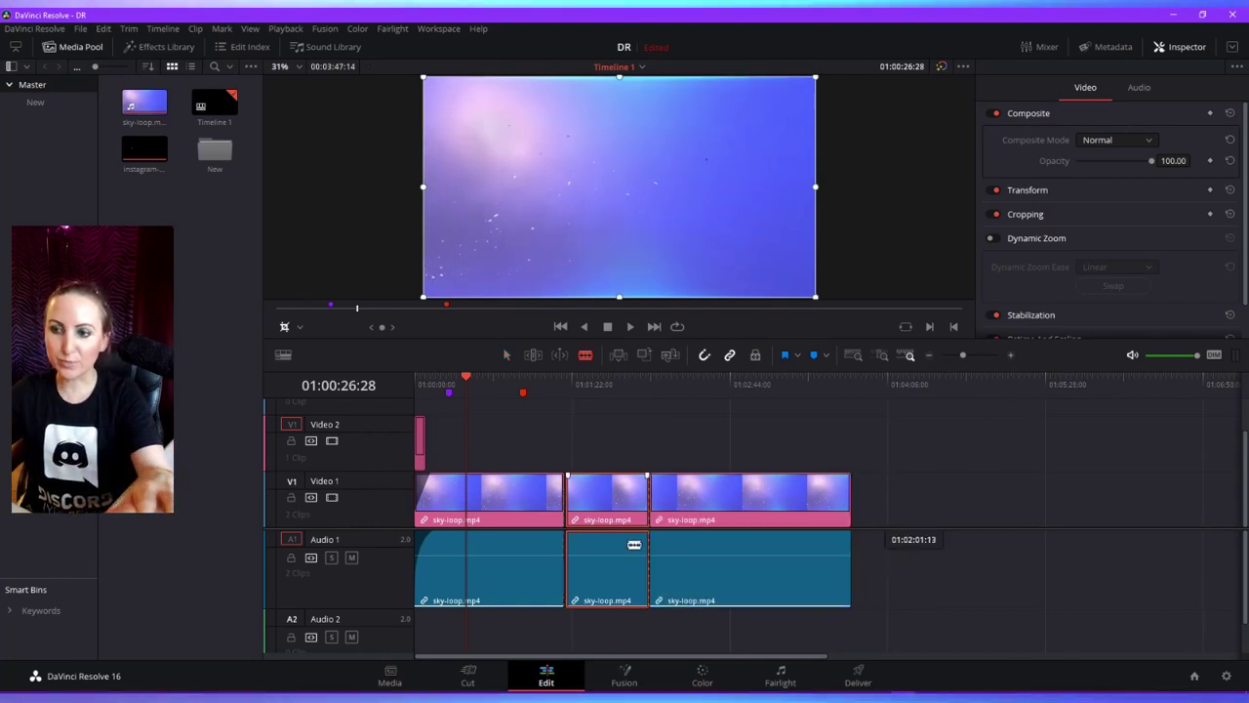
{"action": "key", "text": "a"}
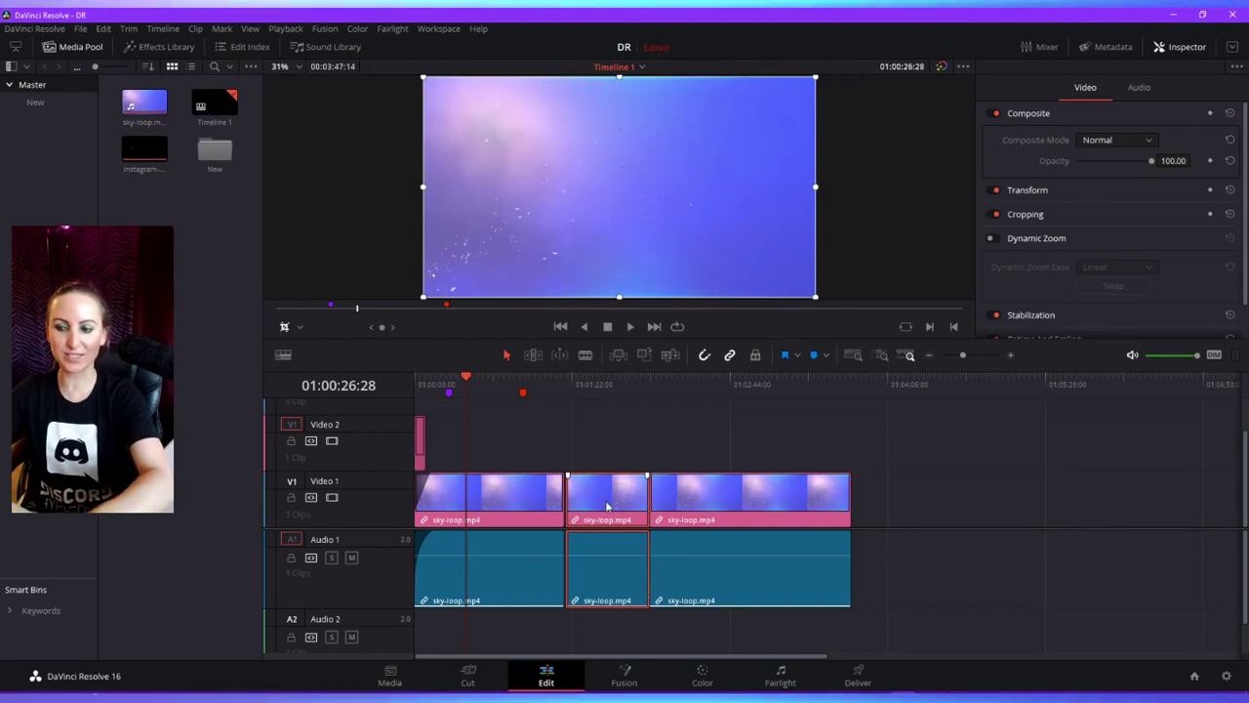
- Try a ripple delete of the middle sky-loop.mp4 segment and undo it
{"action": "key", "text": "Delete"}
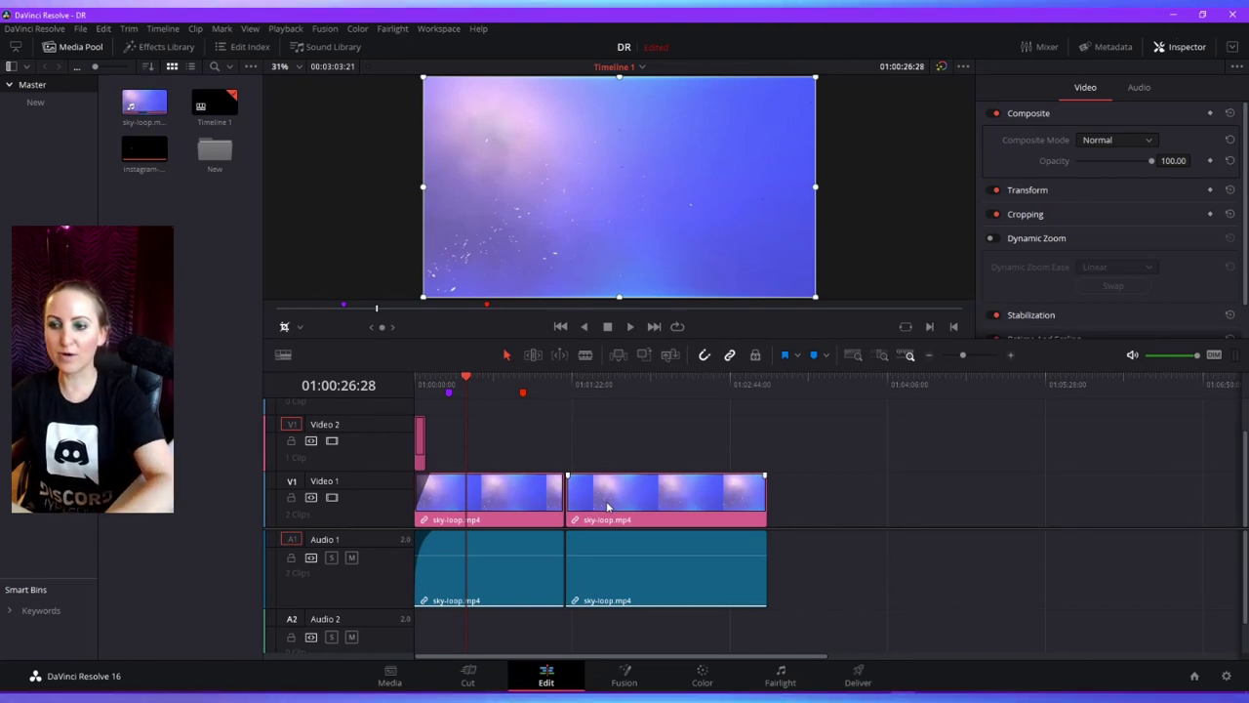
{"action": "key", "text": "ctrl+z"}
- Delete the middle sky-loop.mp4 segment without rippling, and move the remaining clip back against the end of the first clip
{"action": "left_click", "coordinate": [599, 506]}
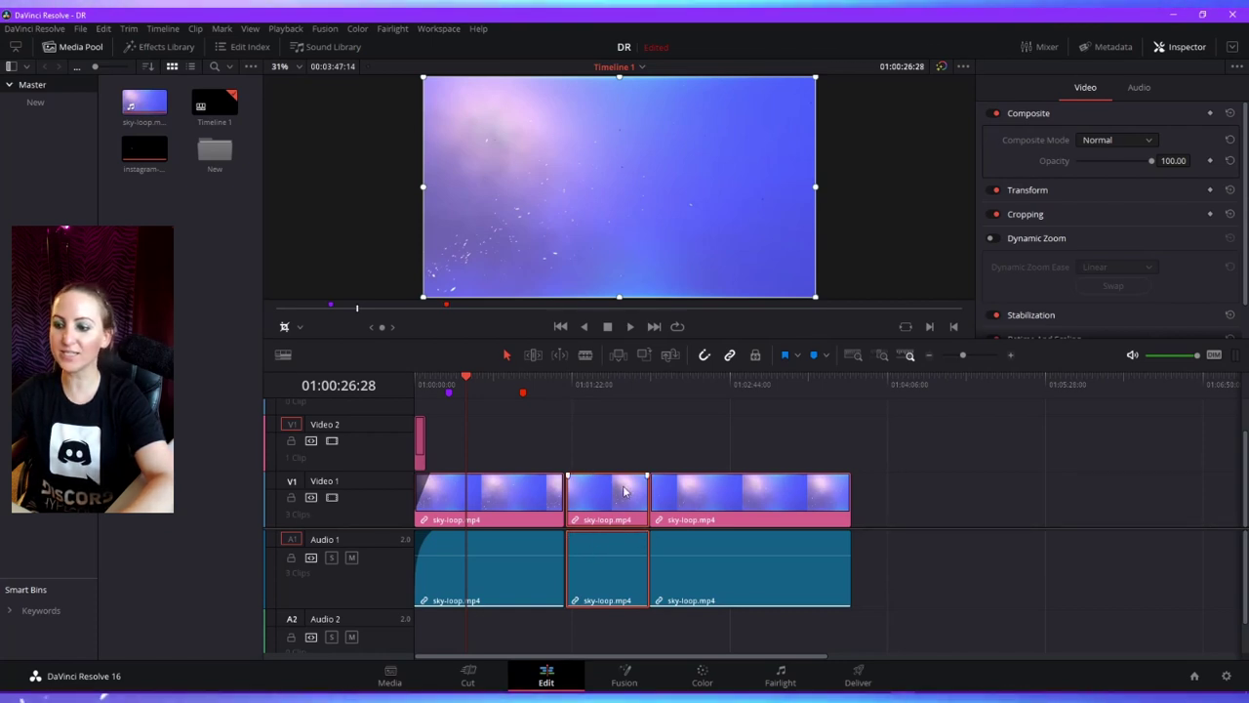
{"action": "key", "text": "Delete"}
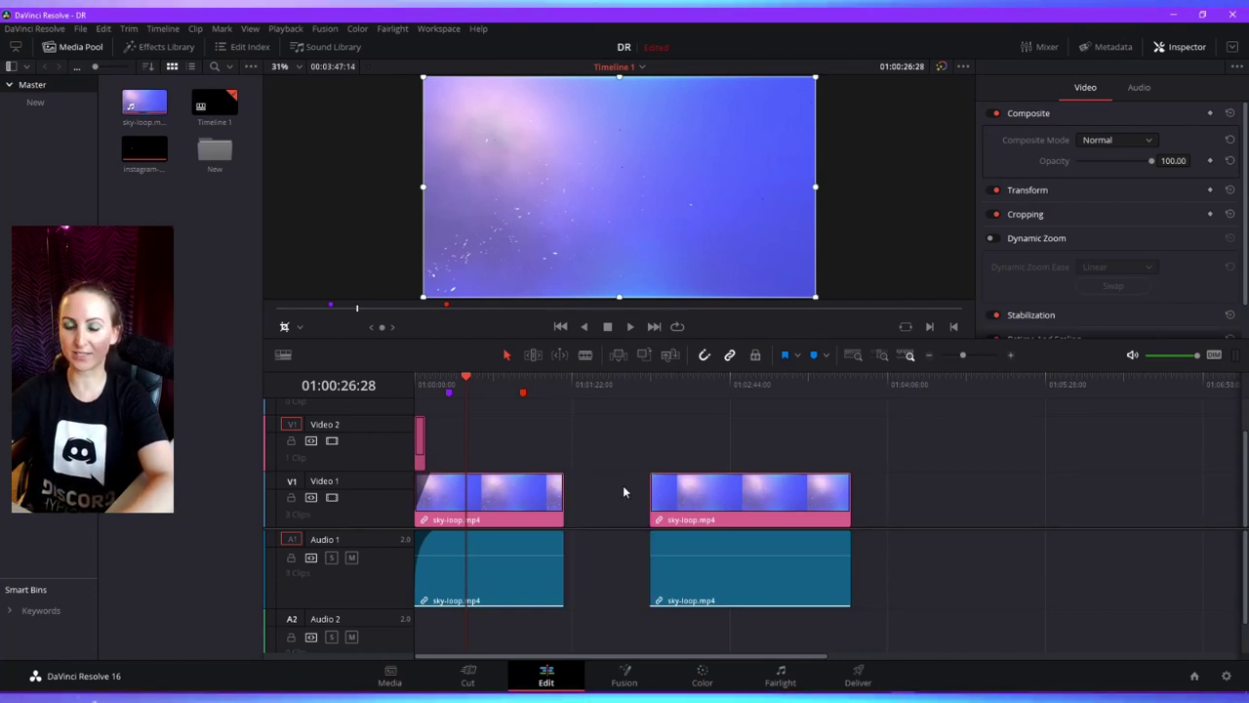
{"action": "left_click_drag", "start_coordinate": [652, 493], "coordinate": [695, 492]}
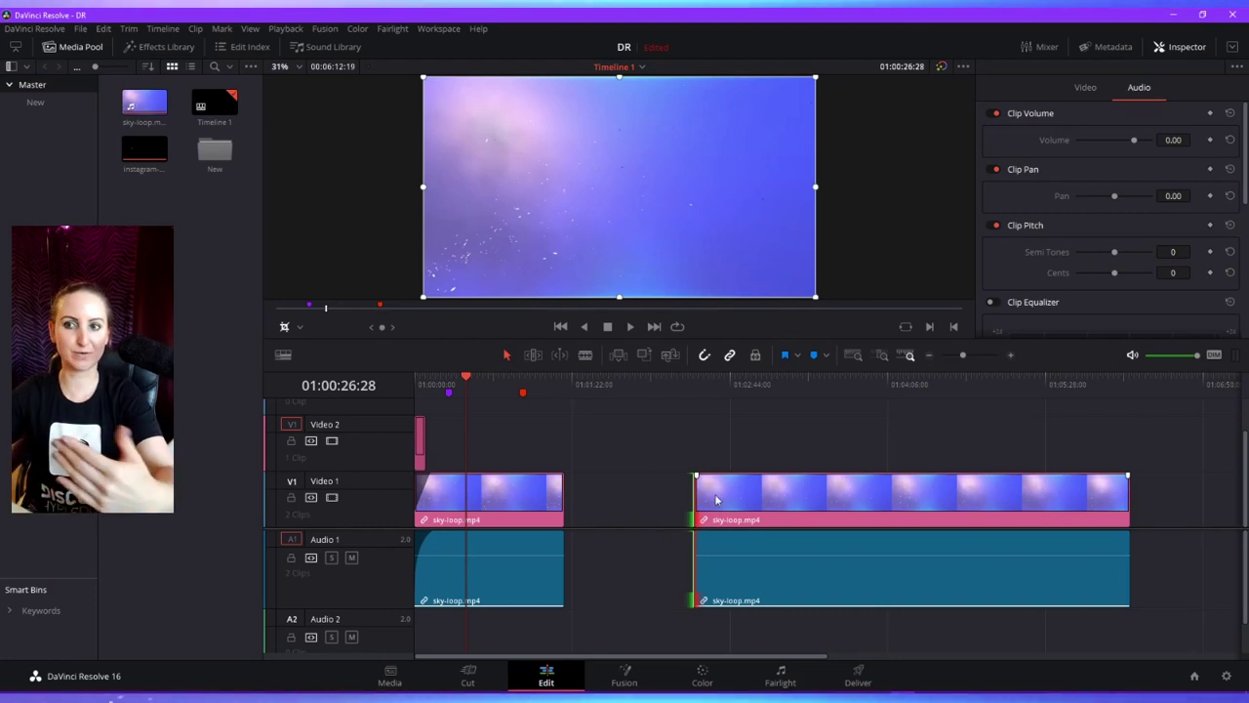
{"action": "left_click_drag", "start_coordinate": [731, 502], "coordinate": [567, 495]}
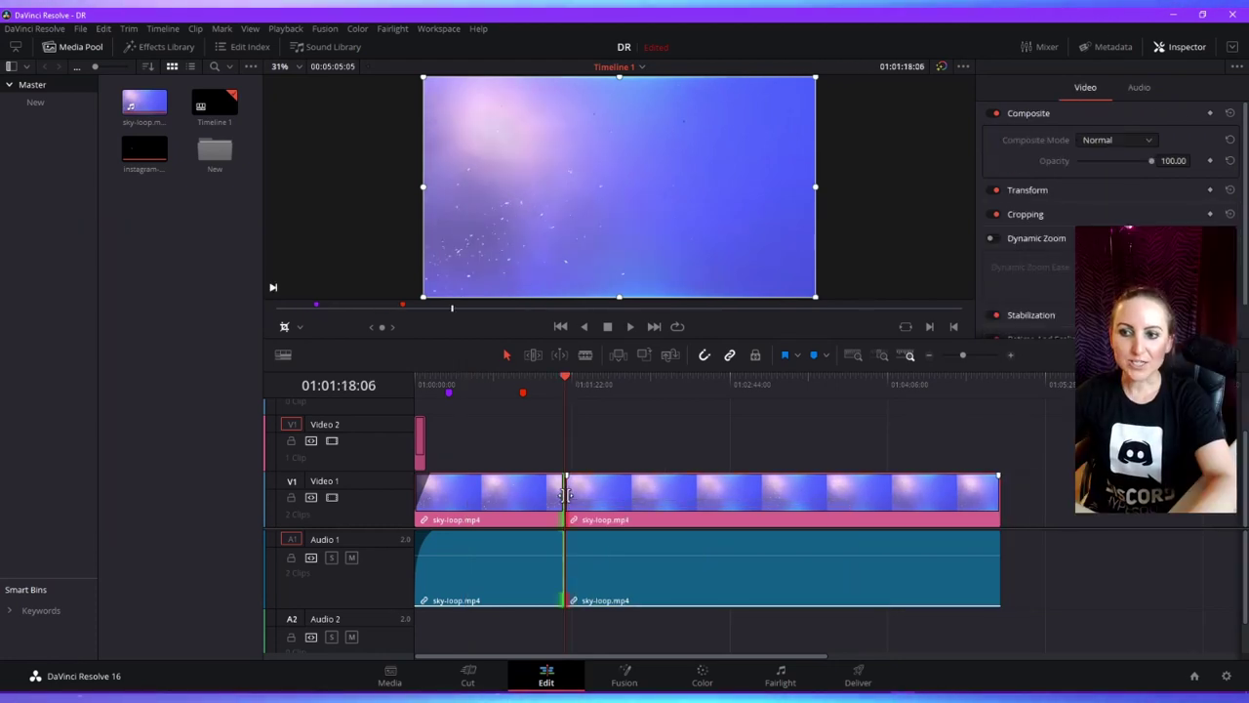
- Open the Effects Library, enlarge it vertically, and list the Video Transitions
{"action": "right_click", "coordinate": [566, 498]}
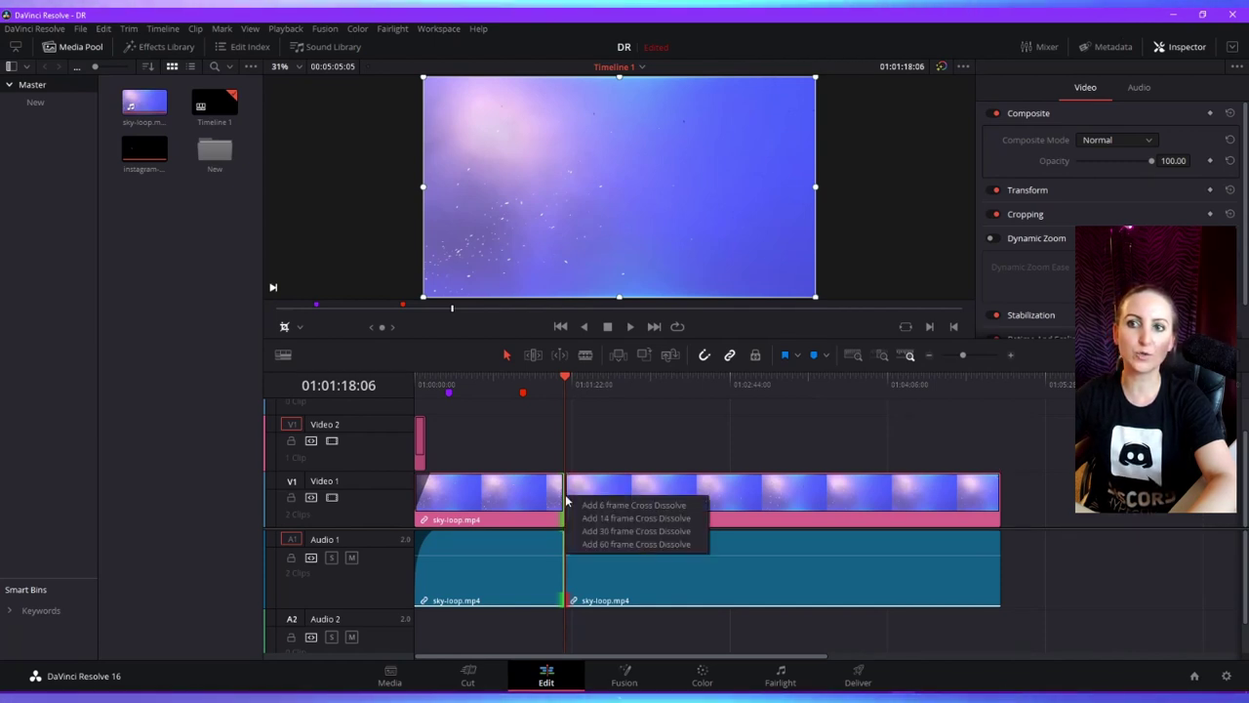
{"action": "left_click", "coordinate": [168, 47]}
{"action": "left_click_drag", "start_coordinate": [168, 361], "coordinate": [178, 206]}
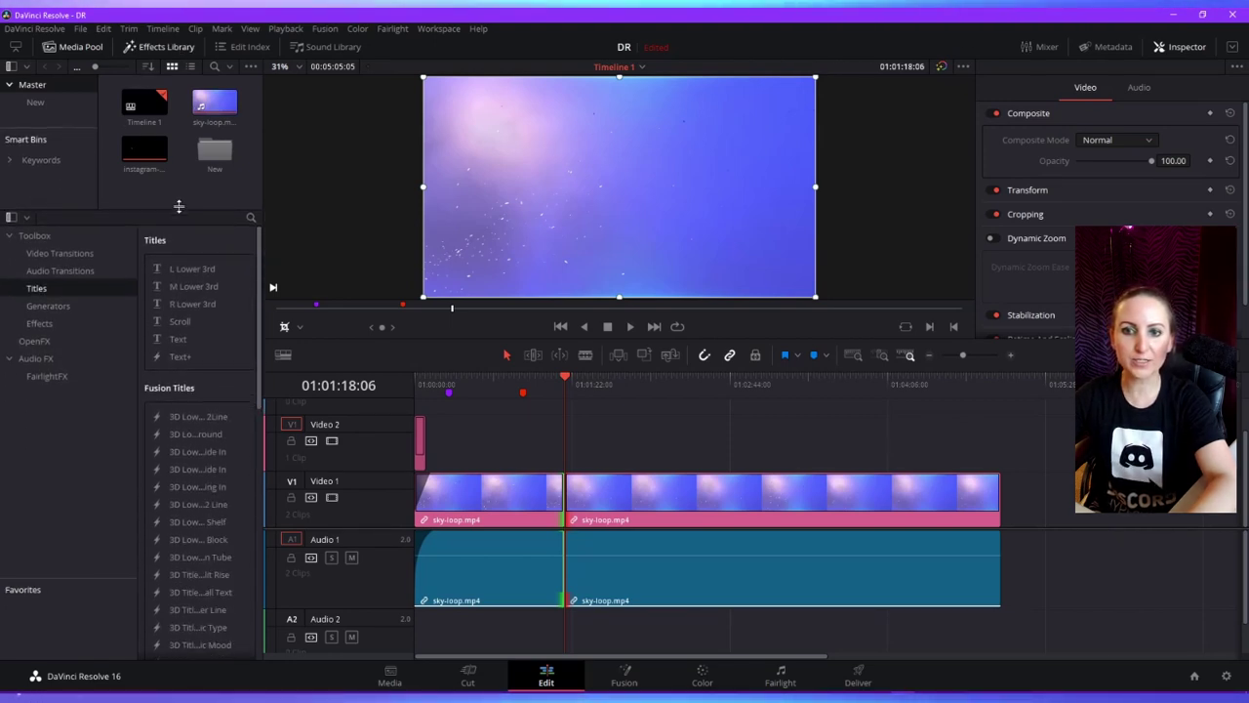
{"action": "left_click", "coordinate": [53, 254]}
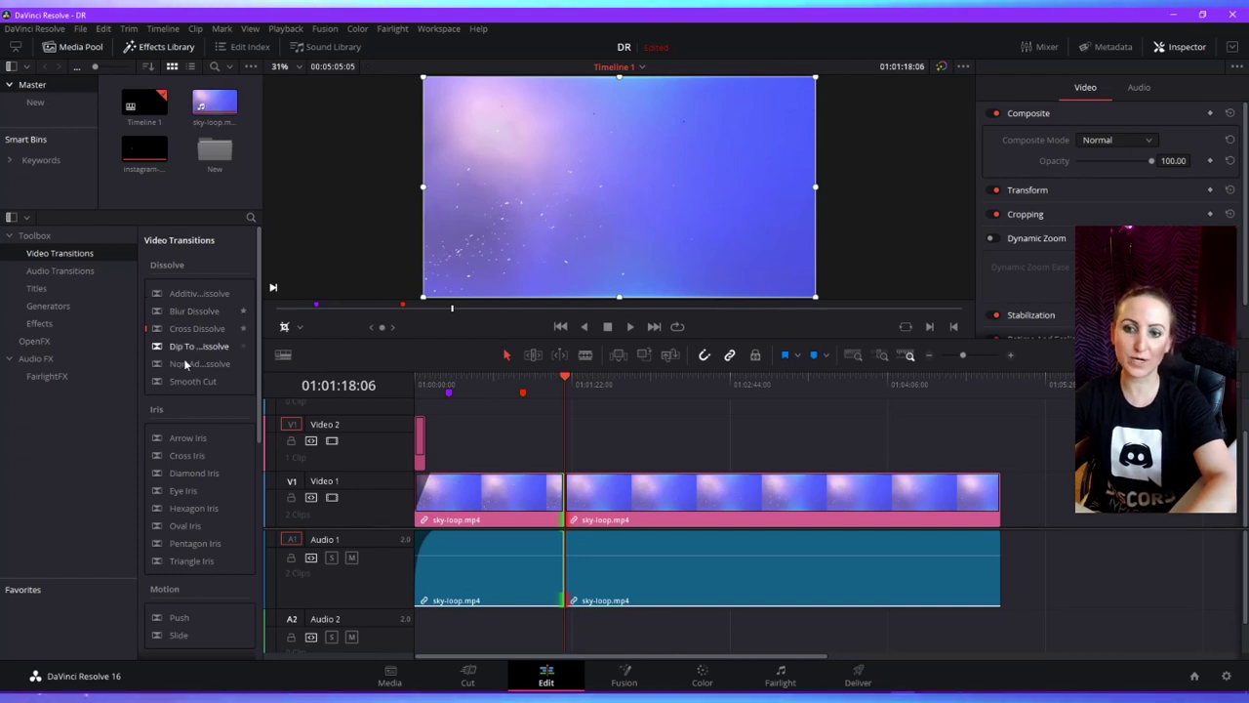
- Look through the video transitions, widen the Effects Library to fit their full names, and select Blur Dissolve
{"action": "scroll", "coordinate": [194, 528], "scroll_direction": "down", "scroll_amount": 6}
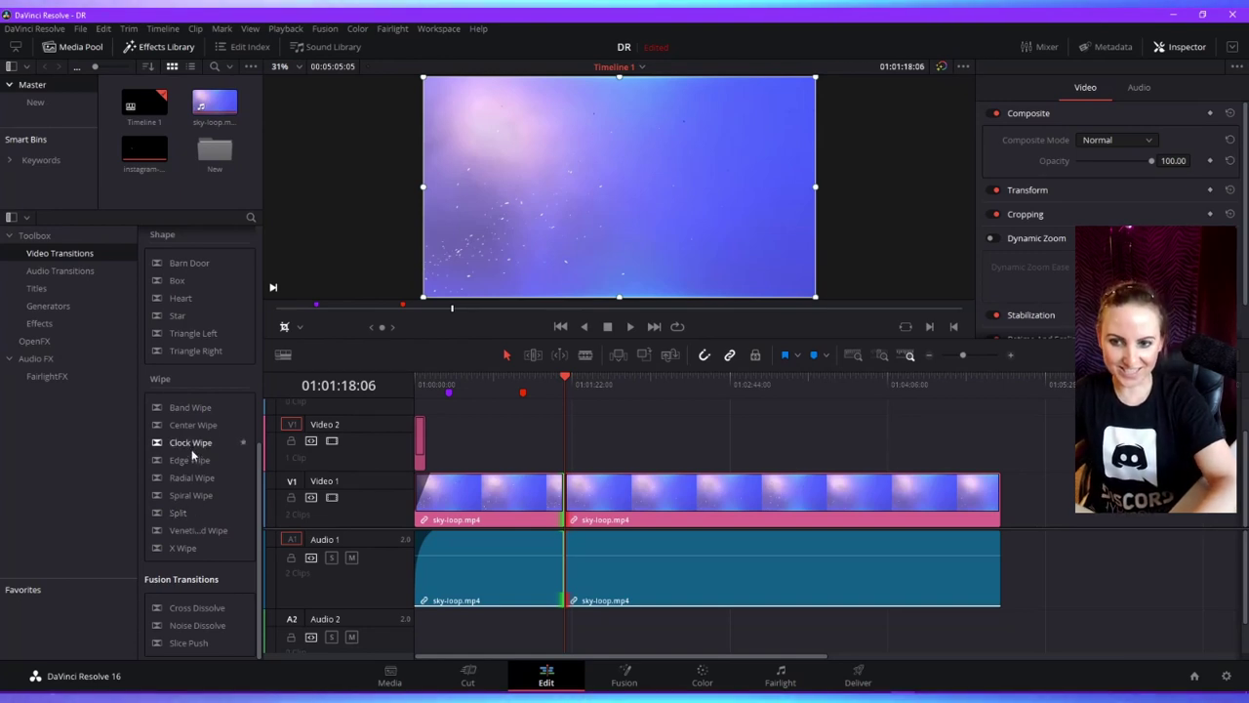
{"action": "scroll", "coordinate": [194, 478], "scroll_direction": "up", "scroll_amount": 5}
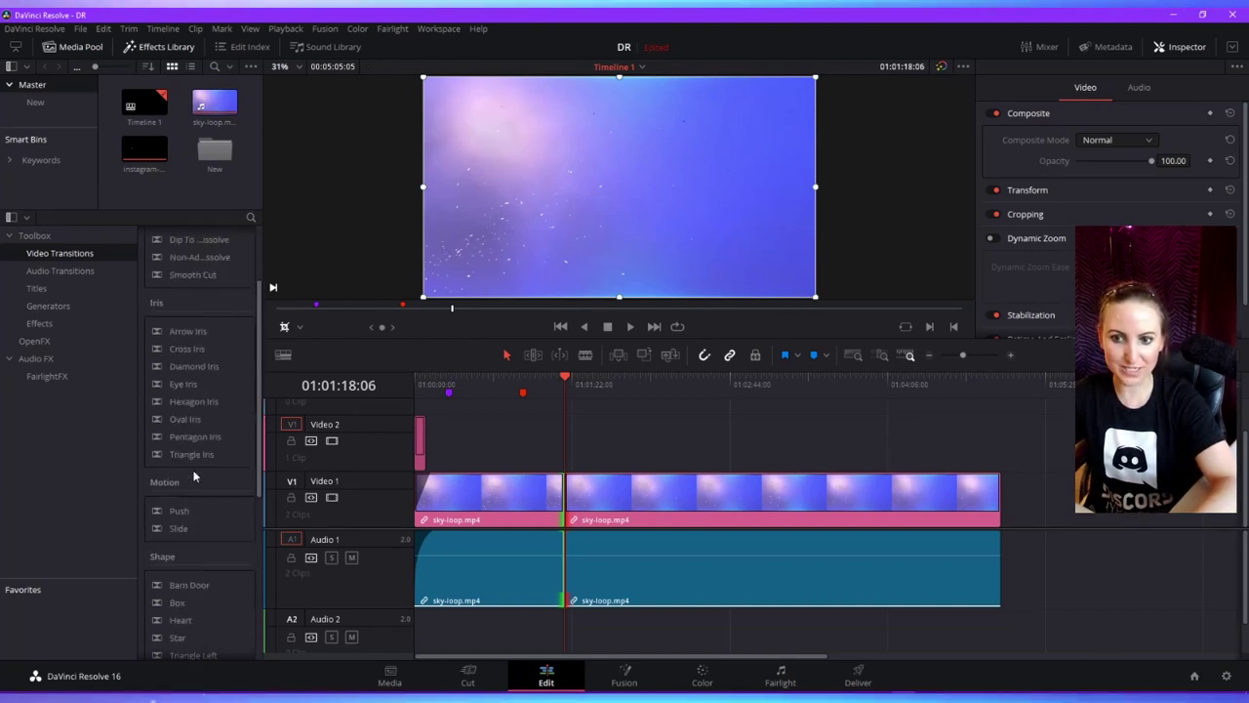
{"action": "scroll", "coordinate": [194, 480], "scroll_direction": "up", "scroll_amount": 3}
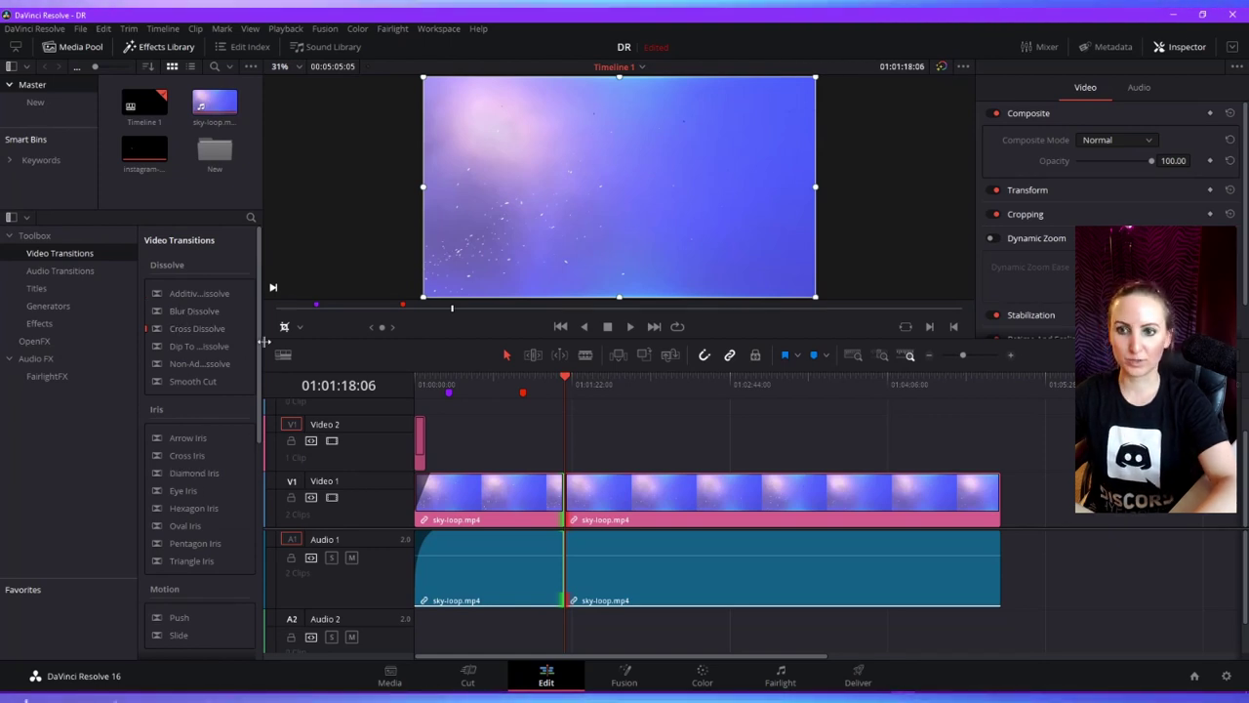
{"action": "left_click_drag", "start_coordinate": [264, 341], "coordinate": [325, 343]}
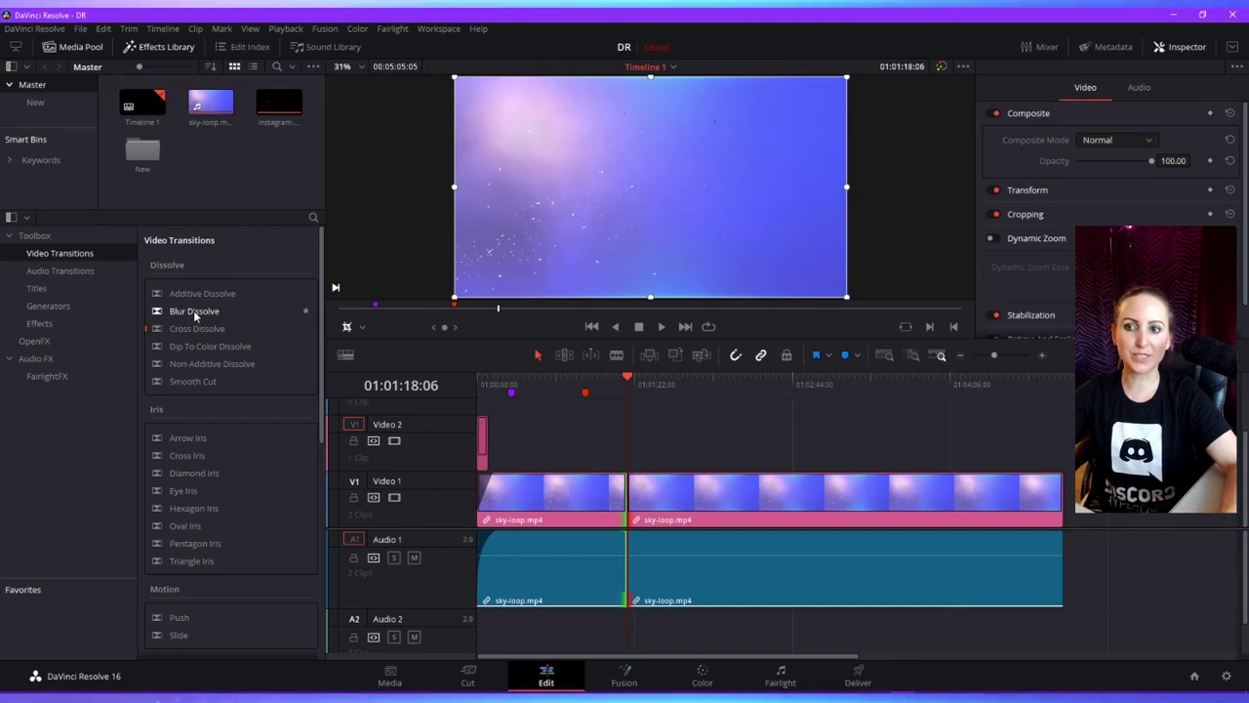
{"action": "left_click", "coordinate": [193, 310]}
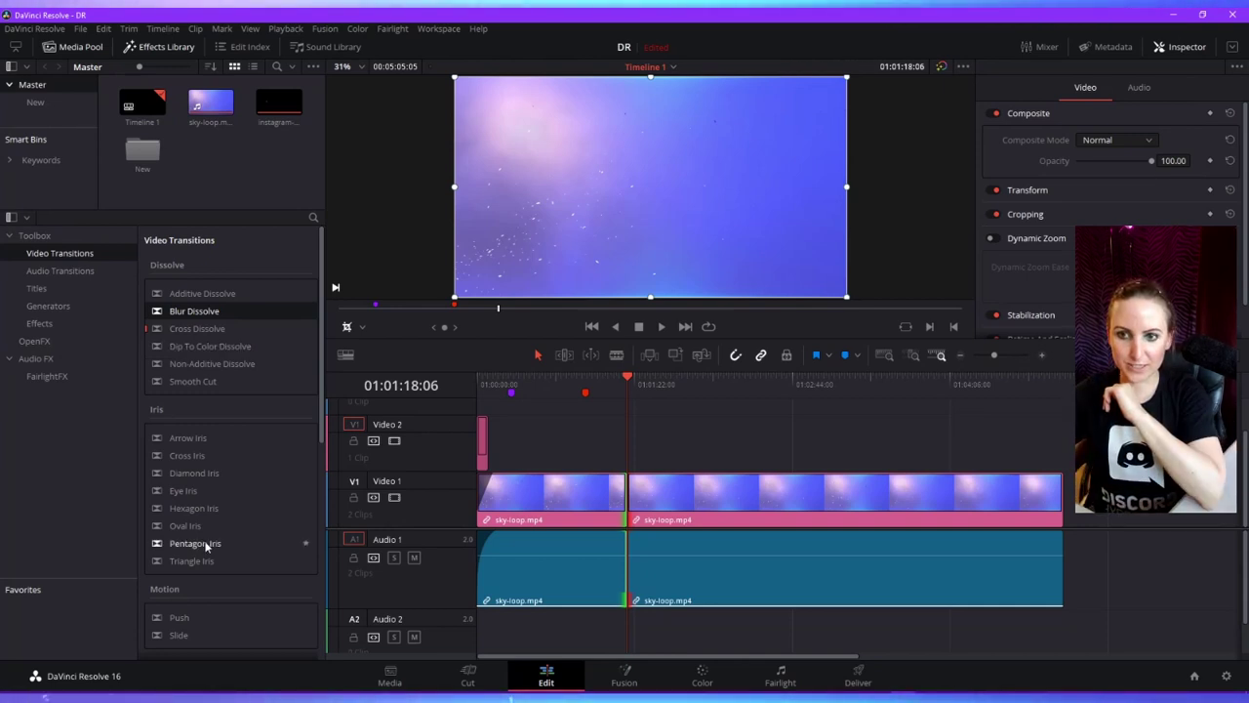
- Browse the audio transitions, titles and generators available in the Effects Library
{"action": "left_click", "coordinate": [84, 272]}
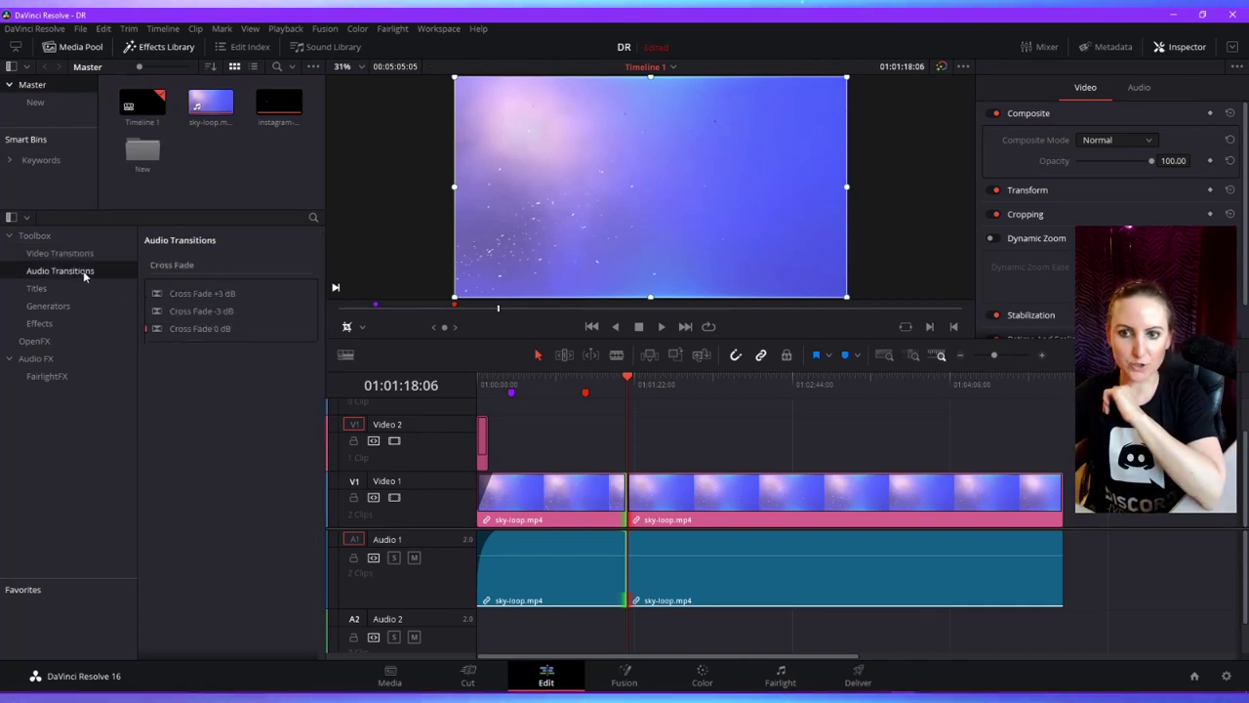
{"action": "left_click", "coordinate": [60, 306]}
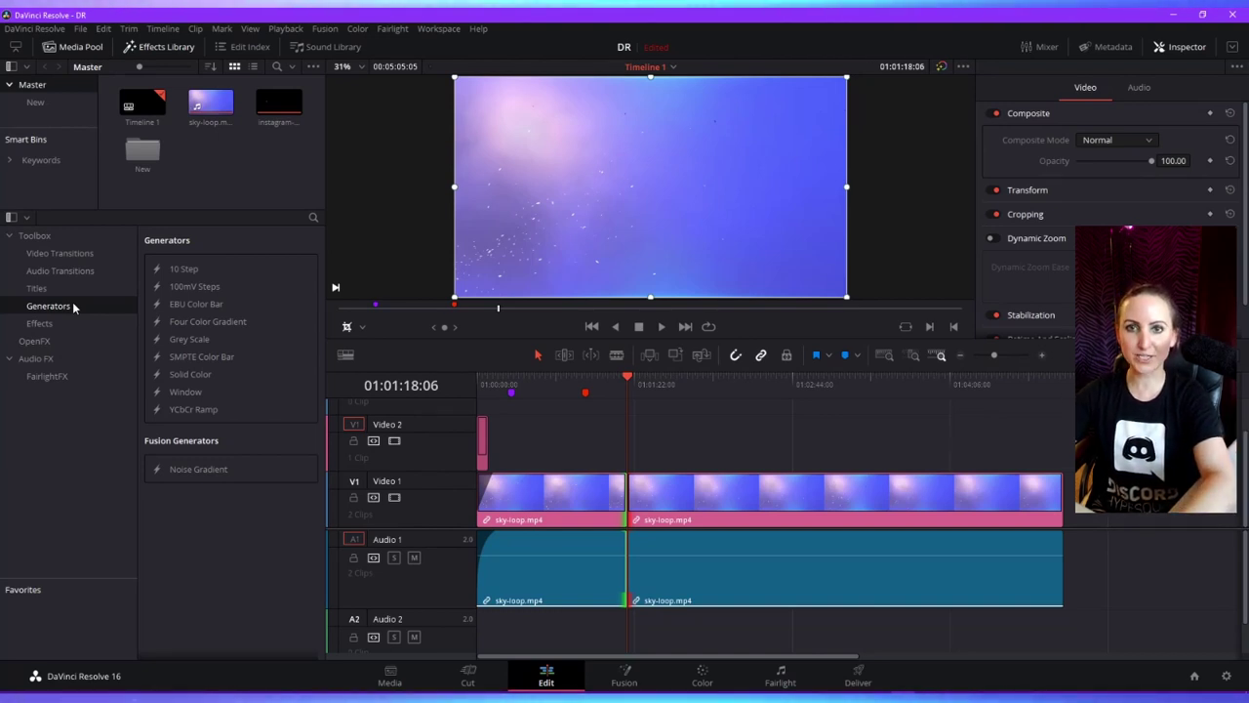
{"action": "left_click", "coordinate": [37, 287]}
{"action": "scroll", "coordinate": [237, 482], "scroll_direction": "down", "scroll_amount": 8}
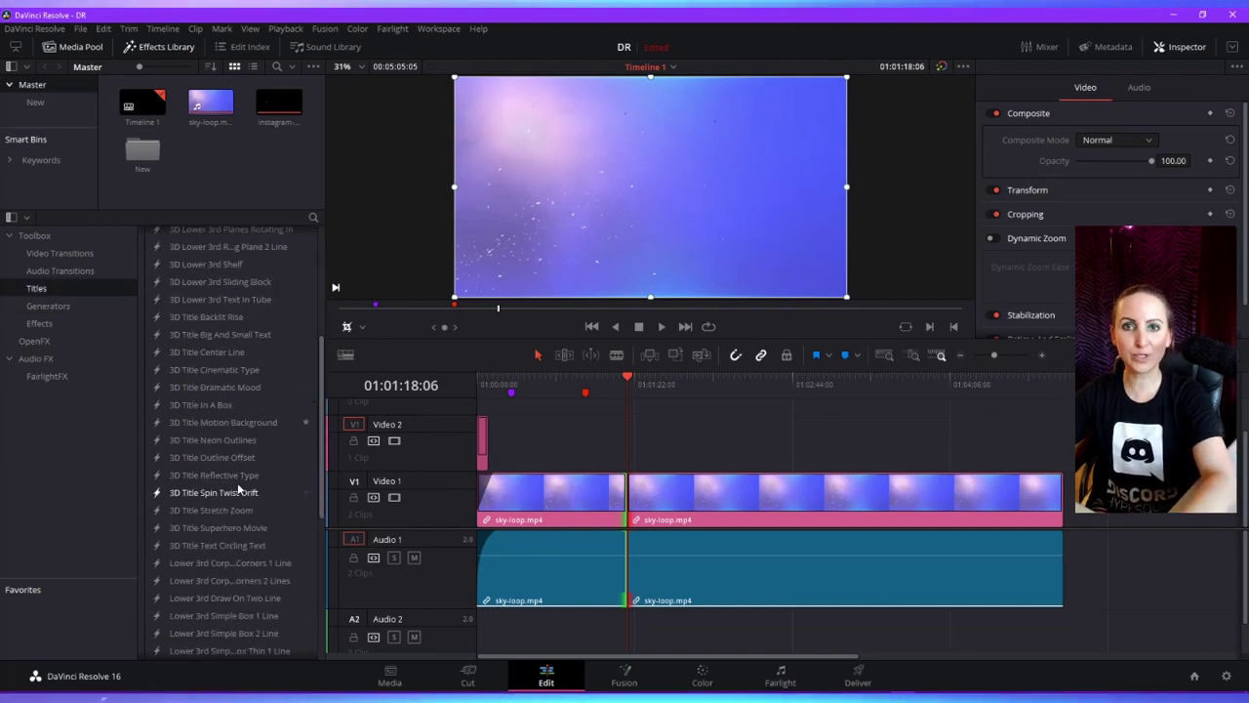
{"action": "scroll", "coordinate": [238, 483], "scroll_direction": "down", "scroll_amount": 2}
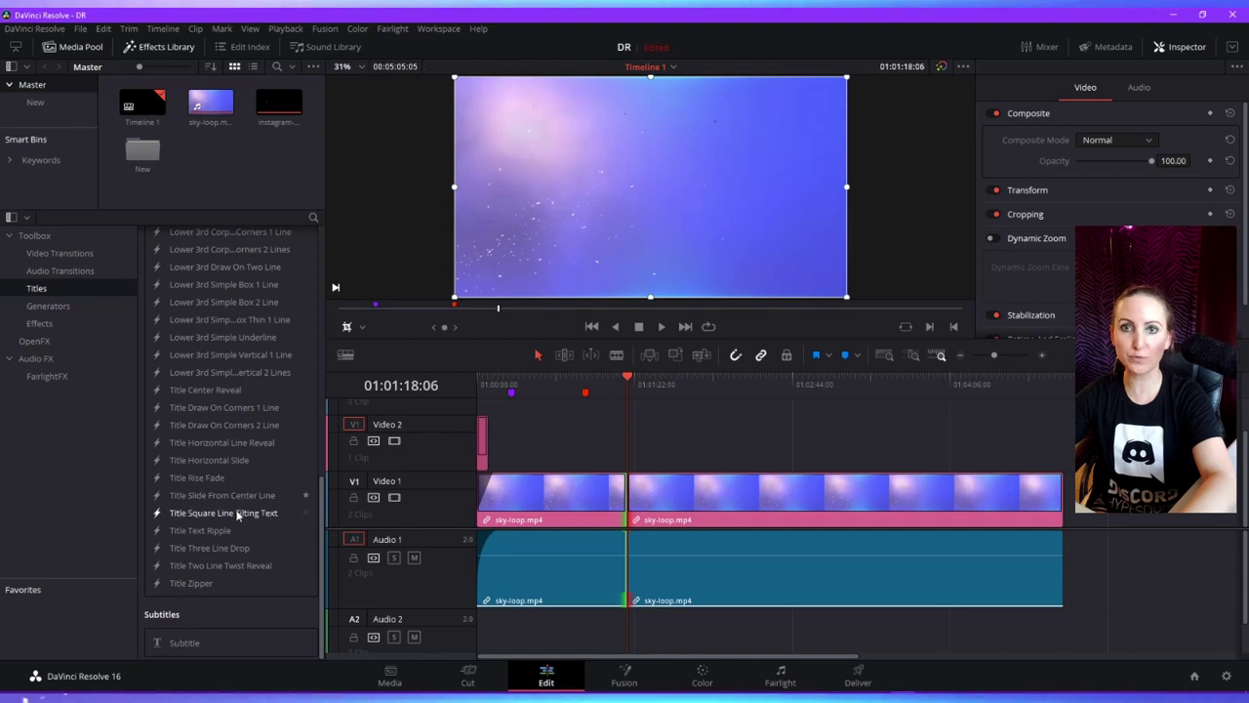
{"action": "scroll", "coordinate": [239, 517], "scroll_direction": "up", "scroll_amount": 5}
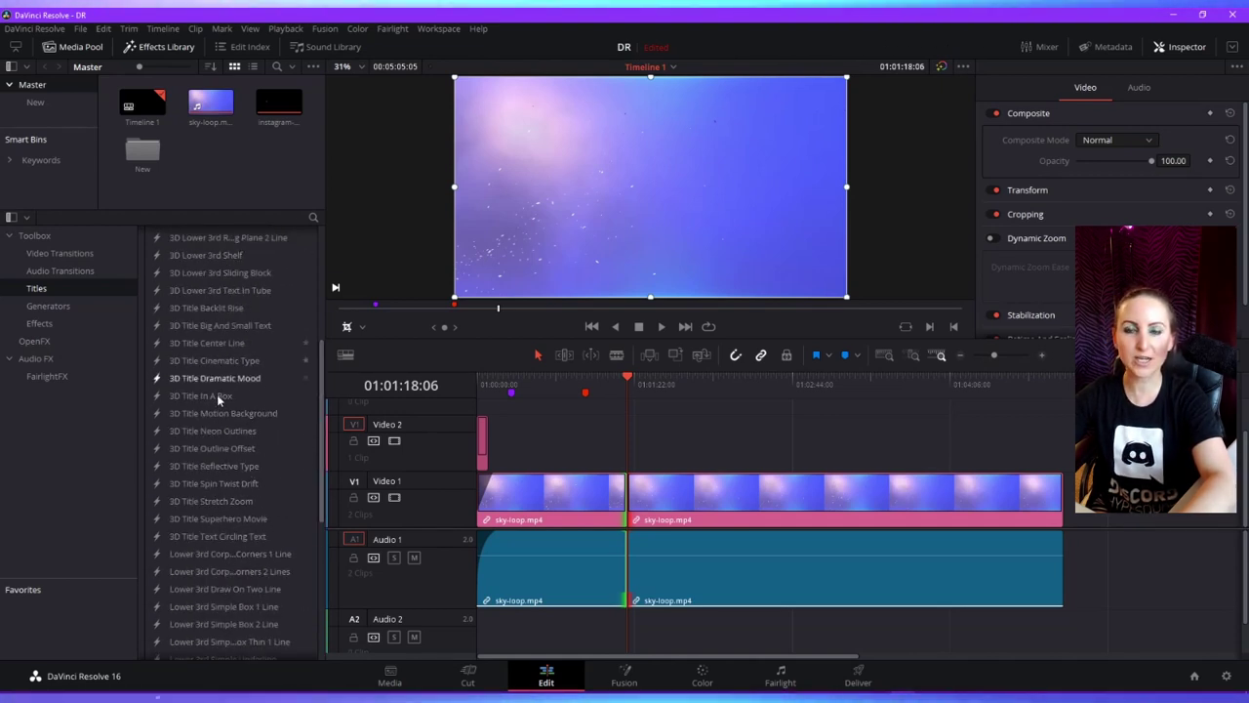
{"action": "left_click", "coordinate": [62, 307]}
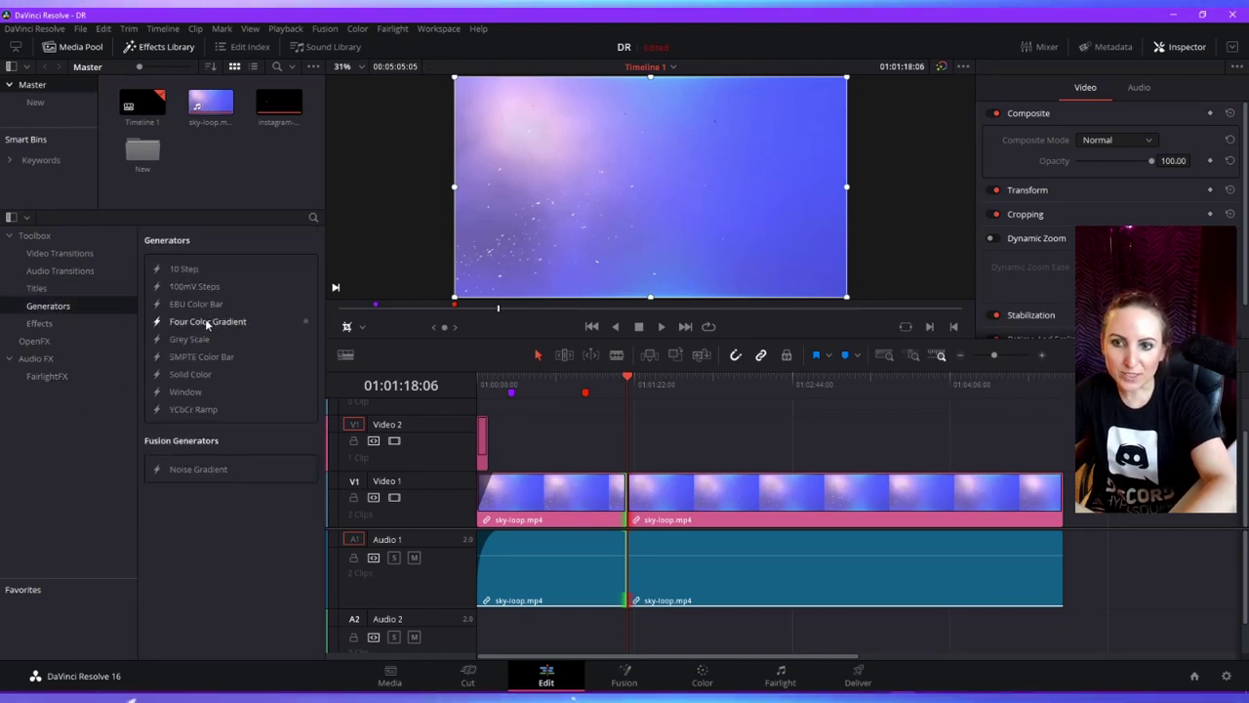
- Add a Four Color Gradient to Video 2 at the playhead and recolour its upper left pink, upper right pale yellow-green and lower left periwinkle
{"action": "left_click_drag", "start_coordinate": [204, 324], "coordinate": [630, 439]}
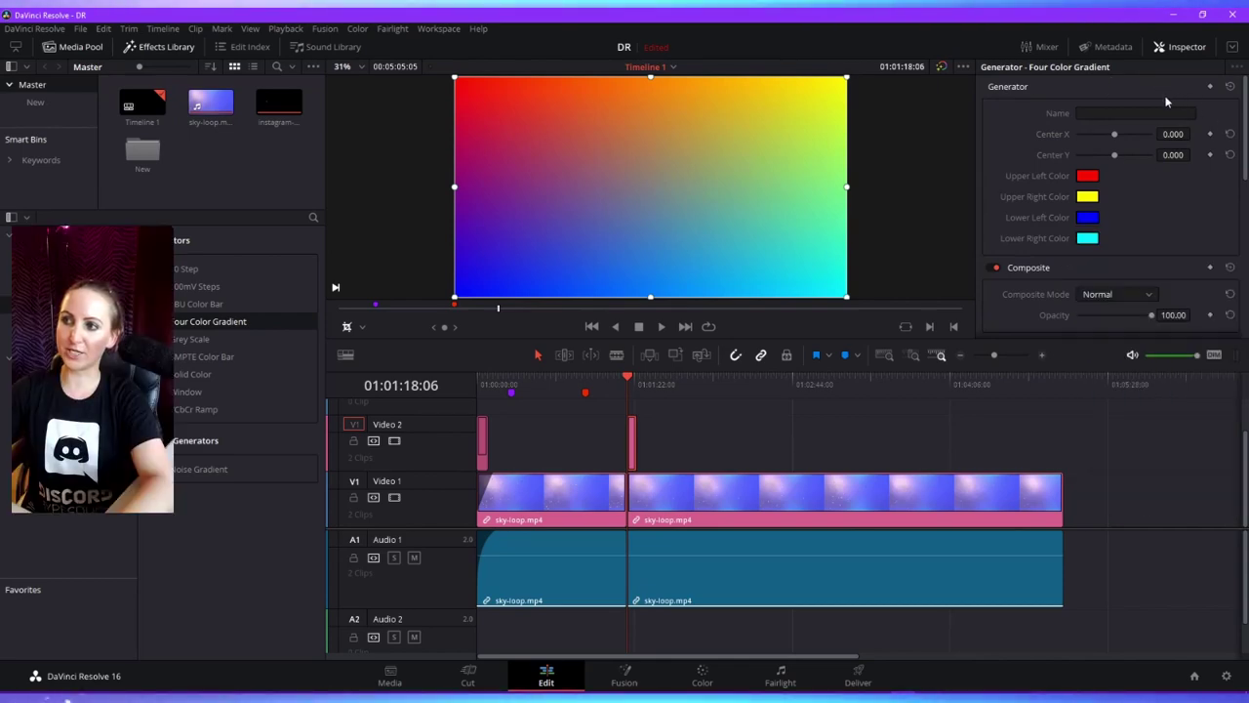
{"action": "left_click", "coordinate": [1087, 175]}
{"action": "left_click", "coordinate": [621, 243]}
{"action": "left_click_drag", "start_coordinate": [632, 202], "coordinate": [969, 307]}
{"action": "left_click", "coordinate": [1110, 576]}
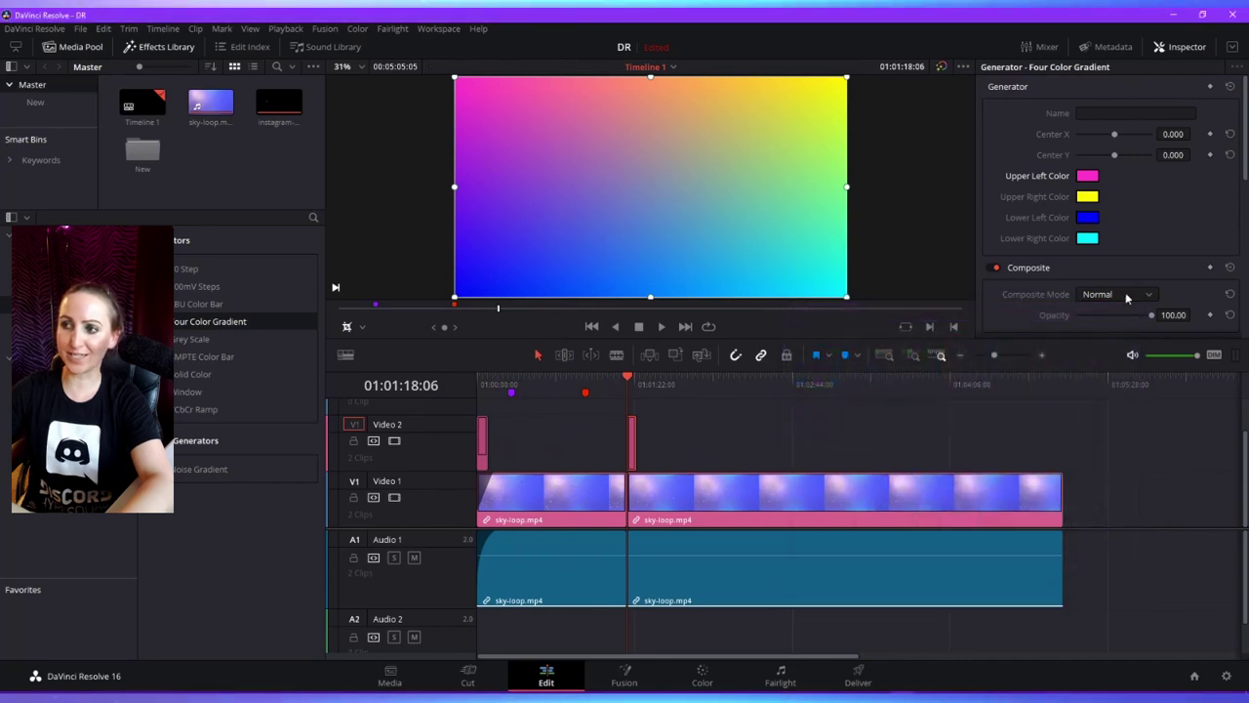
{"action": "left_click", "coordinate": [1087, 197]}
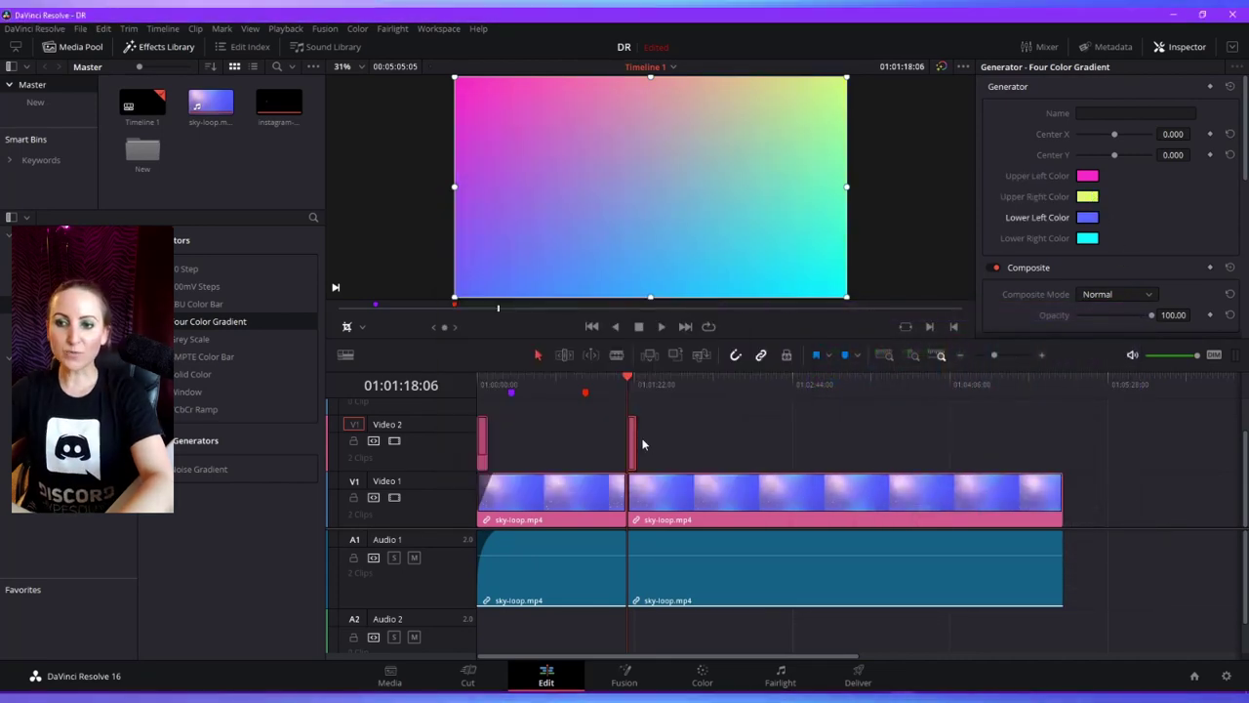
- Lengthen the Four Color Gradient clip on Video 2 and move it to start at the red marker
{"action": "scroll", "coordinate": [825, 436], "scroll_direction": "up", "scroll_amount": 2}
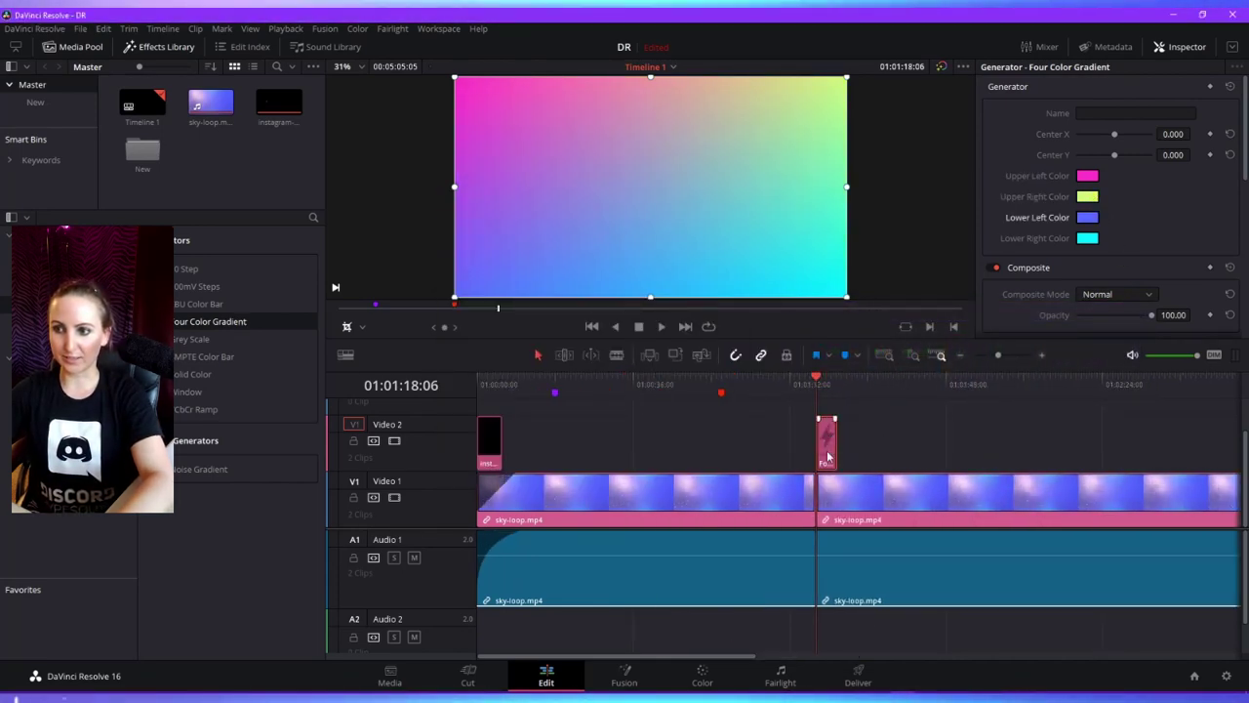
{"action": "scroll", "coordinate": [820, 446], "scroll_direction": "down", "scroll_amount": 1}
{"action": "scroll", "coordinate": [727, 458], "scroll_direction": "down", "scroll_amount": 6}
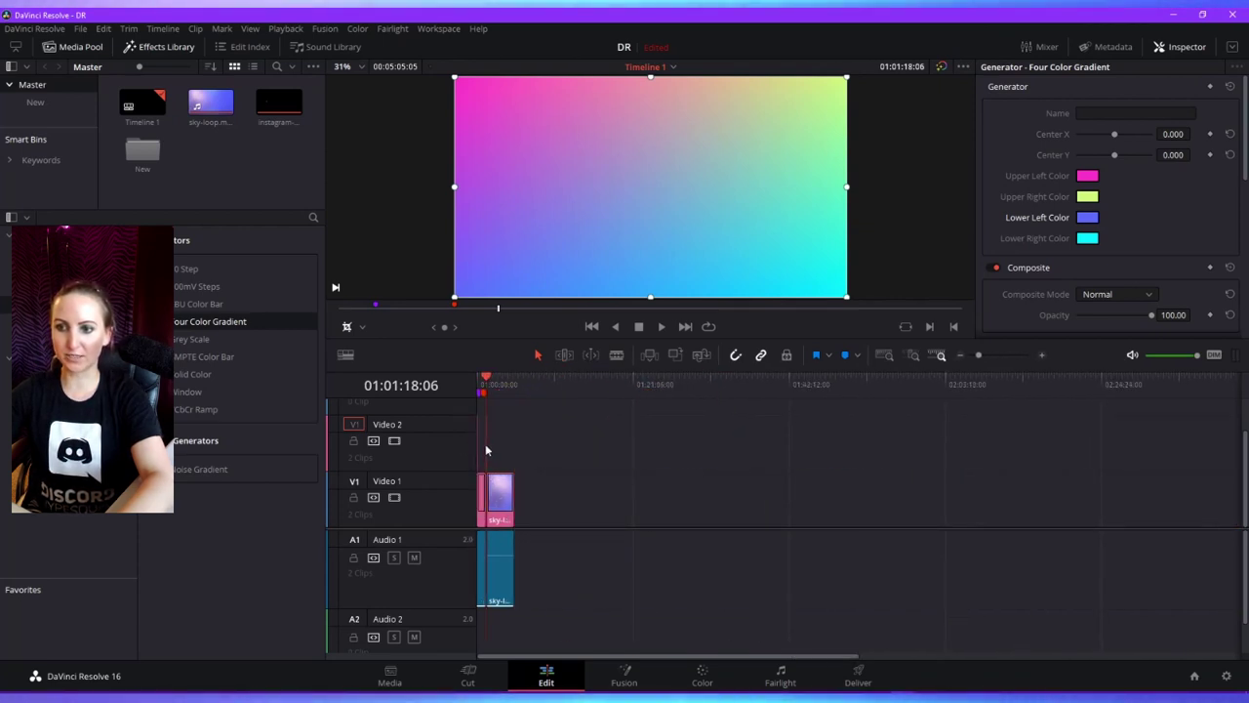
{"action": "scroll", "coordinate": [488, 449], "scroll_direction": "up", "scroll_amount": 6}
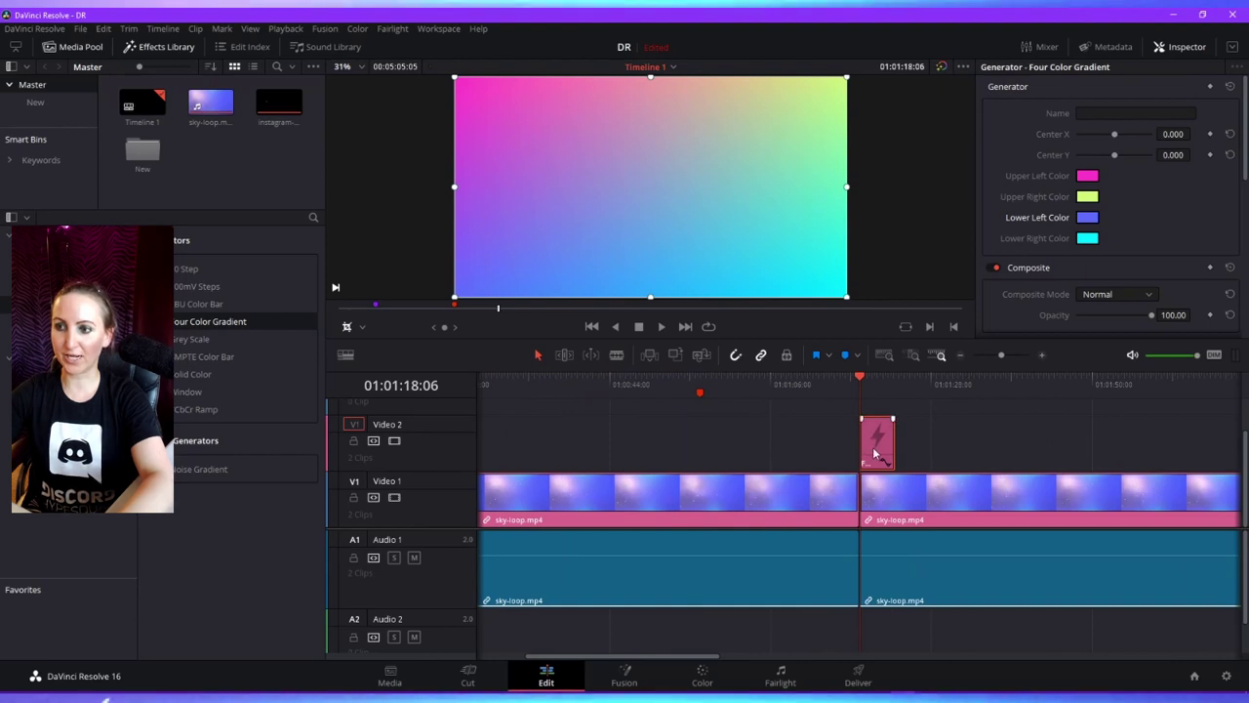
{"action": "left_click_drag", "start_coordinate": [863, 449], "coordinate": [613, 453]}
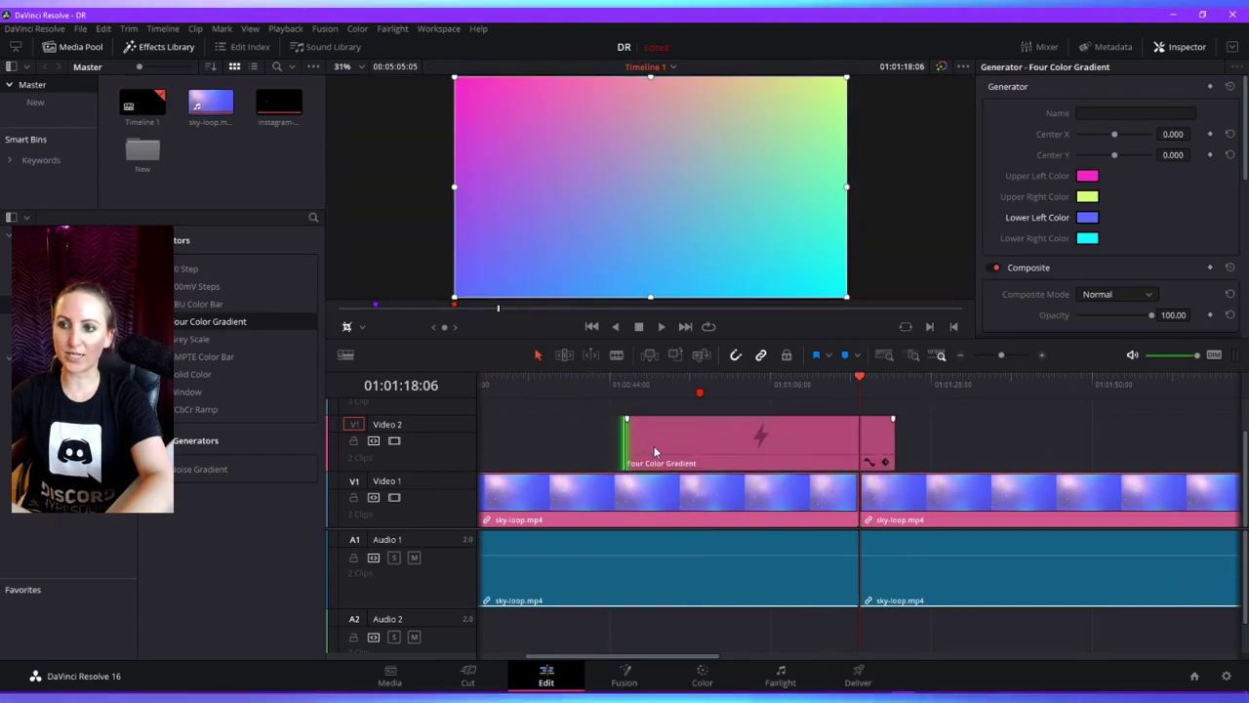
{"action": "left_click_drag", "start_coordinate": [728, 463], "coordinate": [781, 442]}
- Add a short fade-in and fade-out to the Four Color Gradient clip and play its opening to check
{"action": "left_click_drag", "start_coordinate": [701, 418], "coordinate": [736, 418]}
{"action": "left_click_drag", "start_coordinate": [969, 418], "coordinate": [939, 419]}
{"action": "left_click", "coordinate": [695, 387]}
{"action": "key", "text": "space"}
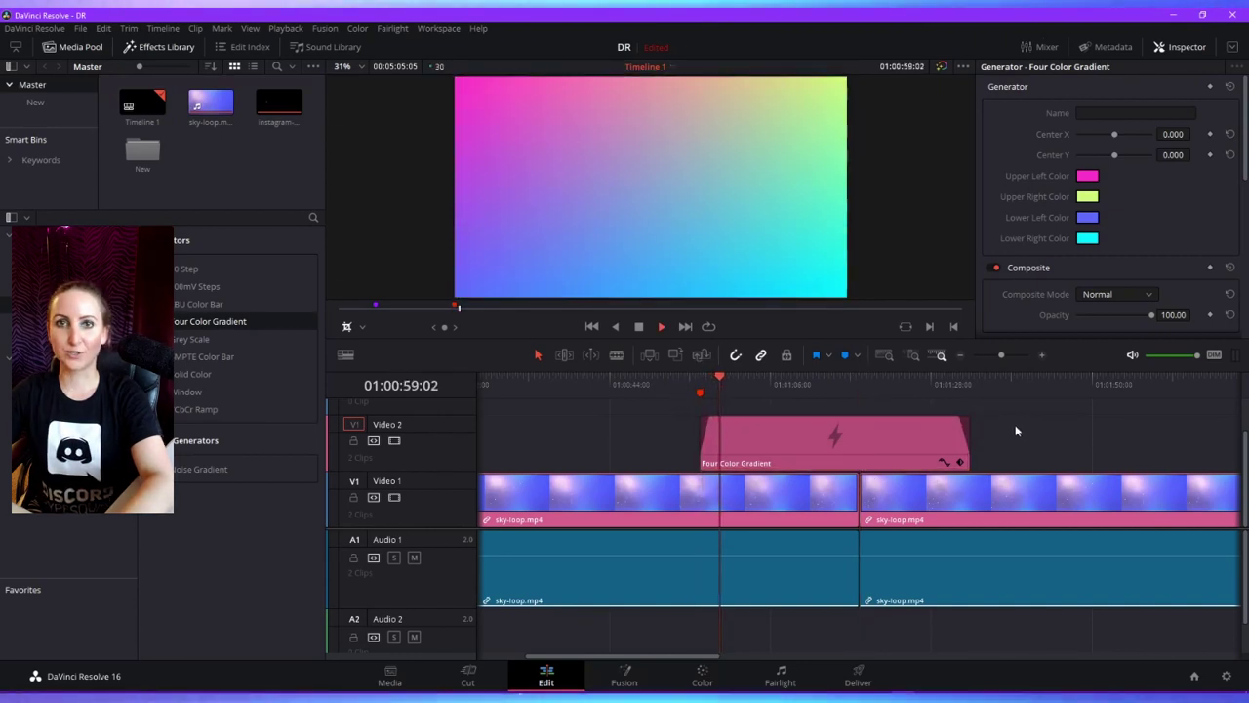
{"action": "key", "text": "space"}
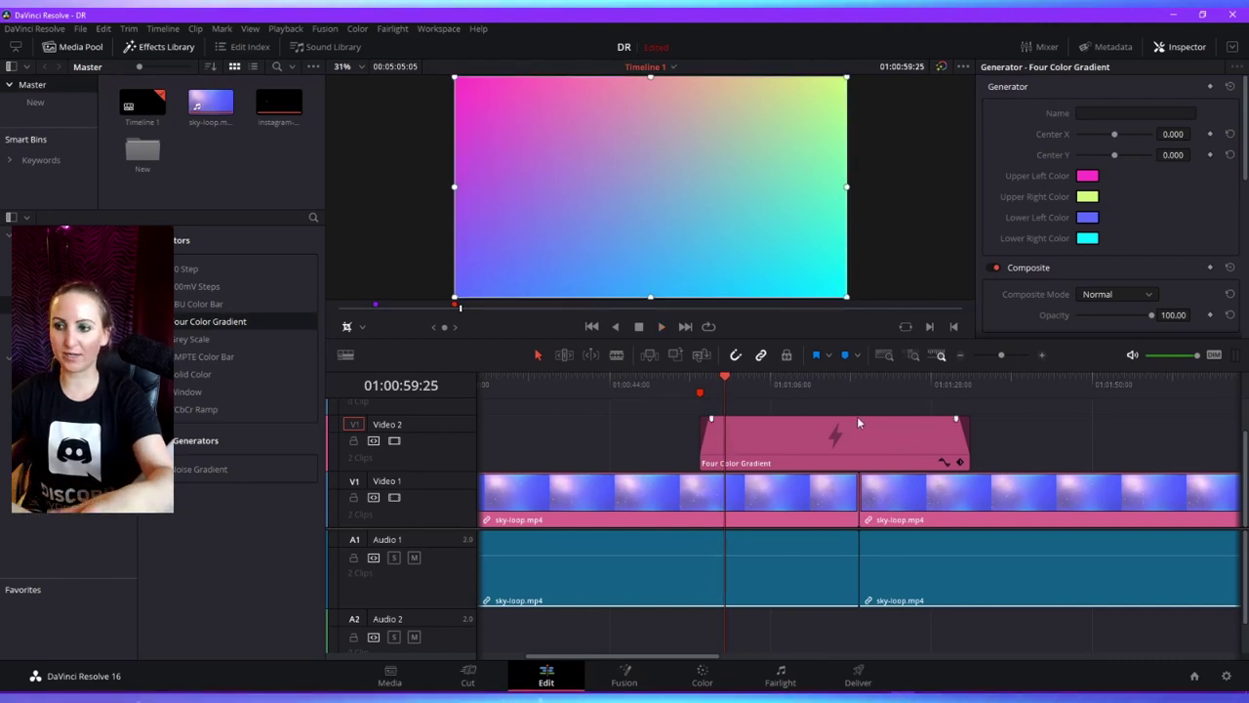
- Place a Text title on Video 3 above the gradient and extend both ends to match the gradient clip's length
{"action": "scroll", "coordinate": [830, 445], "scroll_direction": "up", "scroll_amount": 2}
{"action": "scroll", "coordinate": [886, 464], "scroll_direction": "down", "scroll_amount": 2}
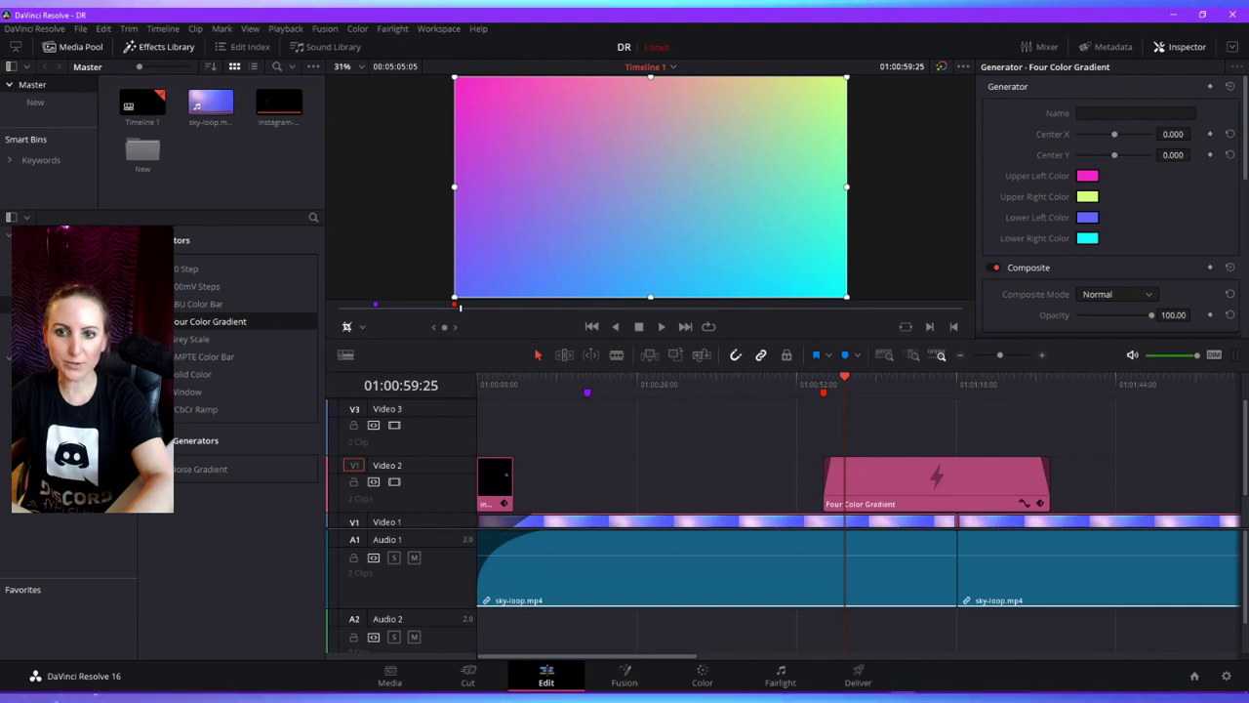
{"action": "left_click", "coordinate": [36, 288]}
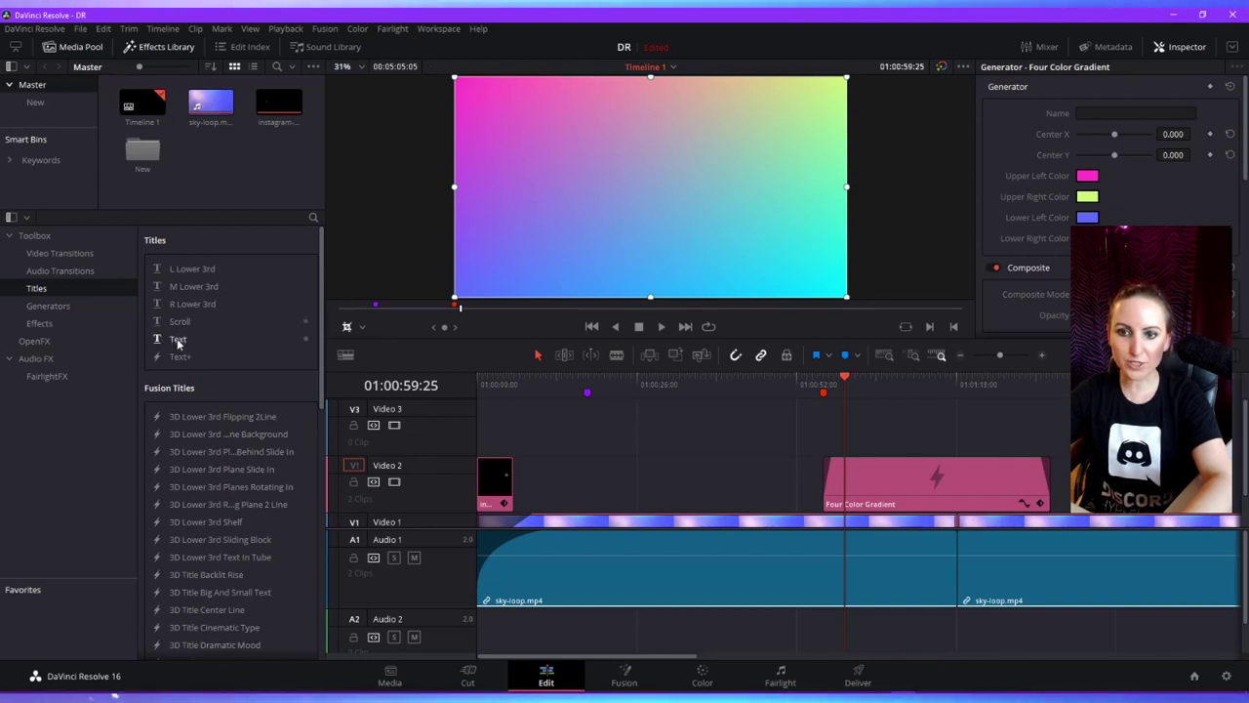
{"action": "left_click_drag", "start_coordinate": [178, 338], "coordinate": [847, 429]}
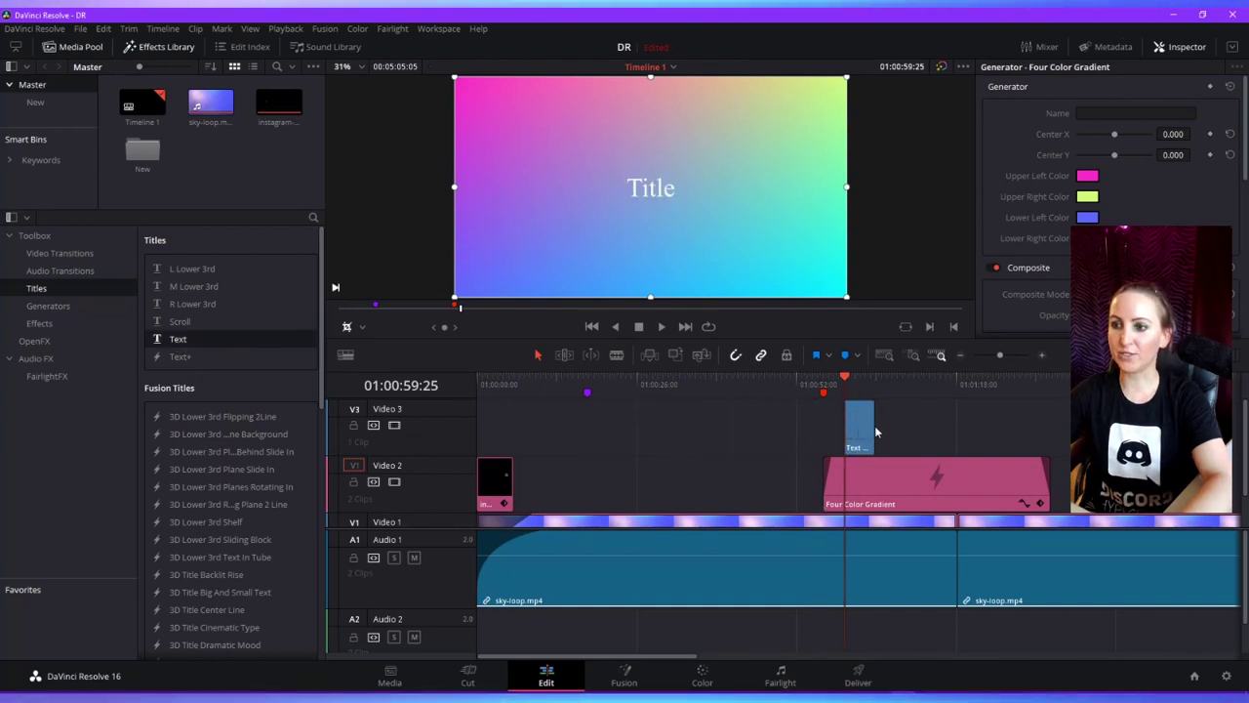
{"action": "left_click", "coordinate": [876, 432]}
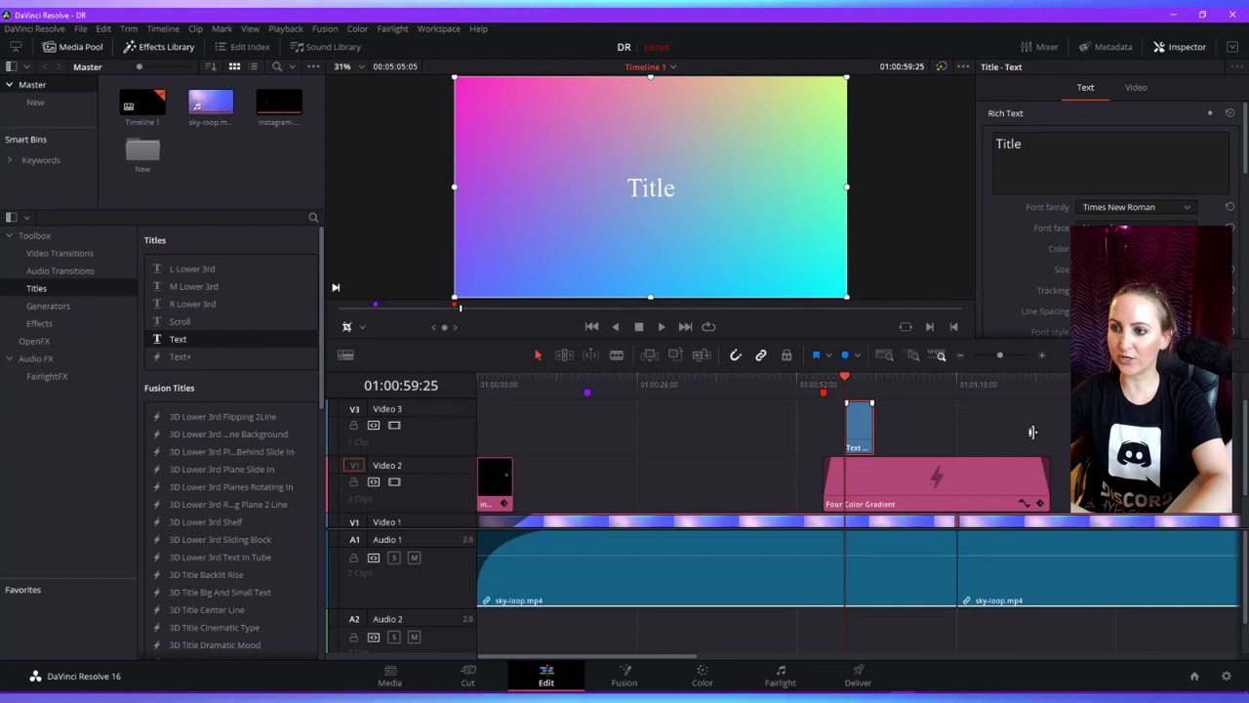
{"action": "left_click_drag", "start_coordinate": [1030, 431], "coordinate": [1051, 430]}
{"action": "left_click_drag", "start_coordinate": [847, 425], "coordinate": [813, 426]}
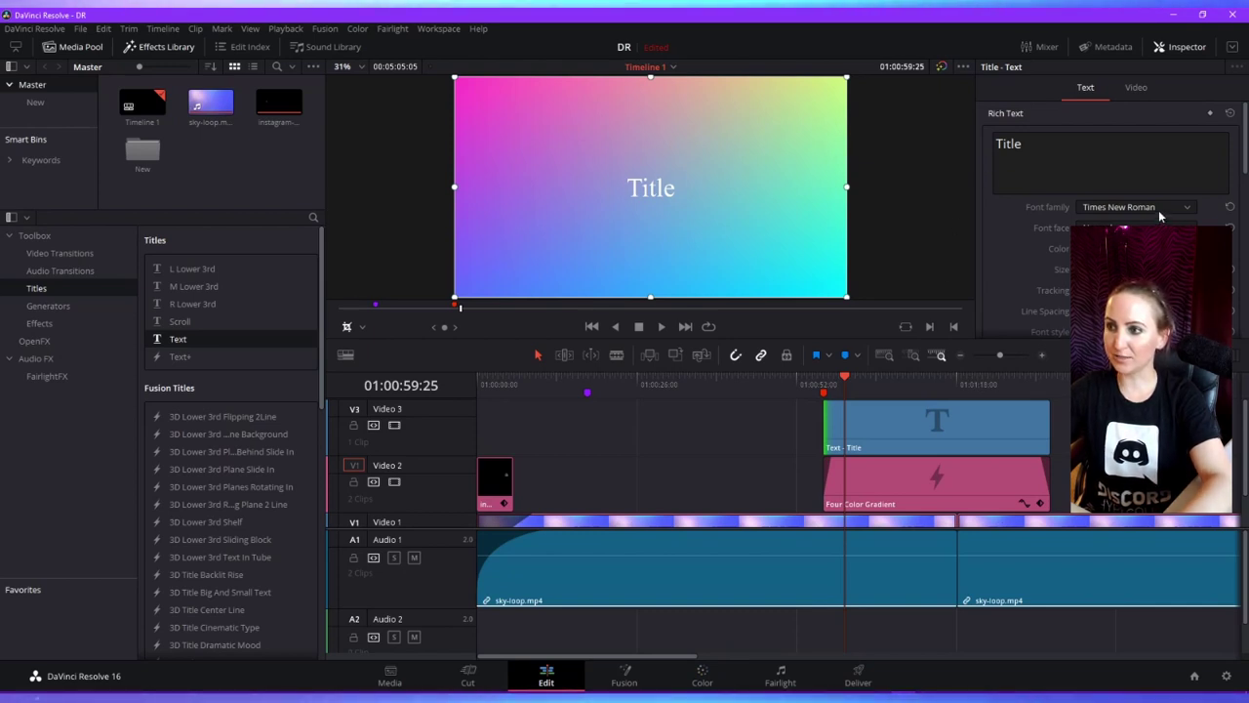
- Replace the wording of the title on Video 3 with "Hello"
{"action": "left_click", "coordinate": [886, 427]}
{"action": "scroll", "coordinate": [1130, 206], "scroll_direction": "down", "scroll_amount": 3}
{"action": "scroll", "coordinate": [1130, 206], "scroll_direction": "up", "scroll_amount": 3}
{"action": "double_click", "coordinate": [1009, 143]}
{"action": "type", "text": "Hello"}
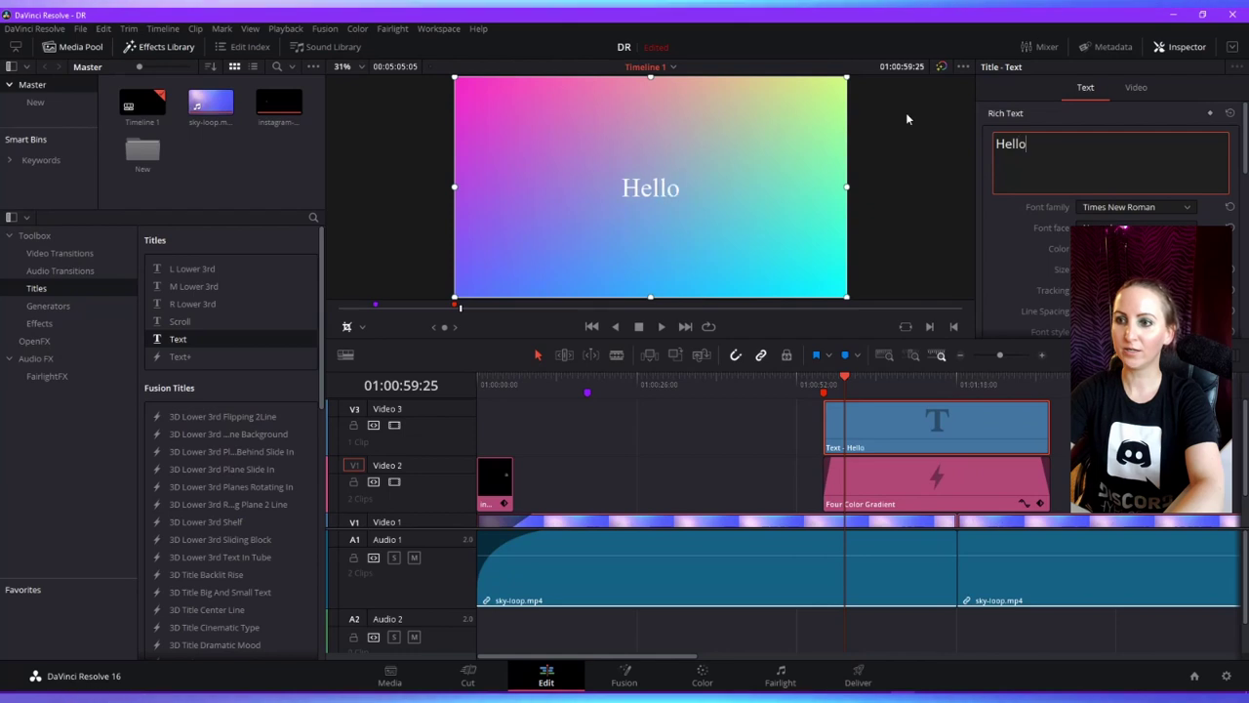
- Try the Trendy University and TopSecret fonts on the title, and settle on Tussle Outline as its font family
{"action": "left_click", "coordinate": [1106, 208]}
{"action": "left_click", "coordinate": [1122, 239]}
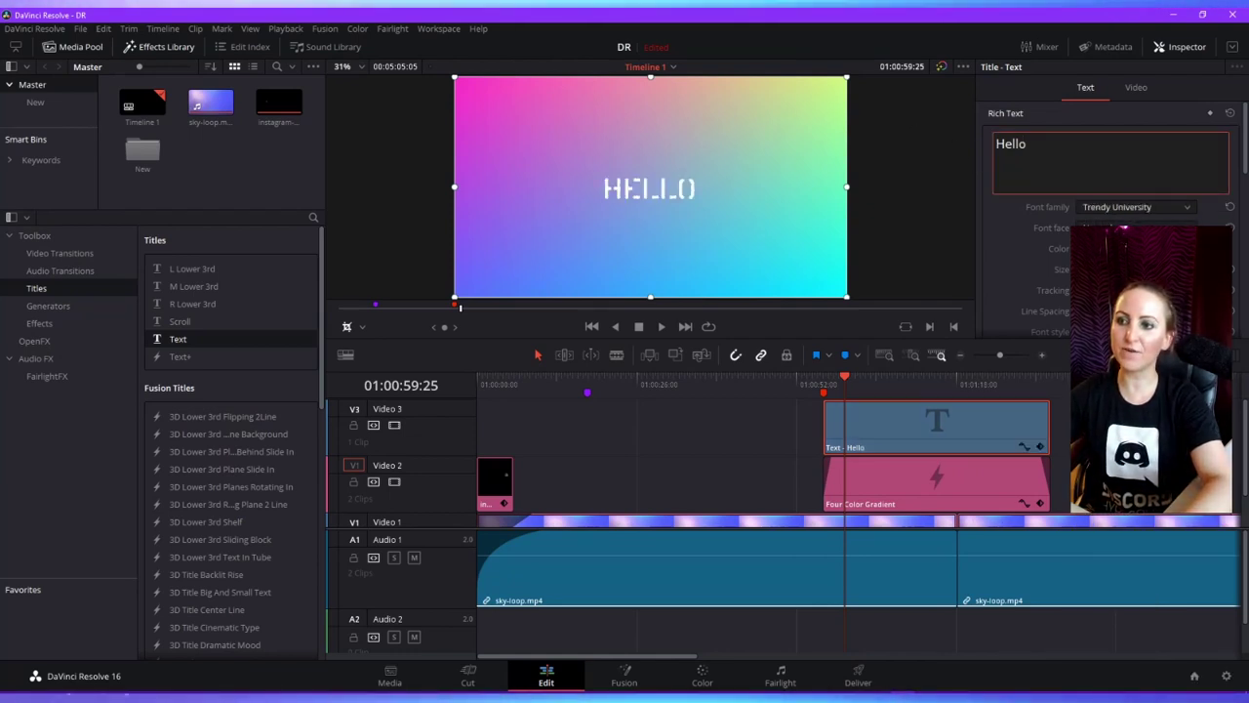
{"action": "left_click", "coordinate": [1098, 206]}
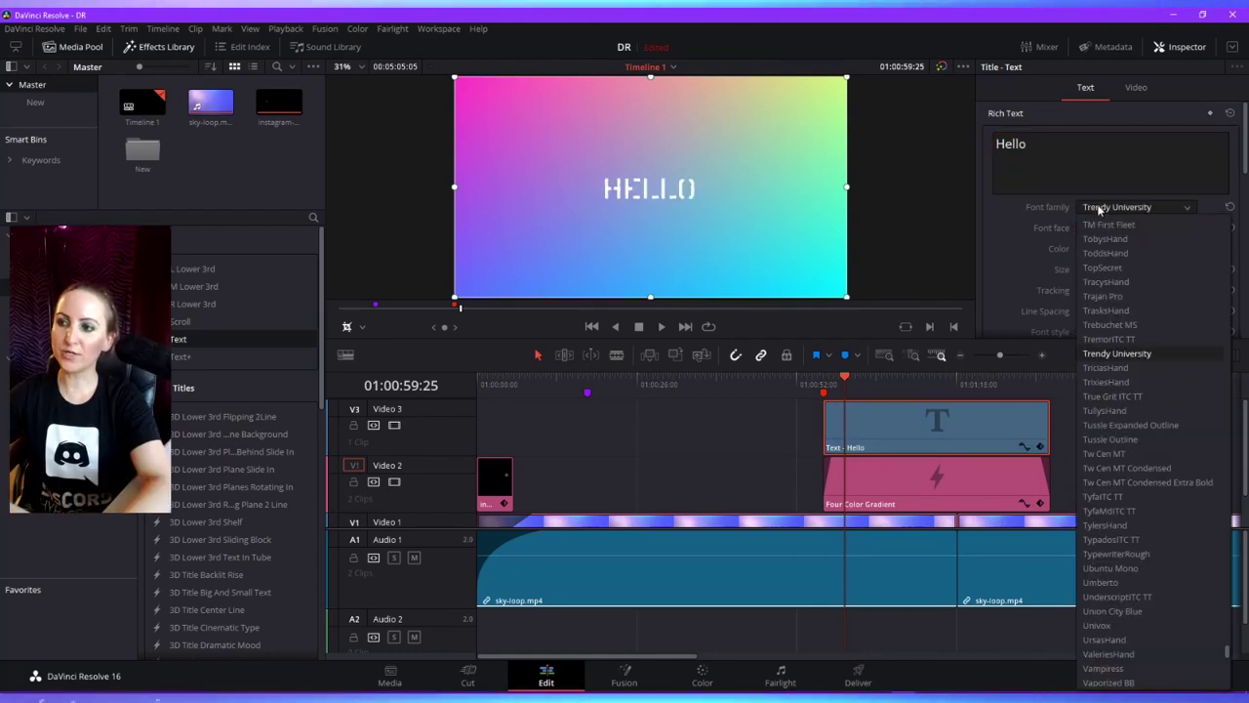
{"action": "left_click", "coordinate": [1132, 267]}
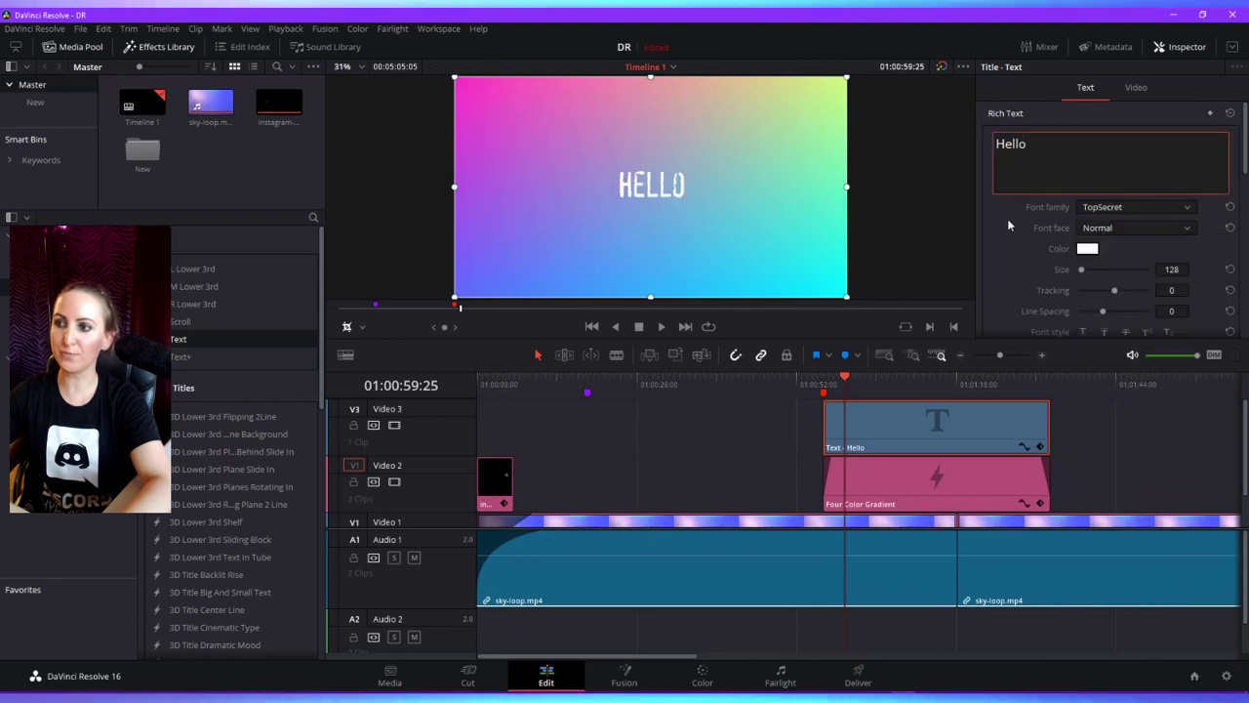
{"action": "left_click", "coordinate": [1132, 207]}
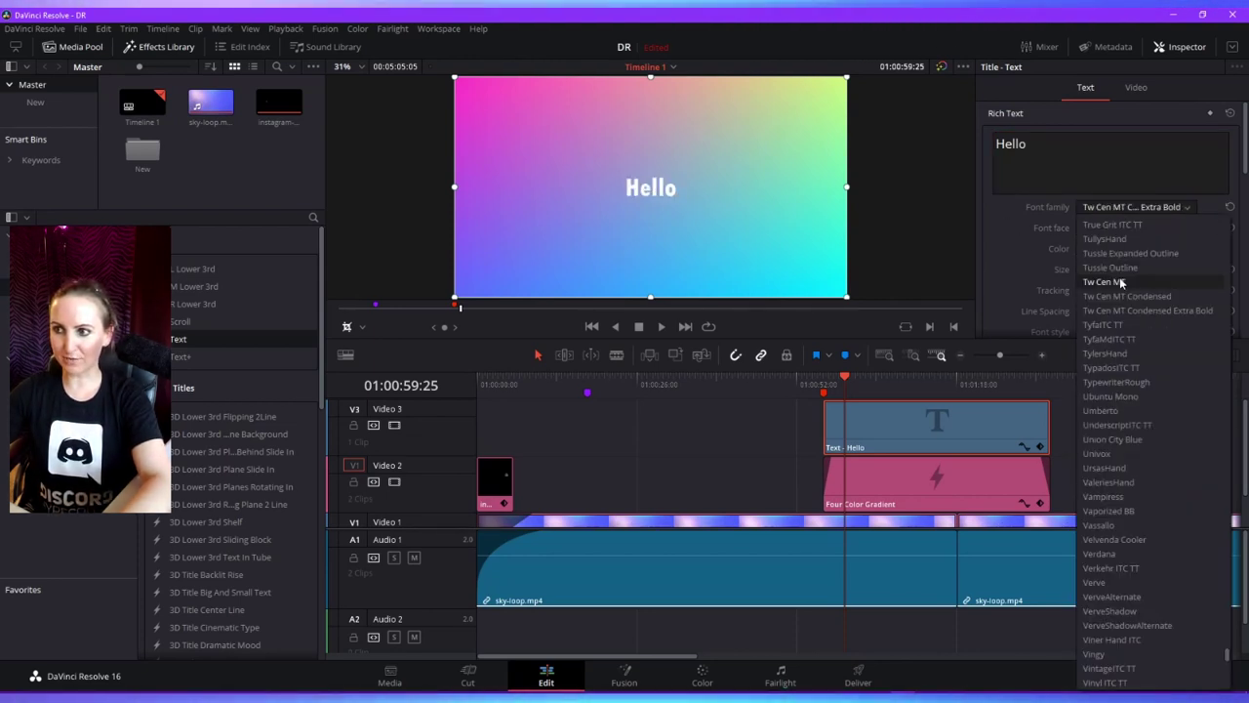
{"action": "left_click", "coordinate": [1123, 266]}
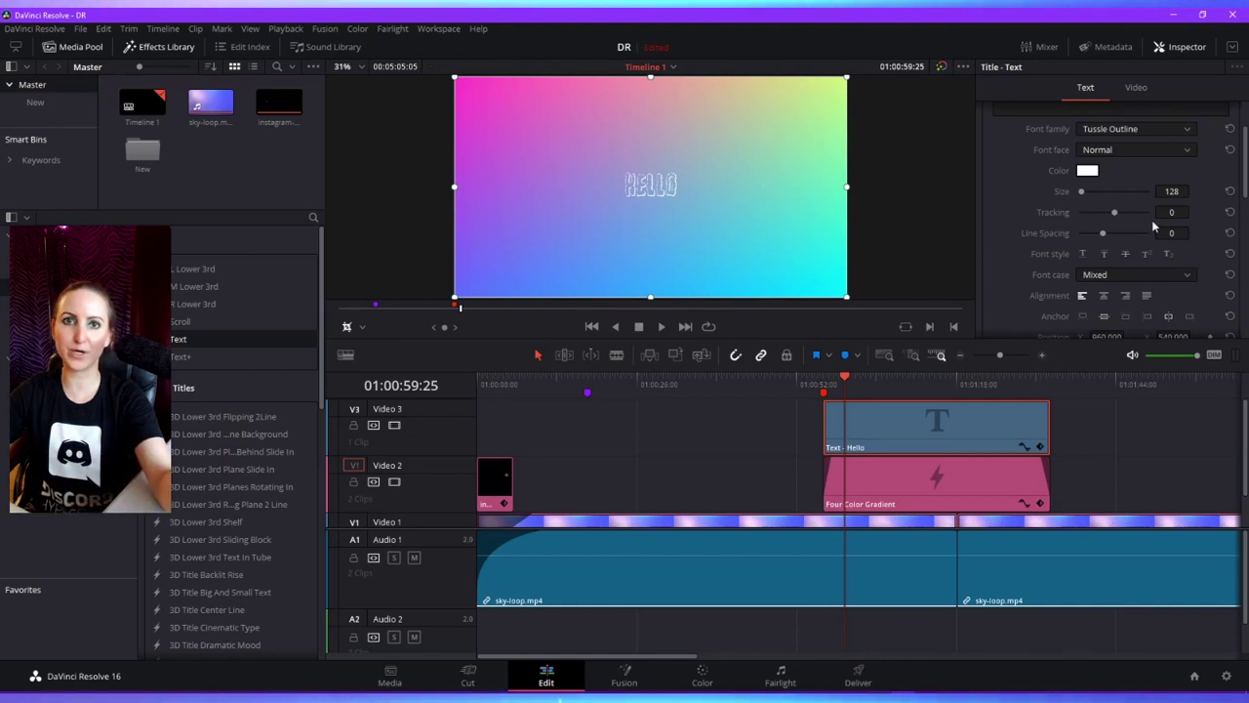
- Enlarge the Hello title to font size 794 and switch the viewer's on-screen controls to Transform
{"action": "left_click_drag", "start_coordinate": [1171, 191], "coordinate": [1225, 191]}
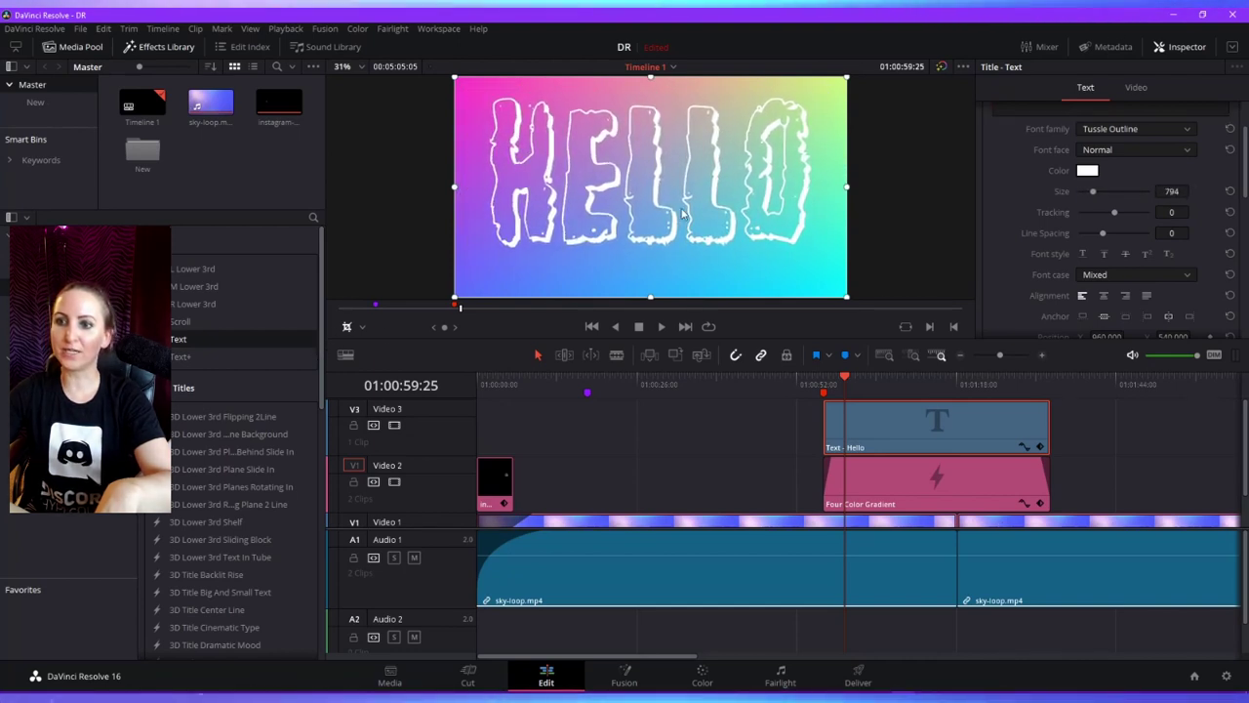
{"action": "scroll", "coordinate": [701, 213], "scroll_direction": "down", "scroll_amount": 1}
{"action": "left_click_drag", "start_coordinate": [701, 213], "coordinate": [690, 219]}
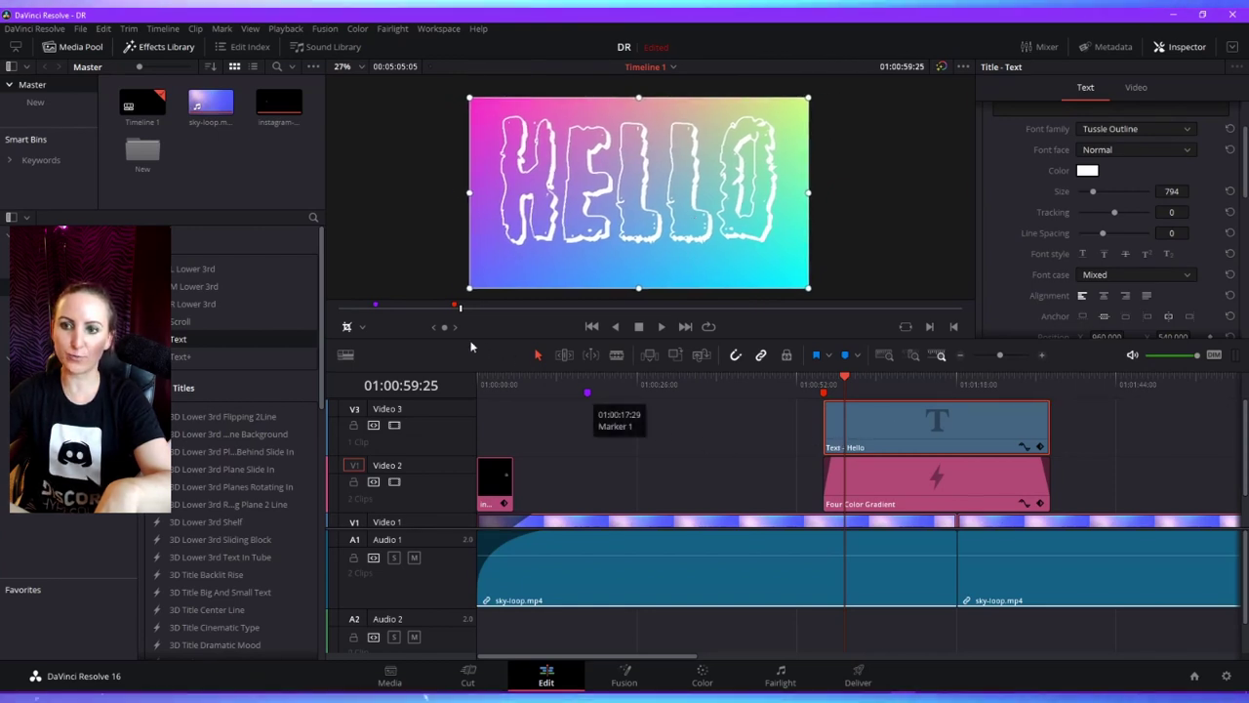
{"action": "left_click", "coordinate": [362, 327]}
{"action": "left_click", "coordinate": [375, 346]}
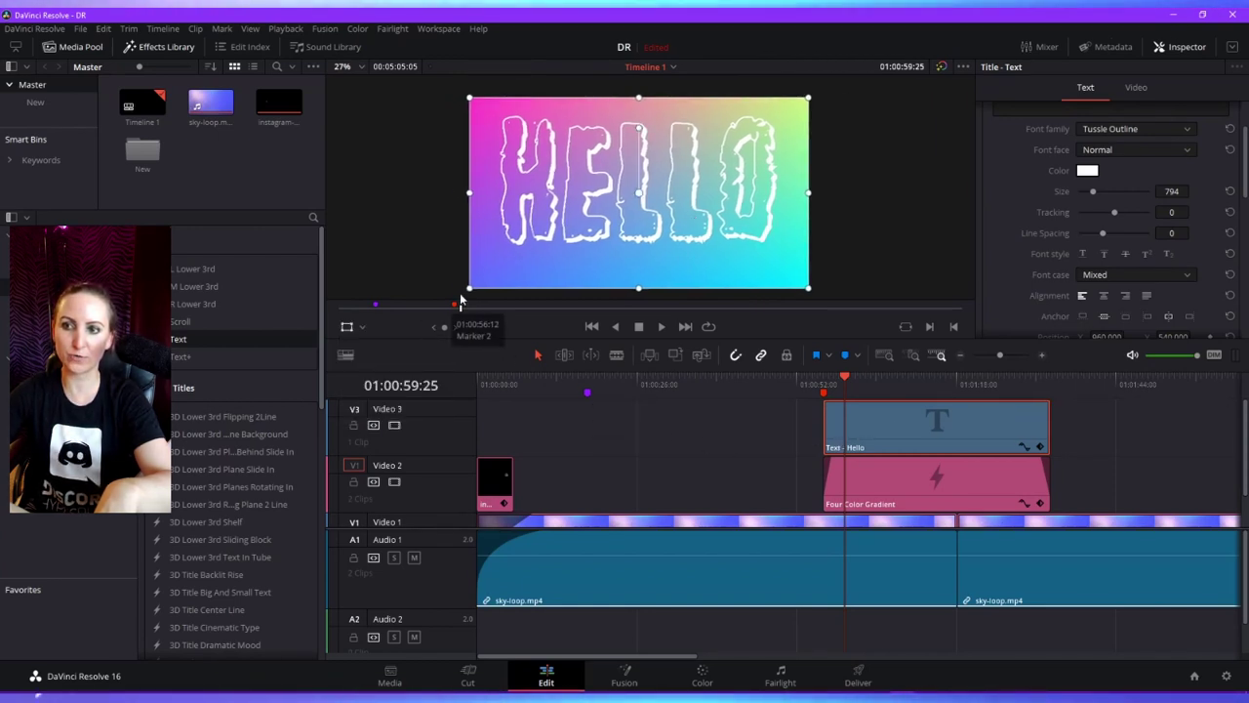
{"action": "left_click_drag", "start_coordinate": [406, 338], "coordinate": [491, 303]}
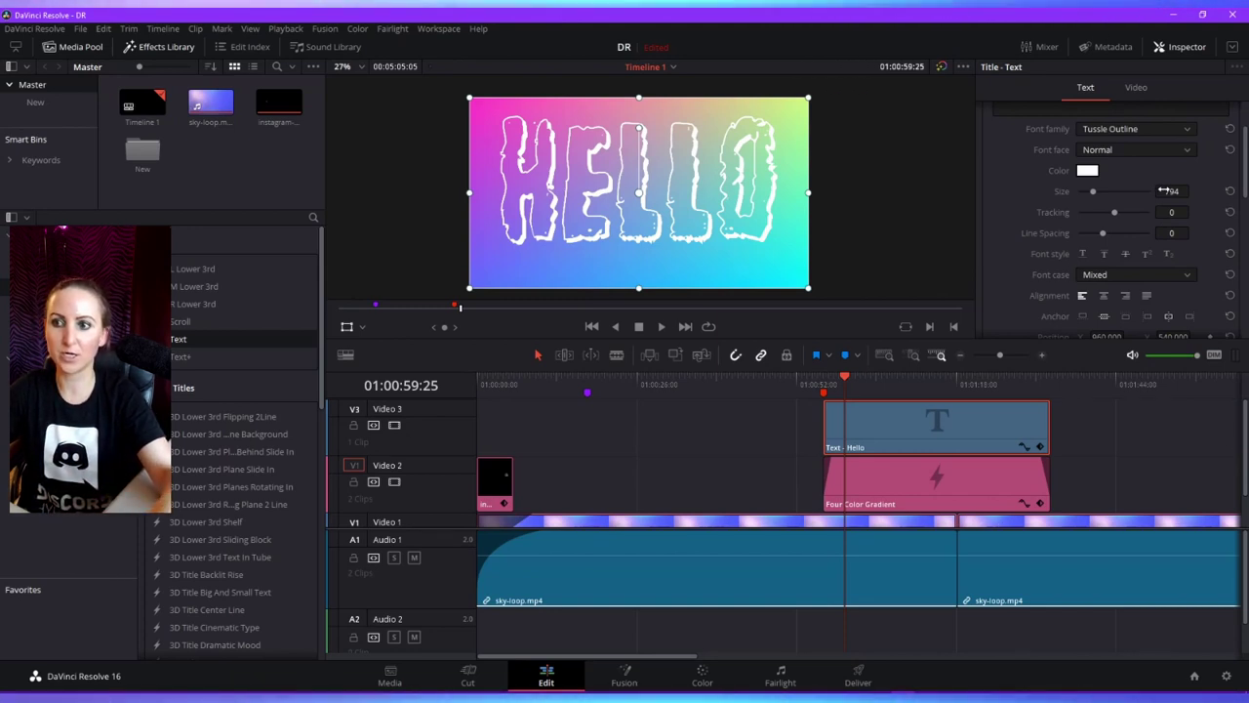
- Reduce the title's font size to 50, scale it up to a Transform zoom of 5.315, and inspect its edges up close
{"action": "left_click_drag", "start_coordinate": [1169, 191], "coordinate": [1074, 191]}
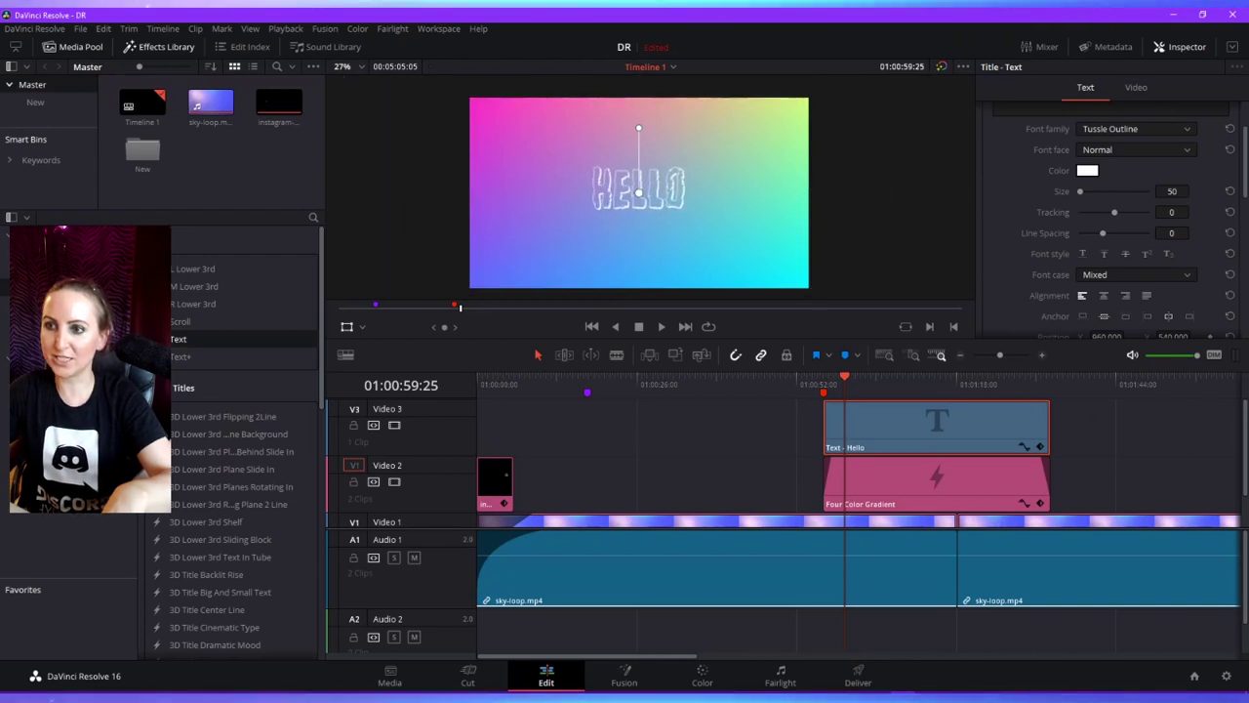
{"action": "scroll", "coordinate": [1103, 195], "scroll_direction": "up", "scroll_amount": 3}
{"action": "scroll", "coordinate": [634, 198], "scroll_direction": "up", "scroll_amount": 4}
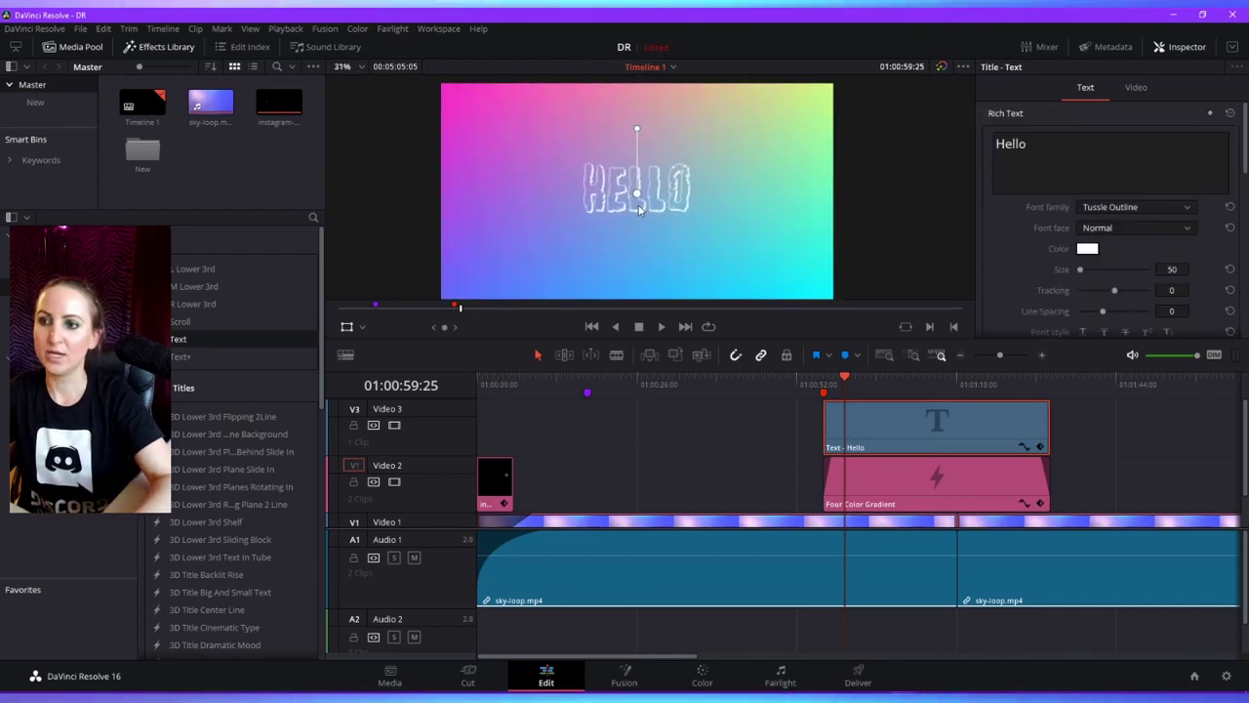
{"action": "scroll", "coordinate": [636, 196], "scroll_direction": "up", "scroll_amount": 3}
{"action": "scroll", "coordinate": [638, 195], "scroll_direction": "down", "scroll_amount": 5}
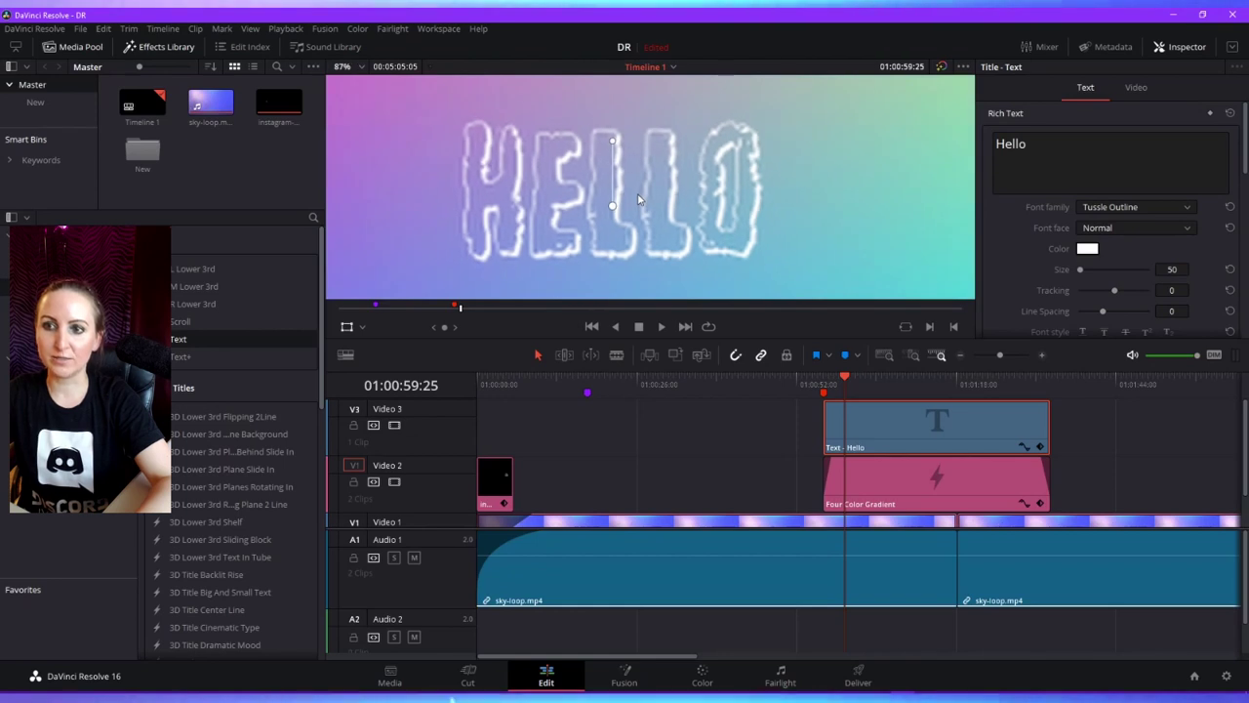
{"action": "scroll", "coordinate": [636, 211], "scroll_direction": "down", "scroll_amount": 1}
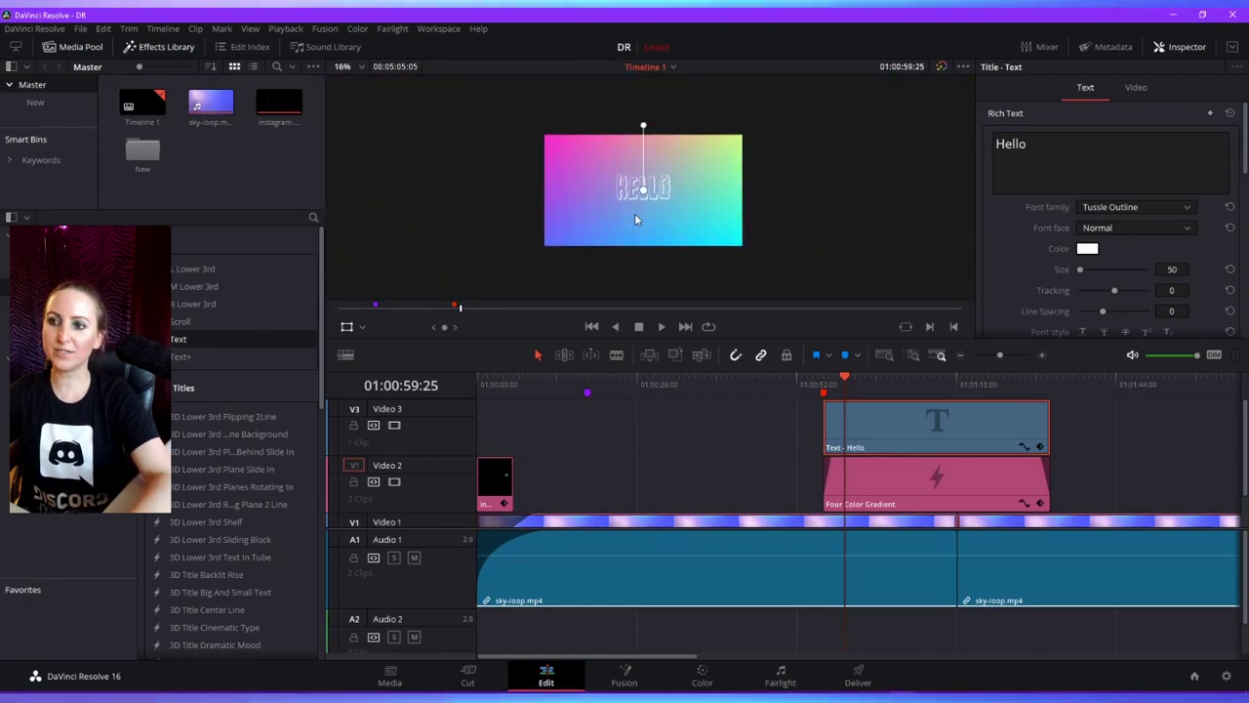
- Turn off the Hello title's Transform settings and inspect the text at its unscaled size
{"action": "left_click", "coordinate": [1137, 87]}
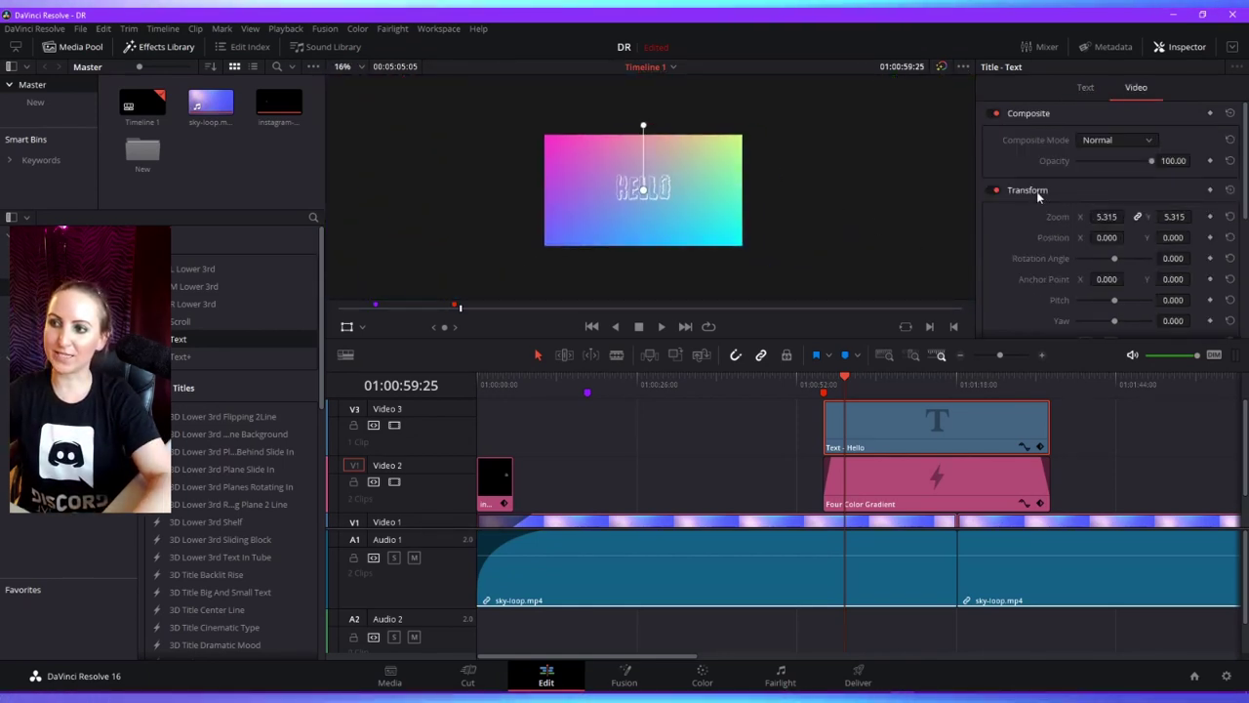
{"action": "left_click", "coordinate": [997, 190]}
{"action": "scroll", "coordinate": [616, 229], "scroll_direction": "up", "scroll_amount": 2}
{"action": "scroll", "coordinate": [616, 229], "scroll_direction": "up", "scroll_amount": 2}
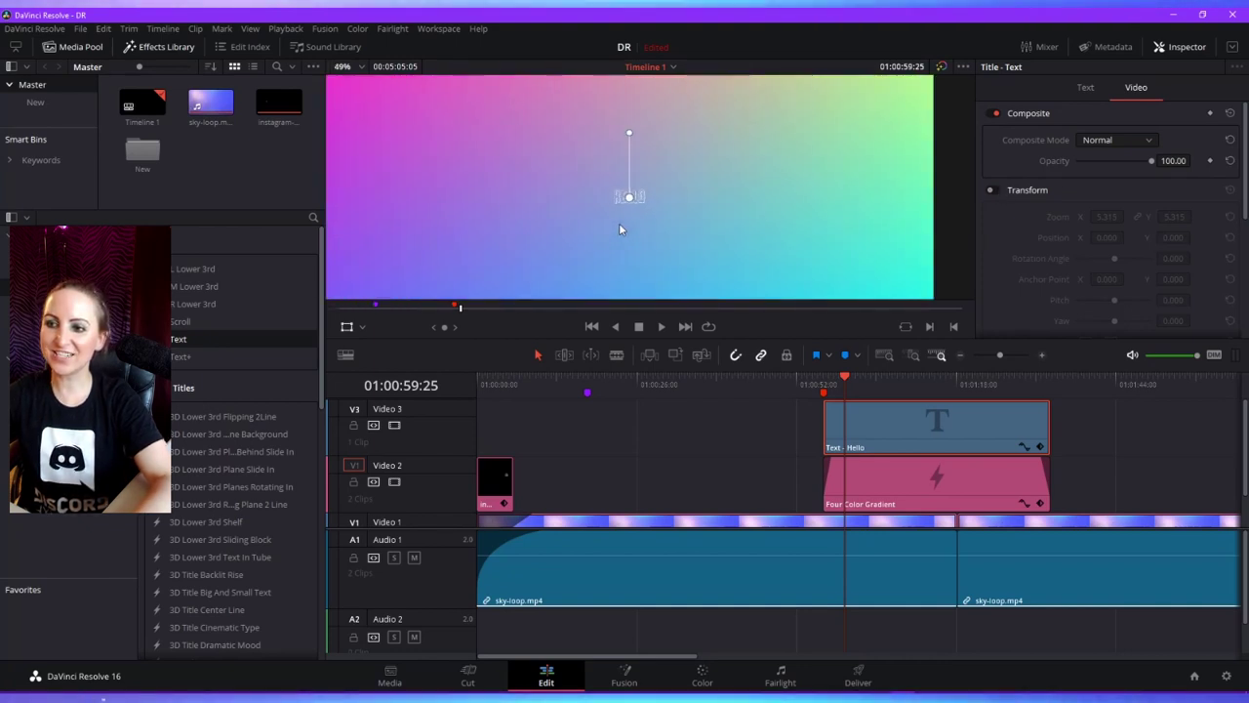
- Set the Hello title's font size to 575 and reselect the Transform on-screen controls
{"action": "left_click", "coordinate": [1086, 89]}
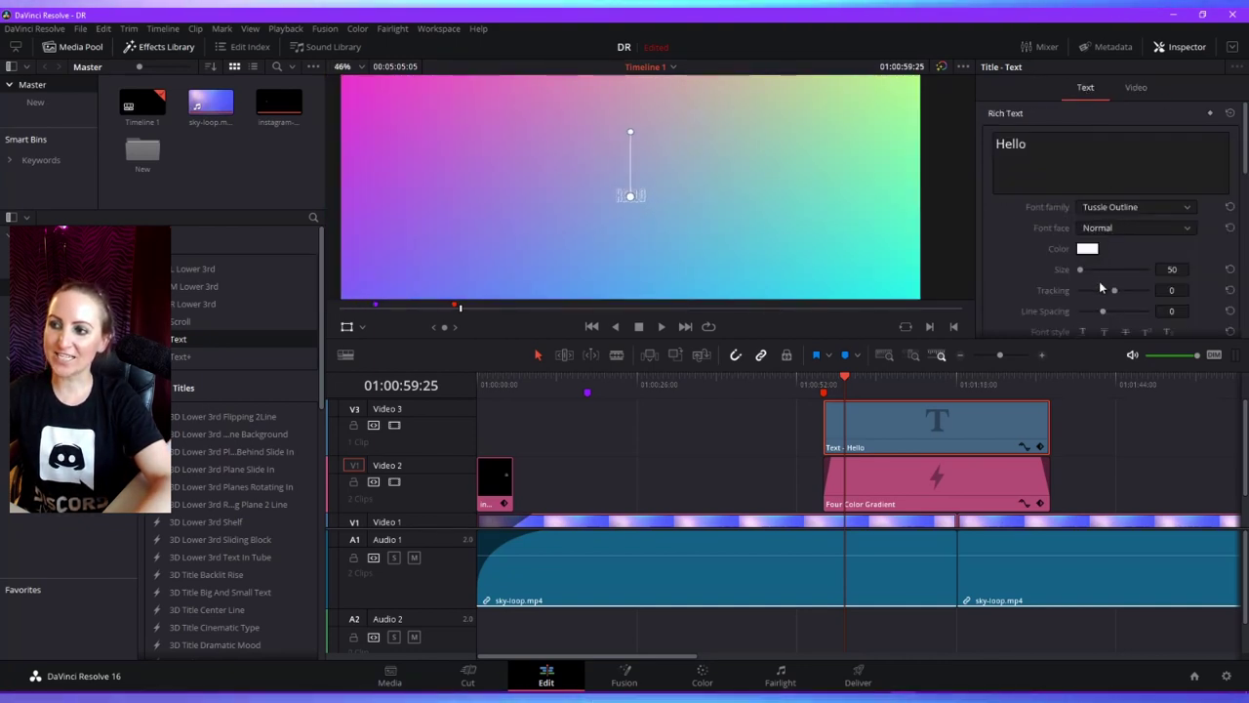
{"action": "mouse_move", "coordinate": [1080, 270]}
{"action": "left_mouse_down"}
{"action": "mouse_move", "coordinate": [1108, 286]}
{"action": "mouse_move", "coordinate": [1094, 290]}
{"action": "mouse_move", "coordinate": [1089, 269]}
{"action": "left_mouse_up"}
{"action": "scroll", "coordinate": [789, 211], "scroll_direction": "down", "scroll_amount": 4}
{"action": "left_click", "coordinate": [350, 327]}
{"action": "left_click", "coordinate": [377, 351]}
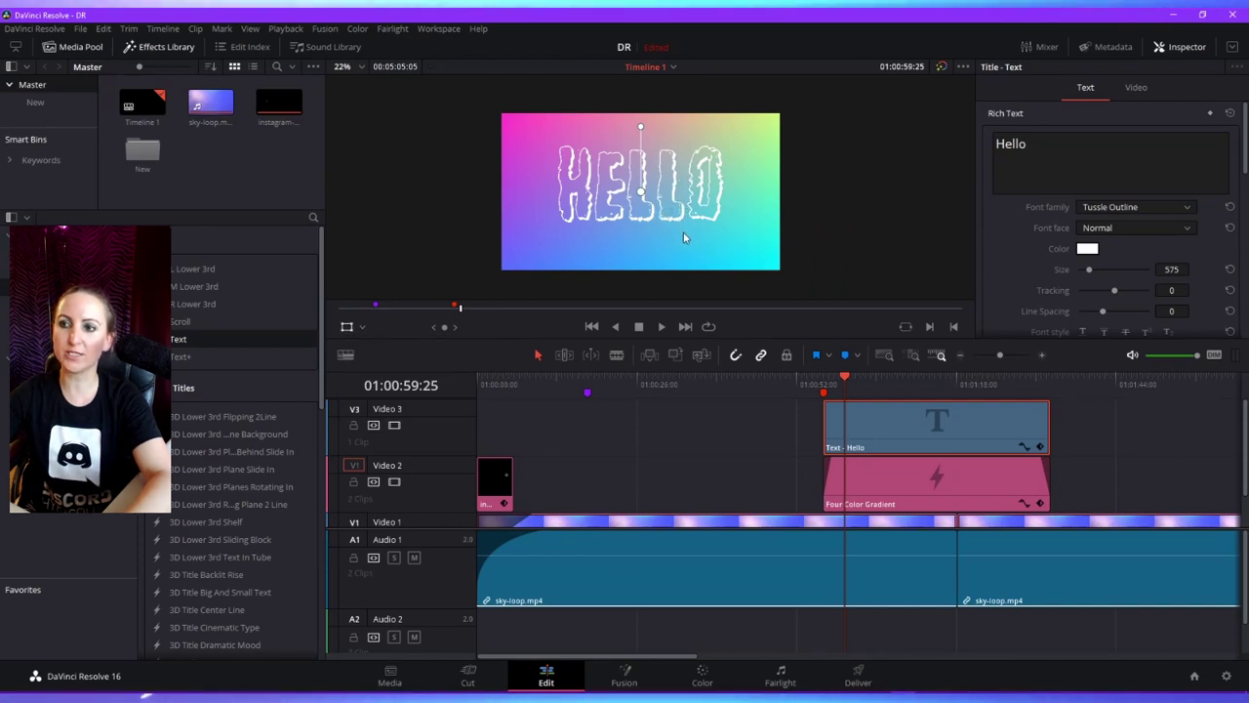
{"action": "scroll", "coordinate": [701, 246], "scroll_direction": "down", "scroll_amount": 5}
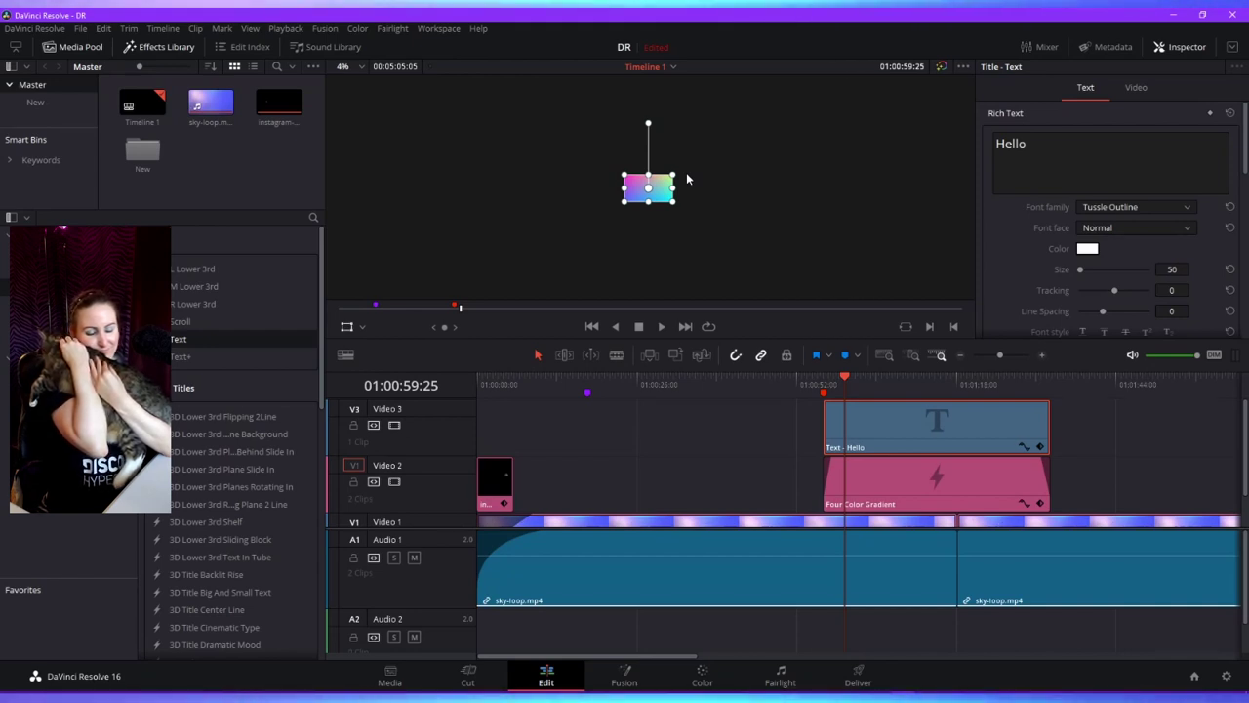
- Add a Text+ title to Video 2 in the gap between the first clip and the Four Color Gradient clip
{"action": "left_click", "coordinate": [849, 480]}
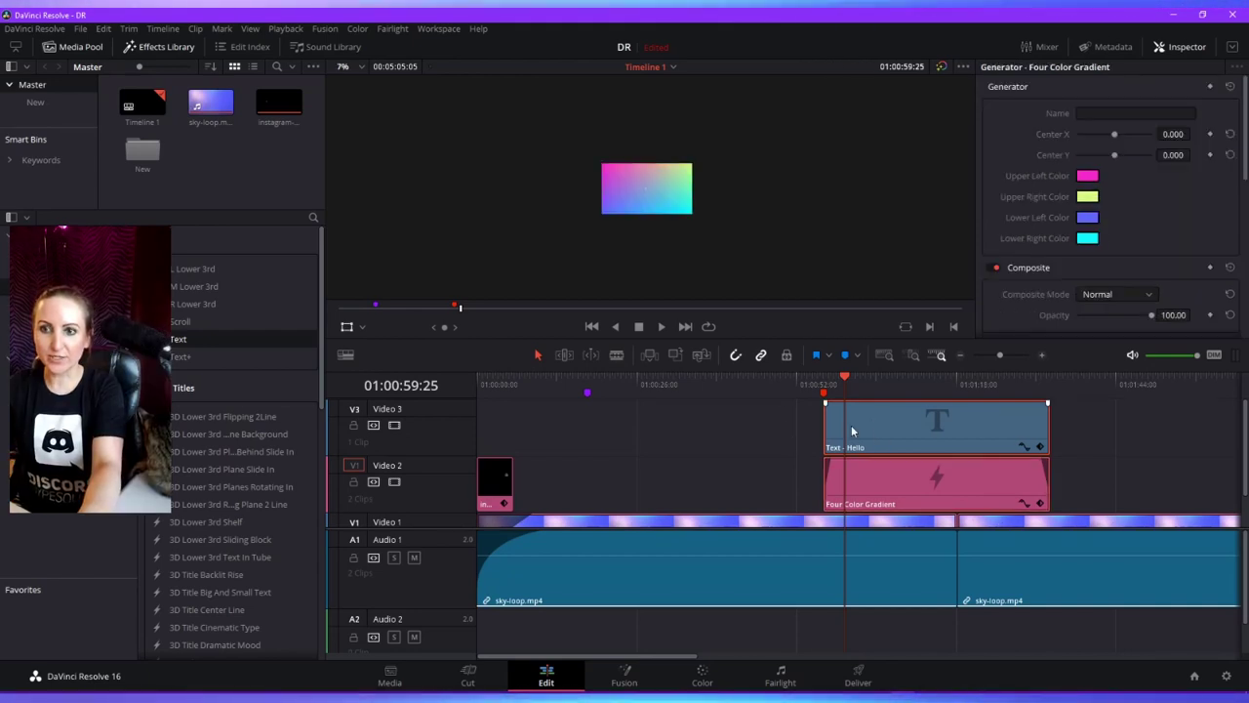
{"action": "left_click_drag", "start_coordinate": [192, 362], "coordinate": [633, 480]}
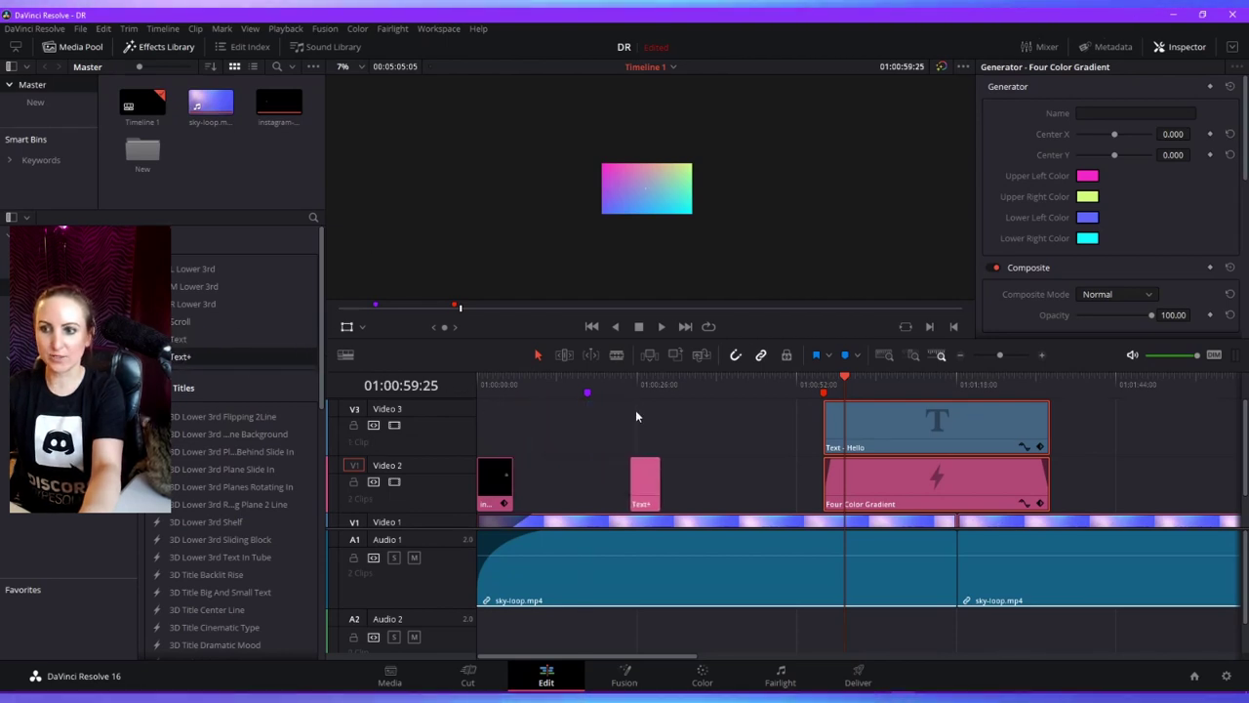
- Preview the Text+ title on Video 2, compare its settings with the Four Color Gradient's, and view its Video settings
{"action": "left_click", "coordinate": [642, 384]}
{"action": "scroll", "coordinate": [673, 181], "scroll_direction": "up", "scroll_amount": 3}
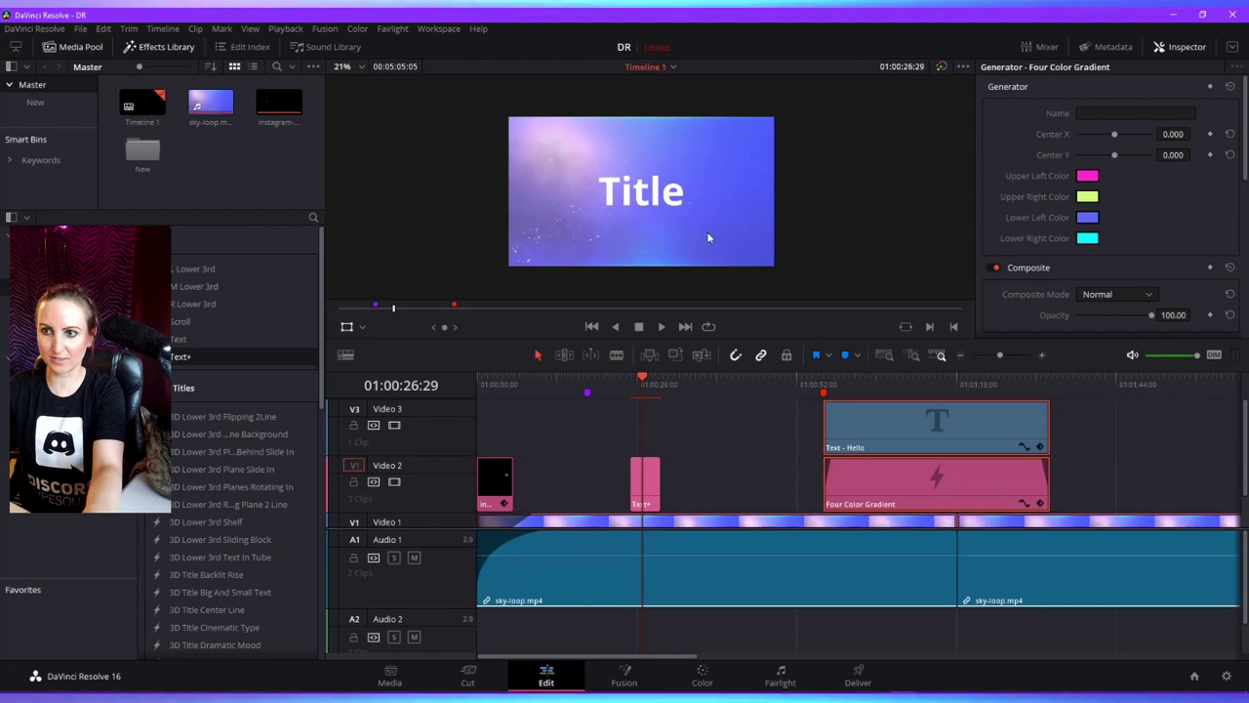
{"action": "left_click", "coordinate": [593, 327]}
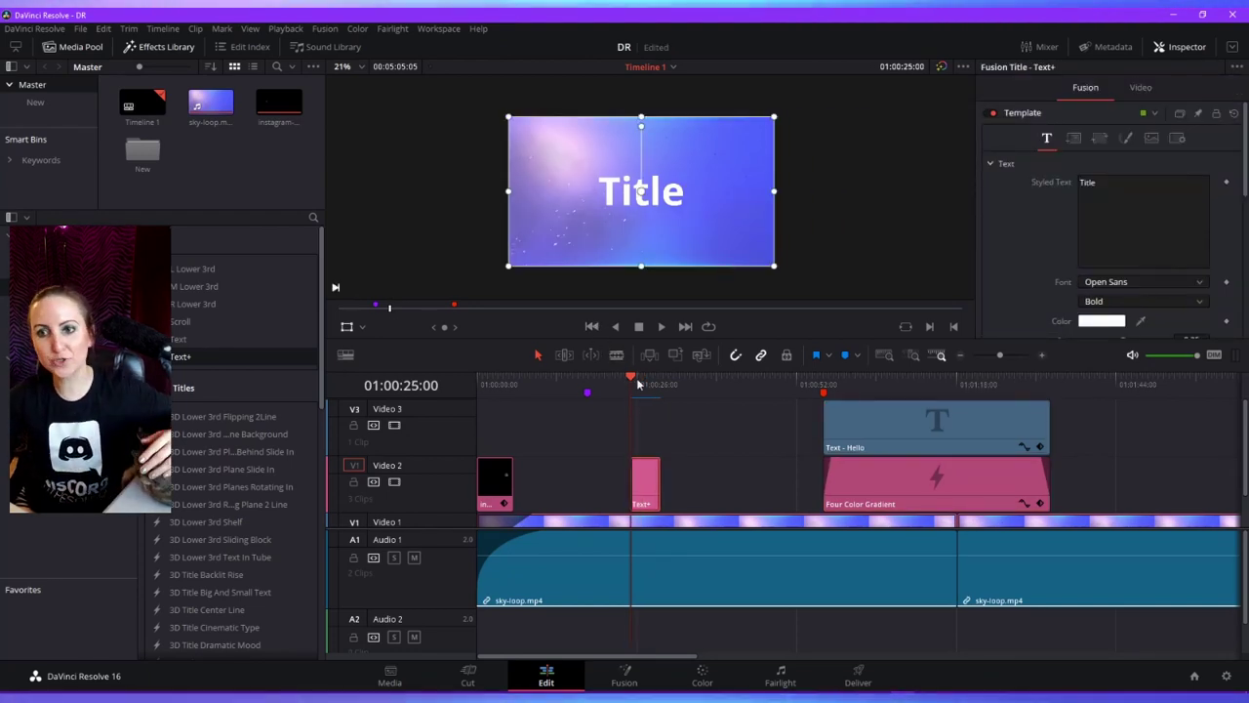
{"action": "left_click", "coordinate": [80, 29]}
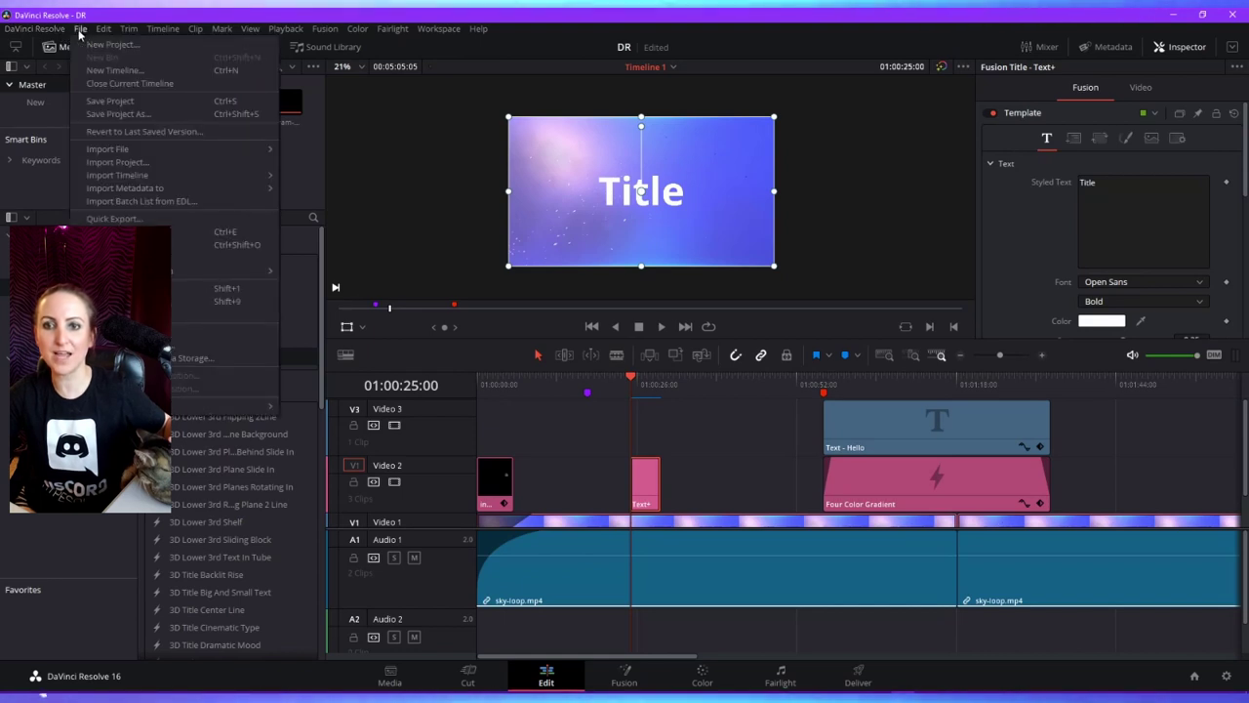
{"action": "left_click", "coordinate": [645, 488]}
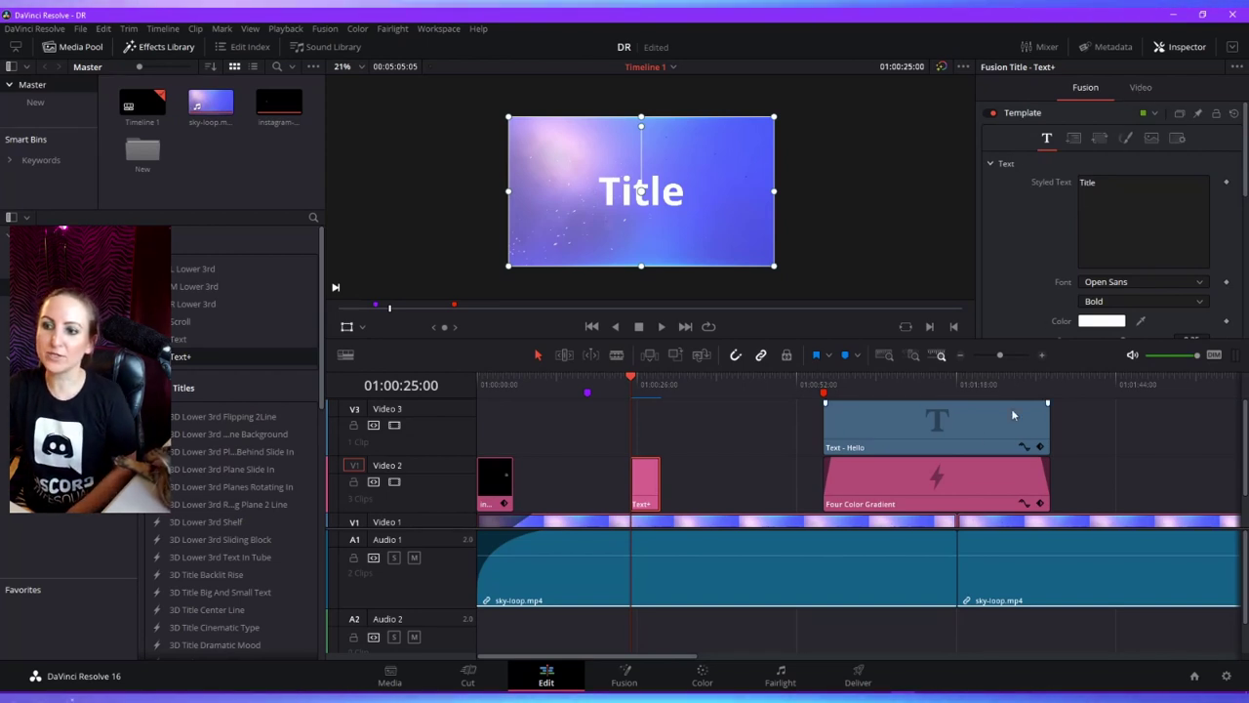
{"action": "left_click", "coordinate": [894, 477]}
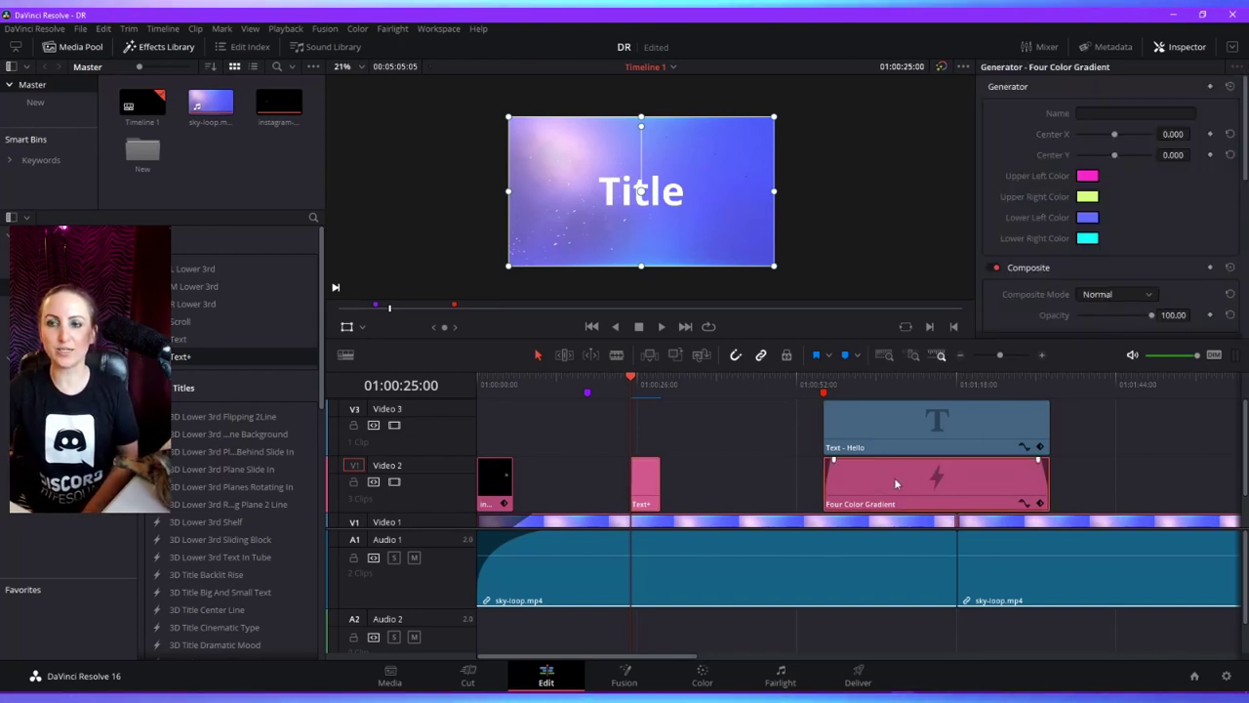
{"action": "left_click", "coordinate": [651, 477]}
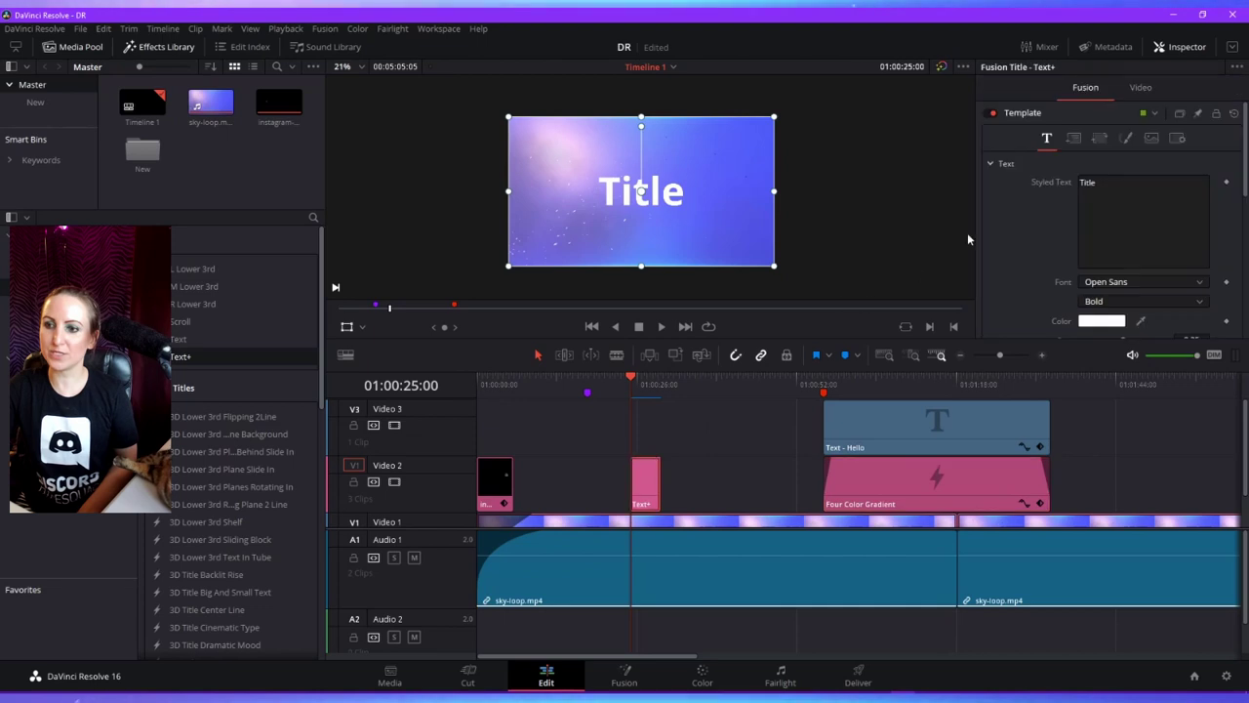
{"action": "left_click", "coordinate": [1141, 87]}
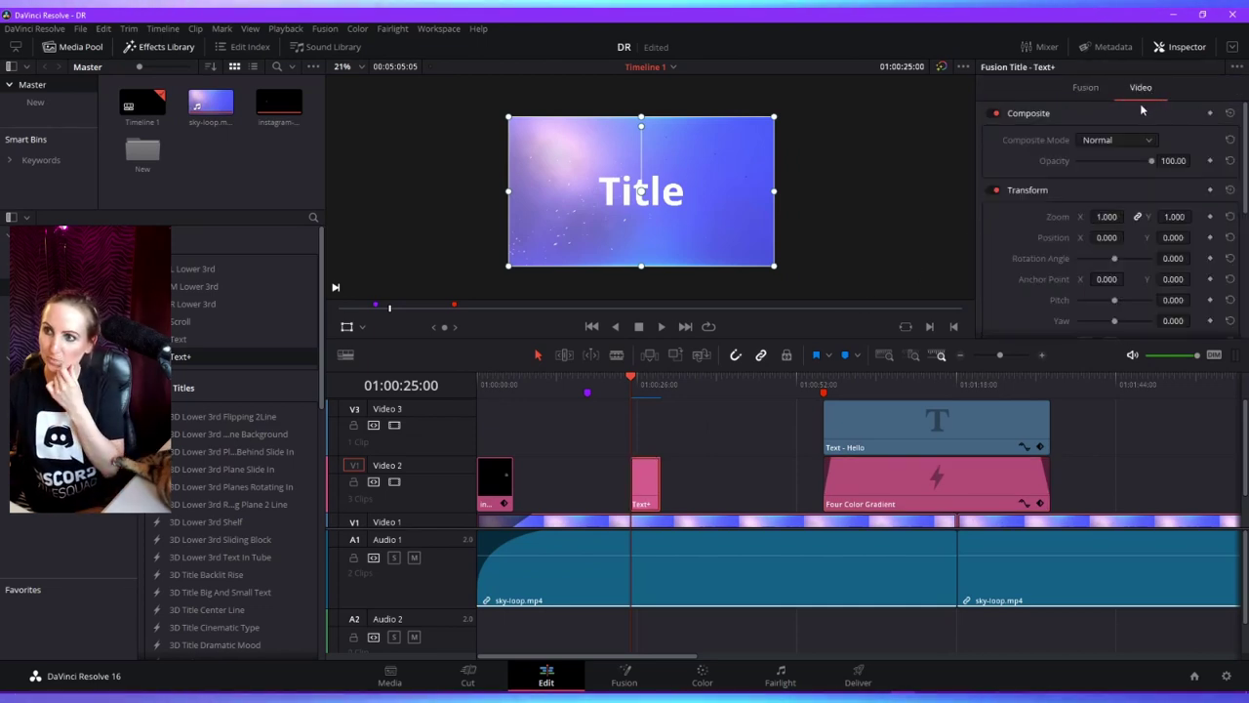
- Open the Text+ title in Fusion and show the Template node in one viewer and MediaOut1 in the other
{"action": "left_click", "coordinate": [625, 674]}
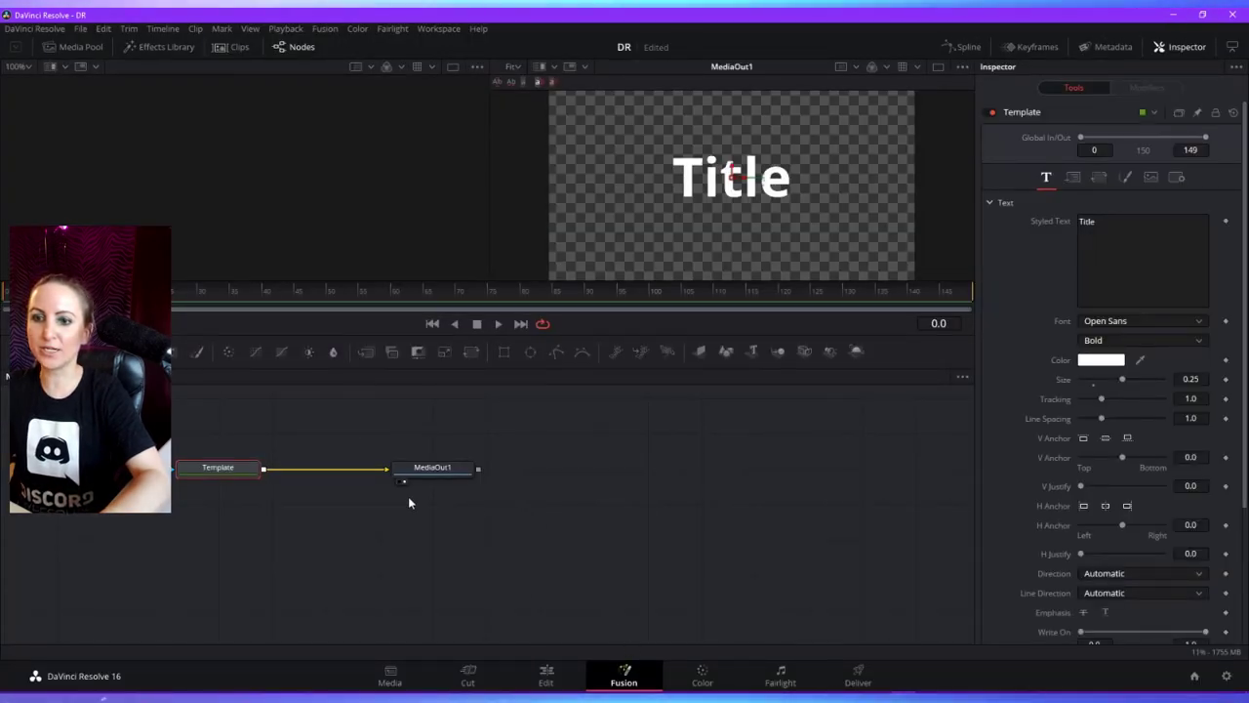
{"action": "mouse_move", "coordinate": [245, 468]}
{"action": "left_mouse_down"}
{"action": "mouse_move", "coordinate": [268, 446]}
{"action": "mouse_move", "coordinate": [245, 468]}
{"action": "left_mouse_up"}
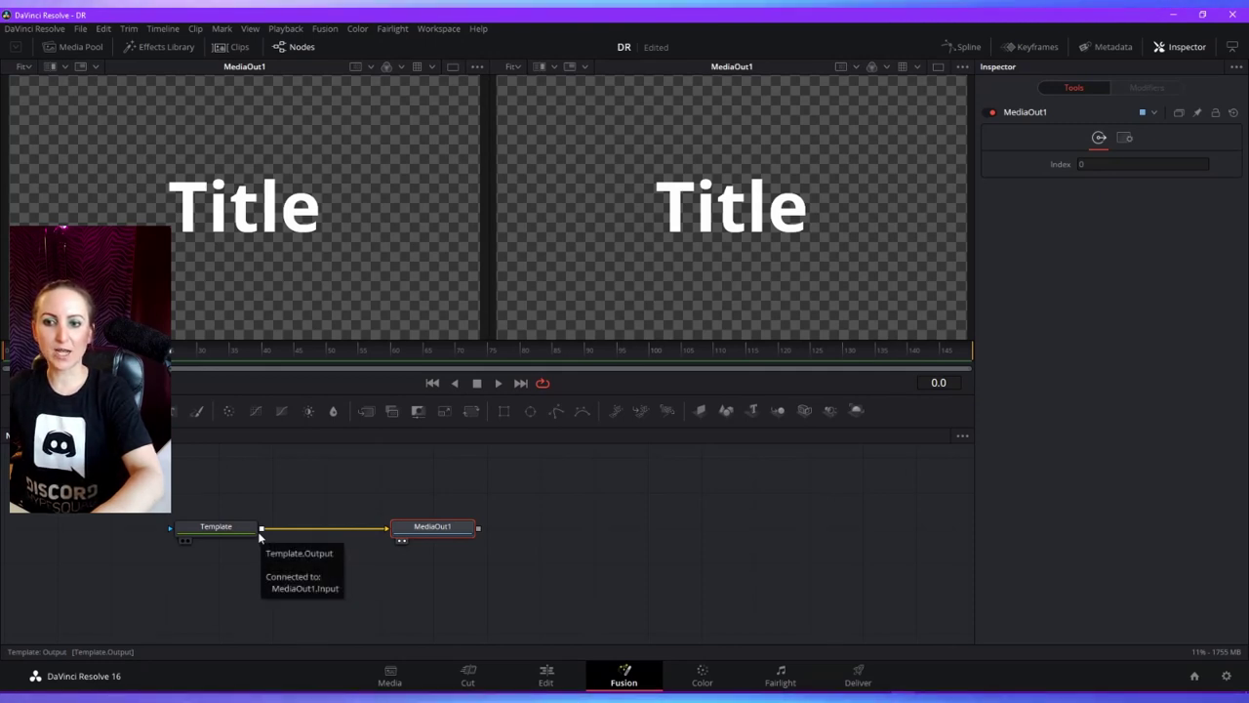
{"action": "left_click", "coordinate": [190, 541]}
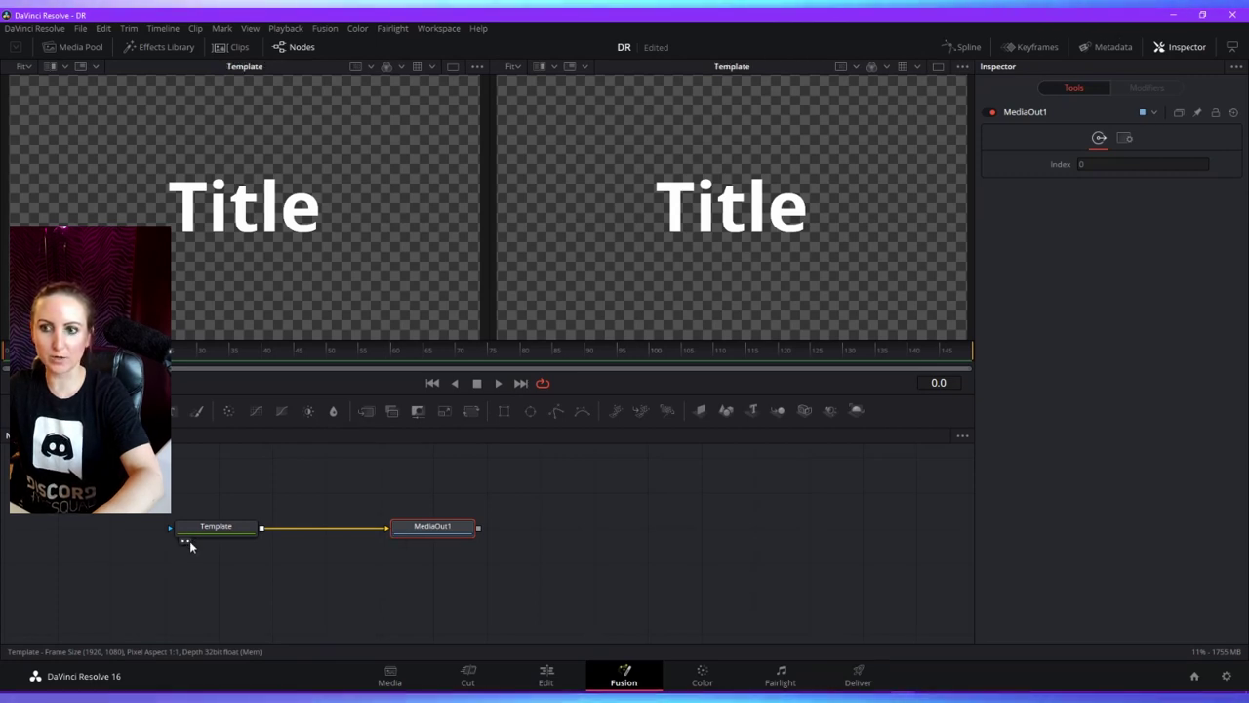
{"action": "left_click", "coordinate": [190, 541]}
{"action": "left_click", "coordinate": [190, 541]}
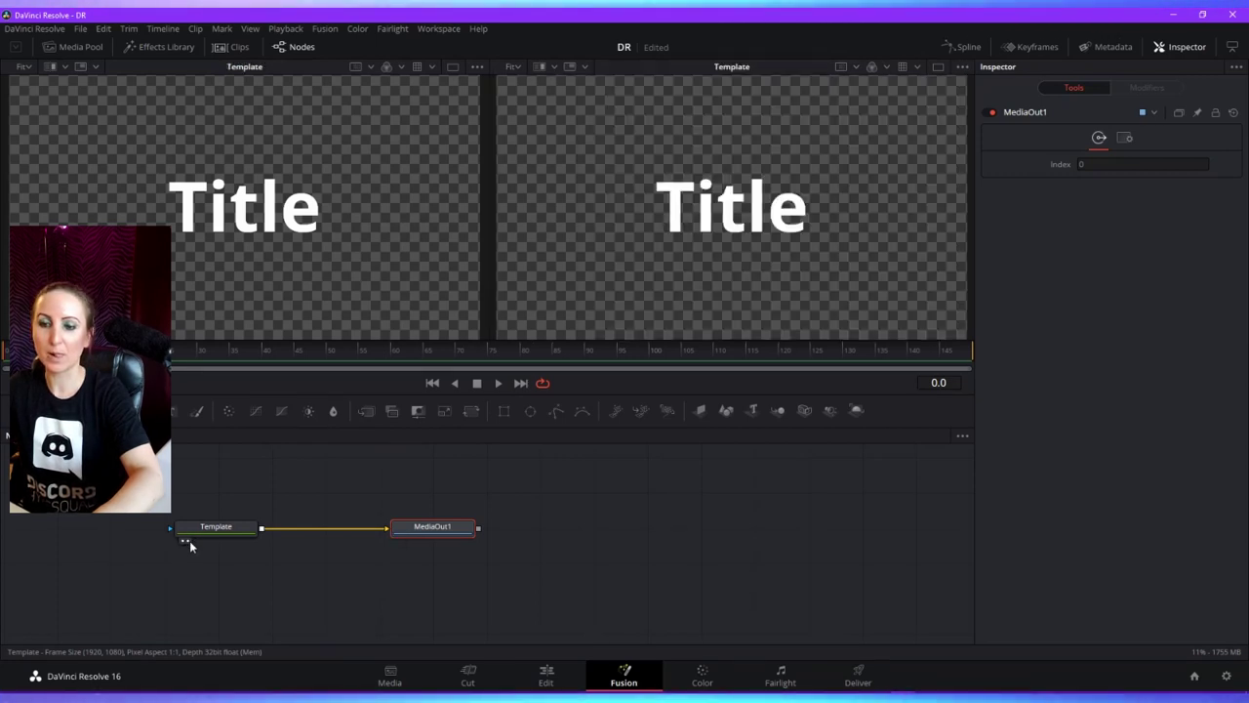
{"action": "left_click", "coordinate": [190, 541]}
{"action": "key", "text": "2"}
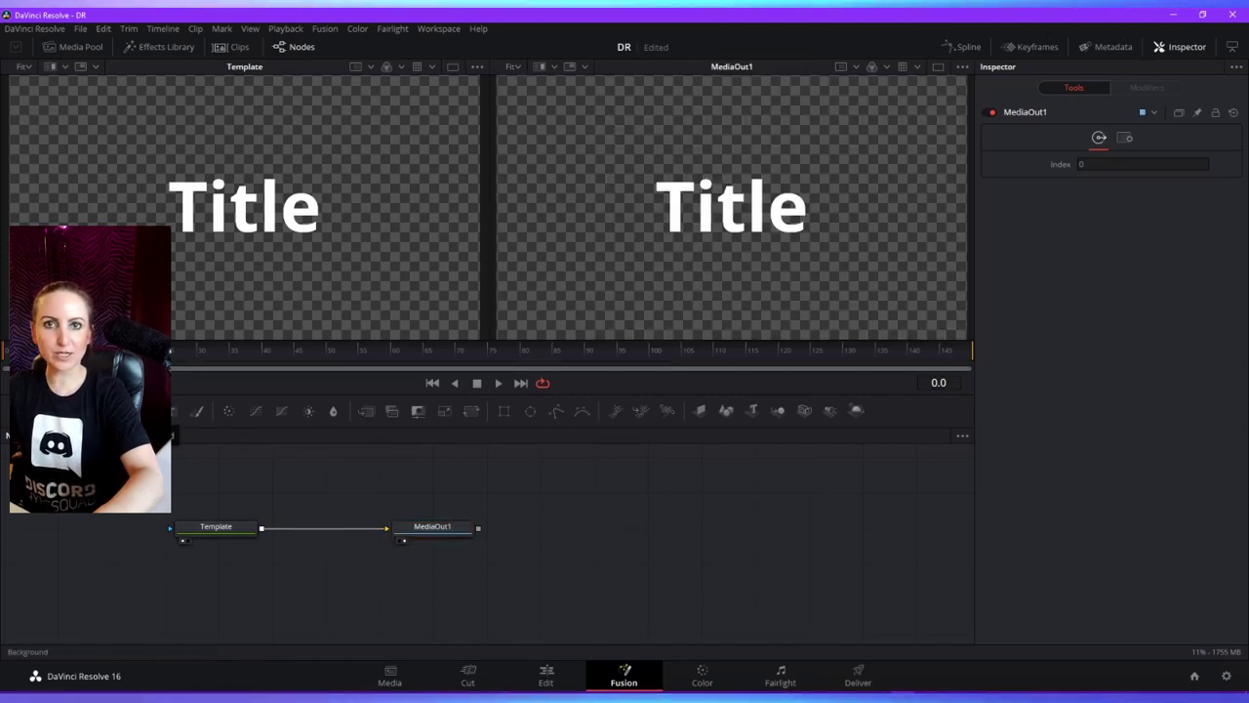
- Add a Background node and connect it to the output of MediaOut1 through a Merge node
{"action": "left_click", "coordinate": [174, 410]}
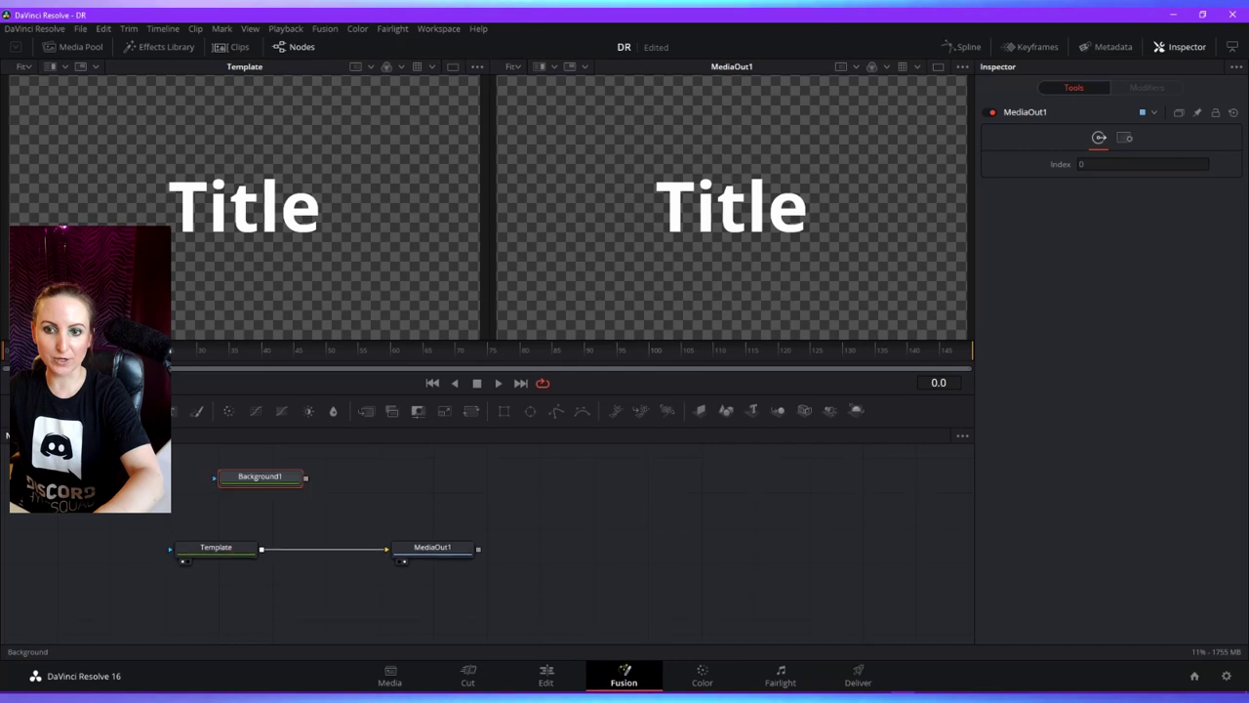
{"action": "left_click_drag", "start_coordinate": [266, 482], "coordinate": [341, 507]}
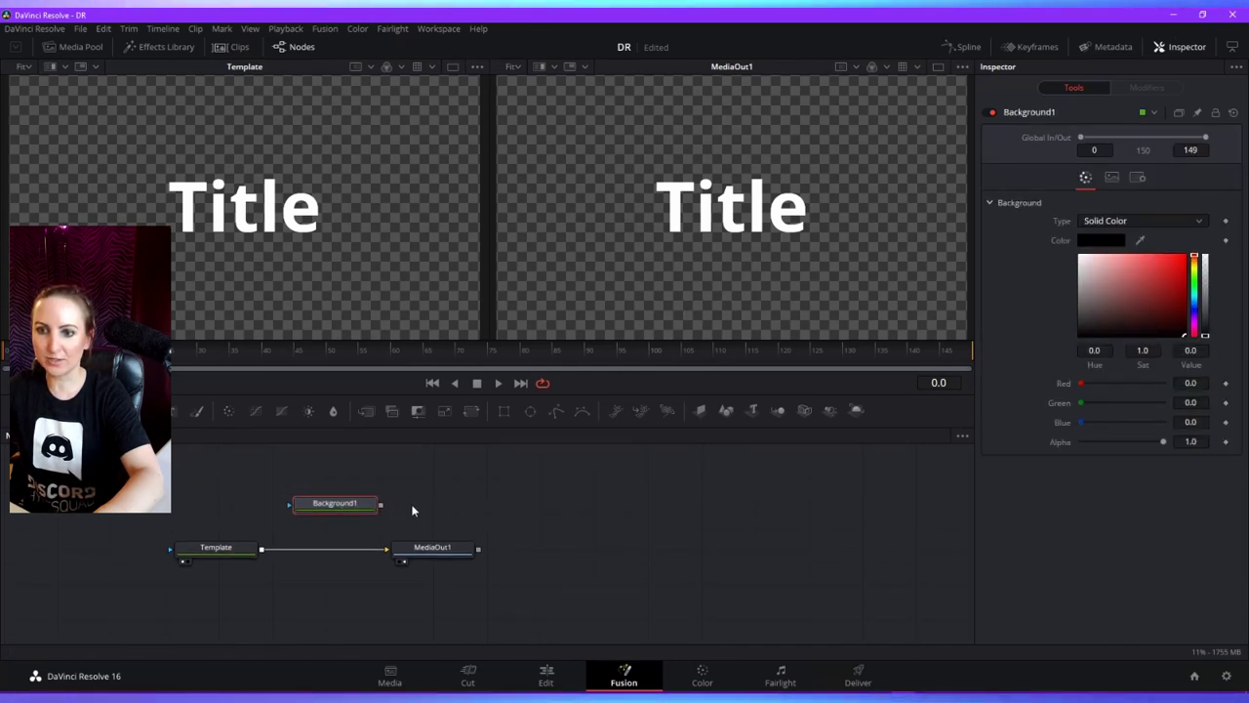
{"action": "left_click_drag", "start_coordinate": [380, 506], "coordinate": [478, 549]}
{"action": "left_click_drag", "start_coordinate": [653, 505], "coordinate": [544, 478]}
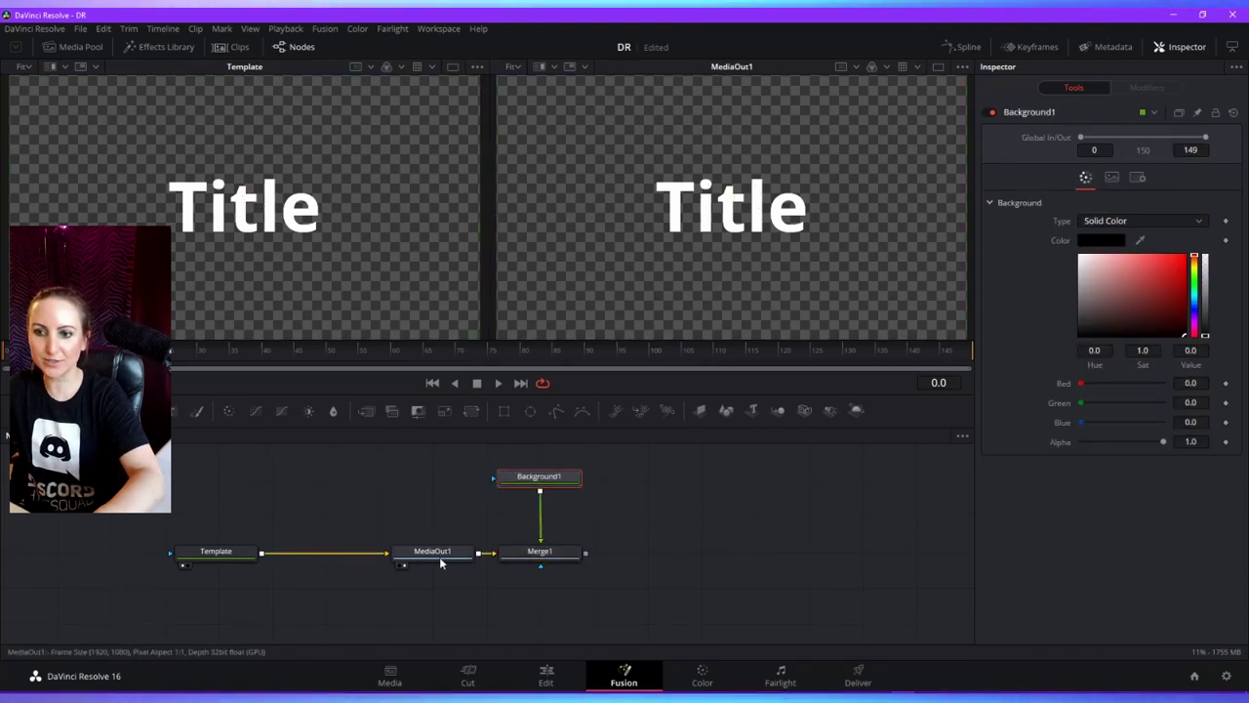
- Rearrange the node graph so the Background node leads into the Merge node above the Template node
{"action": "left_click_drag", "start_coordinate": [544, 546], "coordinate": [297, 500]}
{"action": "left_click_drag", "start_coordinate": [436, 546], "coordinate": [387, 556]}
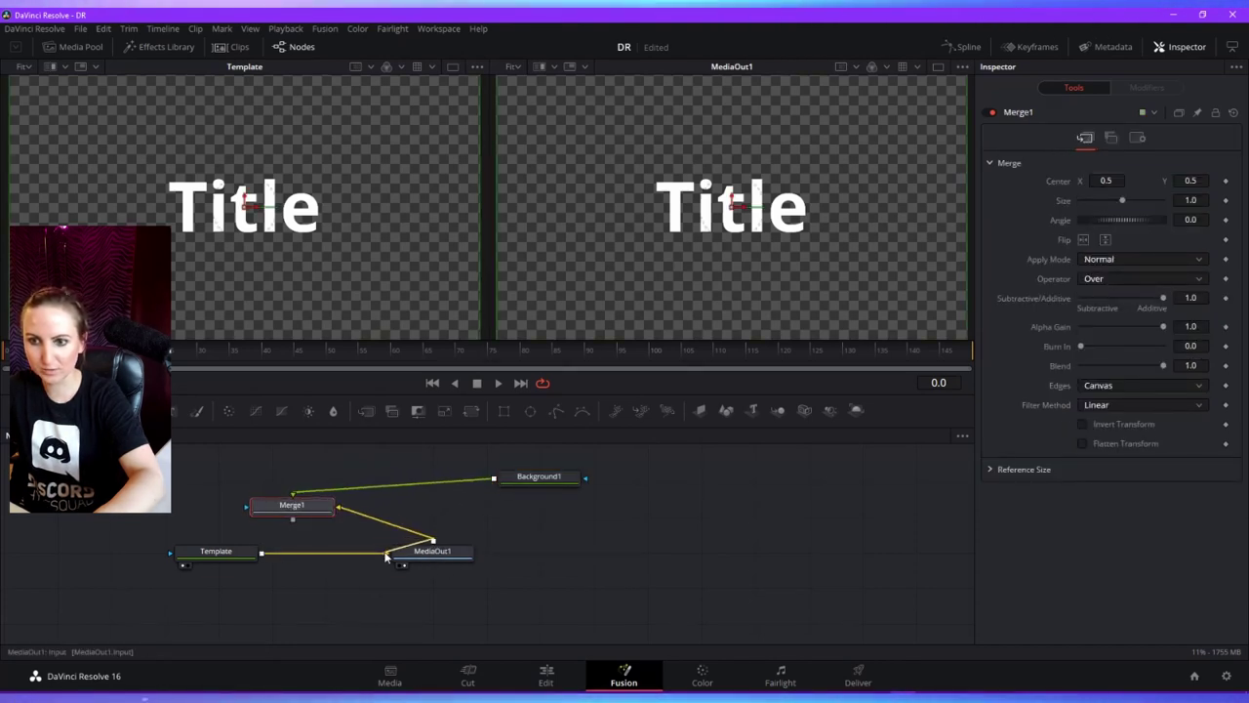
{"action": "left_click", "coordinate": [439, 447]}
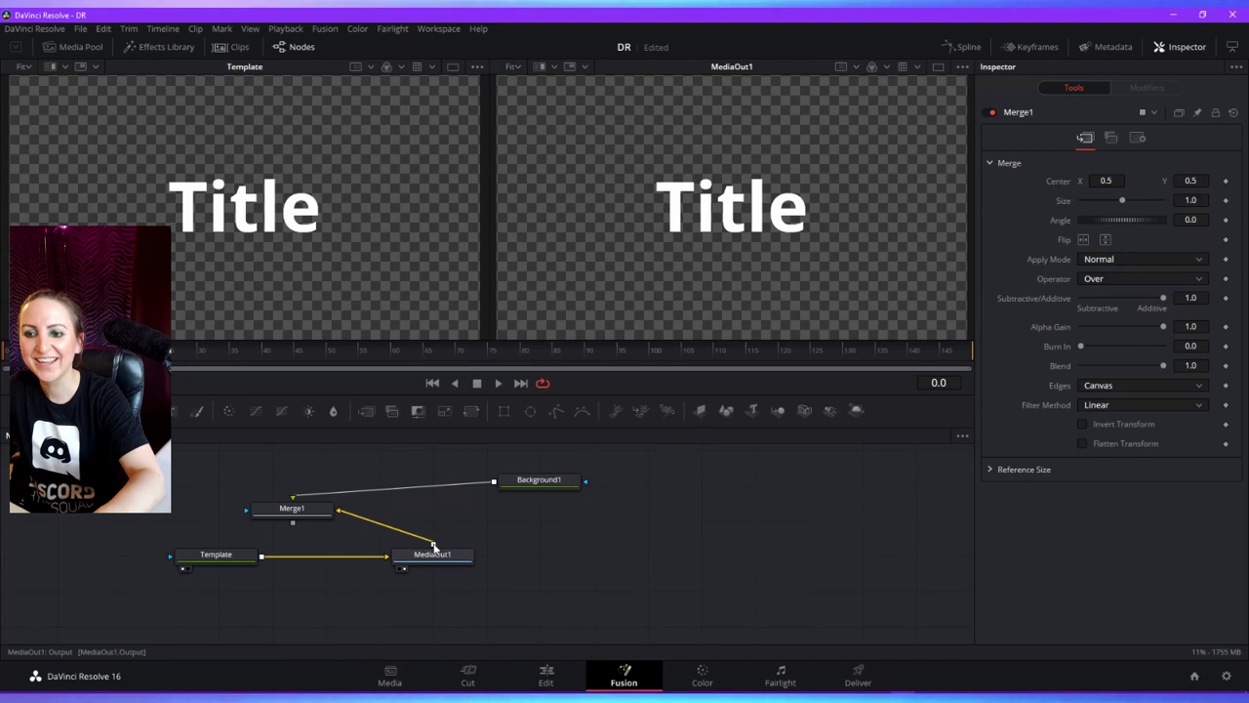
{"action": "left_click_drag", "start_coordinate": [528, 487], "coordinate": [252, 501]}
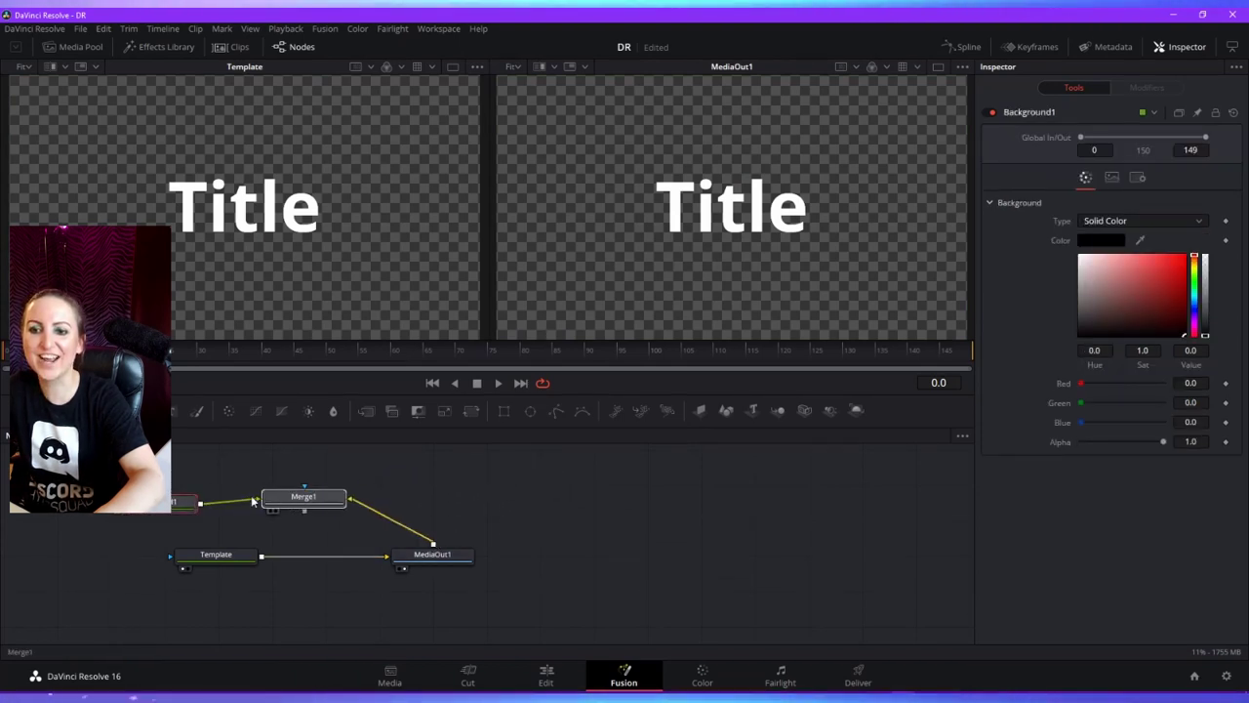
{"action": "left_click", "coordinate": [183, 499]}
{"action": "left_click_drag", "start_coordinate": [184, 492], "coordinate": [190, 498]}
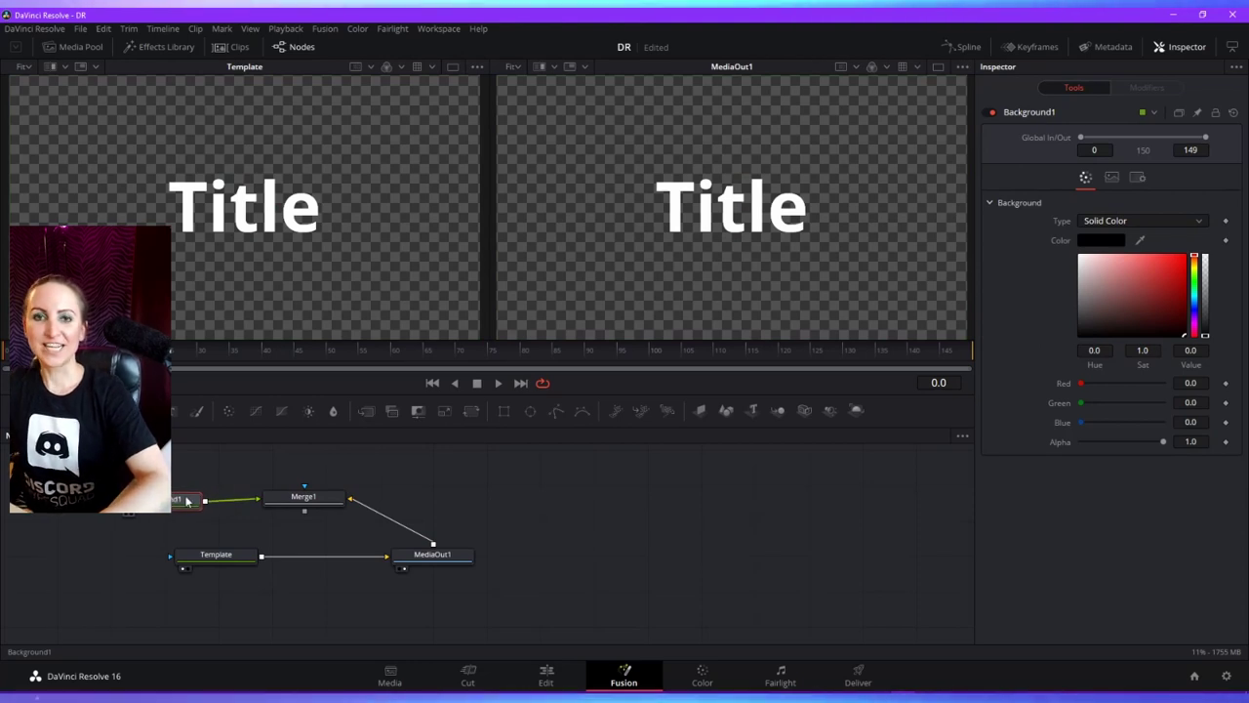
{"action": "left_click_drag", "start_coordinate": [189, 498], "coordinate": [172, 498]}
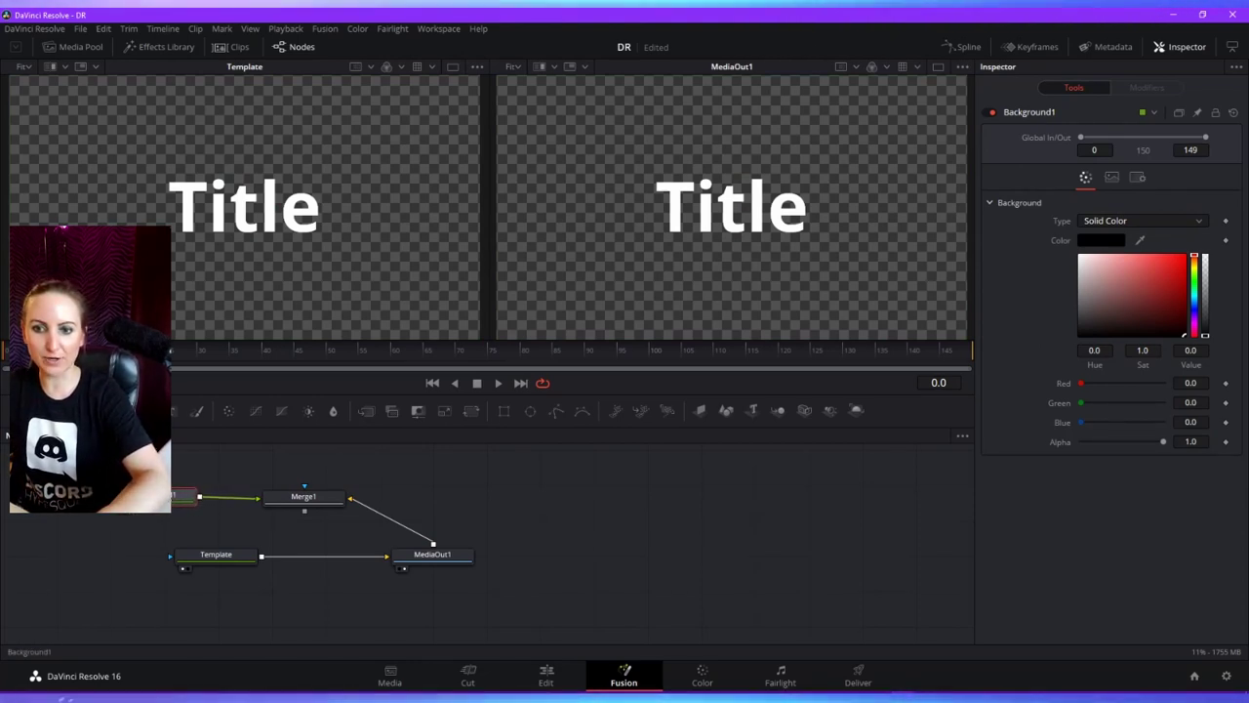
- Change the Background node's solid color to red and preview it in the viewer
{"action": "left_click_drag", "start_coordinate": [1127, 284], "coordinate": [1174, 270]}
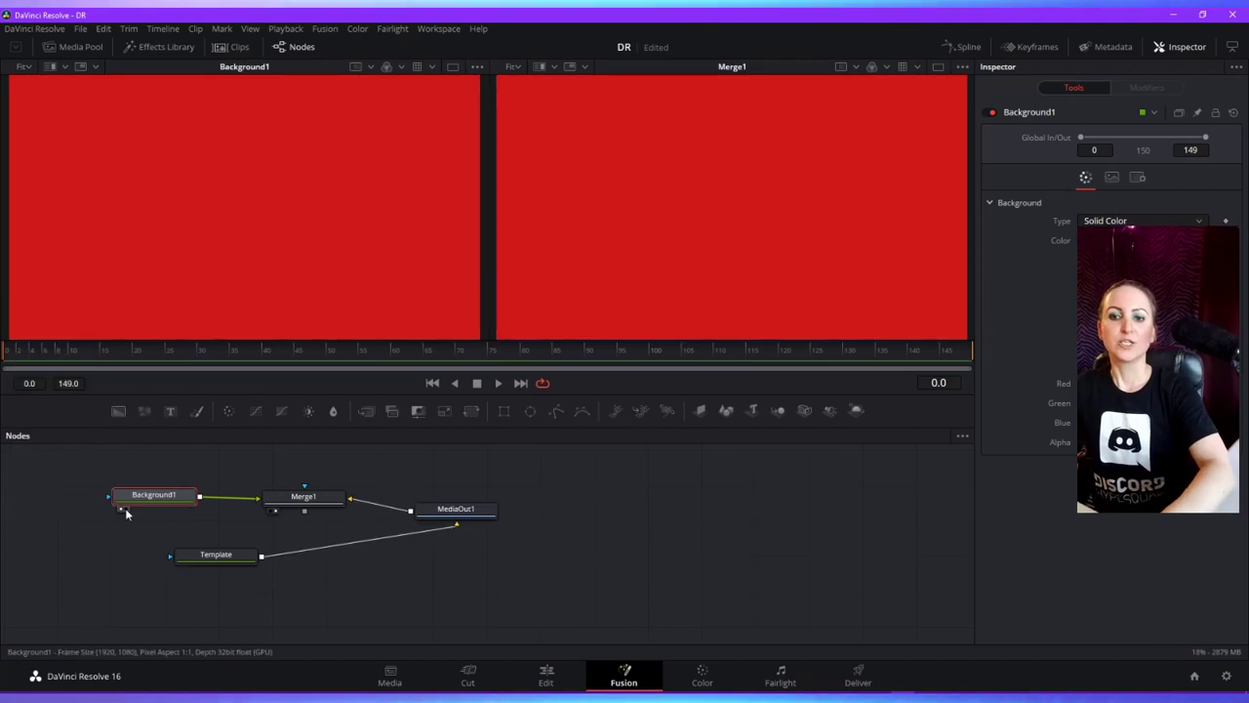
{"action": "left_click", "coordinate": [125, 509]}
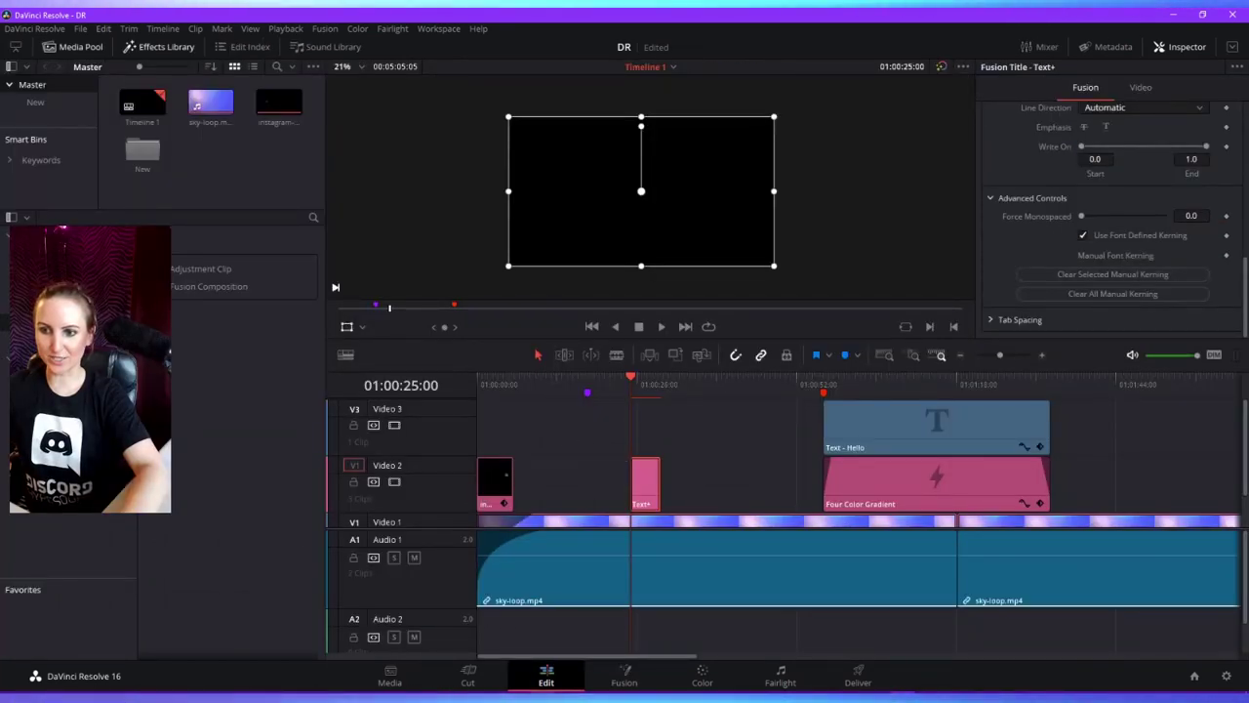
- Delete the blacked-out Text+ title from Video 2, add a fresh Text+ title at the playhead, and play it back
{"action": "left_click", "coordinate": [644, 483]}
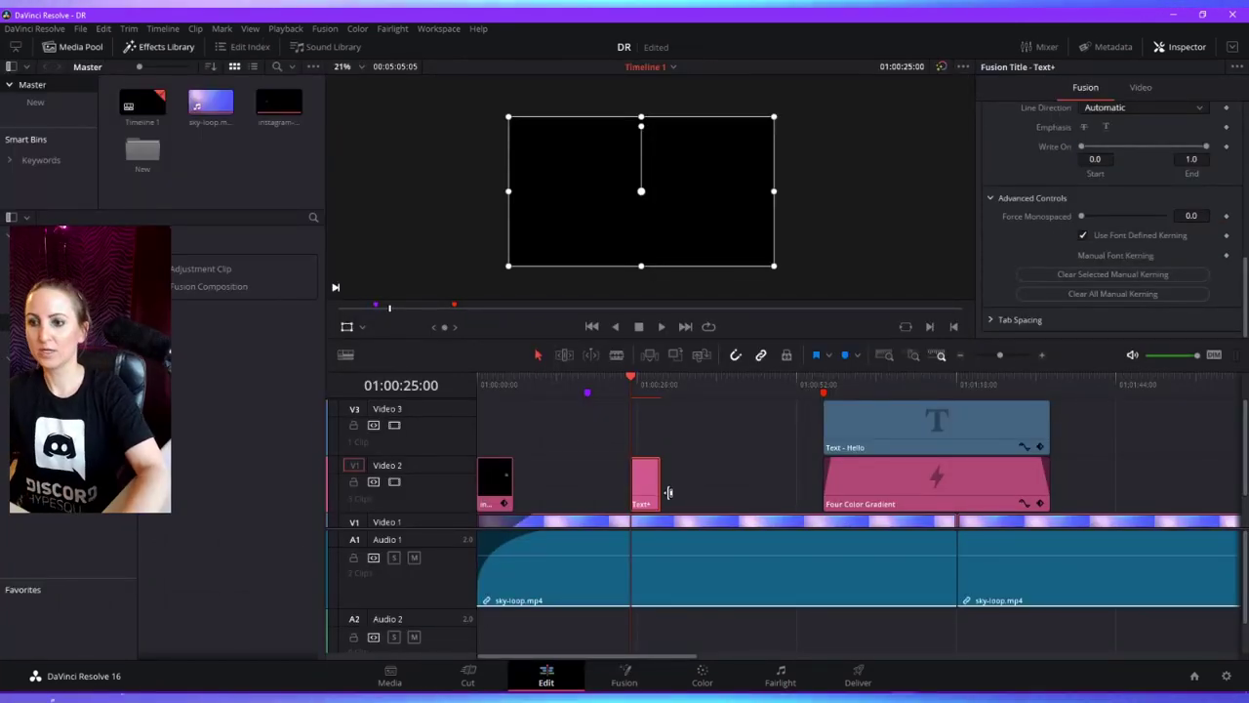
{"action": "left_click", "coordinate": [645, 387]}
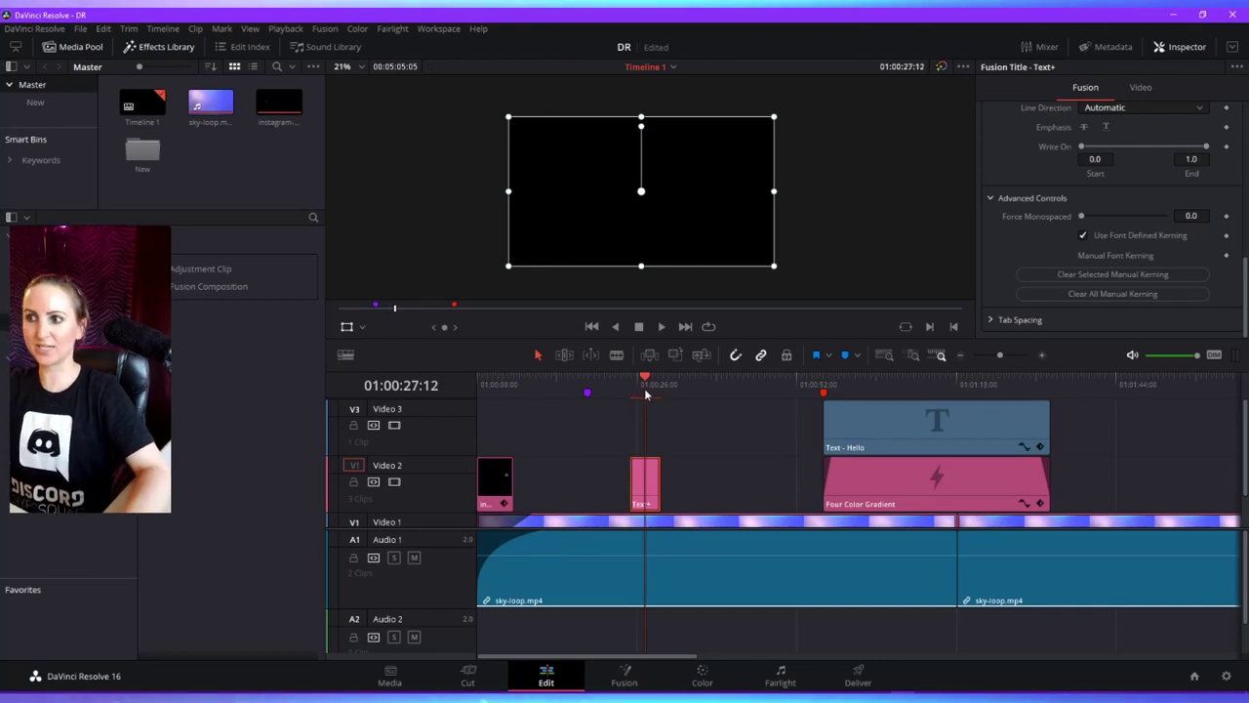
{"action": "key", "text": "Delete"}
{"action": "left_click", "coordinate": [629, 500]}
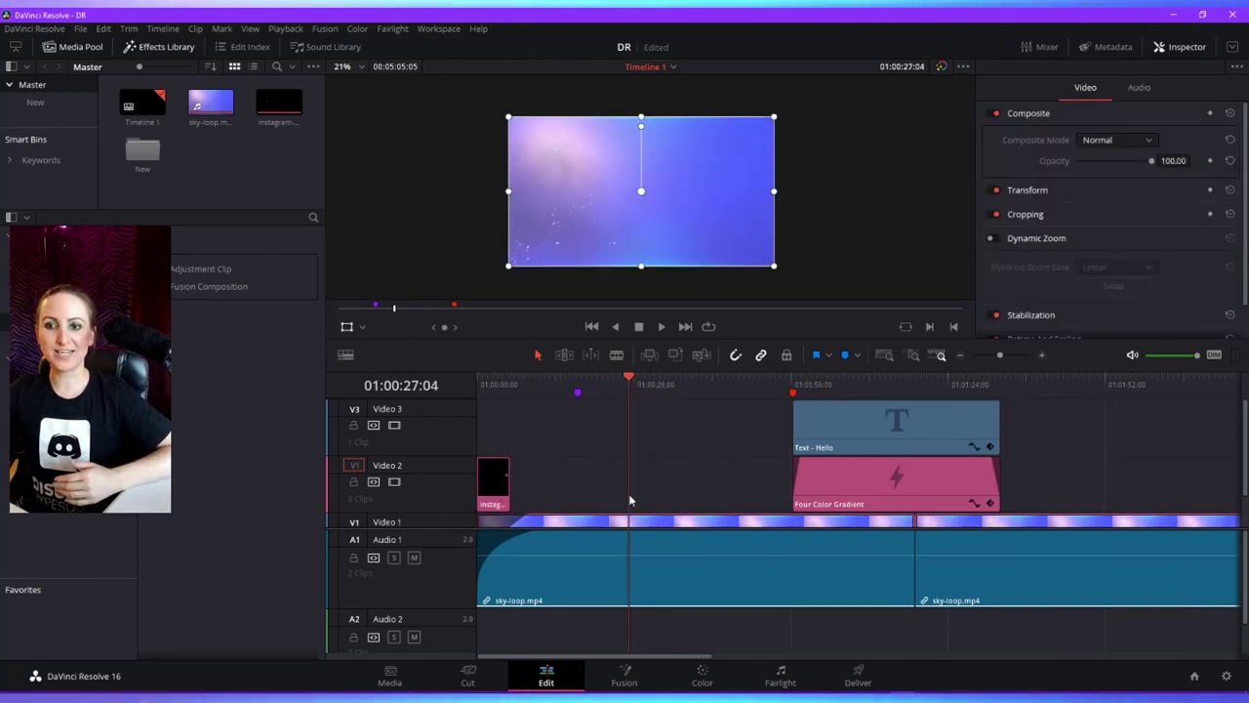
{"action": "left_click", "coordinate": [44, 288]}
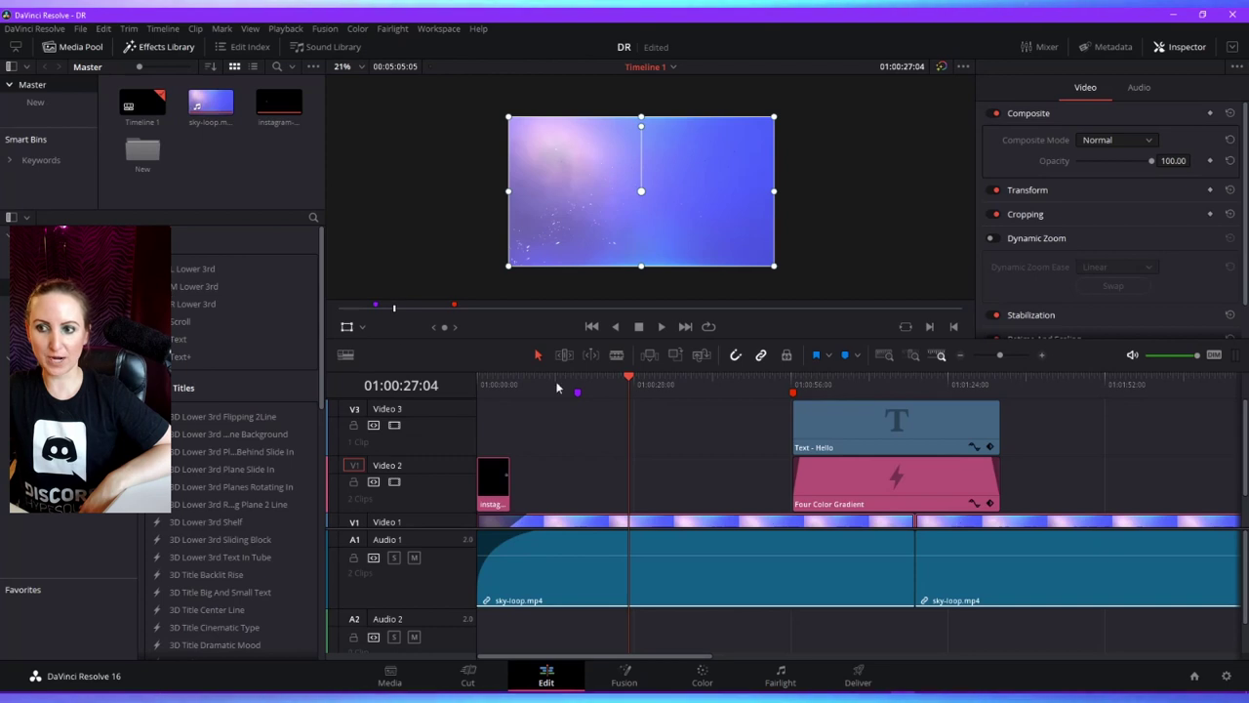
{"action": "left_click_drag", "start_coordinate": [180, 357], "coordinate": [630, 485]}
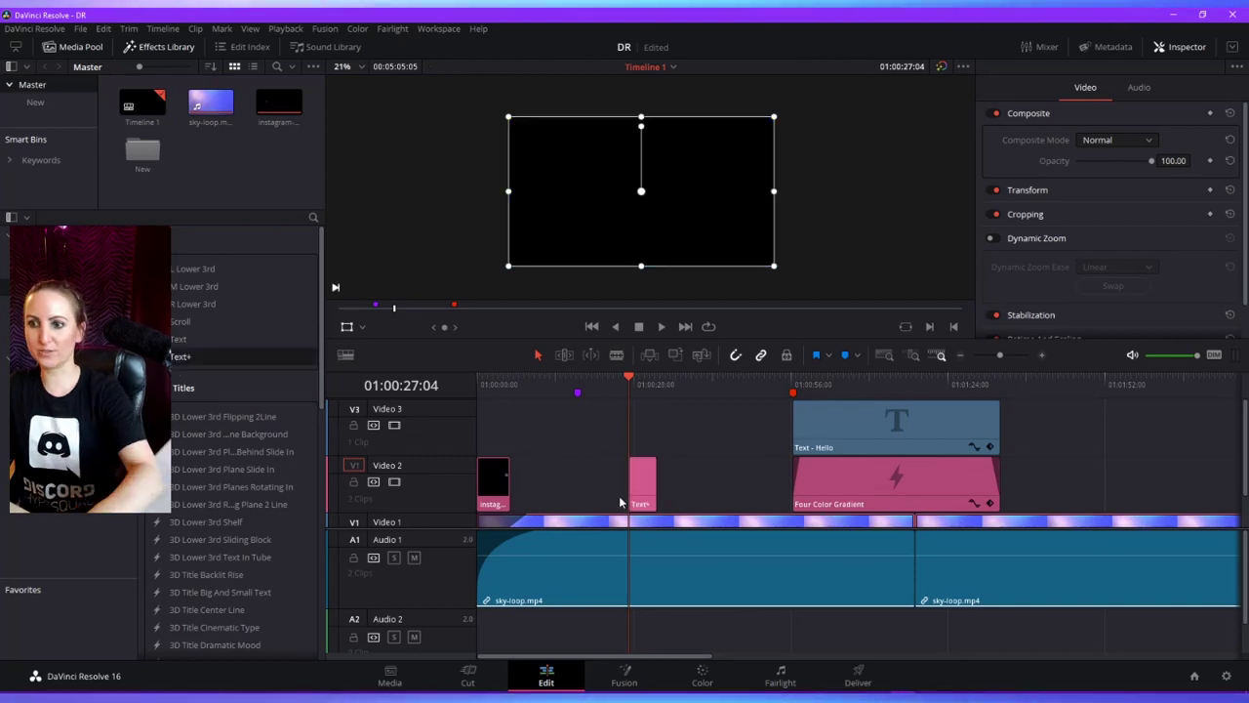
{"action": "key", "text": "space"}
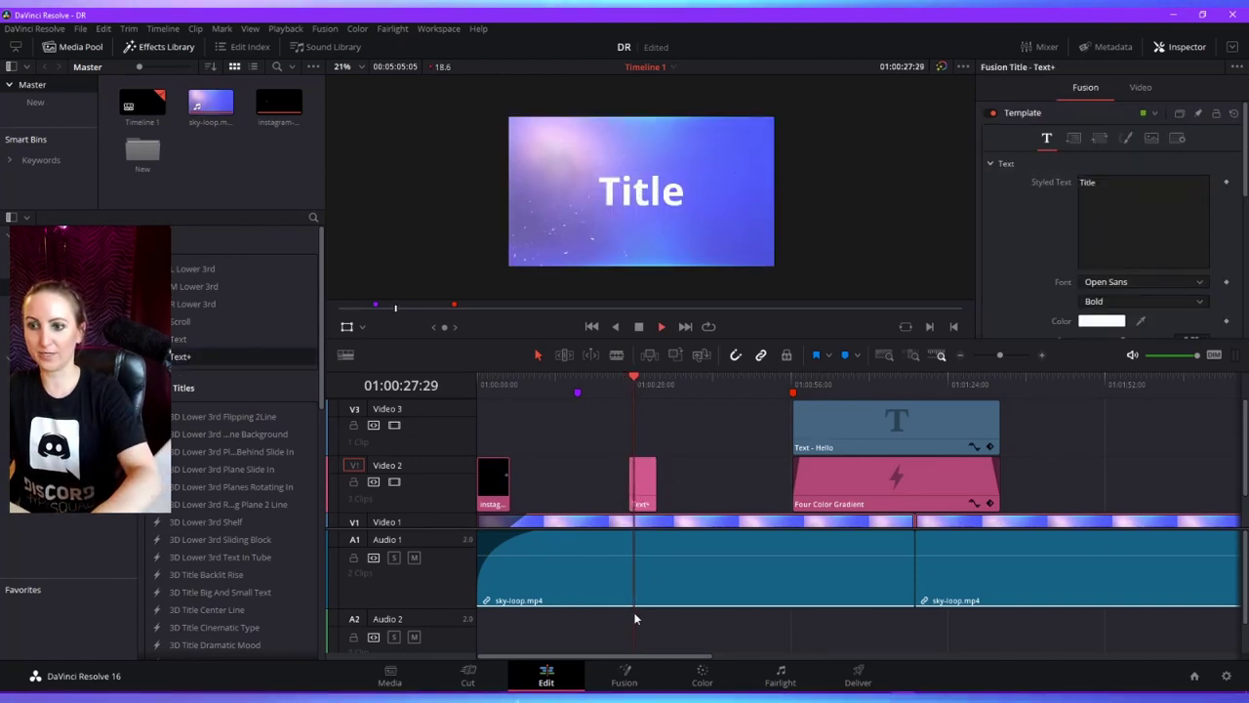
- In the new title's Fusion composition, add a merged Text node reading "dfadfsdfsdgsd" at size 0.2756 and a separate Text 3D node
{"action": "left_click", "coordinate": [625, 675]}
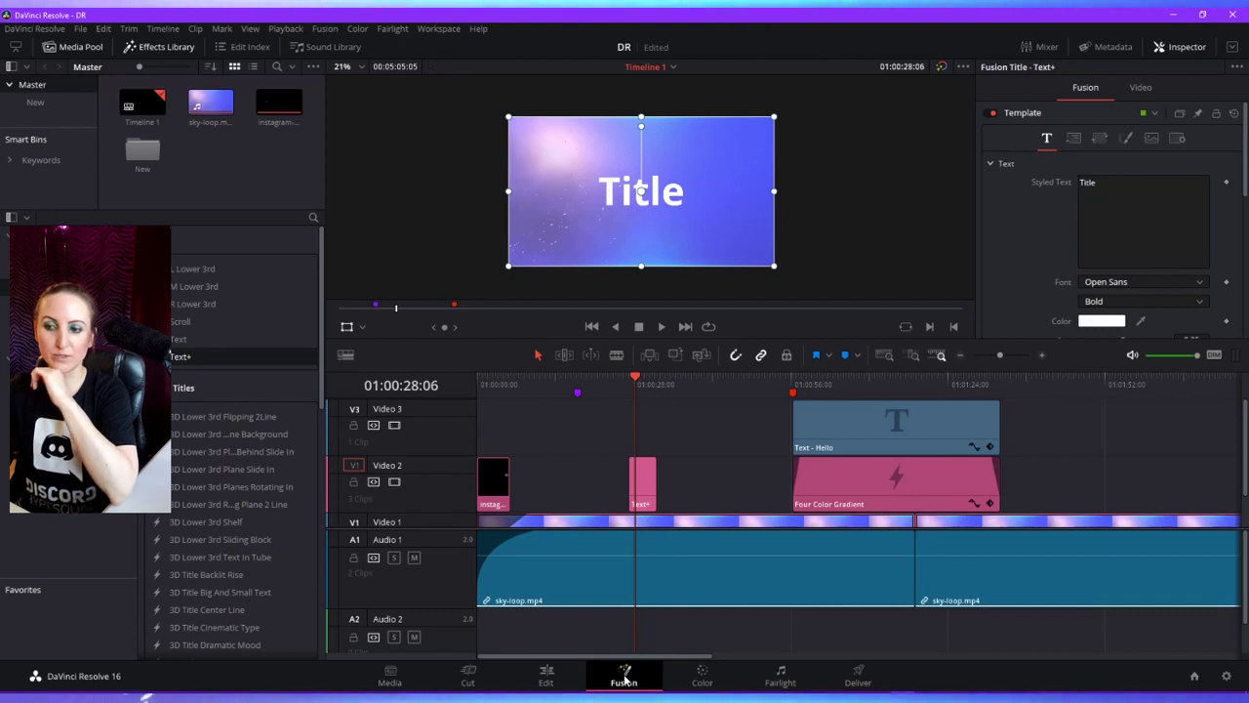
{"action": "left_click", "coordinate": [625, 676]}
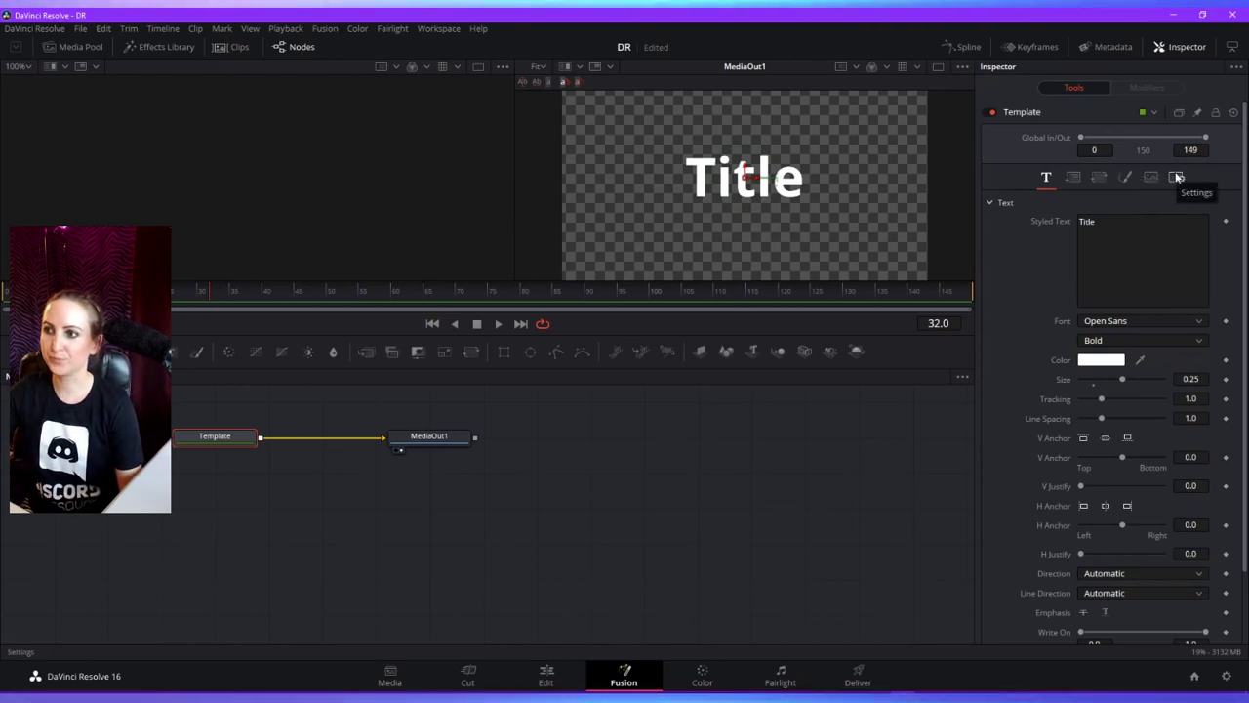
{"action": "key", "text": "ctrl+shift+a"}
{"action": "left_click", "coordinate": [172, 352]}
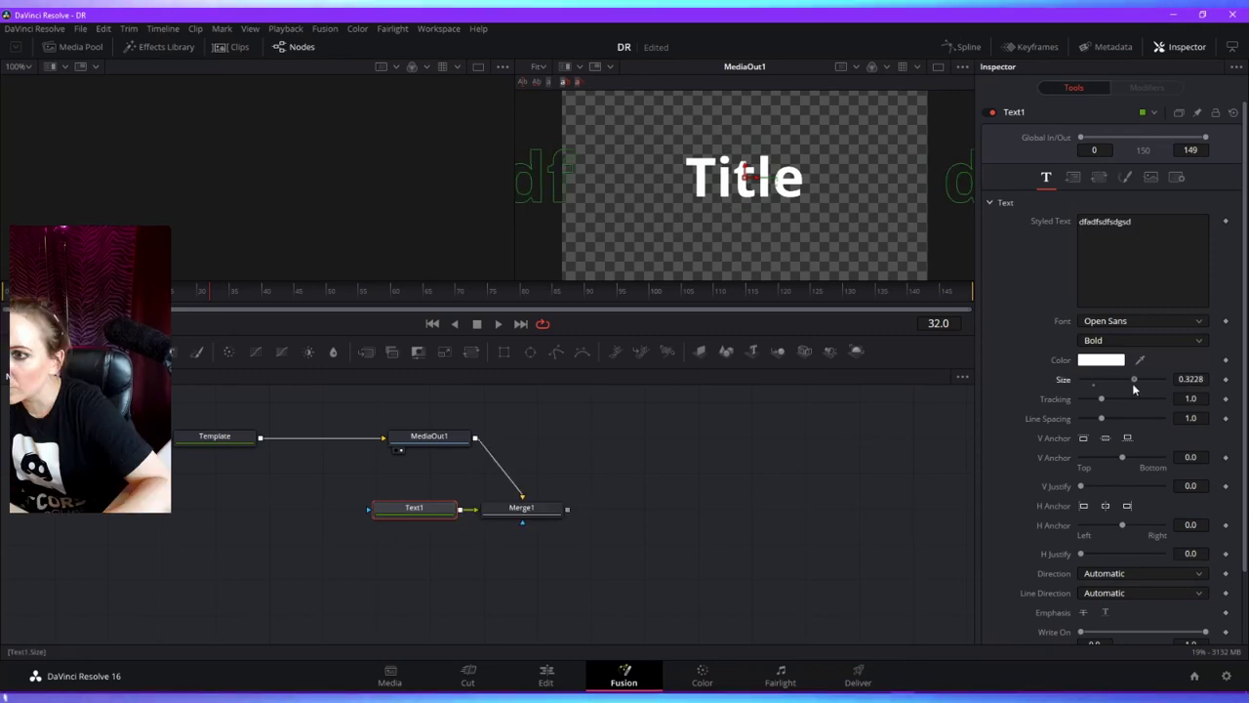
{"action": "left_click_drag", "start_coordinate": [1101, 381], "coordinate": [1121, 388]}
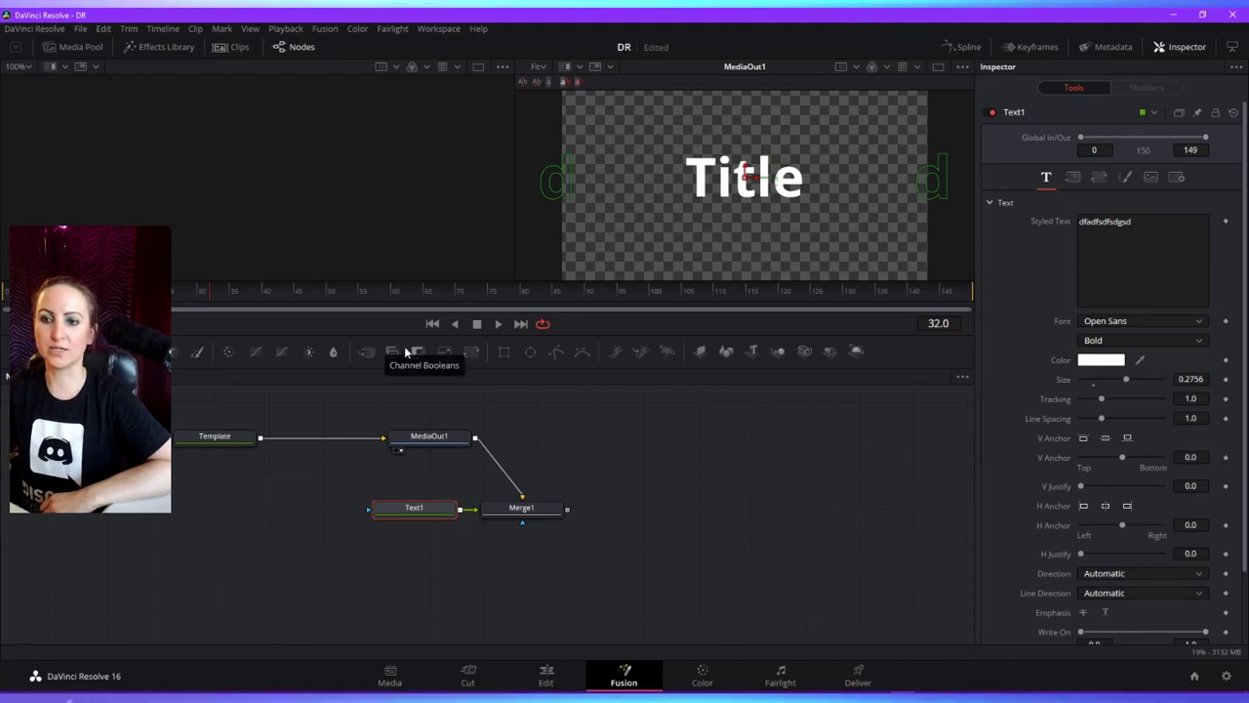
{"action": "left_click", "coordinate": [757, 349]}
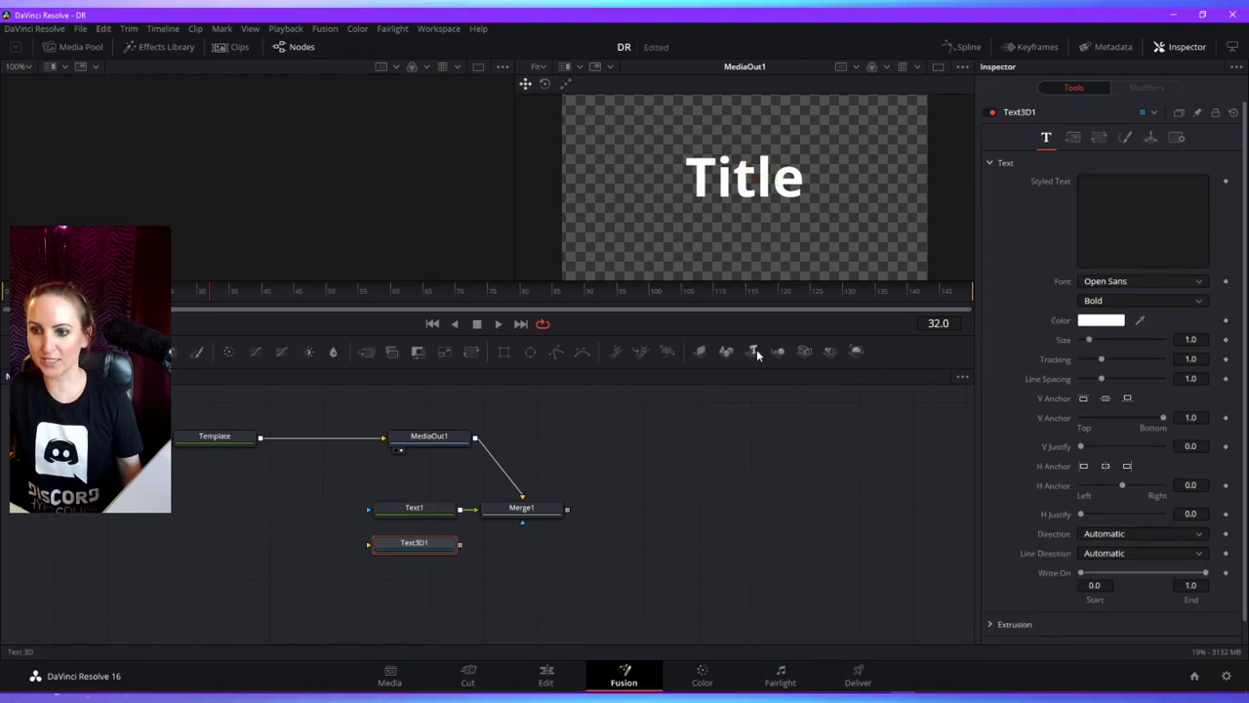
- Switch to color grading and shift the Text+ clip's Lift toward blue, to about -0.02 red and 0.06 blue
{"action": "left_click", "coordinate": [710, 687]}
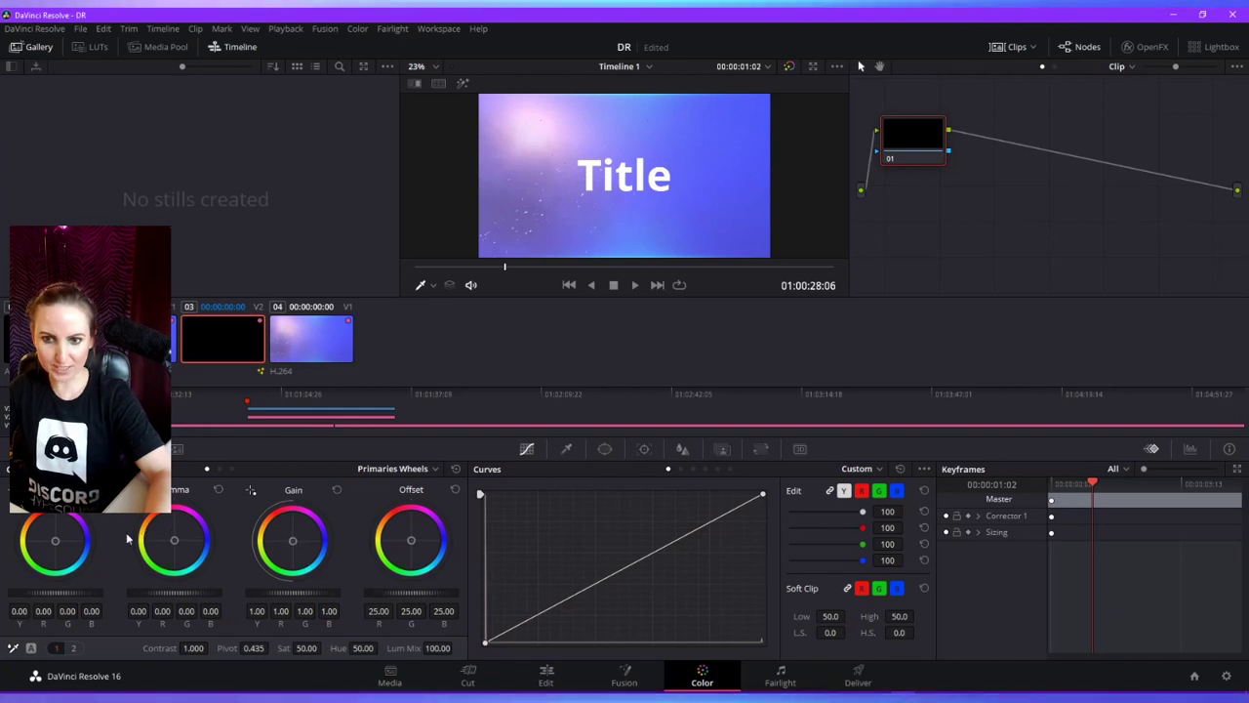
{"action": "left_click_drag", "start_coordinate": [62, 538], "coordinate": [64, 540]}
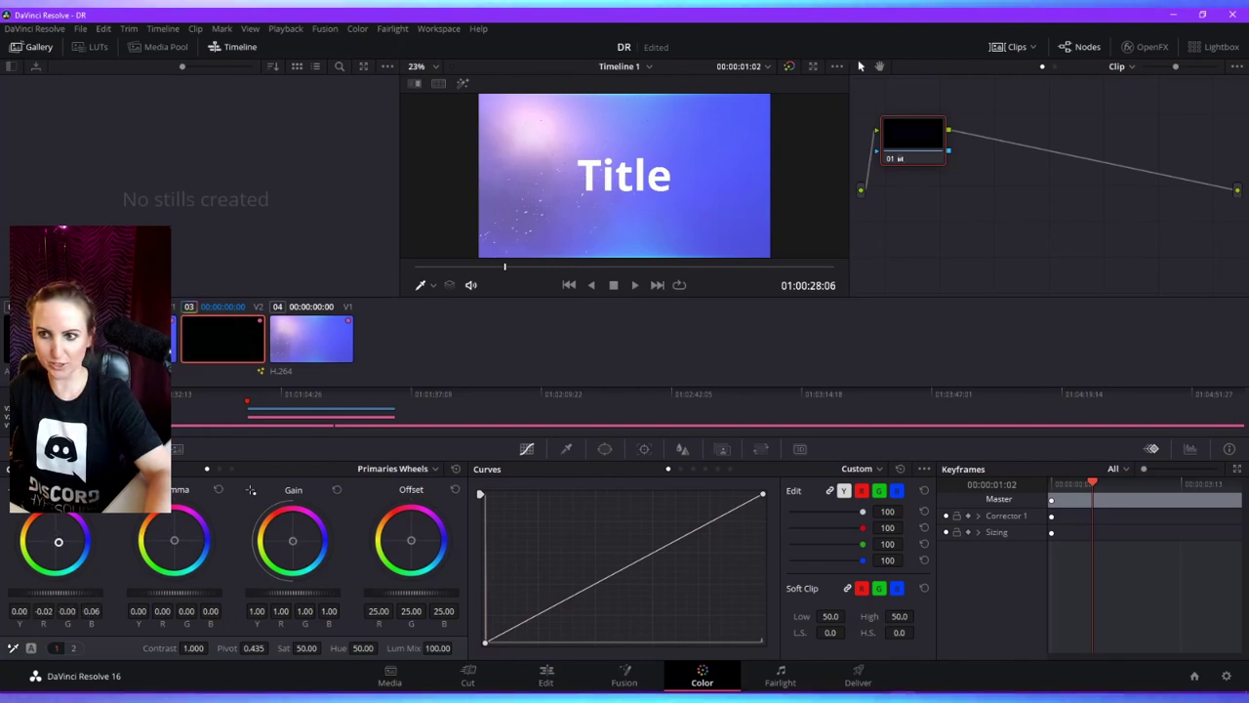
- Reset the title clip's Lift adjustment and move its corrector node between the graph's input and output
{"action": "left_click", "coordinate": [99, 489]}
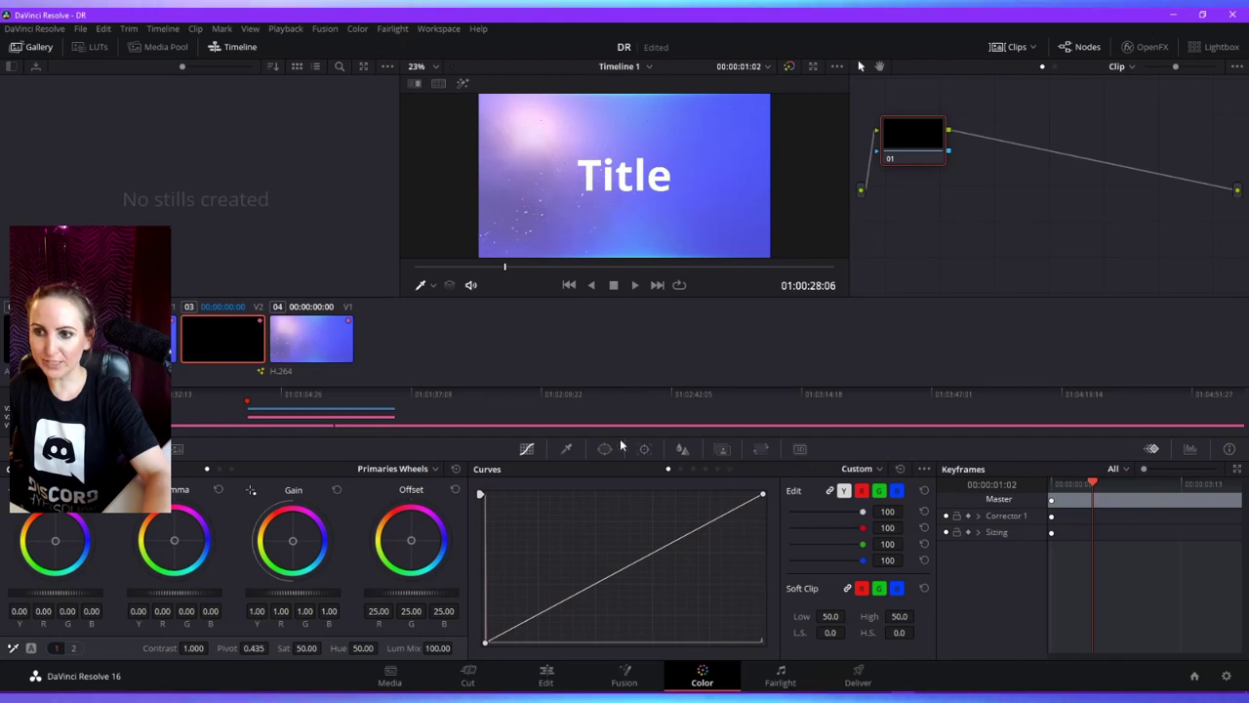
{"action": "left_click_drag", "start_coordinate": [913, 137], "coordinate": [995, 180]}
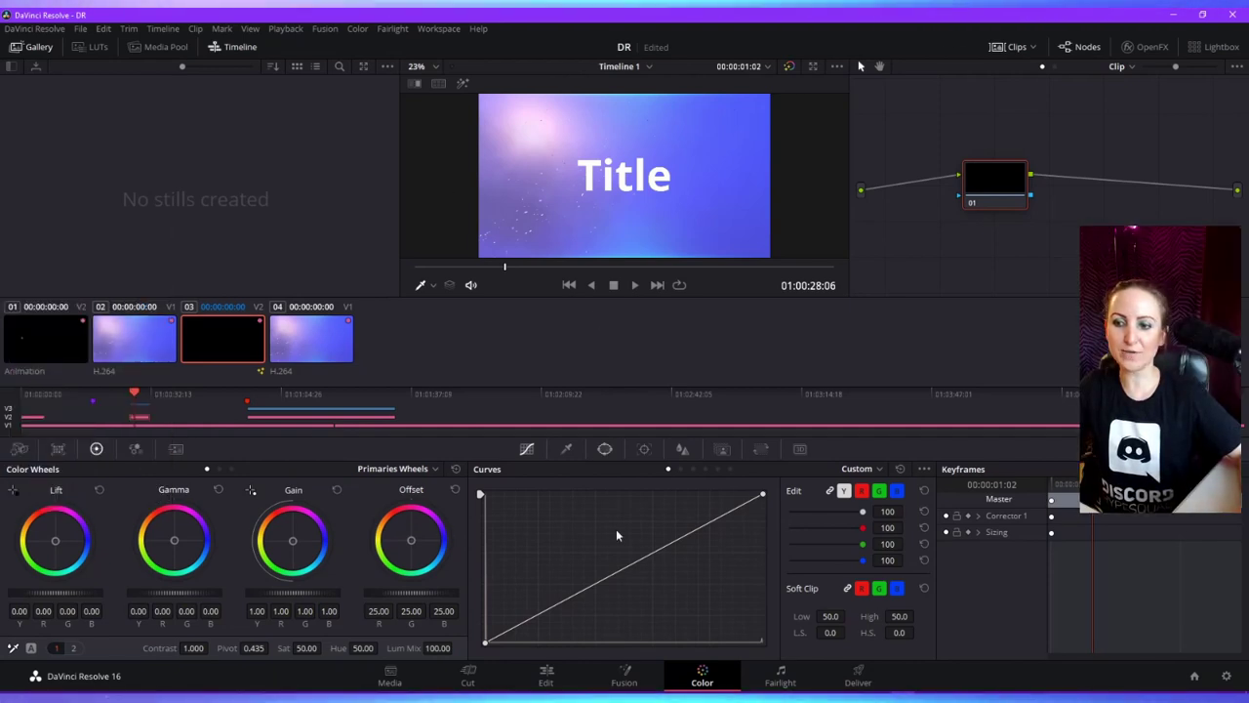
- Grab a still of the current title frame and export it from the gallery as Untitled.png in PNG format
{"action": "right_click", "coordinate": [557, 146]}
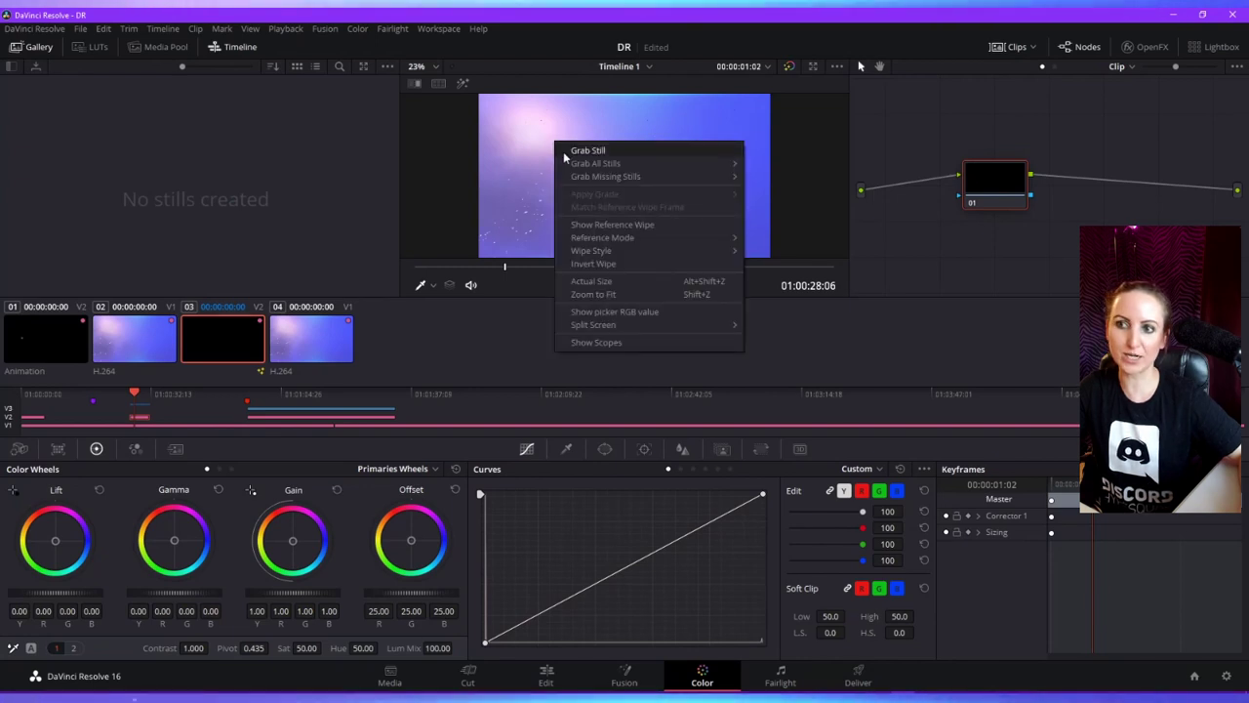
{"action": "left_click", "coordinate": [566, 153]}
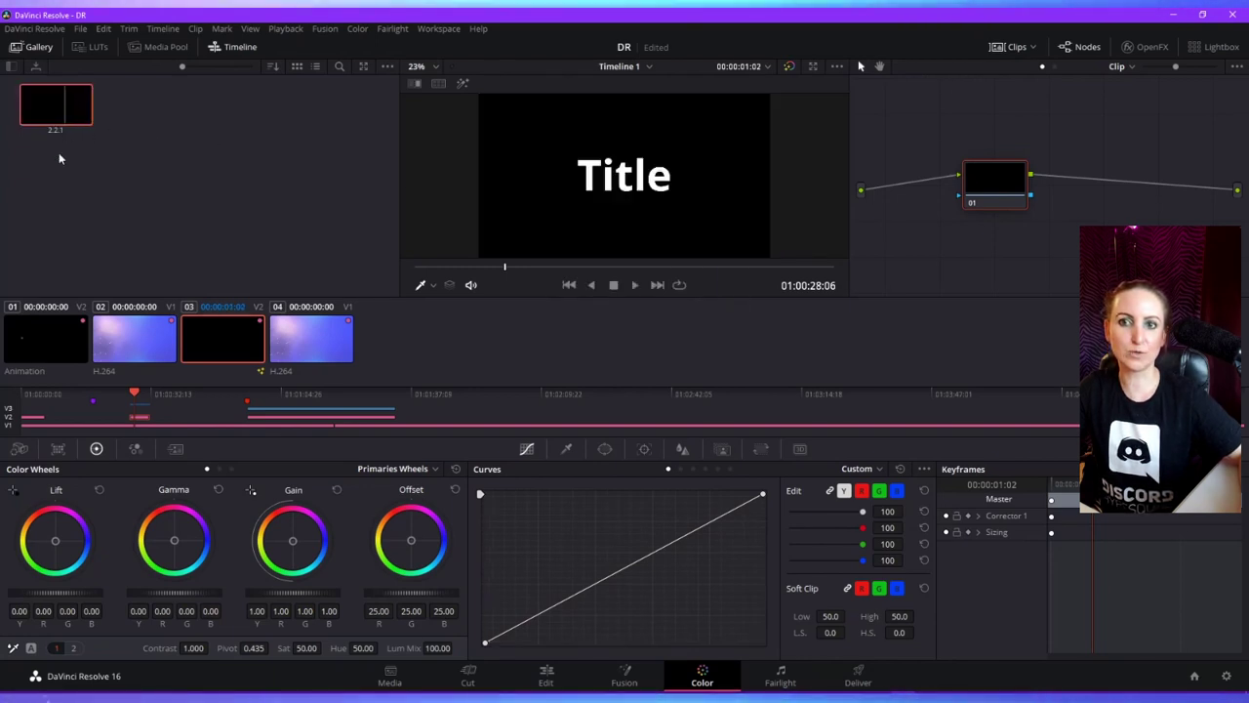
{"action": "right_click", "coordinate": [65, 116]}
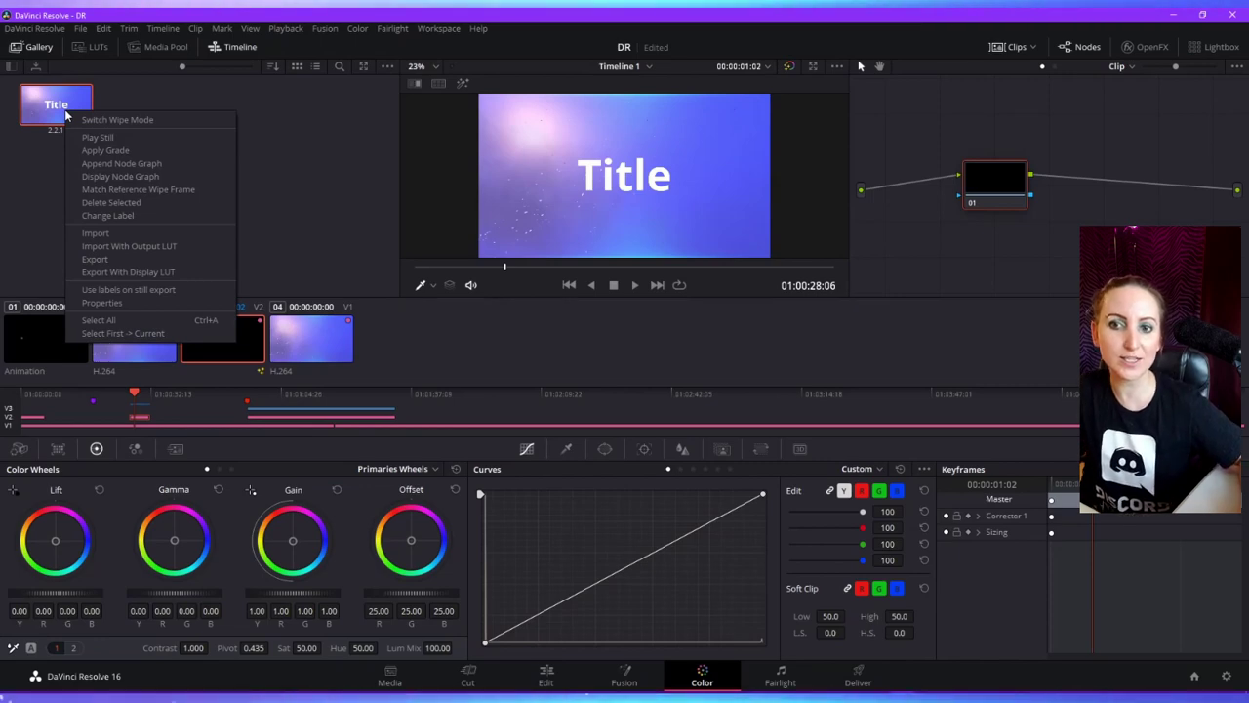
{"action": "left_click", "coordinate": [134, 259]}
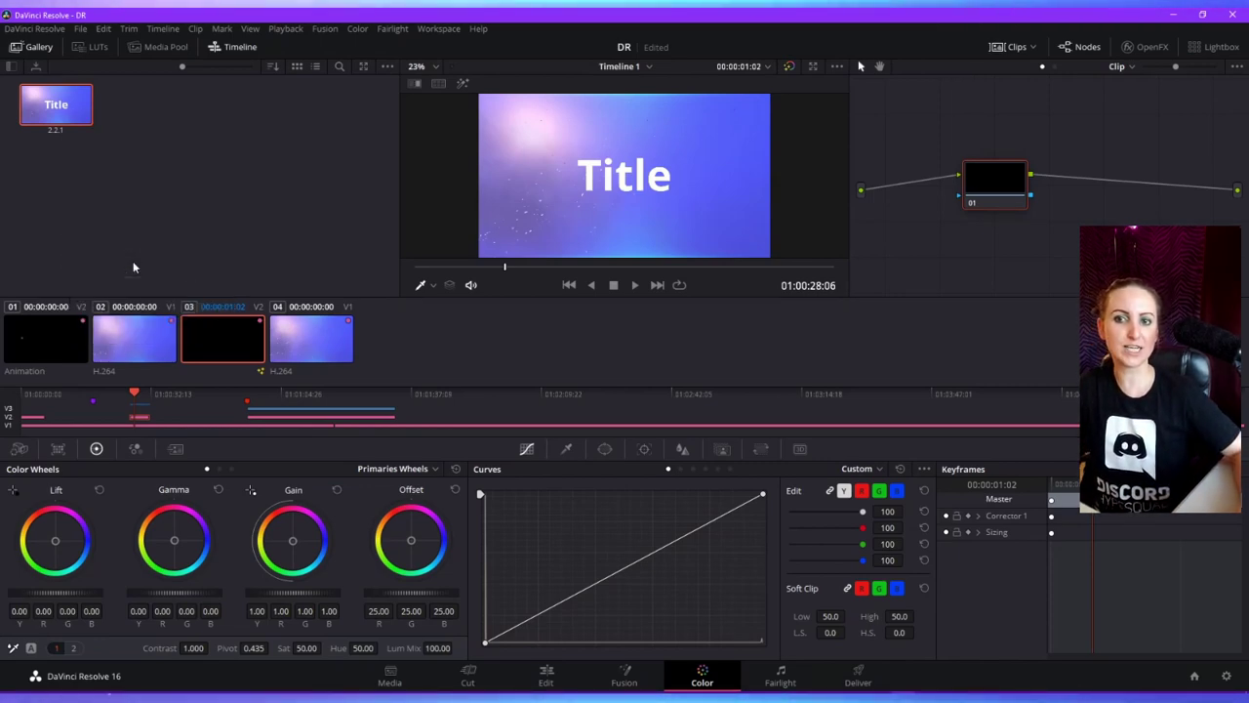
{"action": "left_click", "coordinate": [175, 535]}
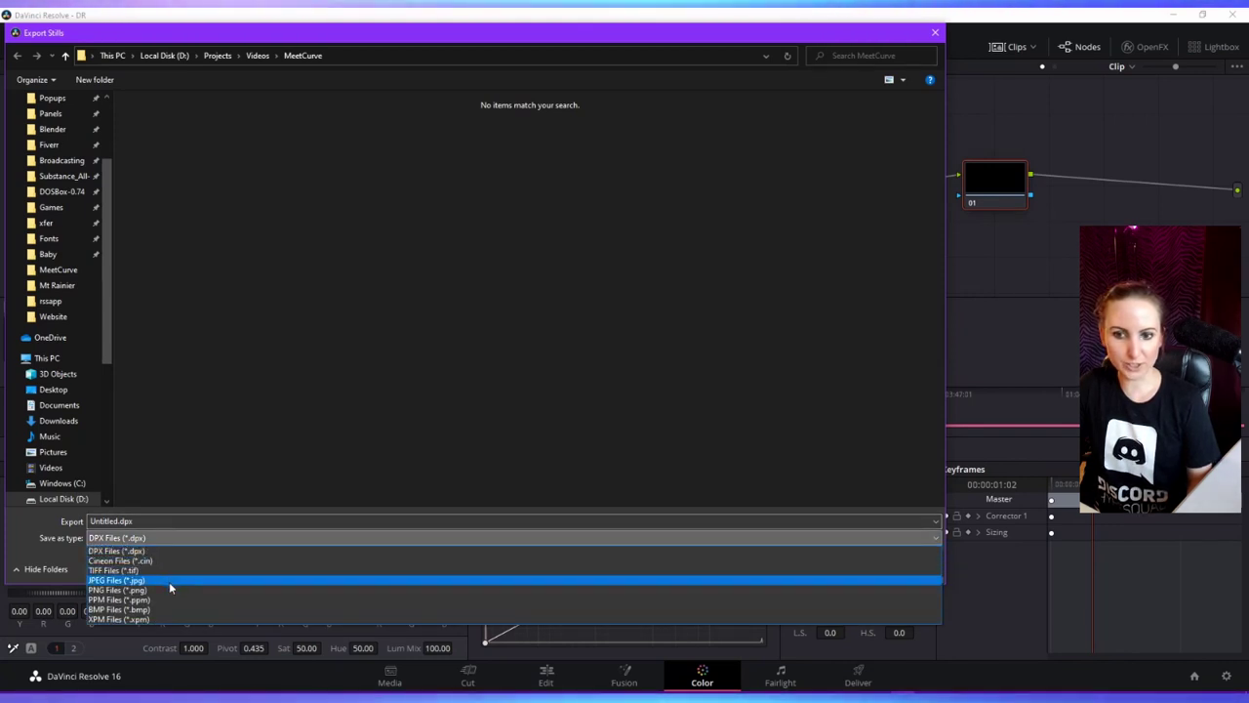
{"action": "left_click", "coordinate": [172, 590]}
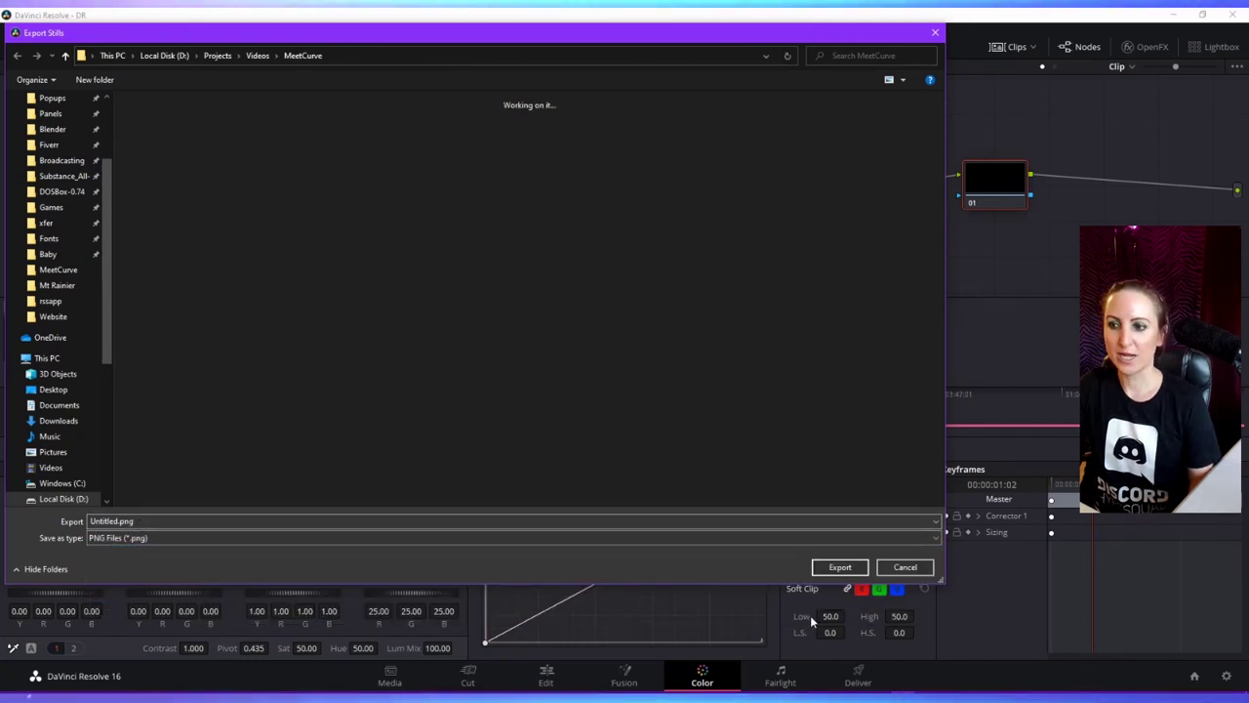
{"action": "left_click", "coordinate": [832, 568]}
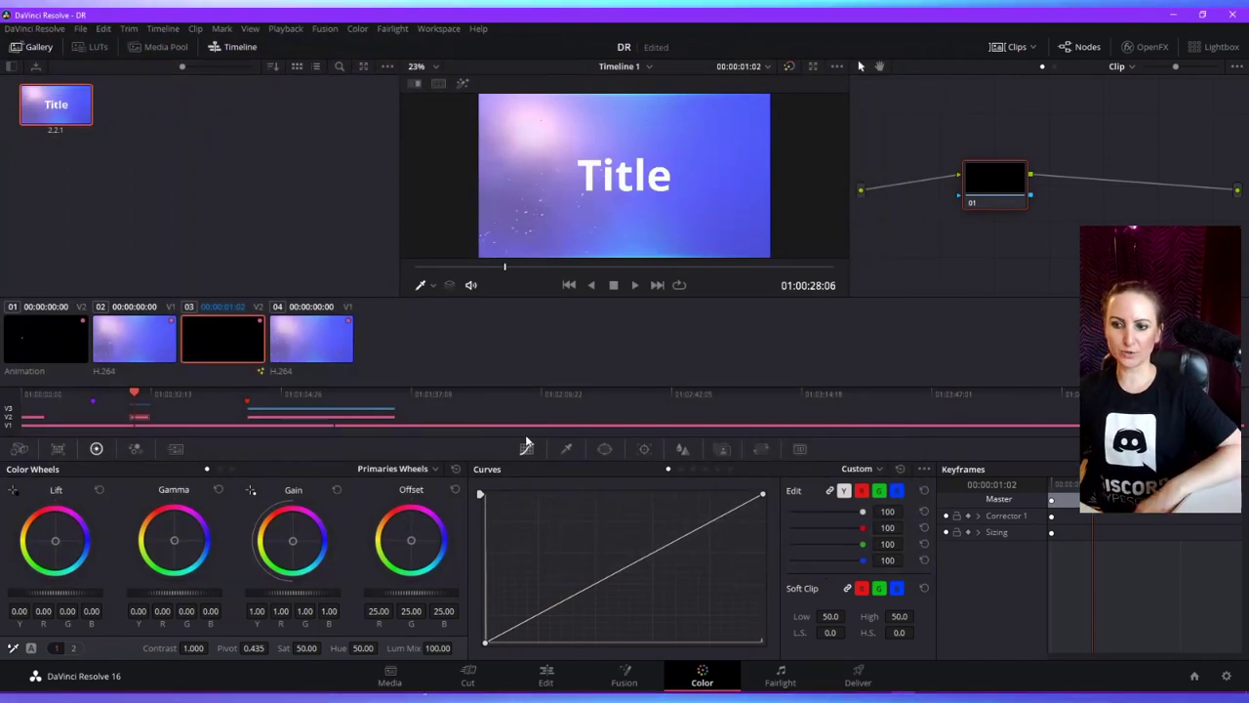
- Switch to the Fairlight page to look over the timeline's audio tracks
{"action": "left_click", "coordinate": [793, 683]}
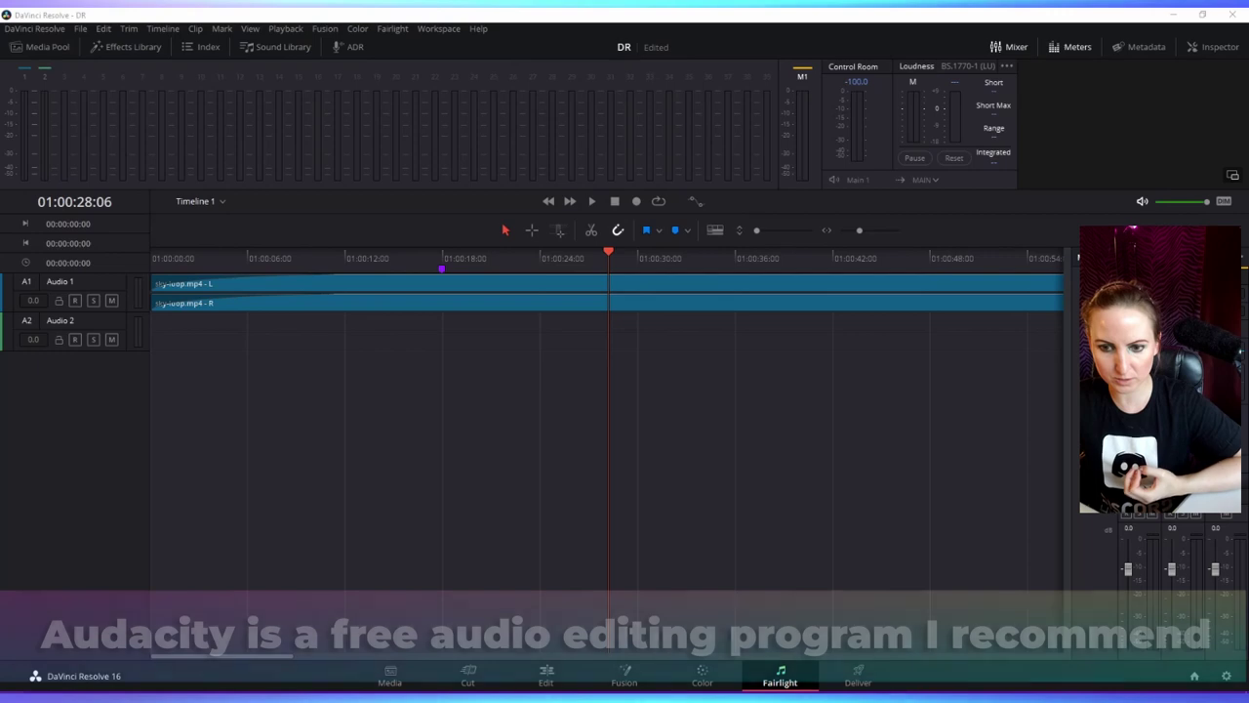
{"action": "key", "text": "super"}
{"action": "key", "text": "super"}
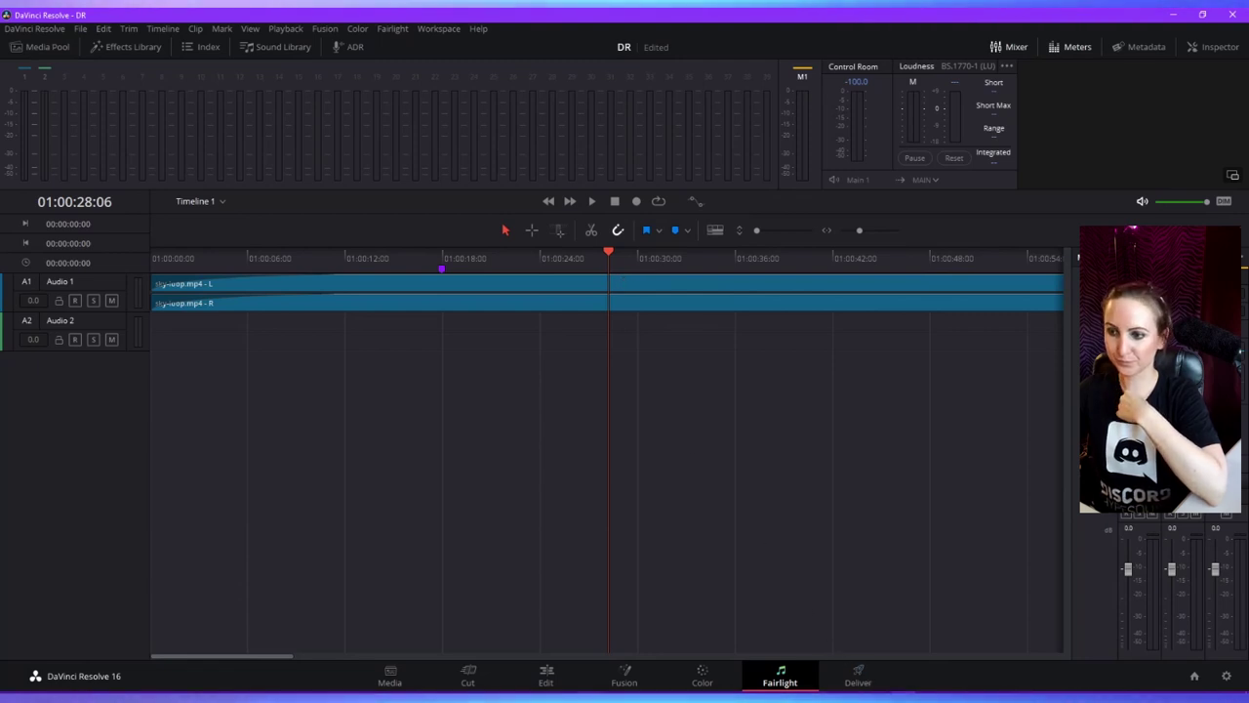
- Return to the Edit page, hide the bin list and Effects Library, and solo the Audio 1 track
{"action": "left_click", "coordinate": [546, 679]}
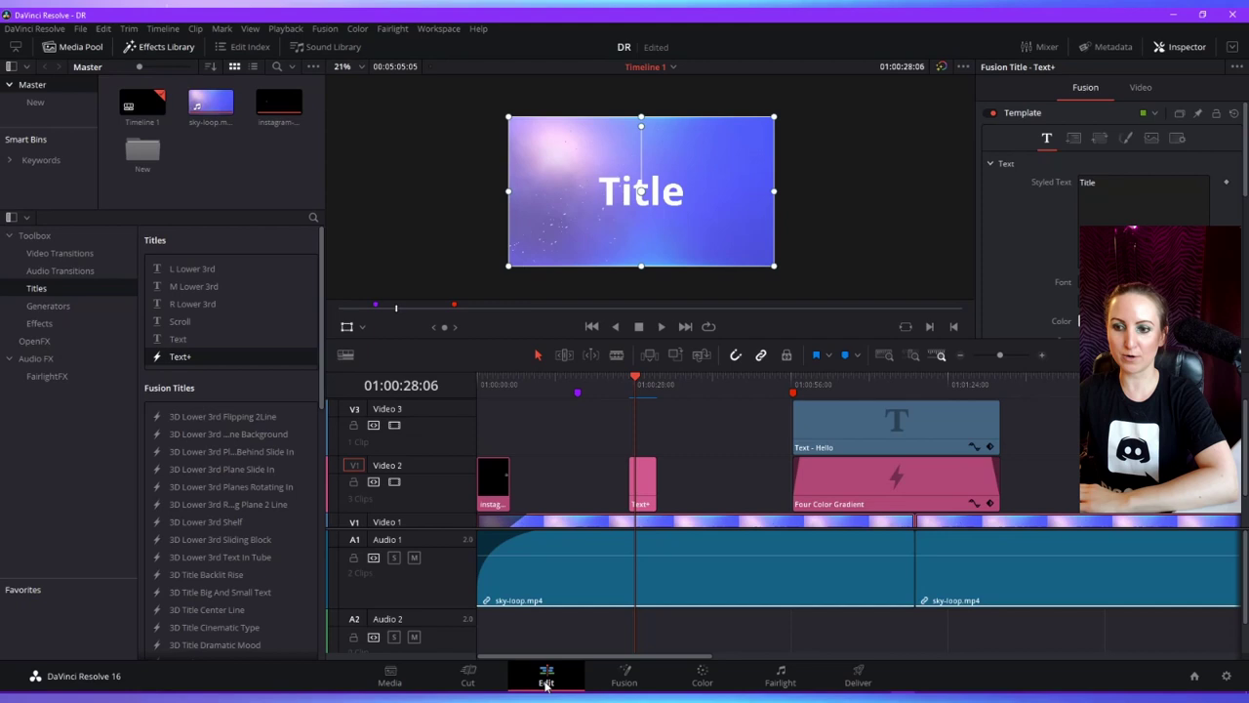
{"action": "left_click", "coordinate": [11, 66]}
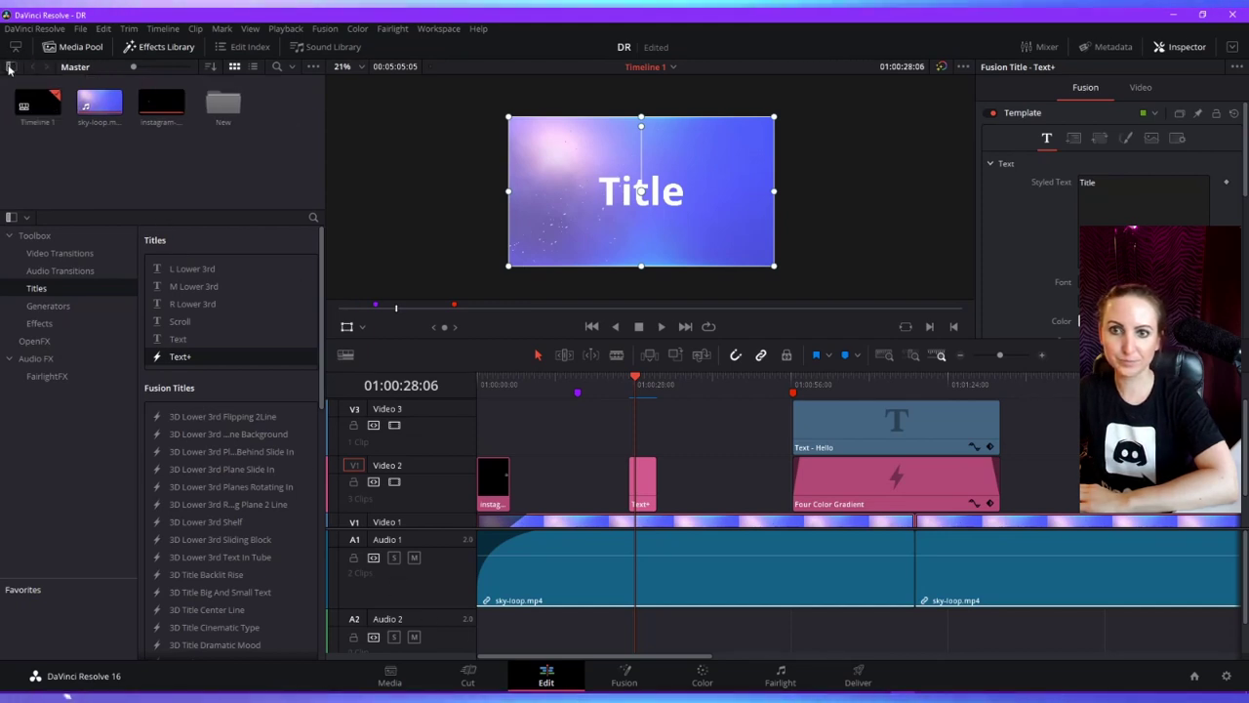
{"action": "left_click", "coordinate": [15, 53]}
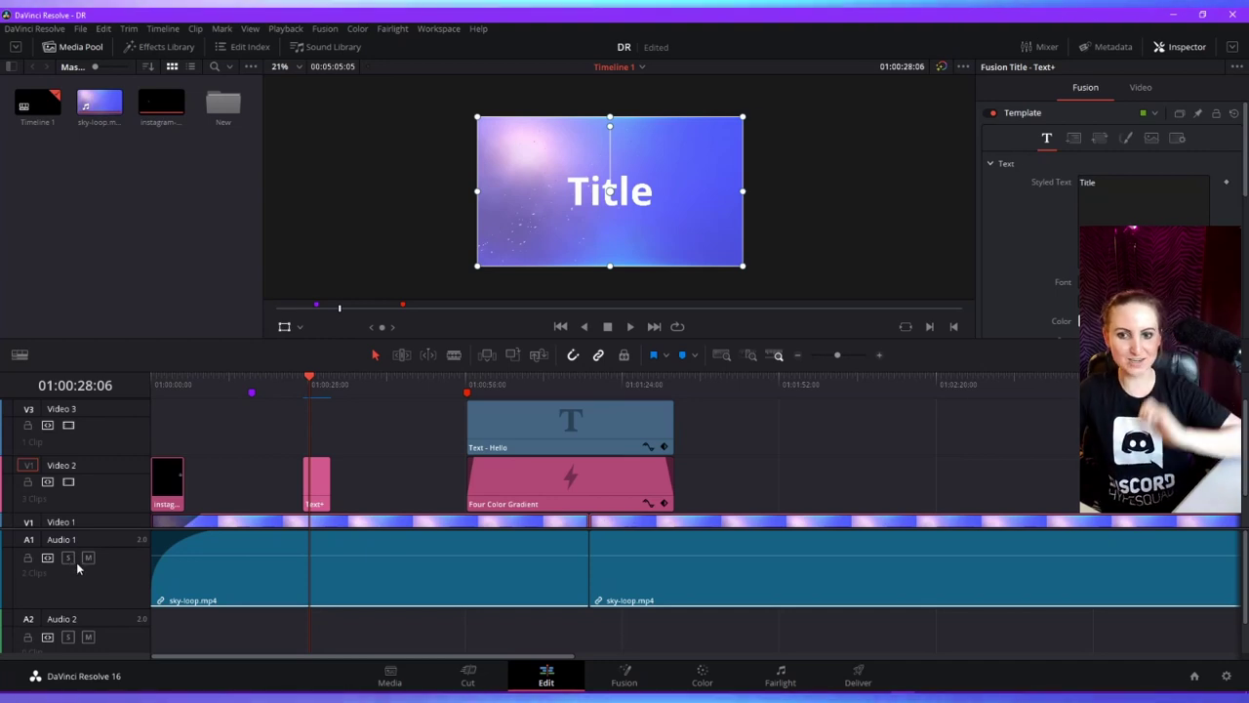
{"action": "left_click", "coordinate": [89, 559]}
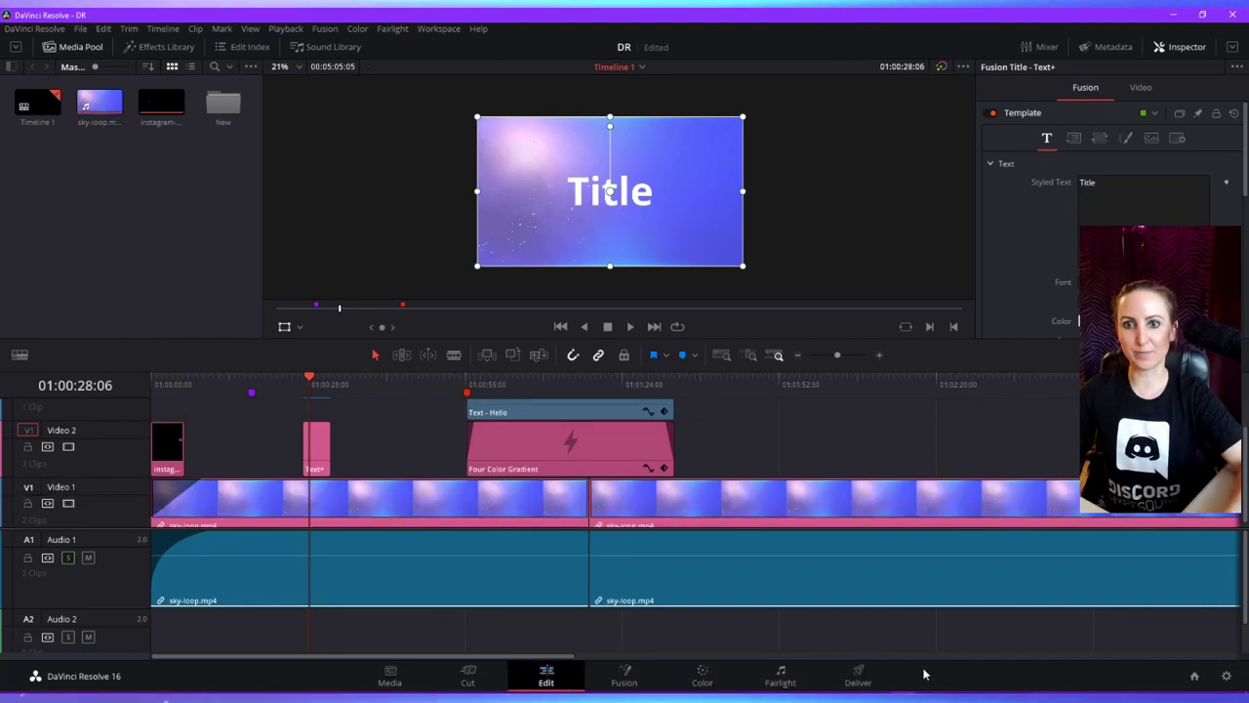
- Go to the Deliver page and choose the YouTube 1080p render preset
{"action": "left_click", "coordinate": [857, 676]}
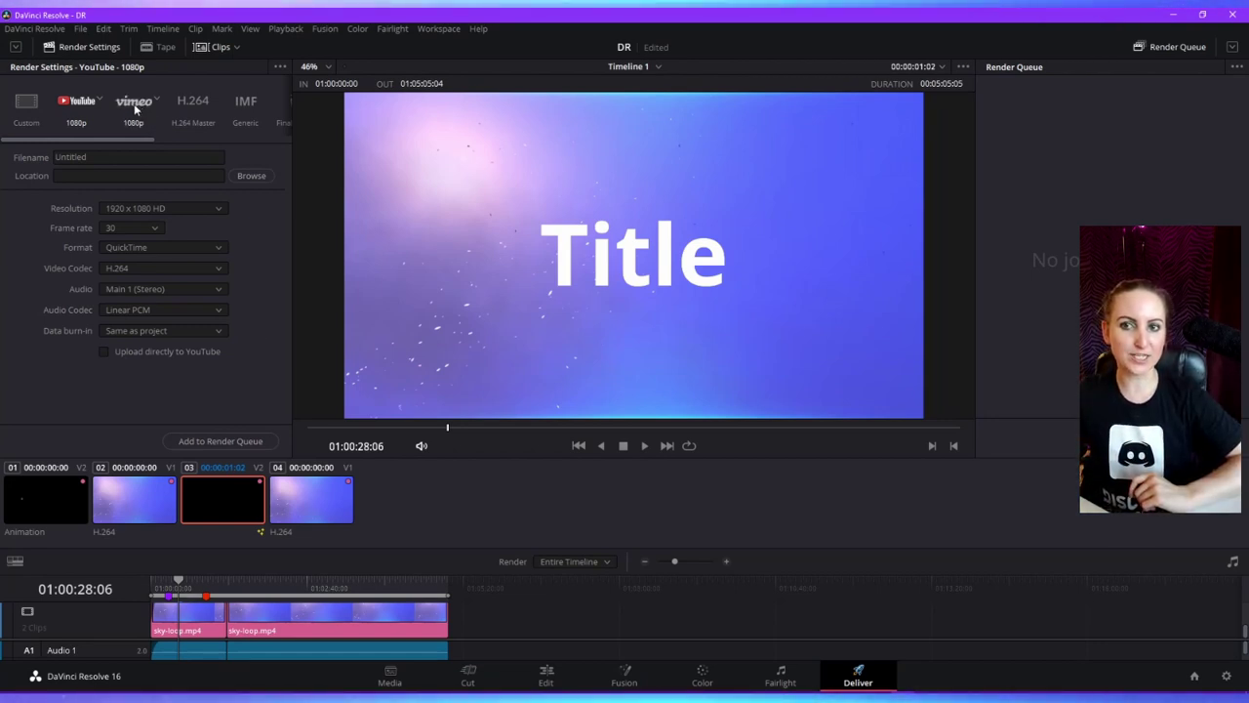
{"action": "left_click", "coordinate": [28, 103]}
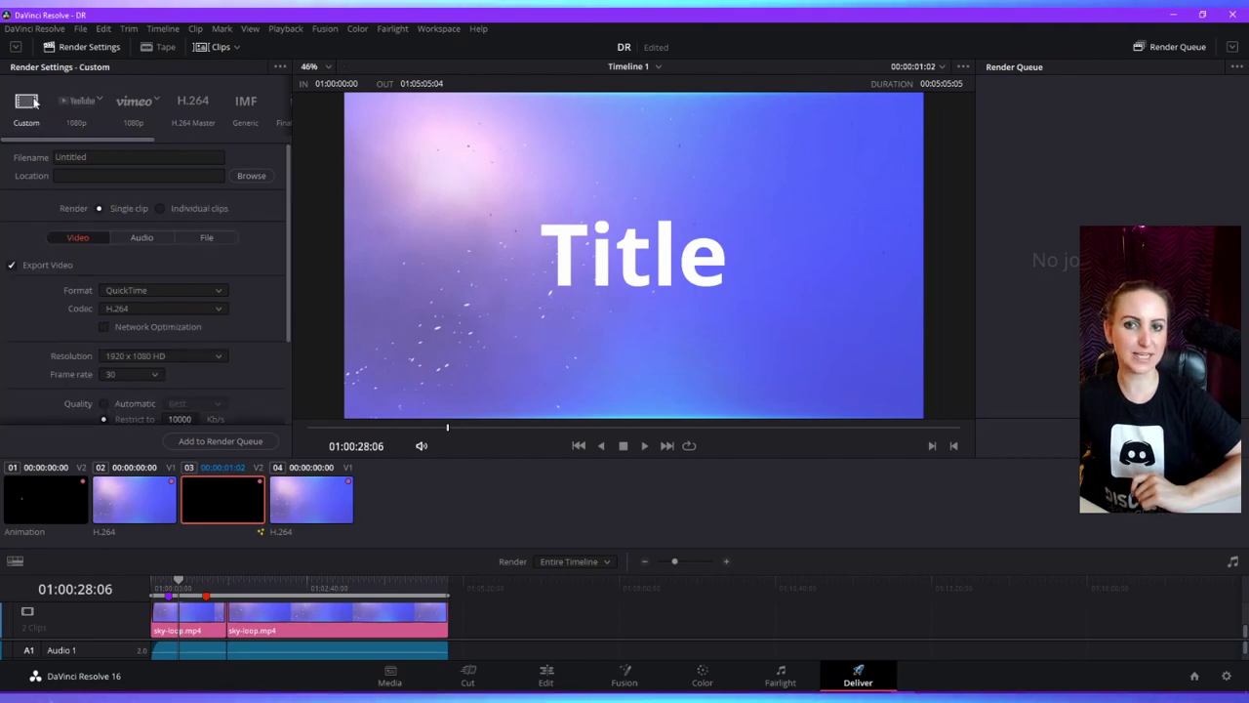
{"action": "left_click", "coordinate": [78, 102]}
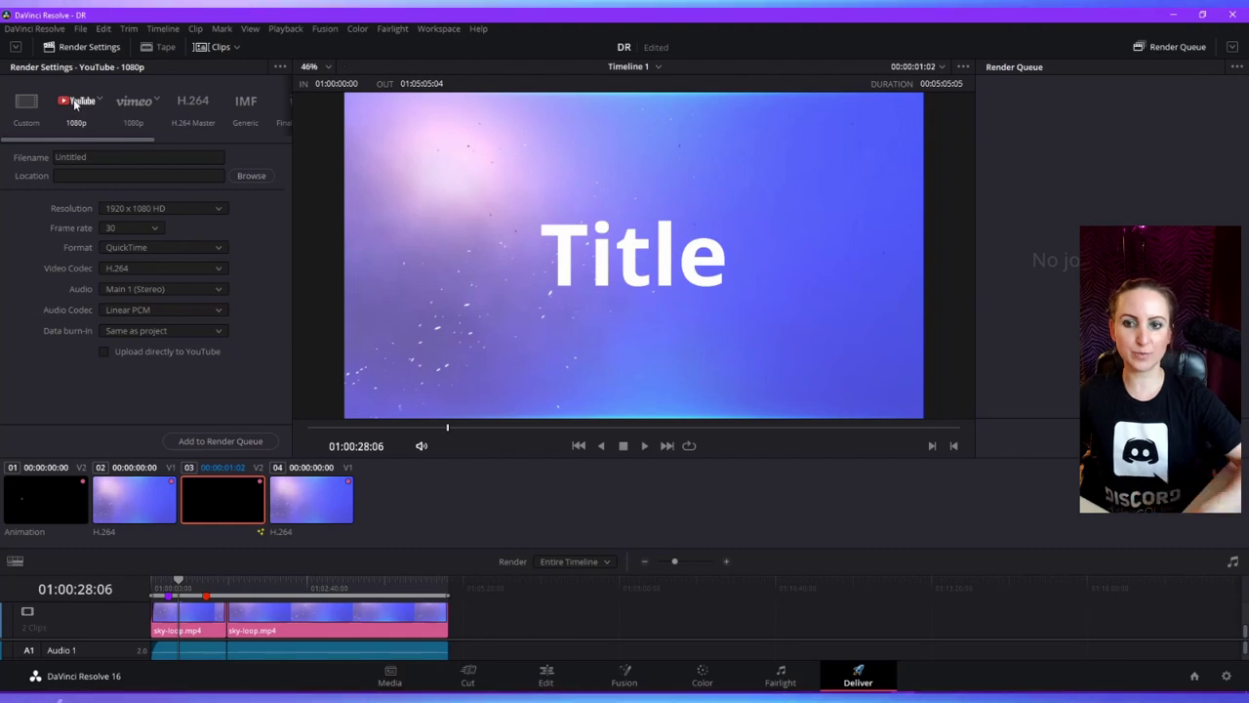
- Set the YouTube render resolution to 3840 x 2160 Ultra HD
{"action": "left_click", "coordinate": [133, 228]}
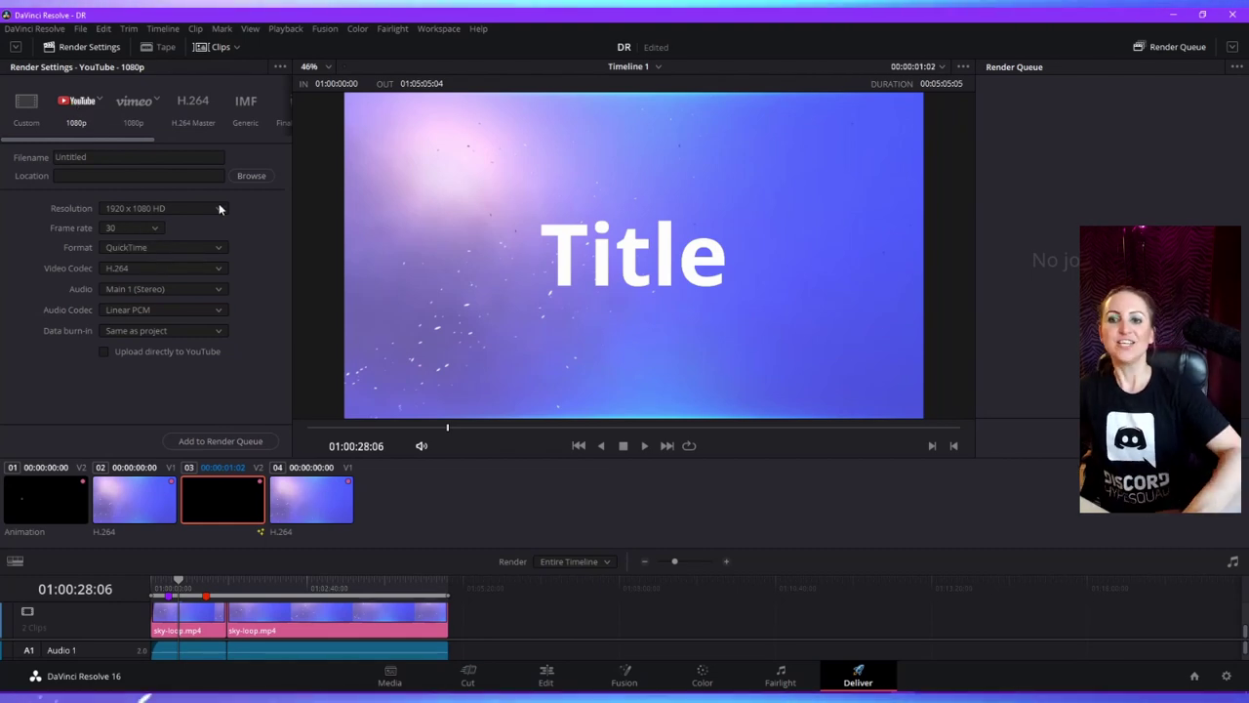
{"action": "left_click", "coordinate": [222, 210]}
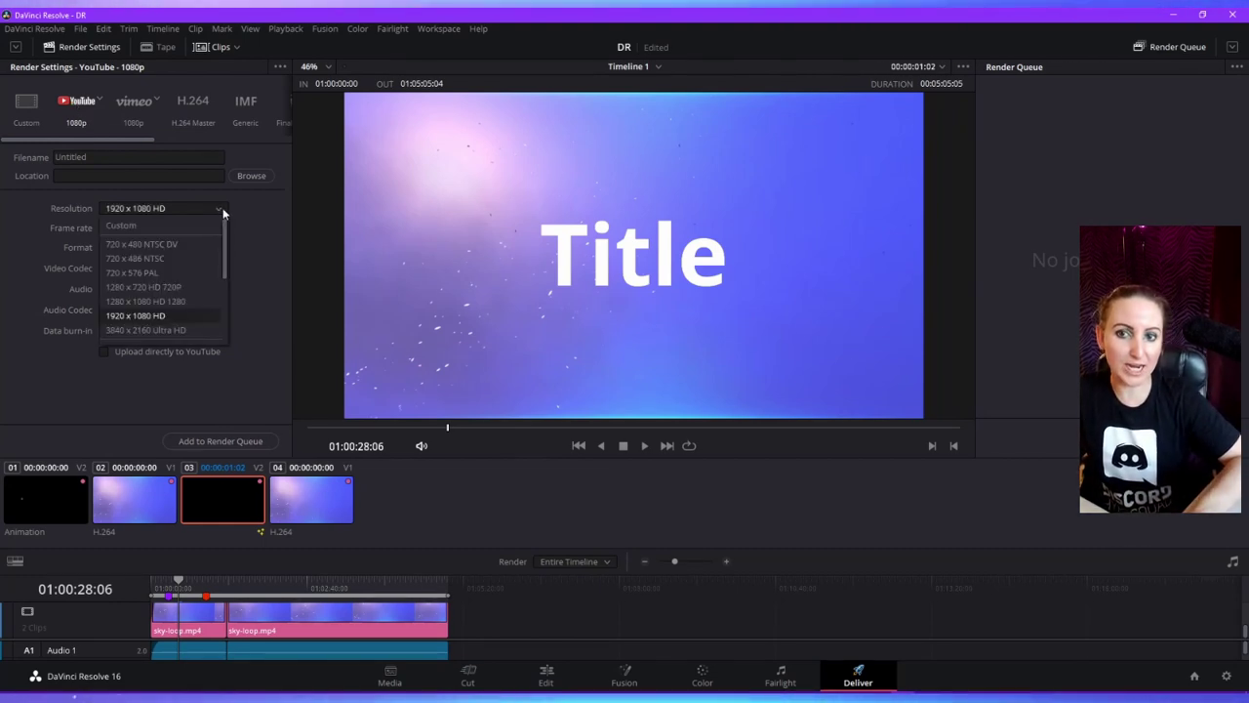
{"action": "left_click", "coordinate": [174, 331]}
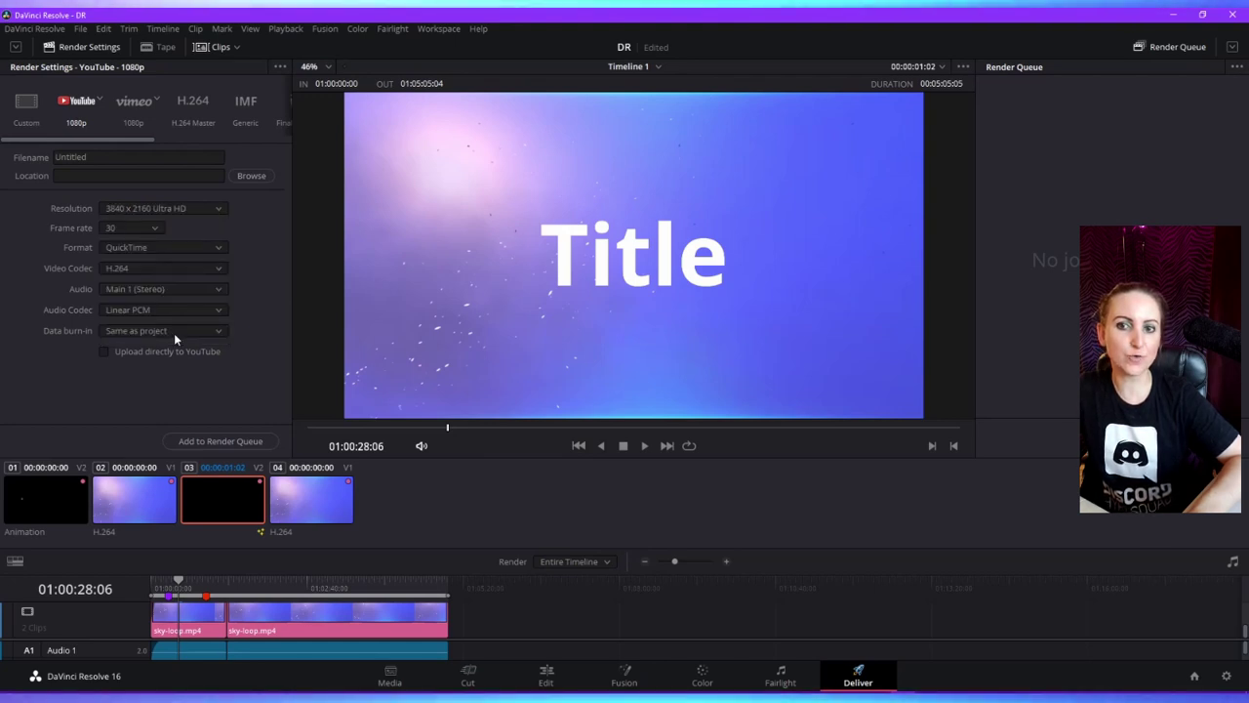
- Return the render resolution to 1920 x 1080 HD and look through the frame rate options
{"action": "left_click", "coordinate": [222, 208]}
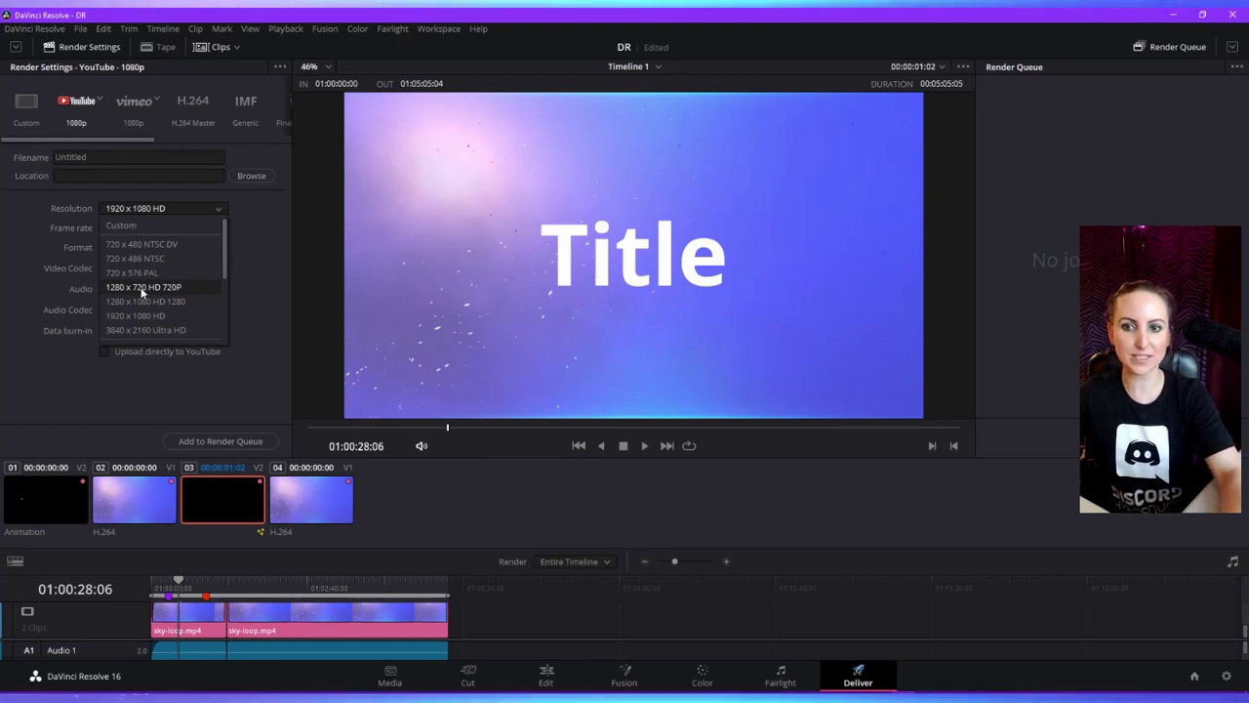
{"action": "left_click", "coordinate": [305, 257]}
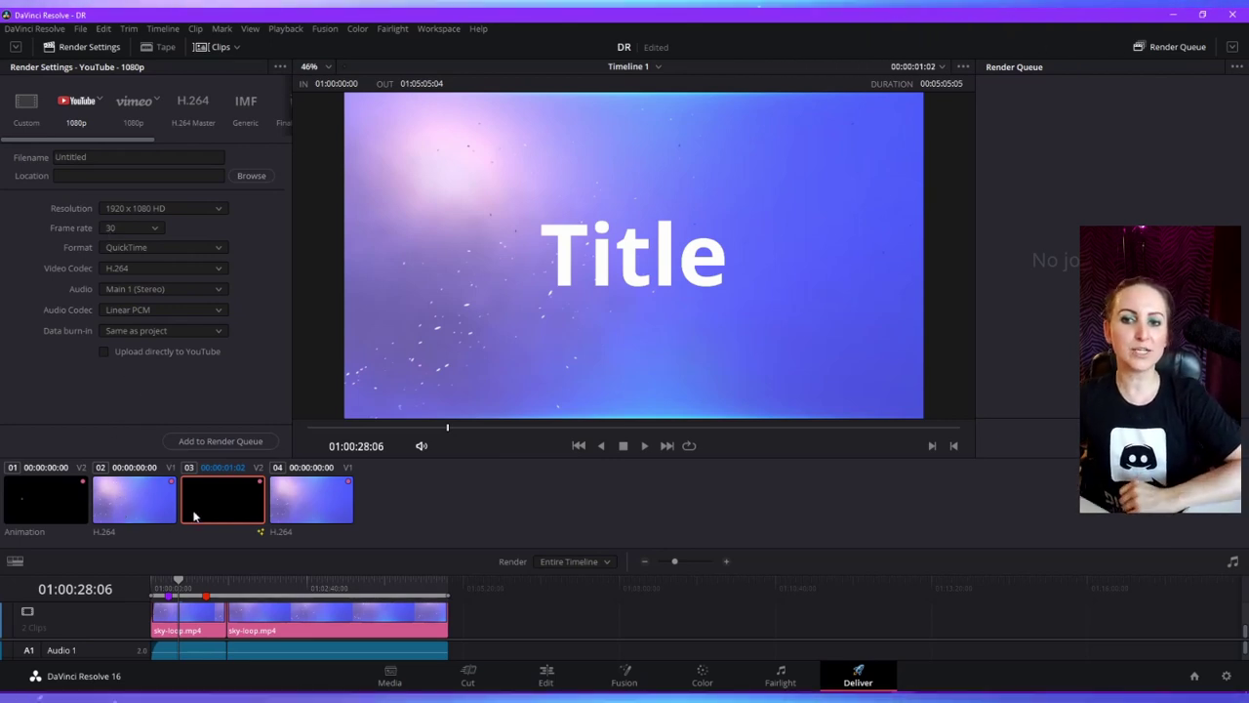
{"action": "left_click", "coordinate": [154, 229]}
{"action": "left_click", "coordinate": [151, 245]}
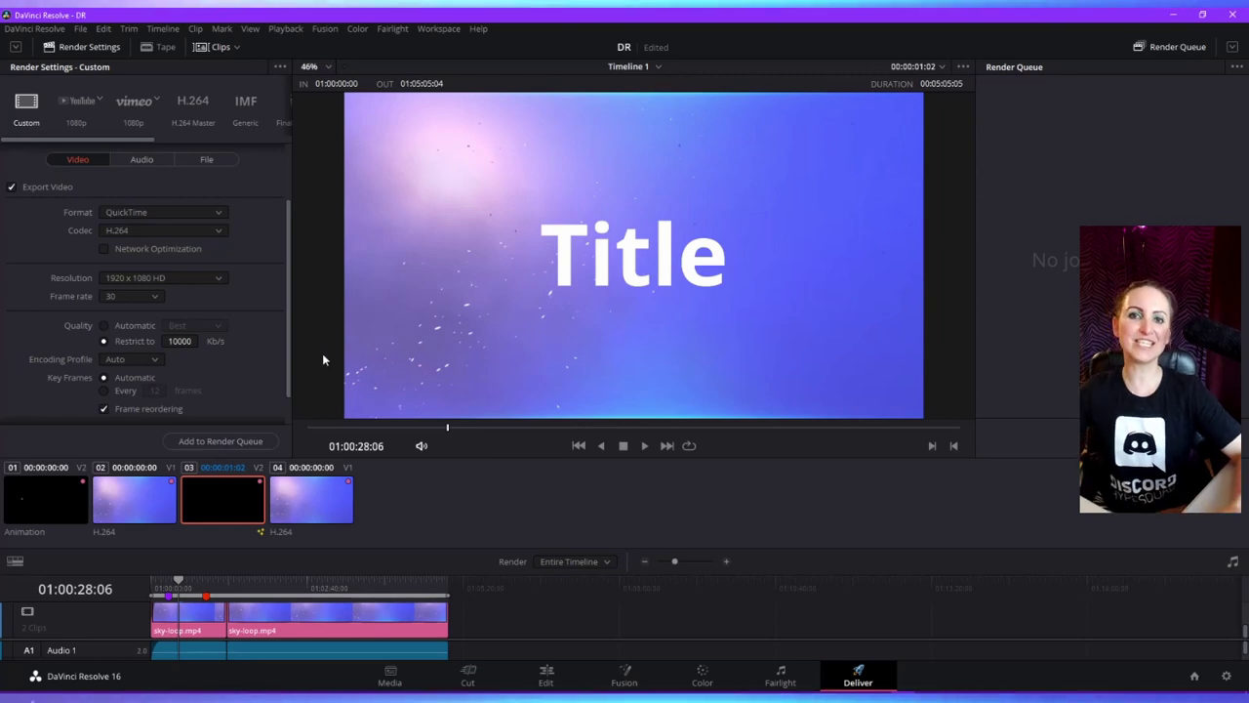
- Select the YouTube 1080p preset and give it a custom vertical render resolution of 1080 x 1920
{"action": "left_click", "coordinate": [84, 105]}
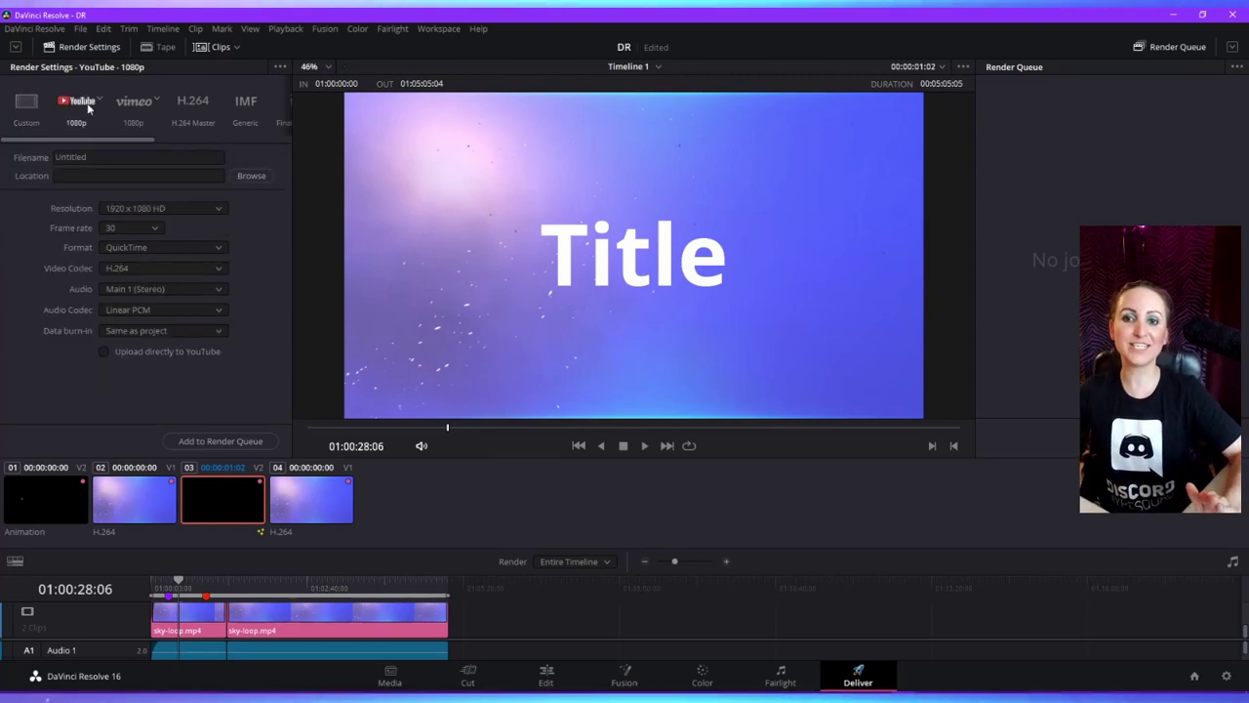
{"action": "left_click", "coordinate": [180, 207]}
{"action": "left_click", "coordinate": [123, 227]}
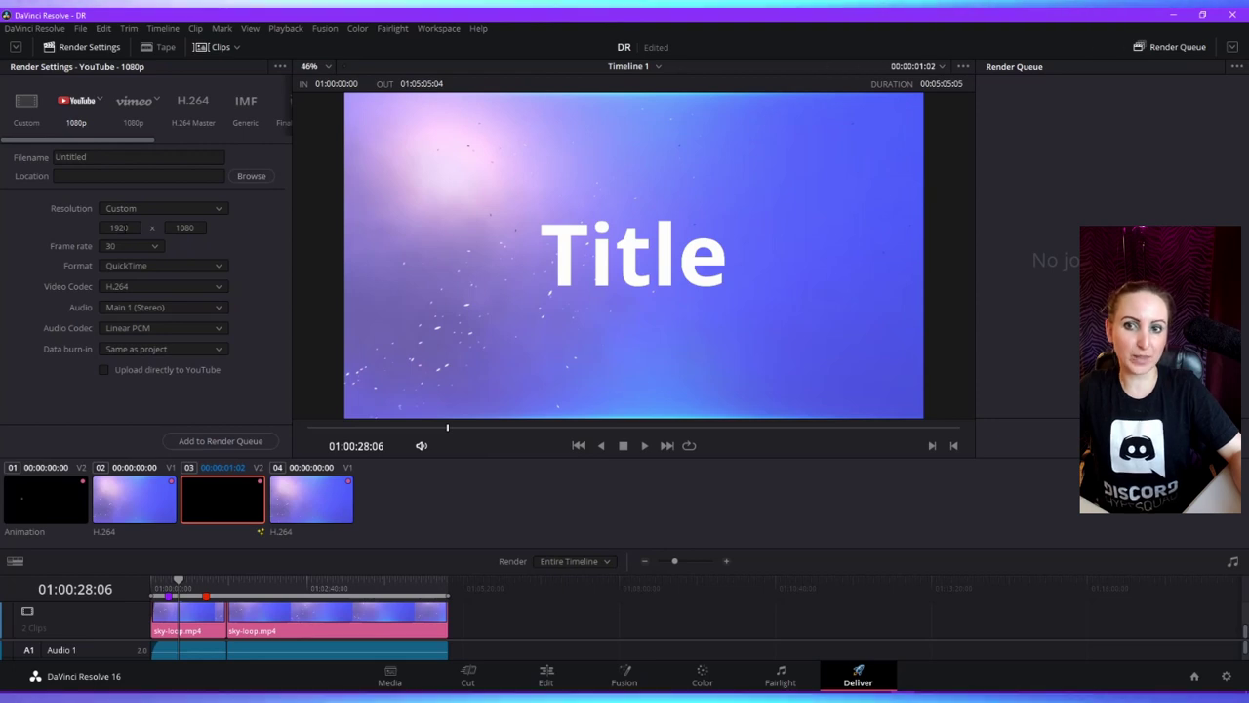
{"action": "left_click", "coordinate": [125, 228]}
{"action": "key", "text": "ctrl+a"}
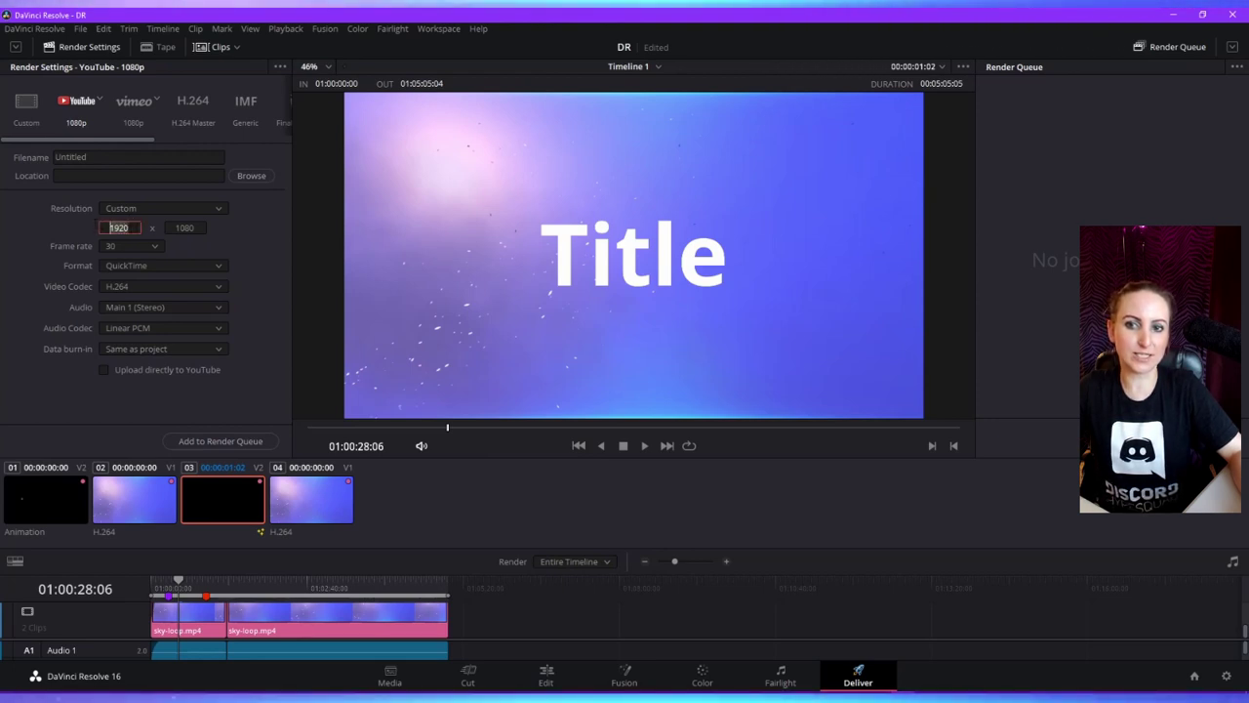
{"action": "key", "text": "Home"}
{"action": "key", "text": "shift+End"}
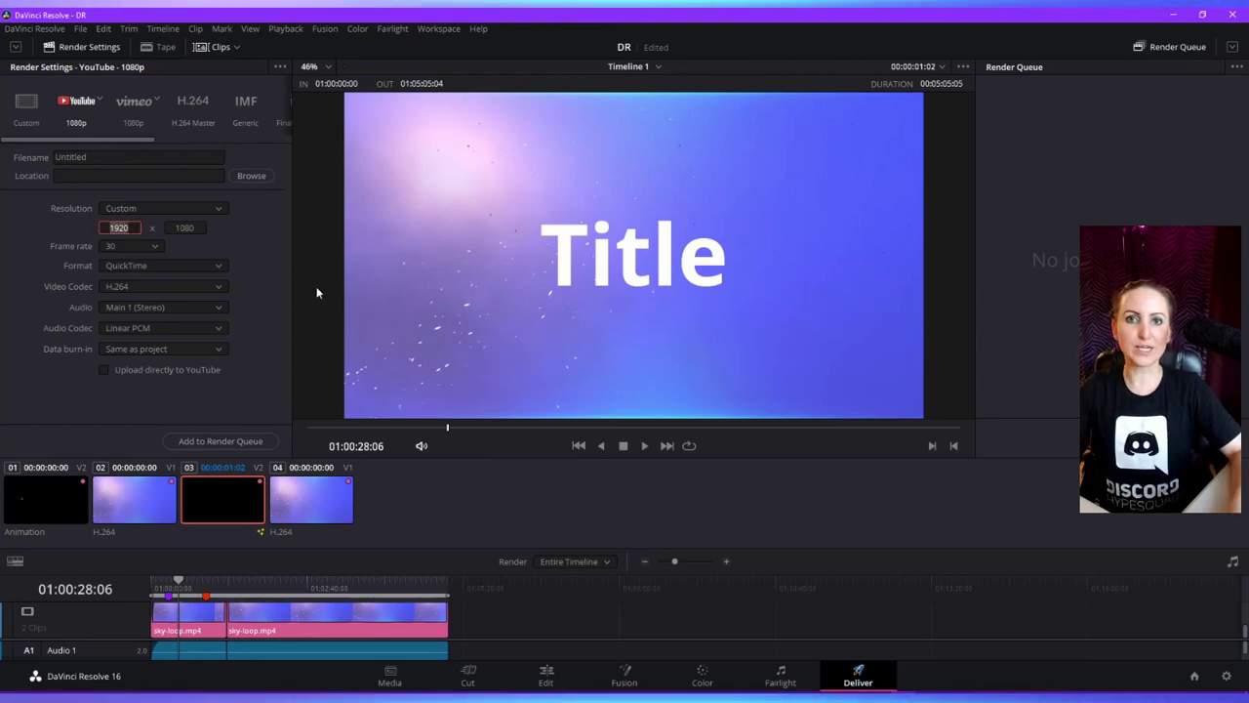
{"action": "key", "text": "shift+End"}
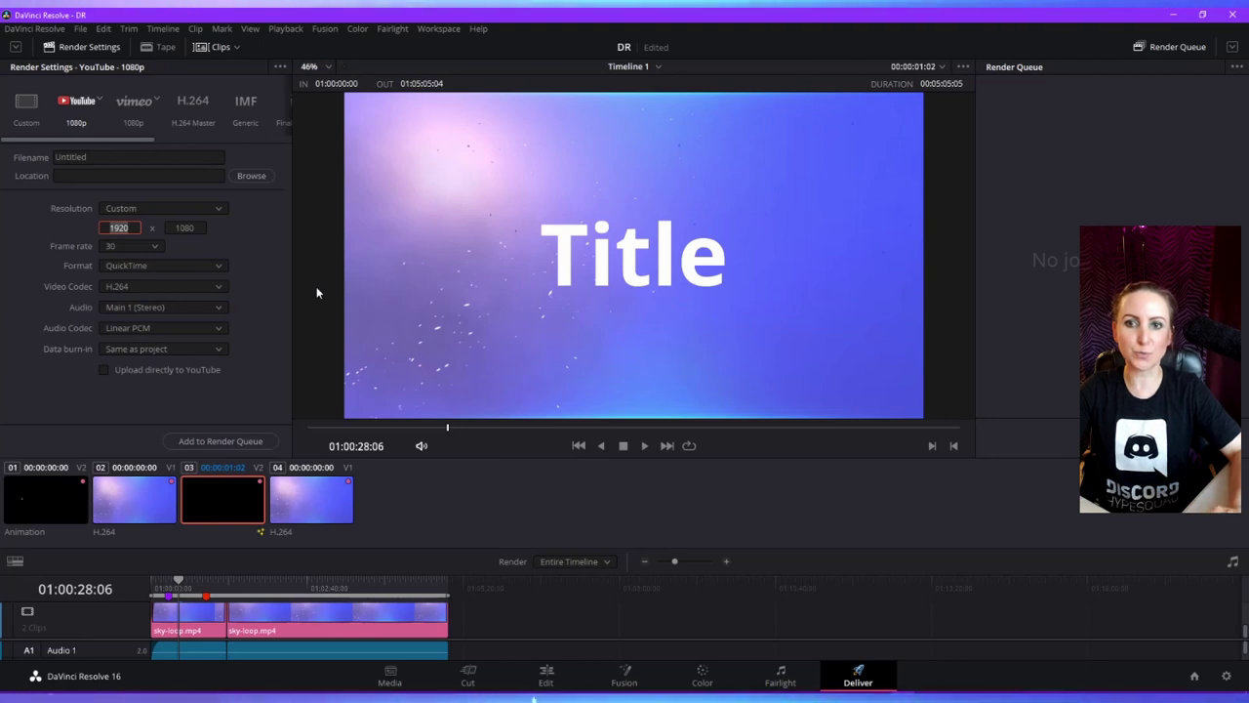
{"action": "type", "text": "1080"}
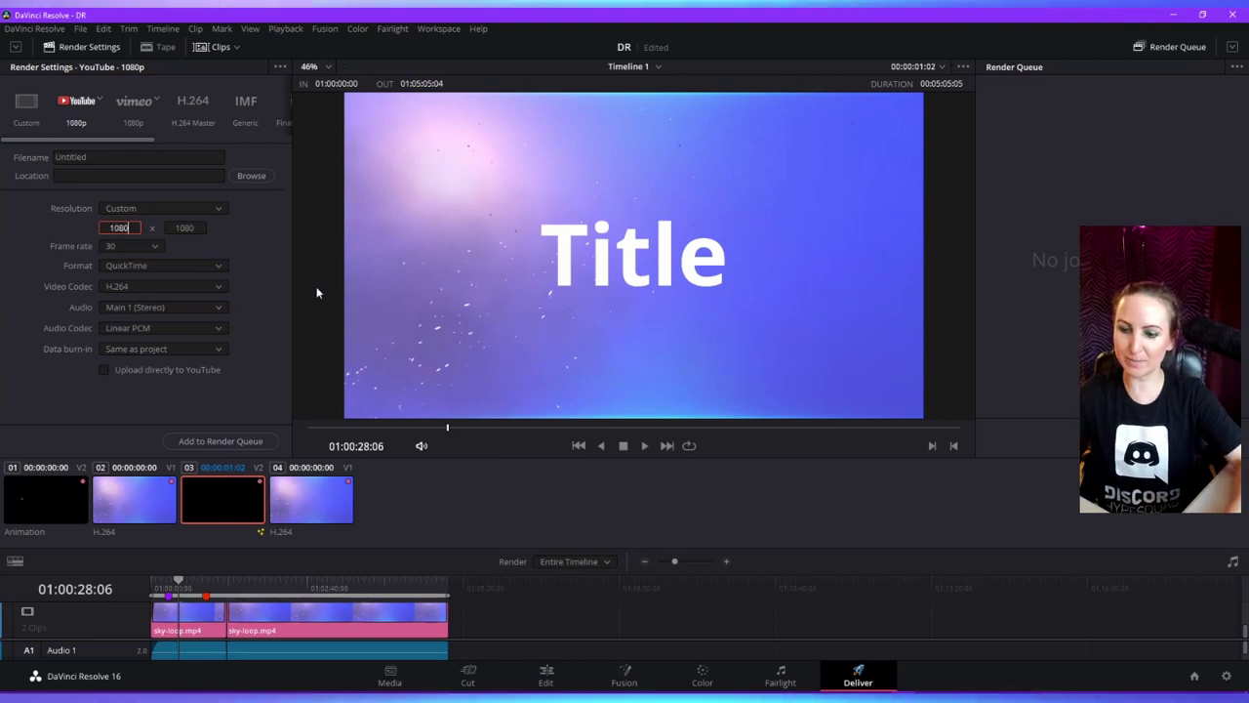
{"action": "key", "text": "Tab"}
{"action": "type", "text": "1920"}
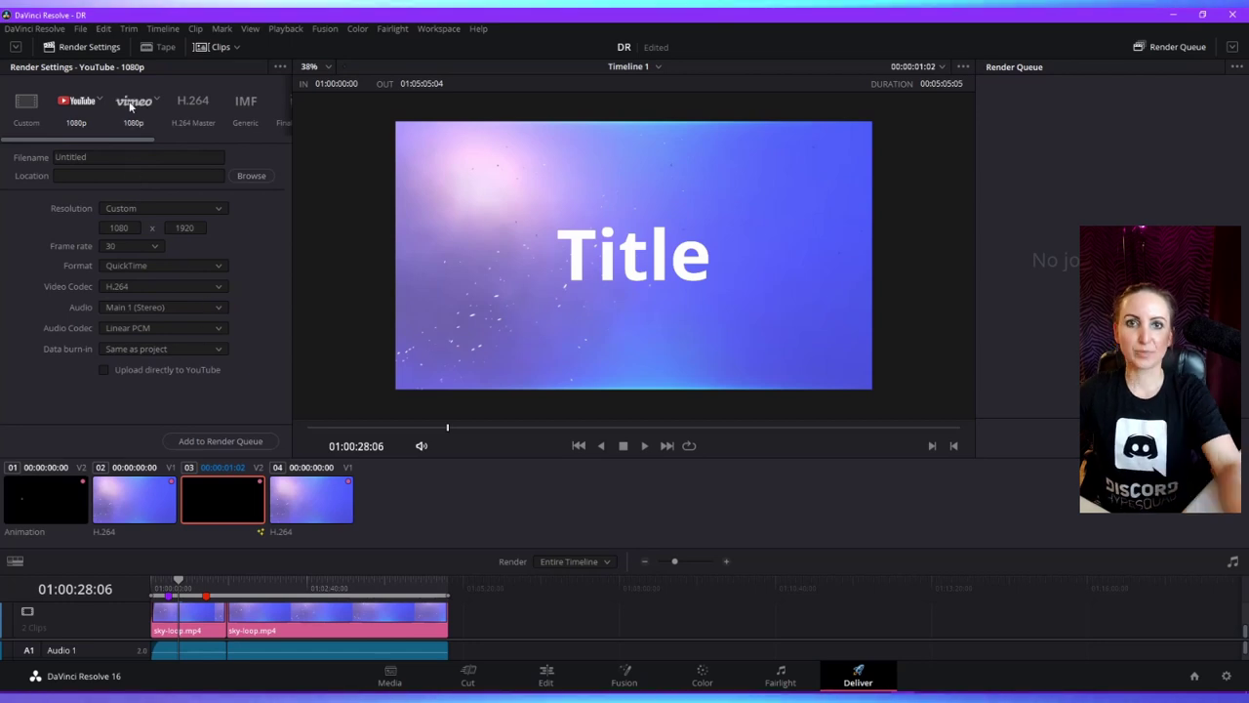
- In the project's master settings, set the timeline resolution to 1080 x 1920 and the playback frame rate to 60
{"action": "left_click", "coordinate": [548, 674]}
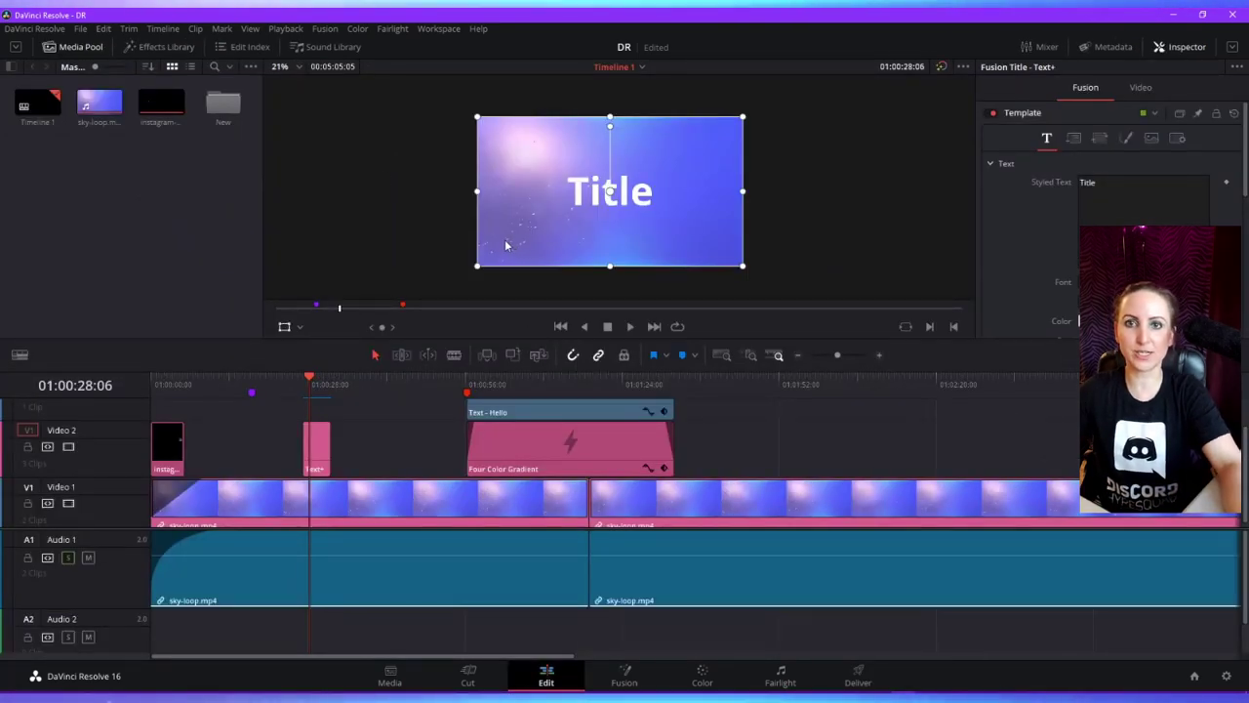
{"action": "left_click", "coordinate": [80, 28]}
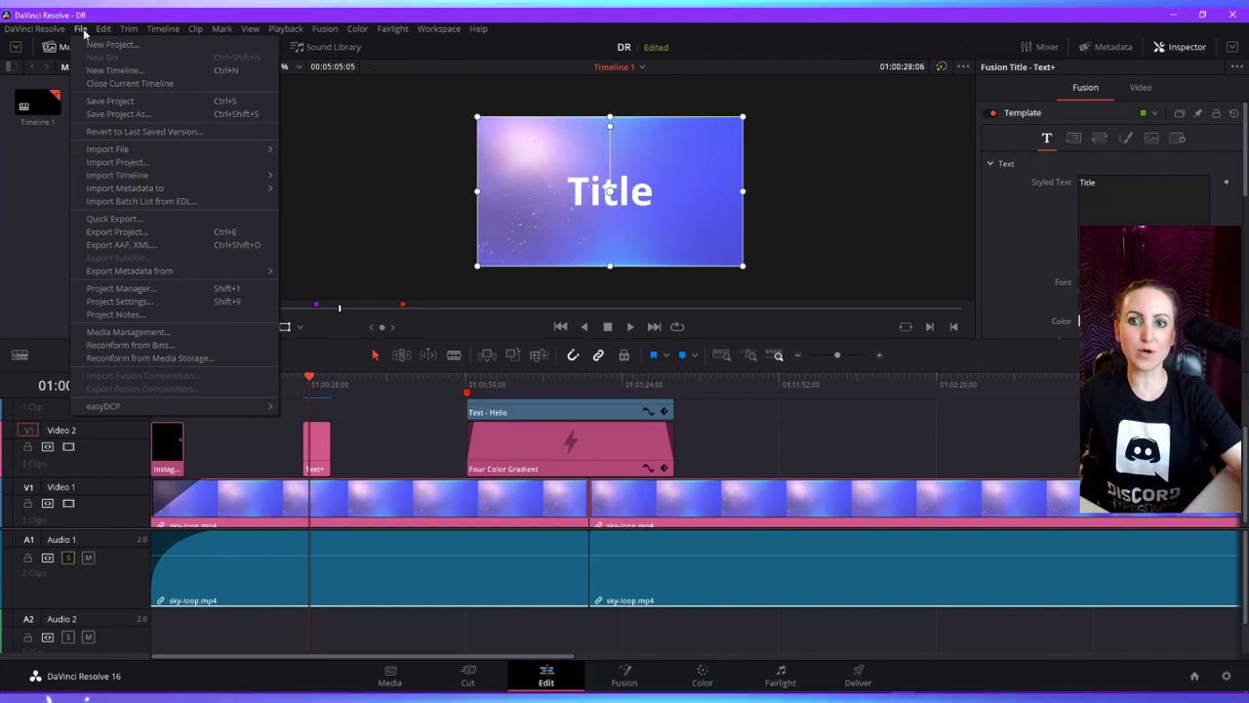
{"action": "left_click", "coordinate": [111, 302]}
{"action": "left_click_drag", "start_coordinate": [412, 94], "coordinate": [184, 72]}
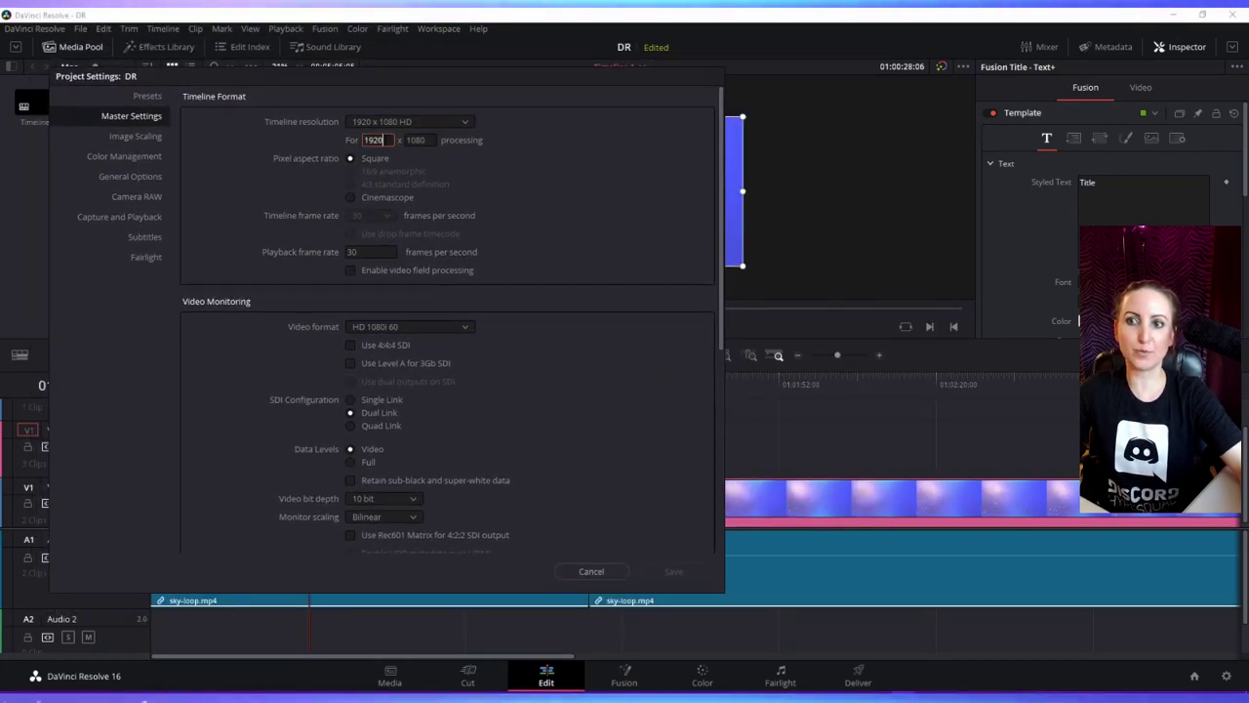
{"action": "type", "text": "1080"}
{"action": "key", "text": "Tab"}
{"action": "type", "text": "1920"}
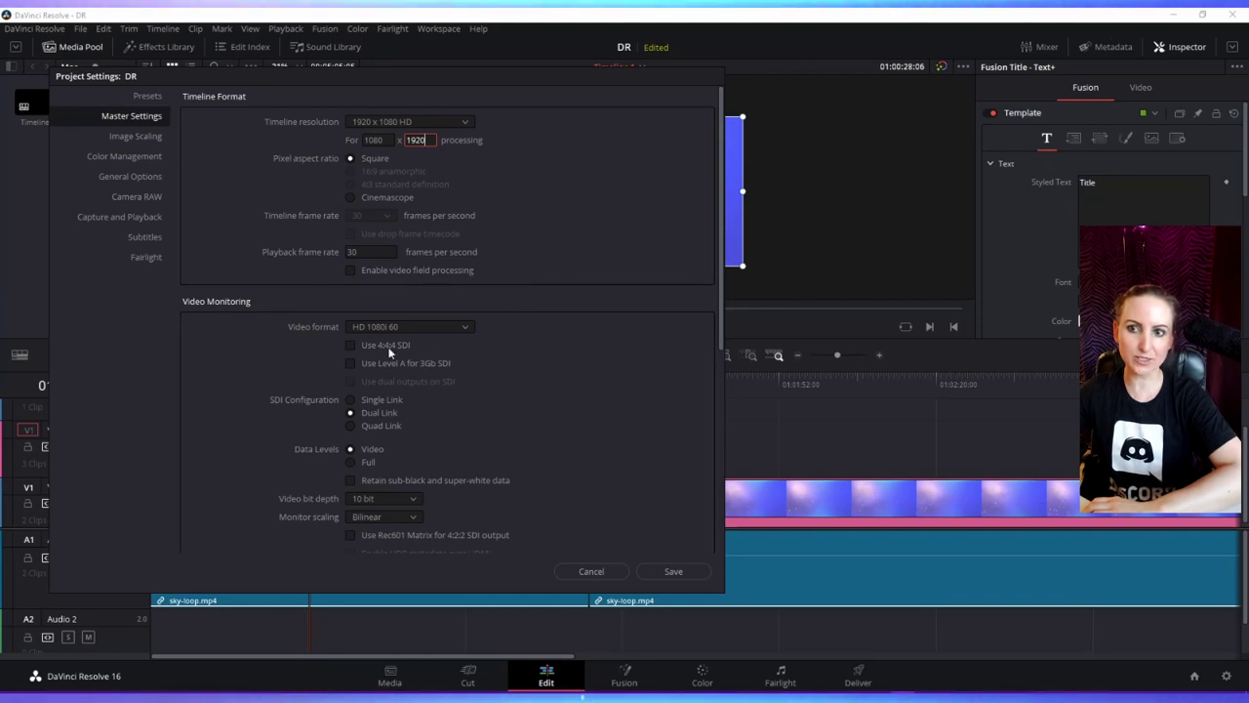
{"action": "key", "text": "Tab"}
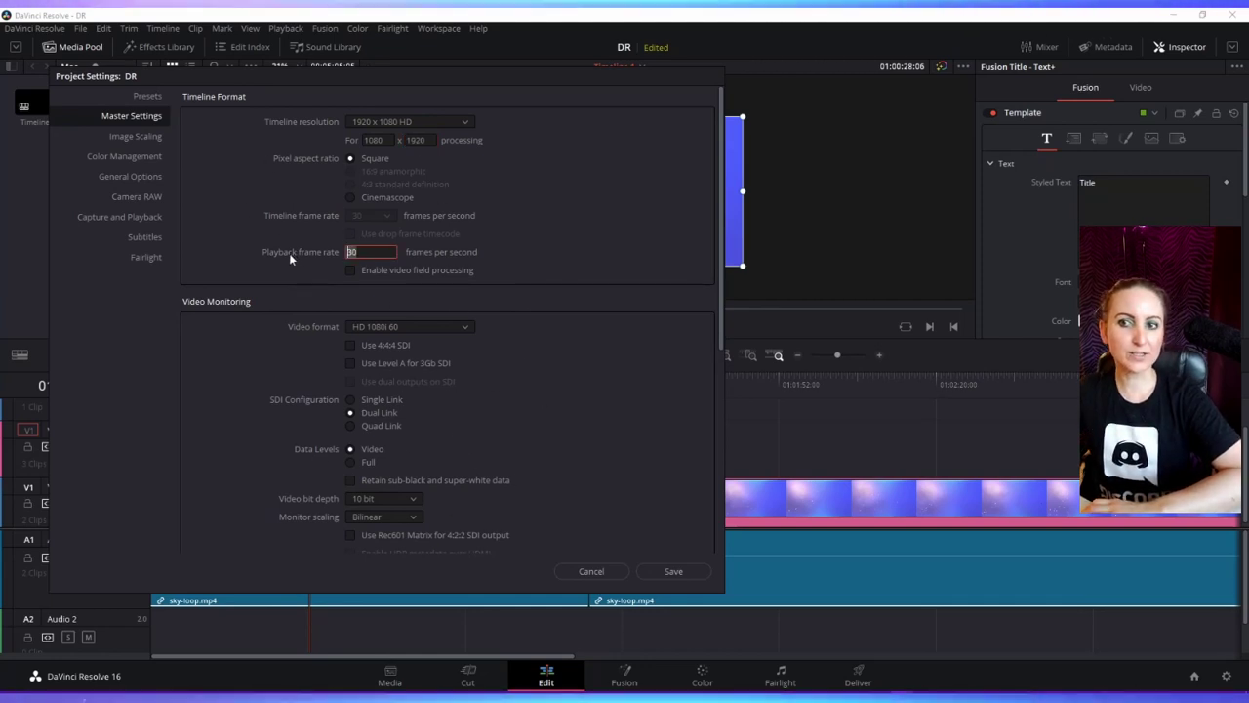
{"action": "type", "text": "60"}
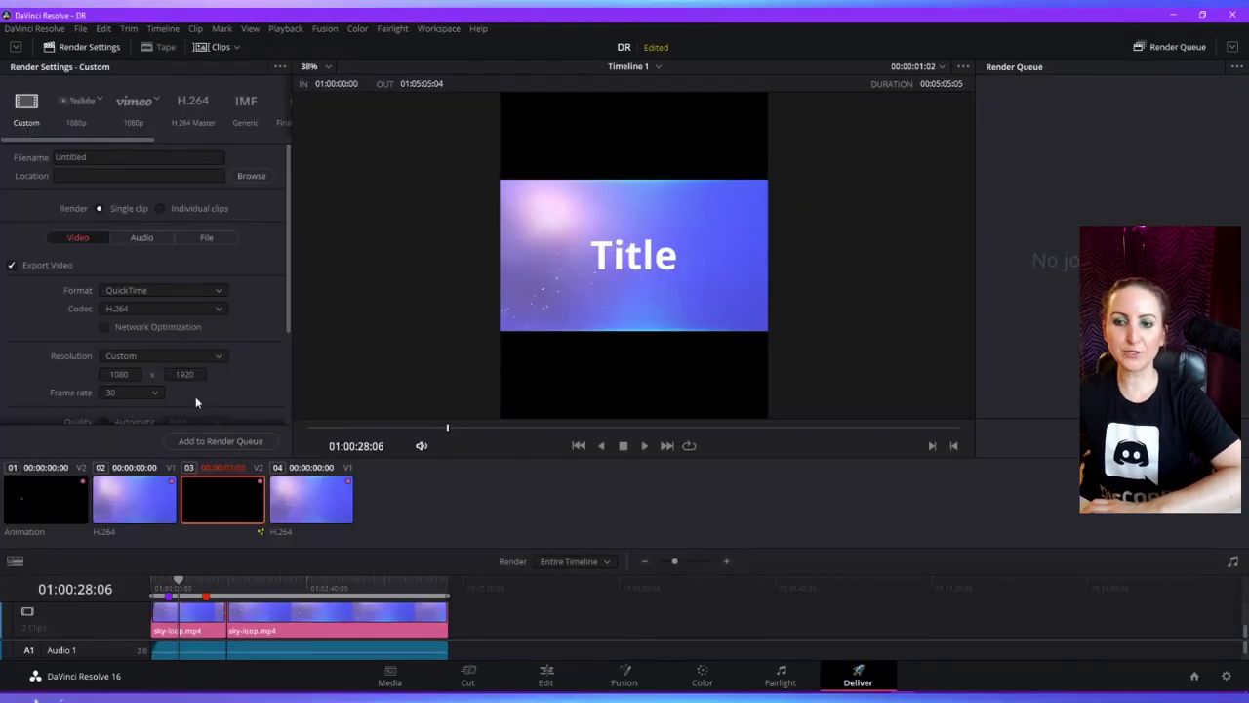
- Examine the frame rate options in the custom render settings of the Deliver page
{"action": "left_click", "coordinate": [154, 394]}
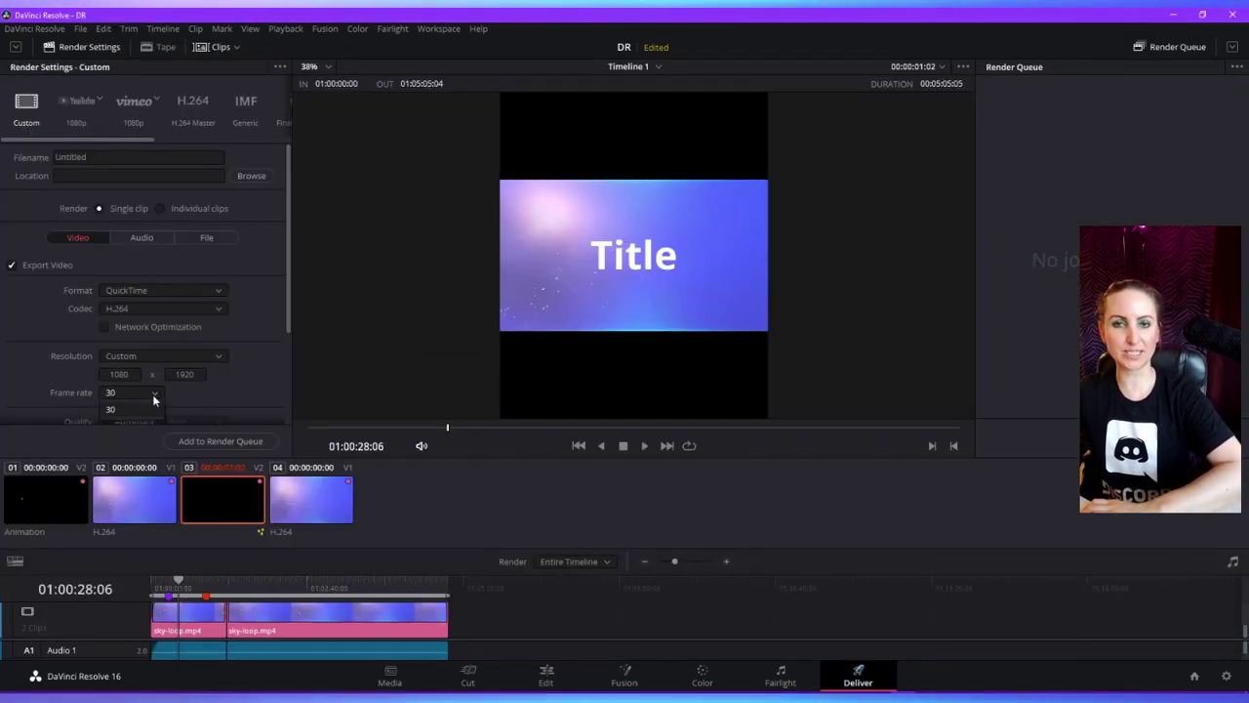
{"action": "scroll", "coordinate": [236, 388], "scroll_direction": "down", "scroll_amount": 3}
{"action": "scroll", "coordinate": [211, 390], "scroll_direction": "up", "scroll_amount": 2}
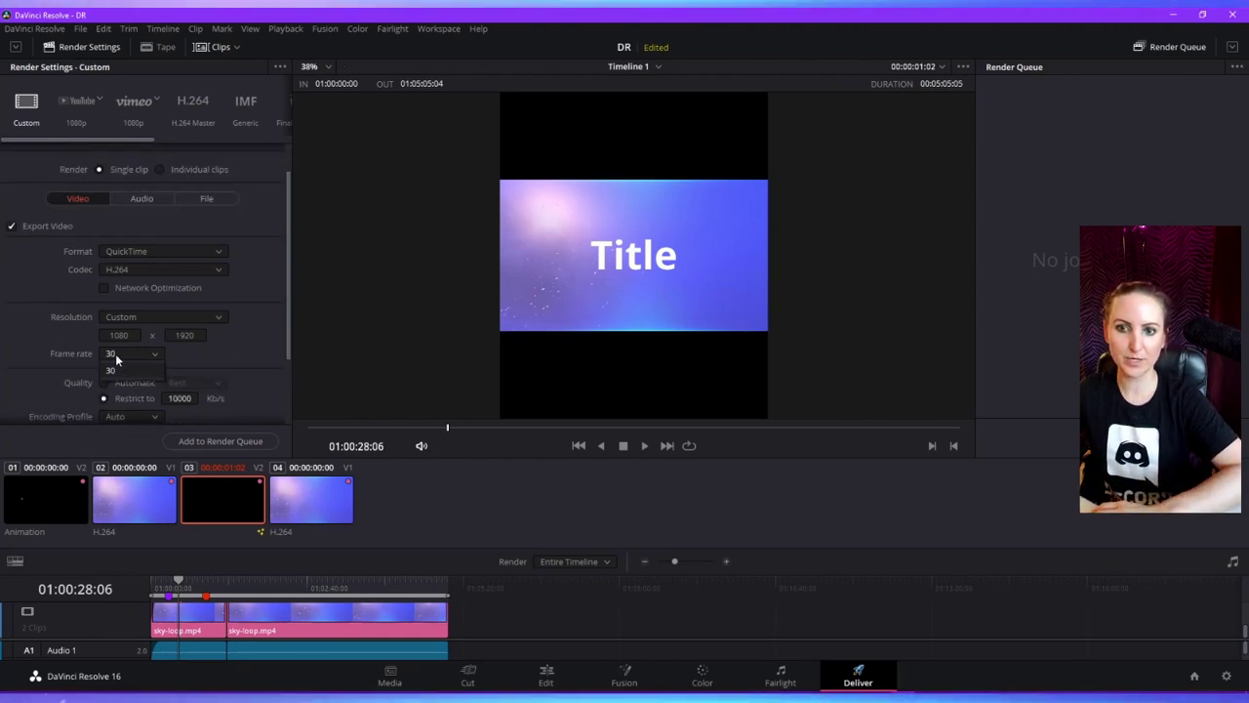
- On the Edit page, scale up the first sky-loop.mp4 clip on Video 1 until it fills the vertical frame
{"action": "key", "text": "shift+4"}
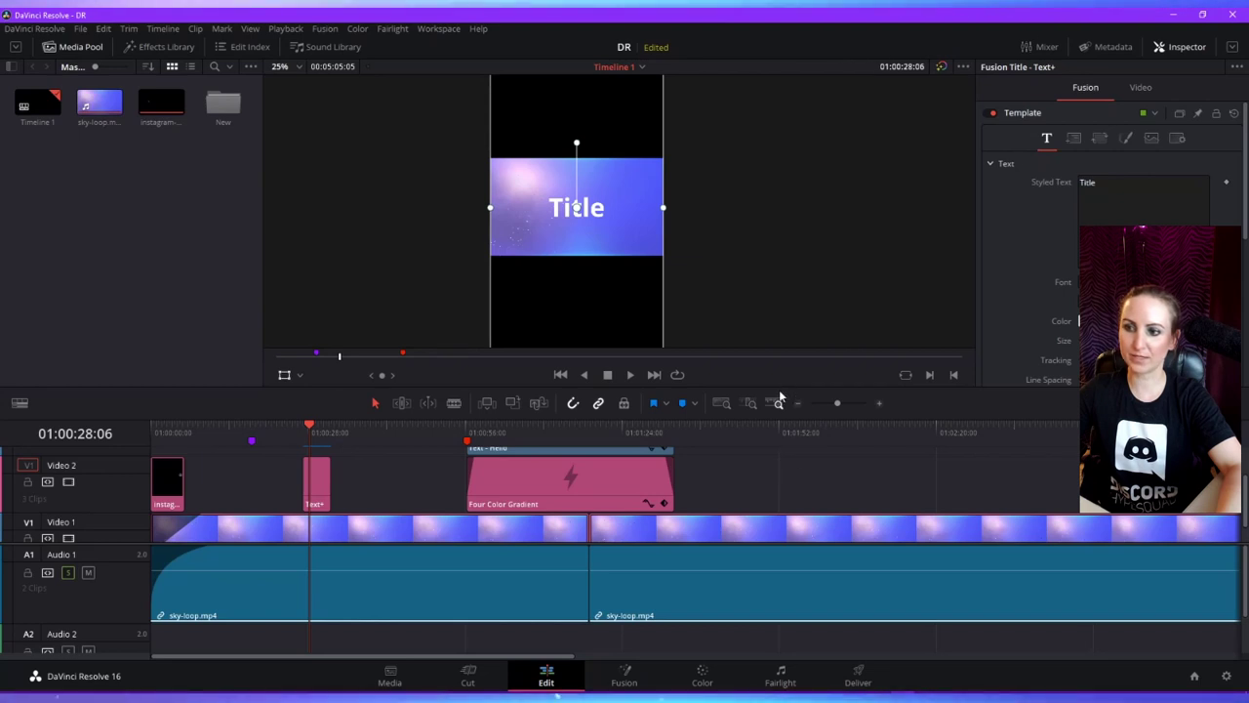
{"action": "left_click", "coordinate": [557, 479]}
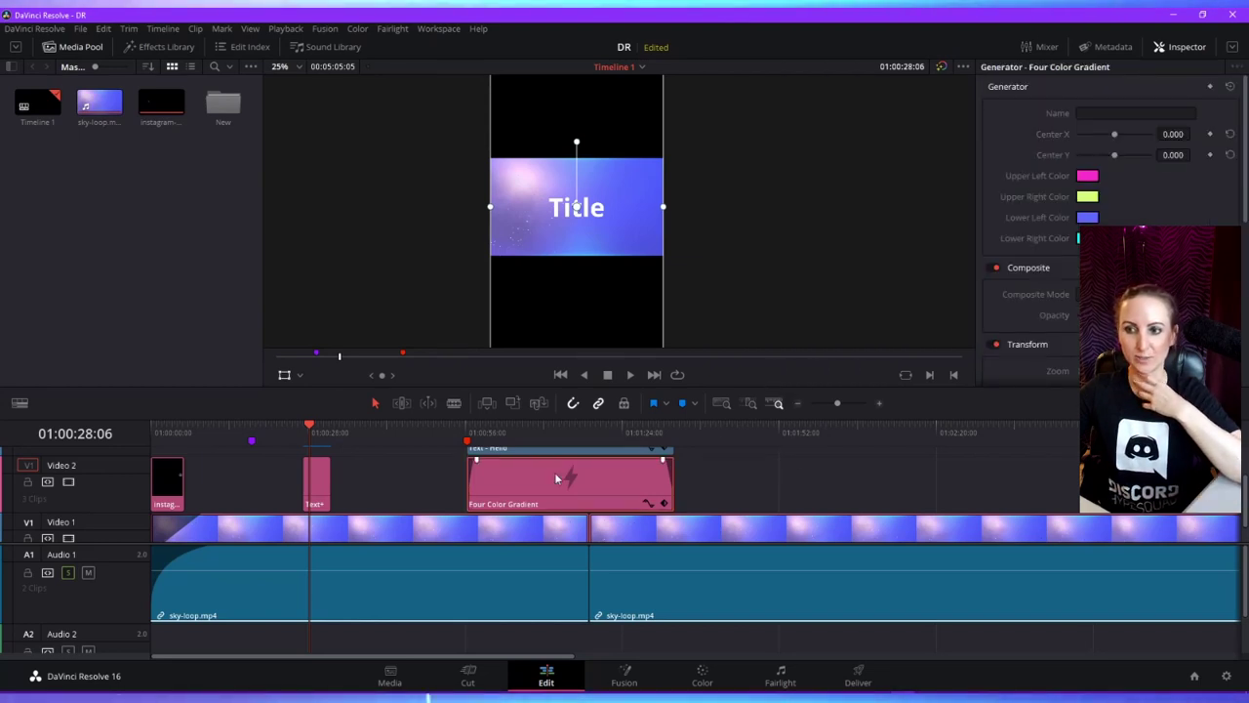
{"action": "left_click", "coordinate": [557, 530]}
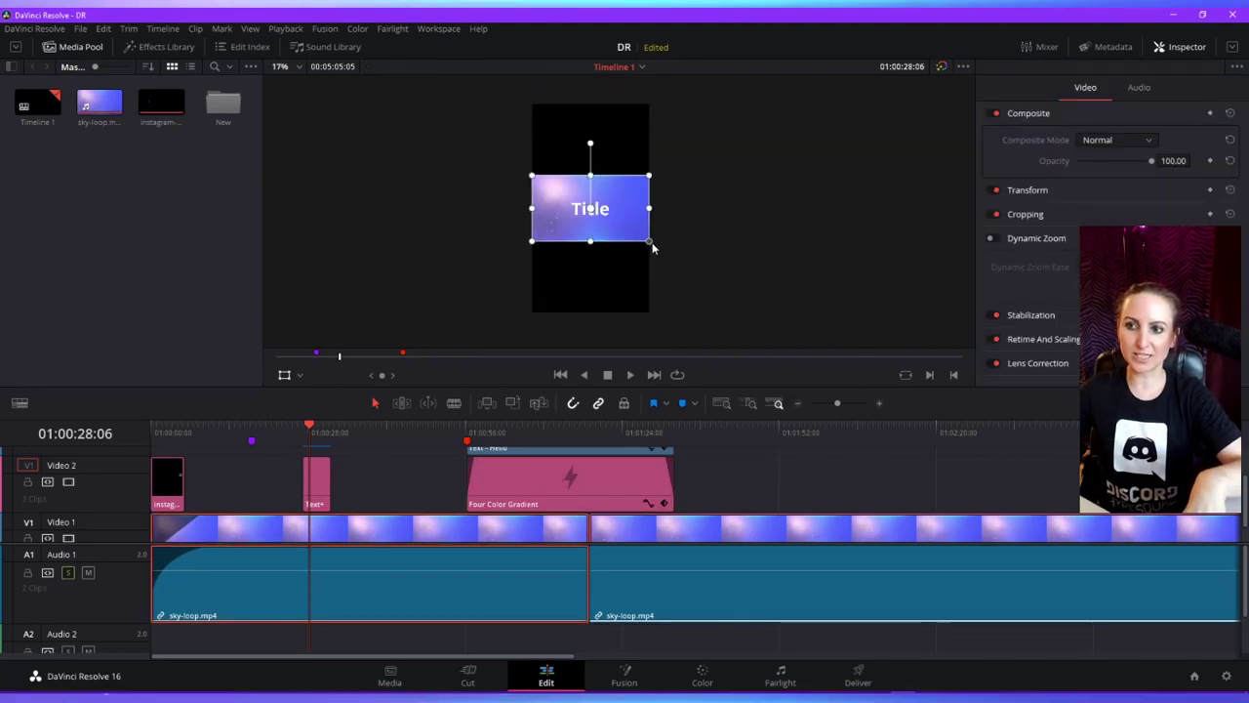
{"action": "left_click_drag", "start_coordinate": [685, 276], "coordinate": [791, 339]}
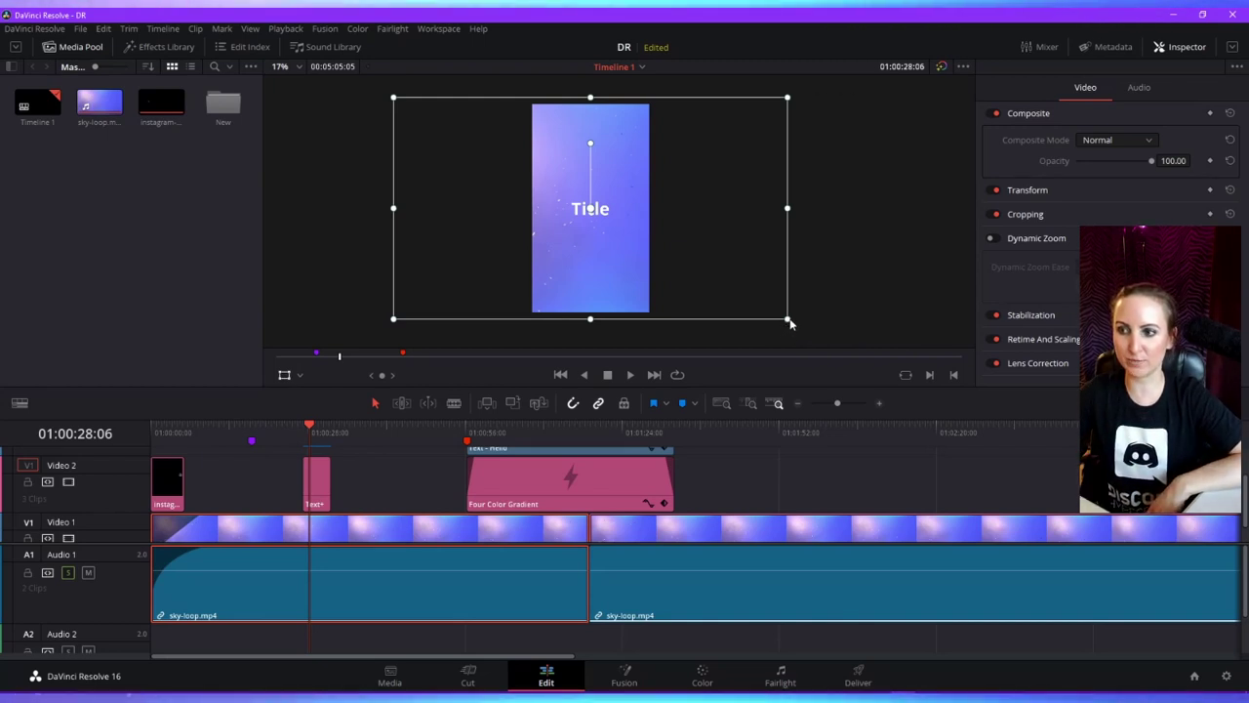
- Review the format, codec, resolution and quality options of the custom render preset on the Deliver page
{"action": "key", "text": "shift+8"}
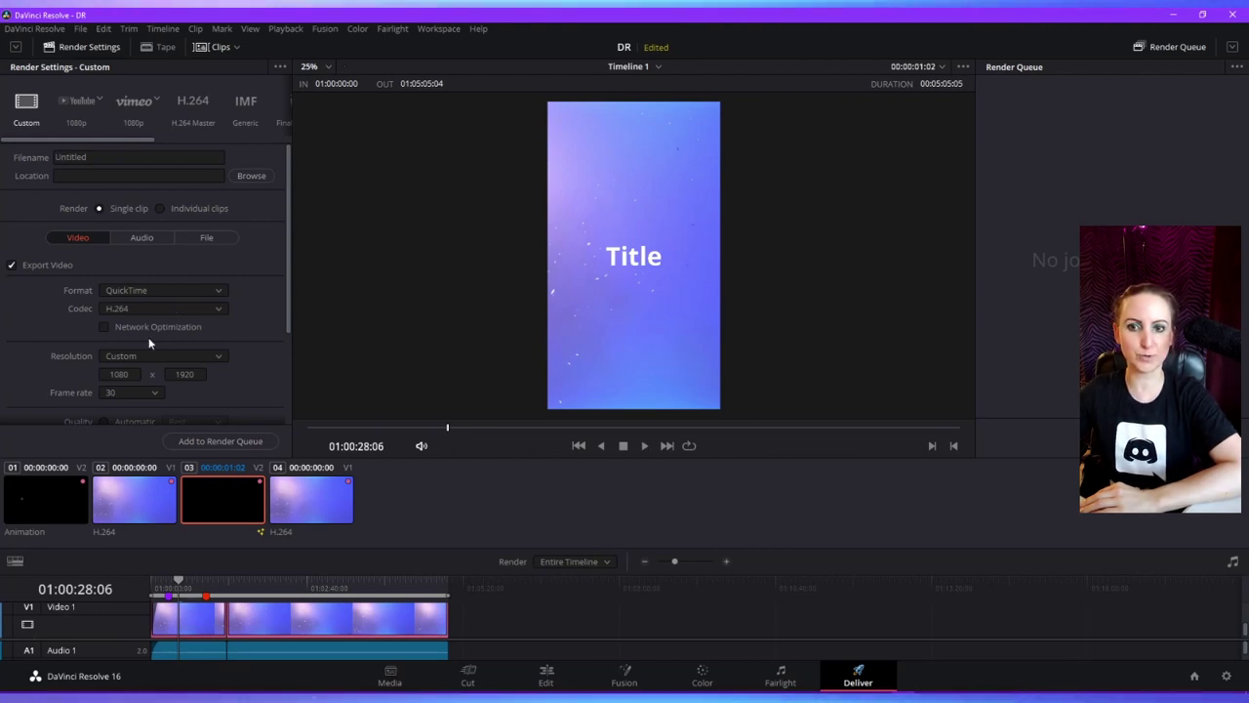
{"action": "scroll", "coordinate": [152, 332], "scroll_direction": "down", "scroll_amount": 2}
{"action": "left_click", "coordinate": [119, 296]}
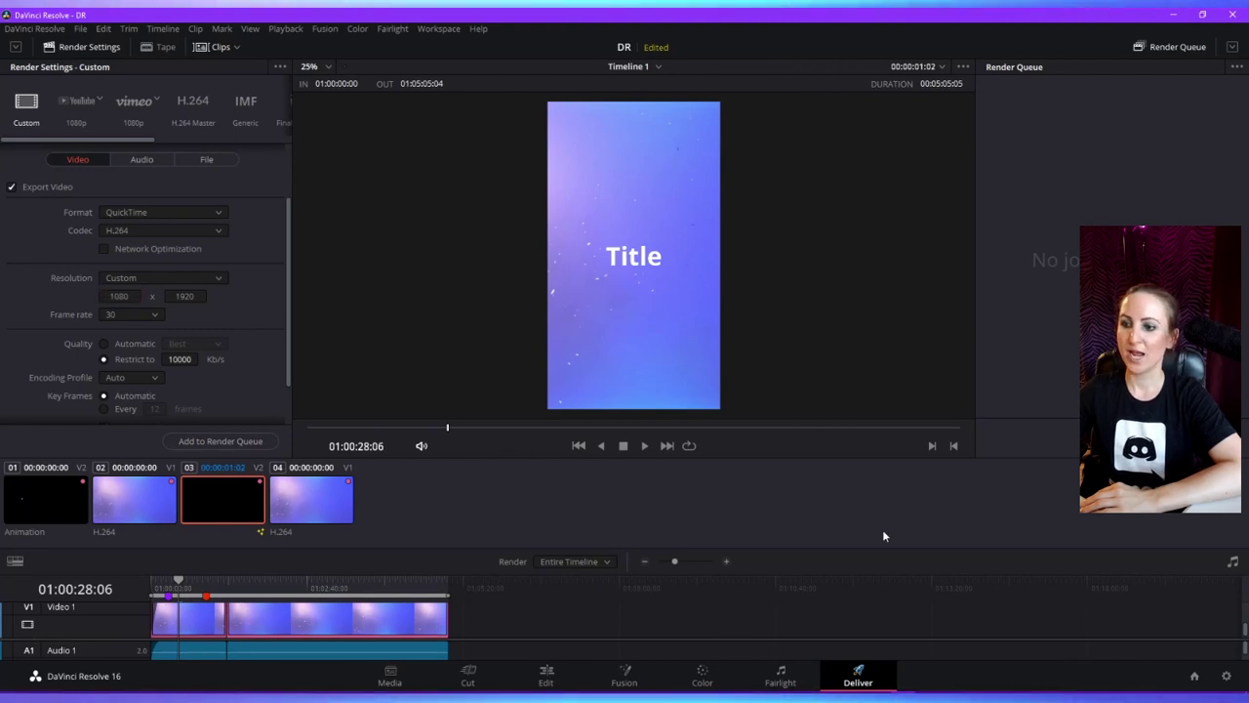
{"action": "scroll", "coordinate": [202, 334], "scroll_direction": "down", "scroll_amount": 1}
{"action": "scroll", "coordinate": [200, 341], "scroll_direction": "up", "scroll_amount": 3}
{"action": "scroll", "coordinate": [155, 309], "scroll_direction": "down", "scroll_amount": 1}
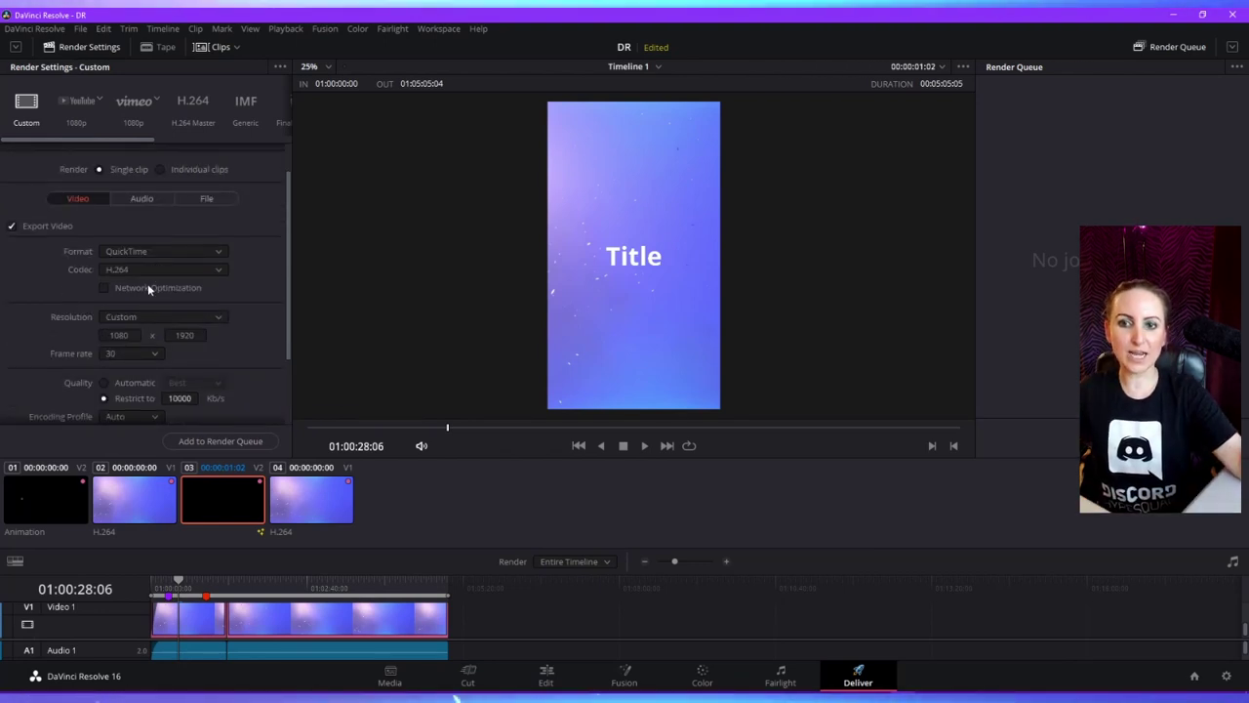
{"action": "left_click", "coordinate": [140, 272]}
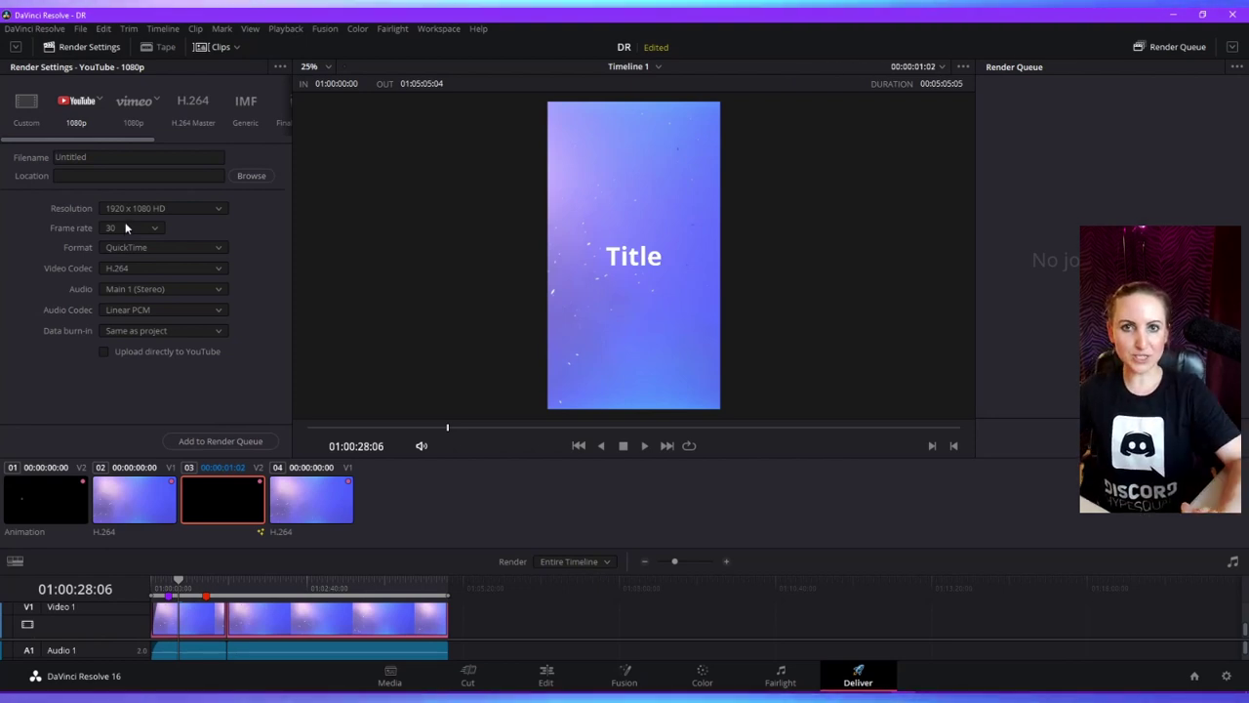
- Set the YouTube 1080p render's destination to the Davinci folder on the Desktop with file name JenniMovie, but cancel adding it to the queue
{"action": "left_click", "coordinate": [208, 445]}
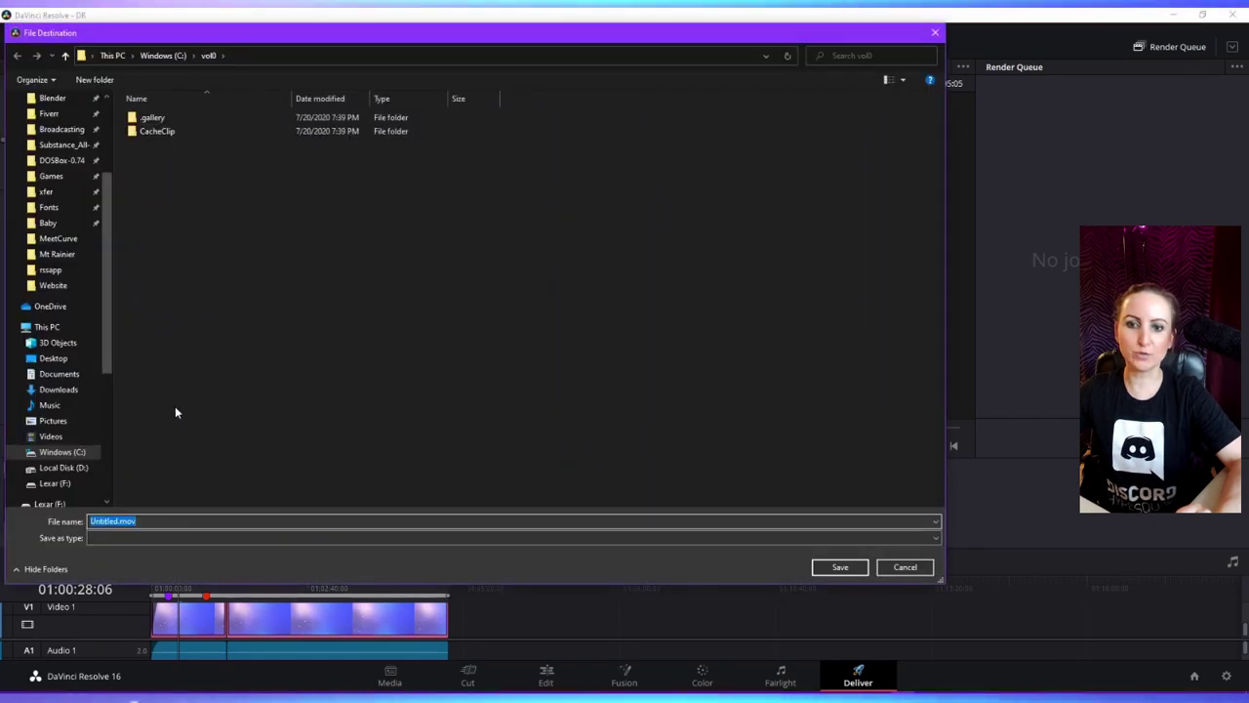
{"action": "left_click", "coordinate": [54, 359]}
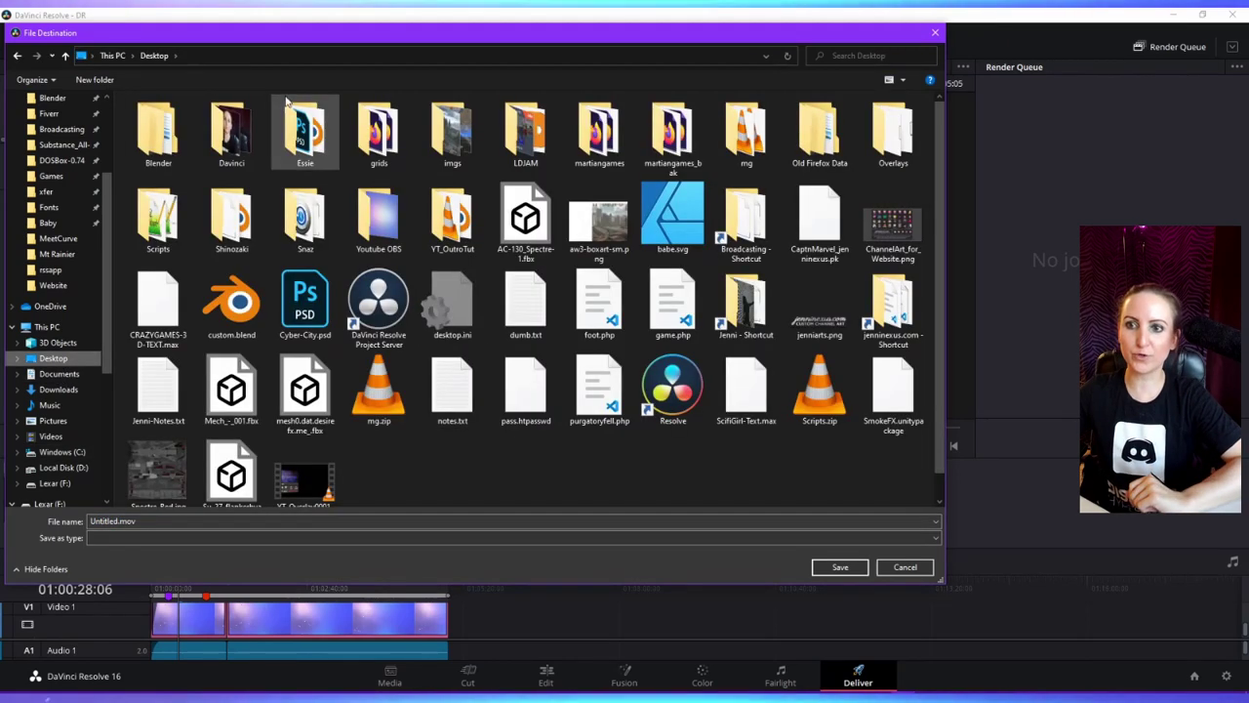
{"action": "double_click", "coordinate": [231, 132]}
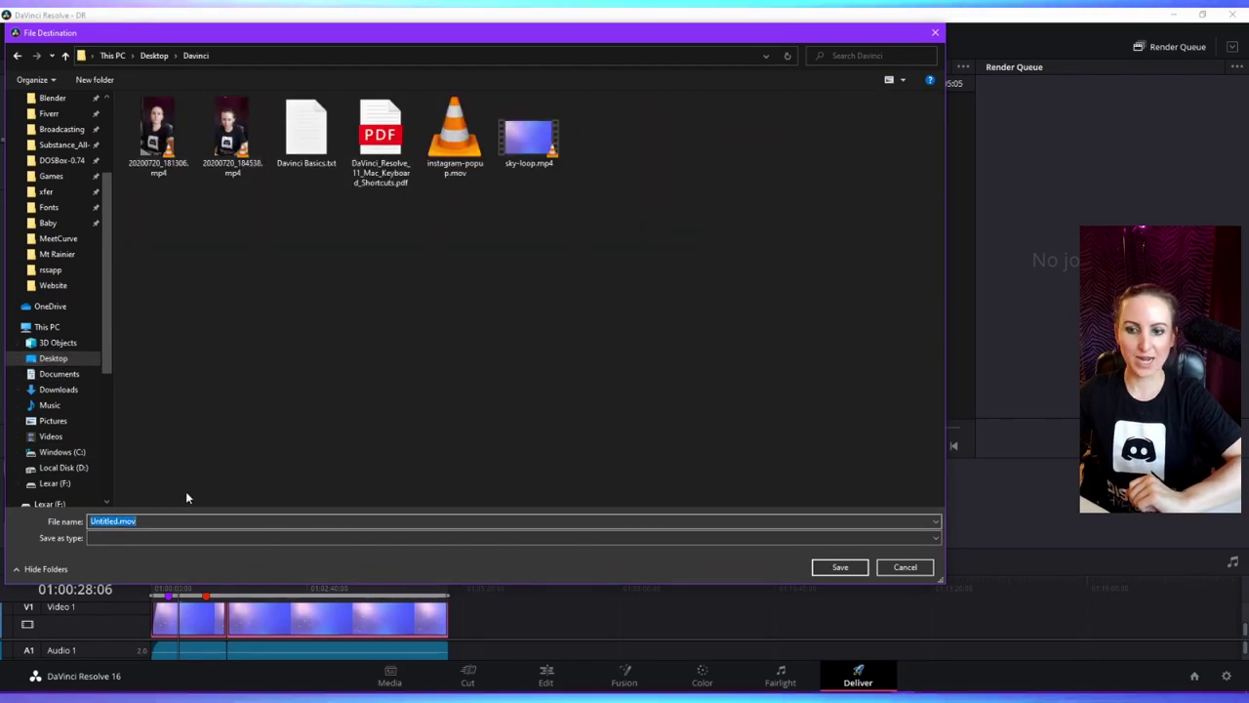
{"action": "type", "text": "JenniMovie"}
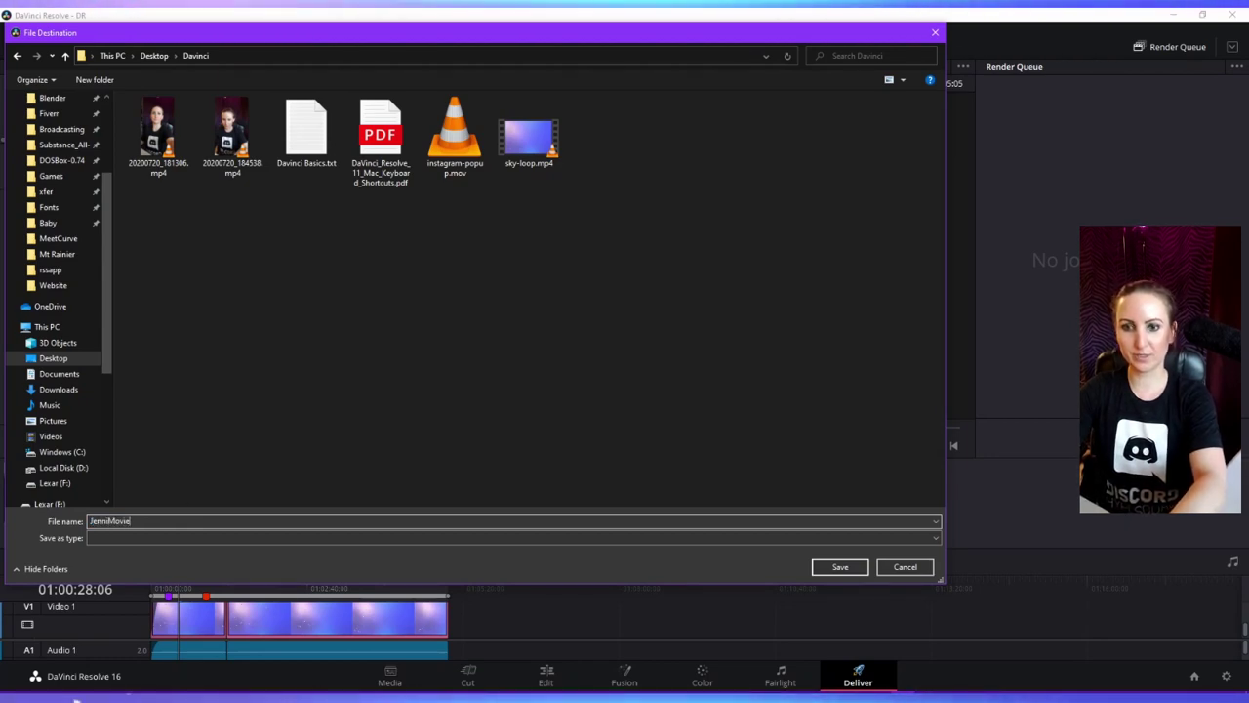
{"action": "key", "text": "Return"}
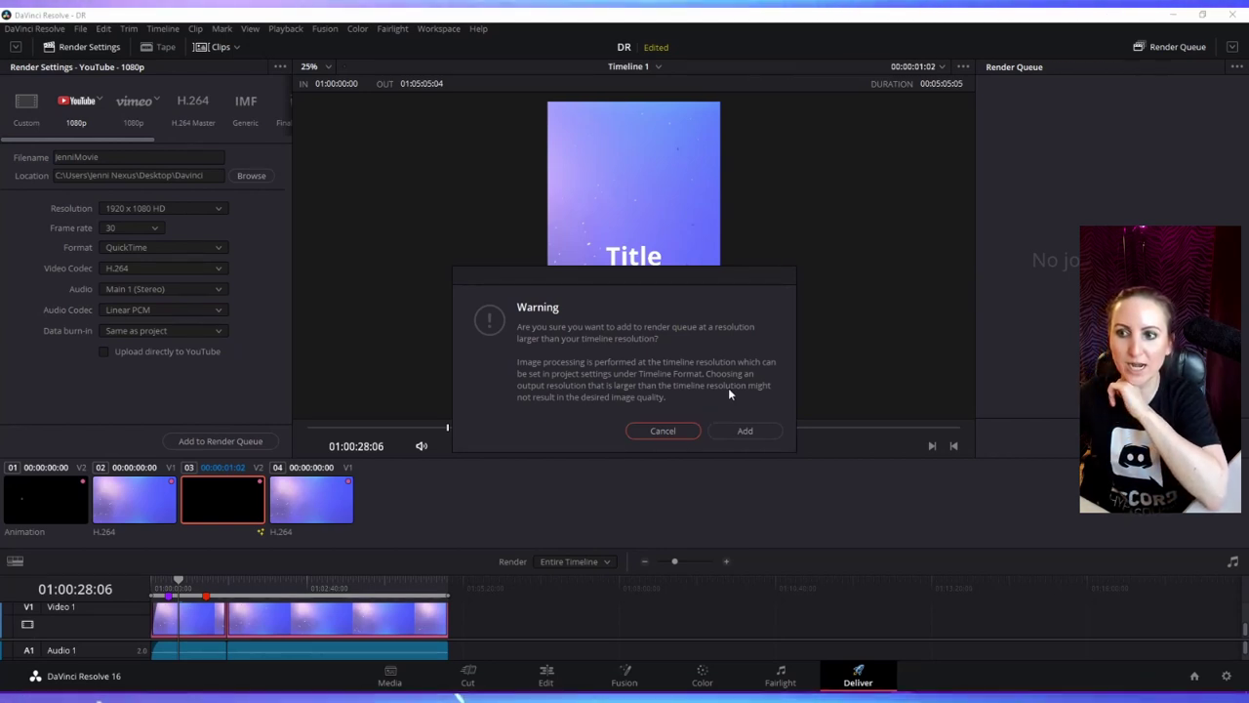
{"action": "left_click", "coordinate": [663, 431]}
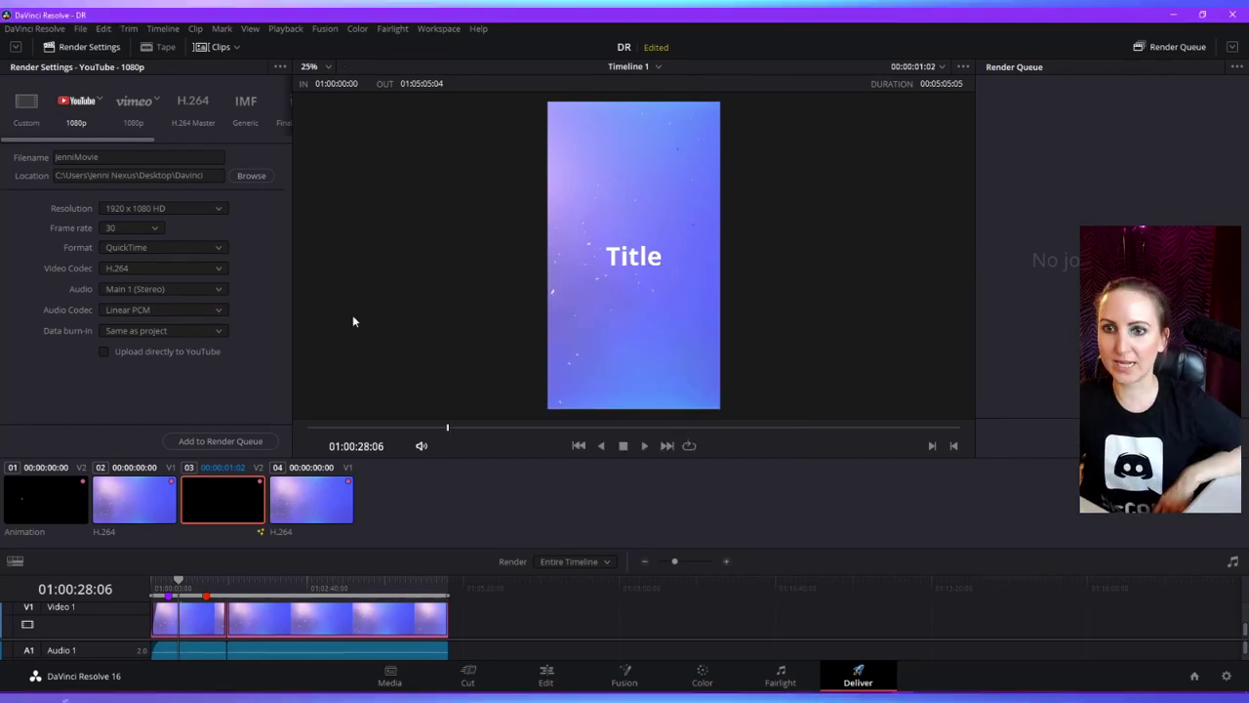
- Give the render a custom resolution of 1080 x 1920 and add it to the render queue
{"action": "left_click", "coordinate": [161, 208]}
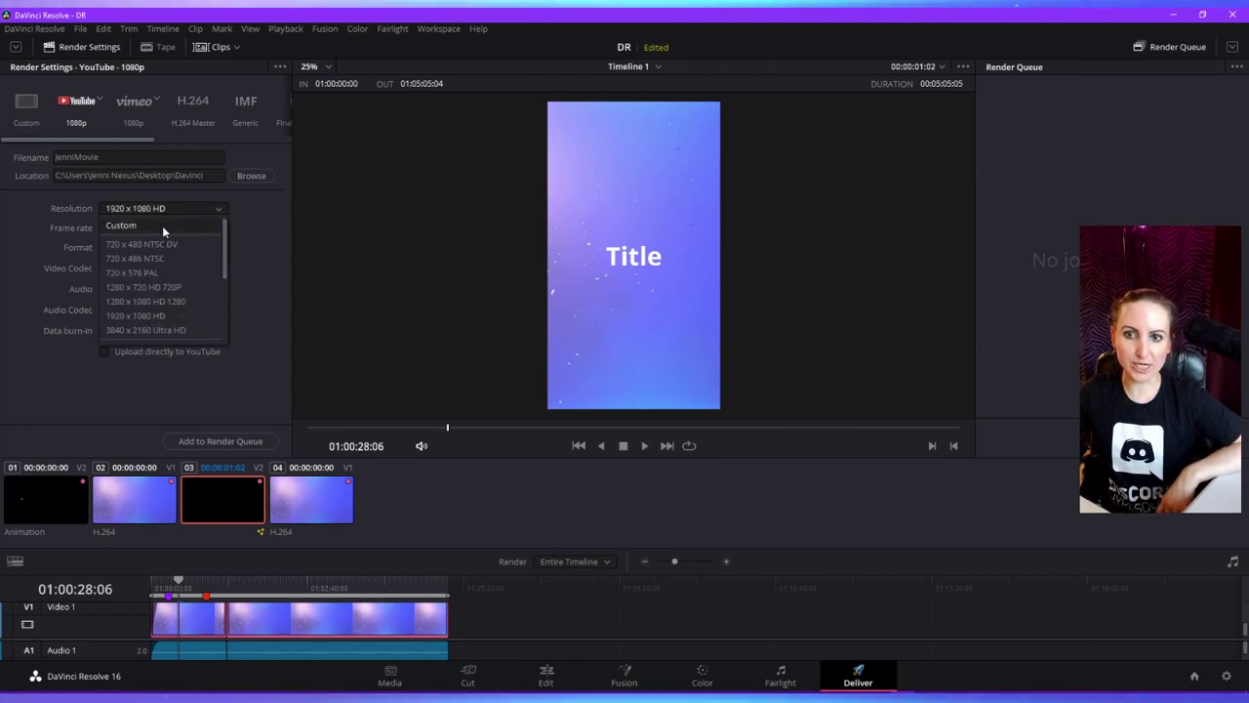
{"action": "left_click", "coordinate": [162, 225]}
{"action": "left_click", "coordinate": [127, 227]}
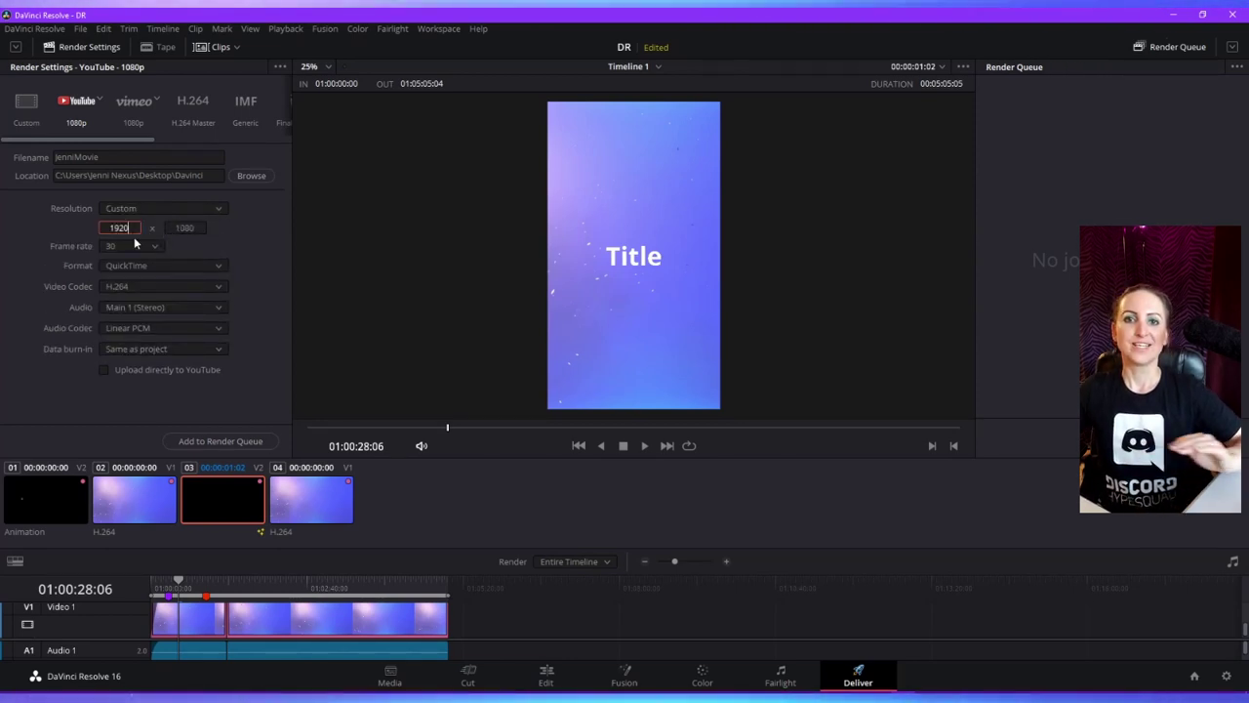
{"action": "left_click_drag", "start_coordinate": [134, 229], "coordinate": [91, 225]}
{"action": "type", "text": "1080"}
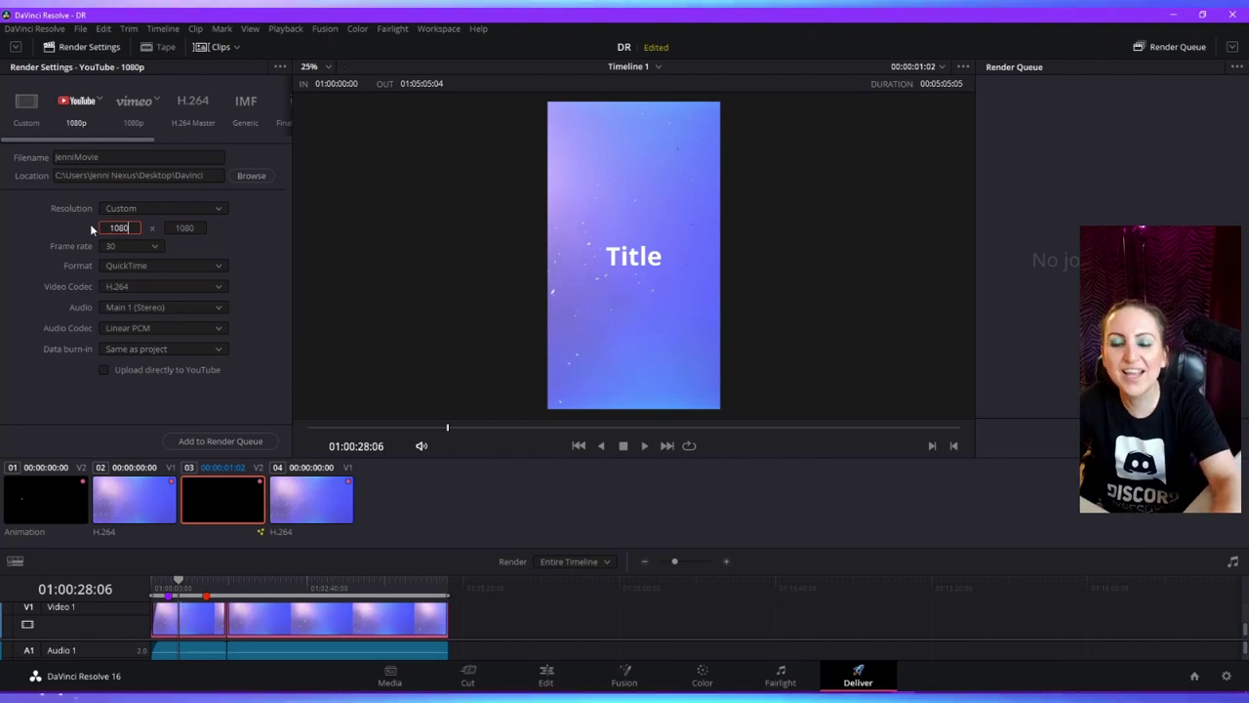
{"action": "key", "text": "Tab"}
{"action": "type", "text": "1920"}
{"action": "key", "text": "Return"}
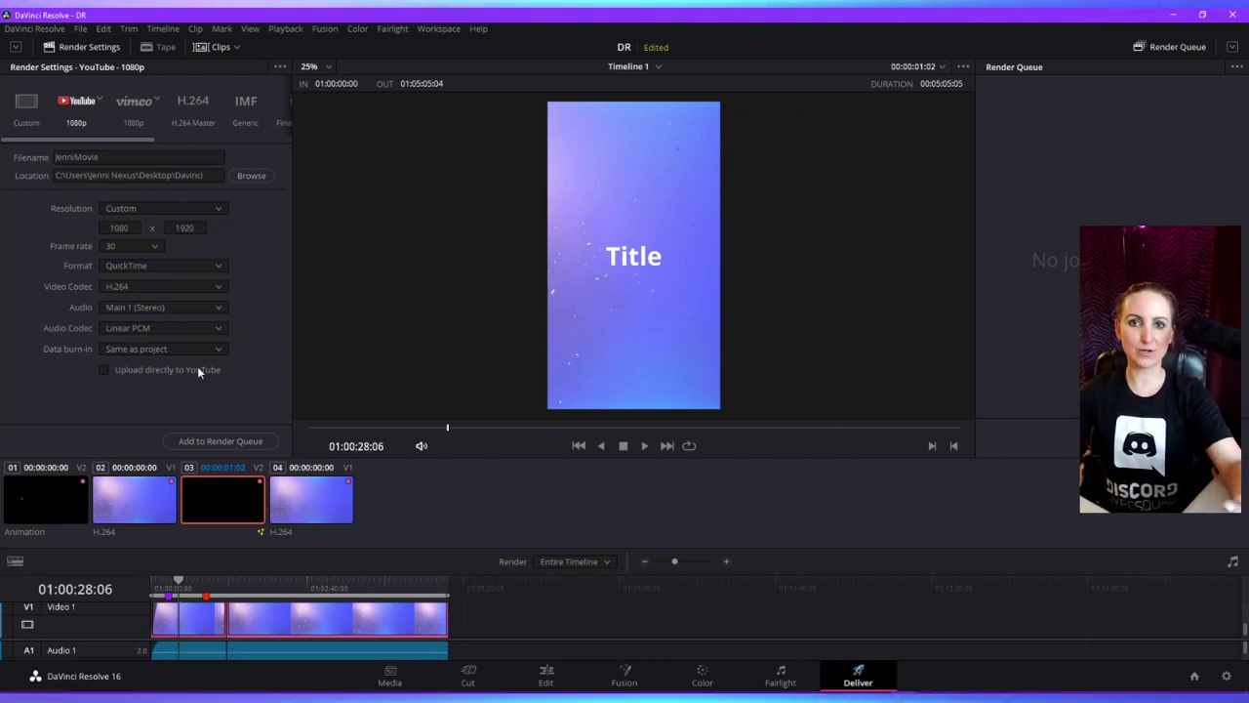
{"action": "left_click", "coordinate": [214, 440]}
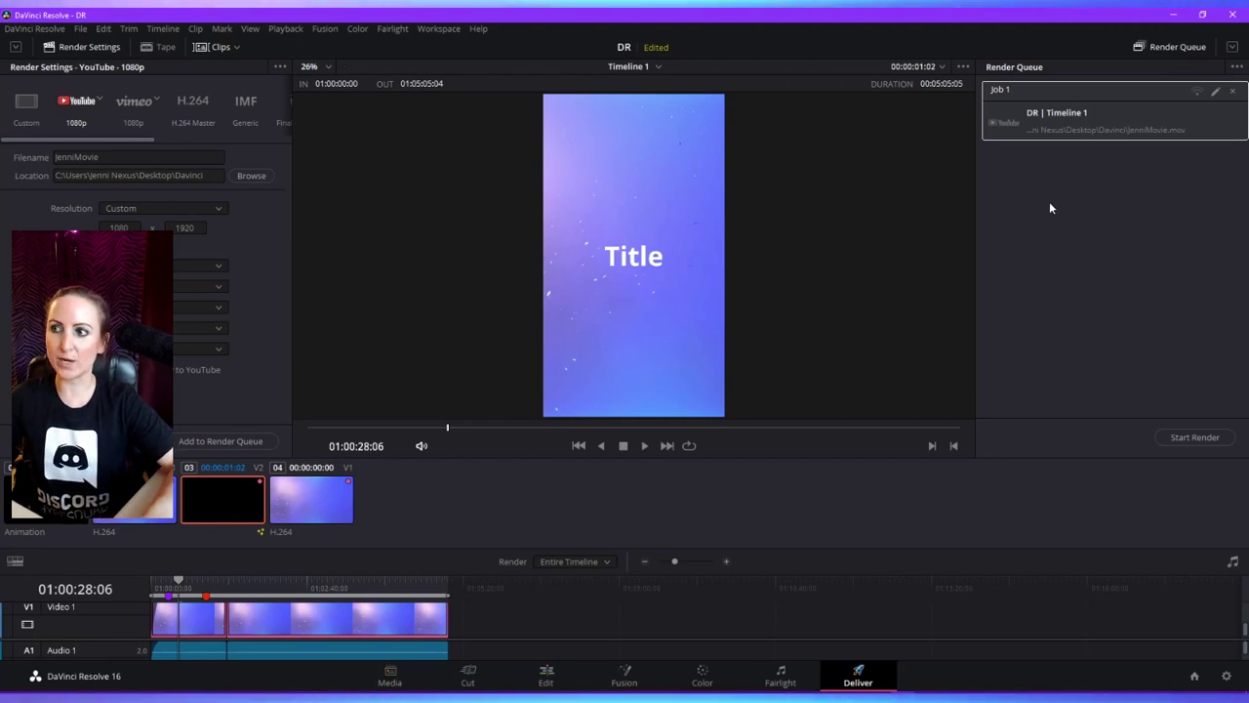
- Select the first sky-loop.mp4 clip on the Edit page and examine its video and audio properties in the Inspector
{"action": "key", "text": "shift+4"}
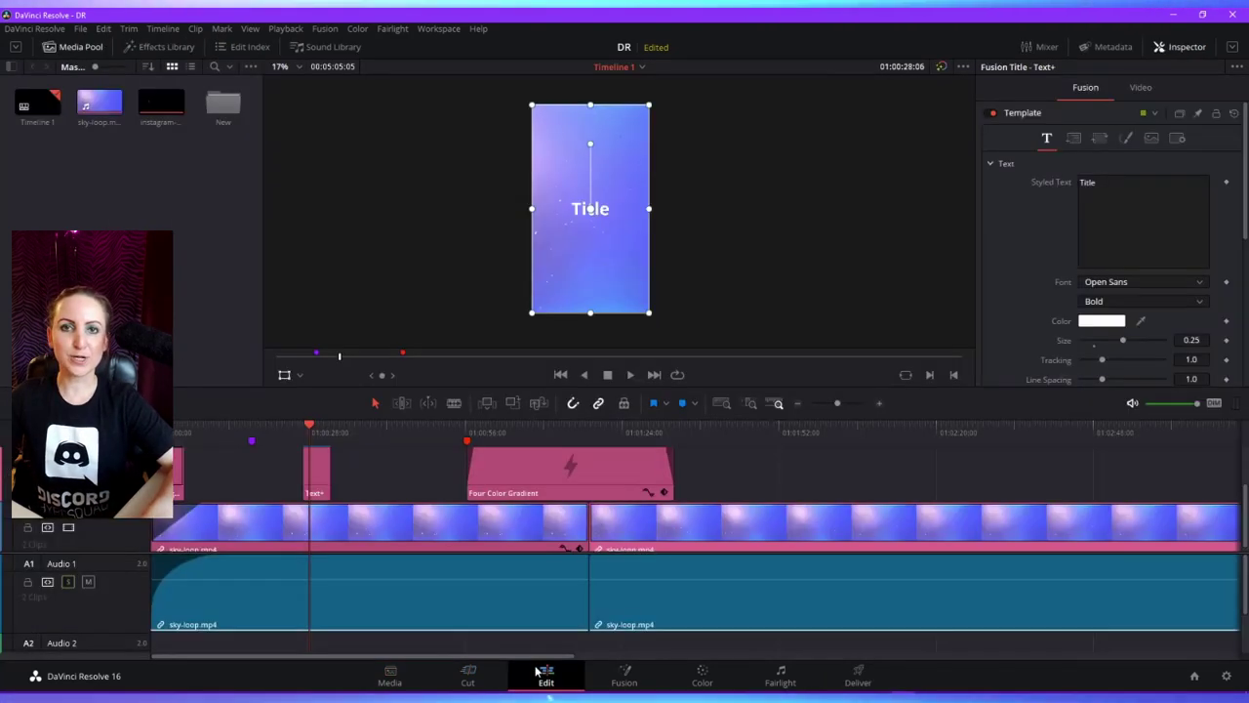
{"action": "left_click", "coordinate": [404, 540]}
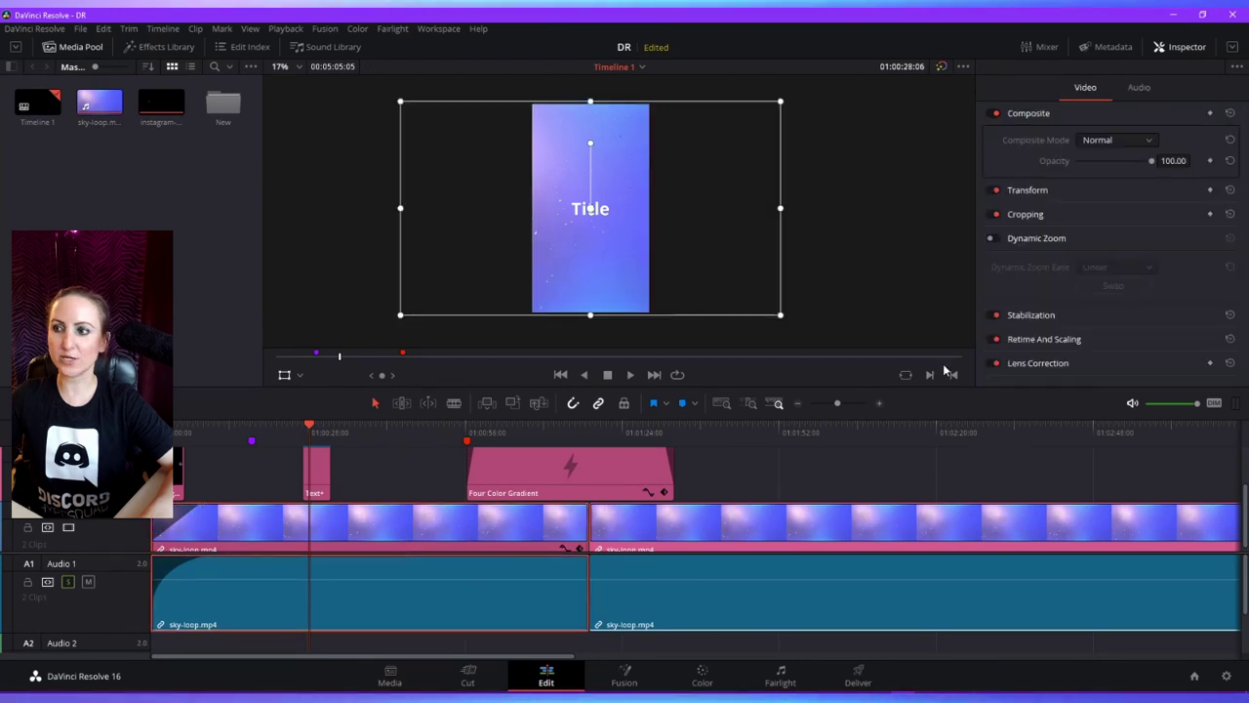
{"action": "left_click", "coordinate": [1186, 48]}
{"action": "left_click", "coordinate": [1187, 49]}
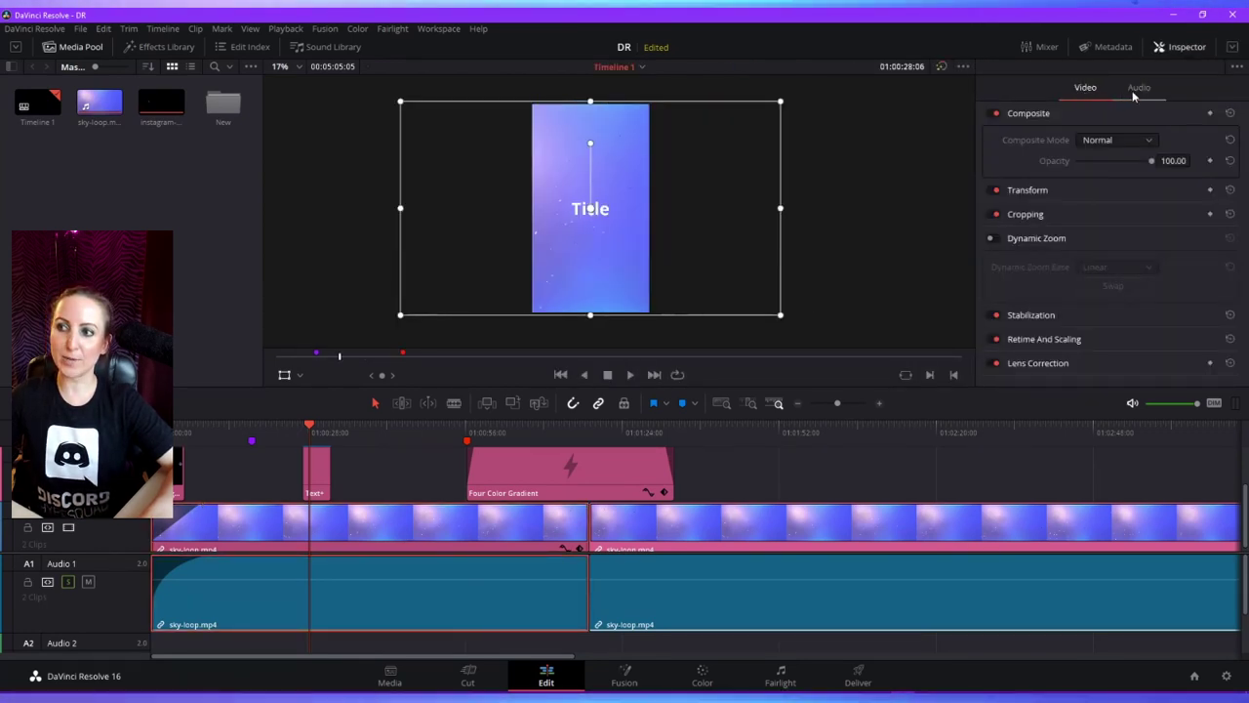
{"action": "left_click", "coordinate": [1138, 88]}
{"action": "left_click", "coordinate": [1086, 88]}
{"action": "left_click", "coordinate": [1138, 89]}
{"action": "left_click", "coordinate": [1094, 88]}
{"action": "left_click", "coordinate": [1136, 92]}
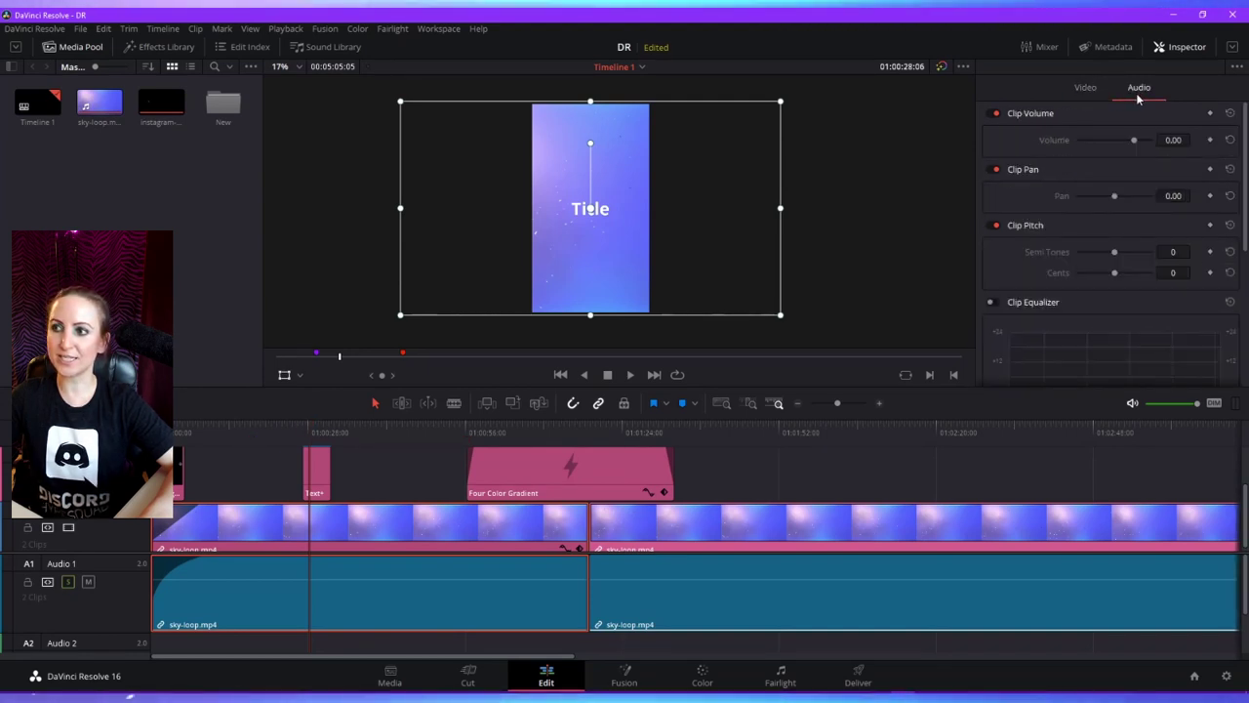
- Deselect the clip and briefly show the audio mixer beside the timeline, leaving it hidden
{"action": "left_click", "coordinate": [197, 500]}
{"action": "scroll", "coordinate": [106, 531], "scroll_direction": "down", "scroll_amount": 1}
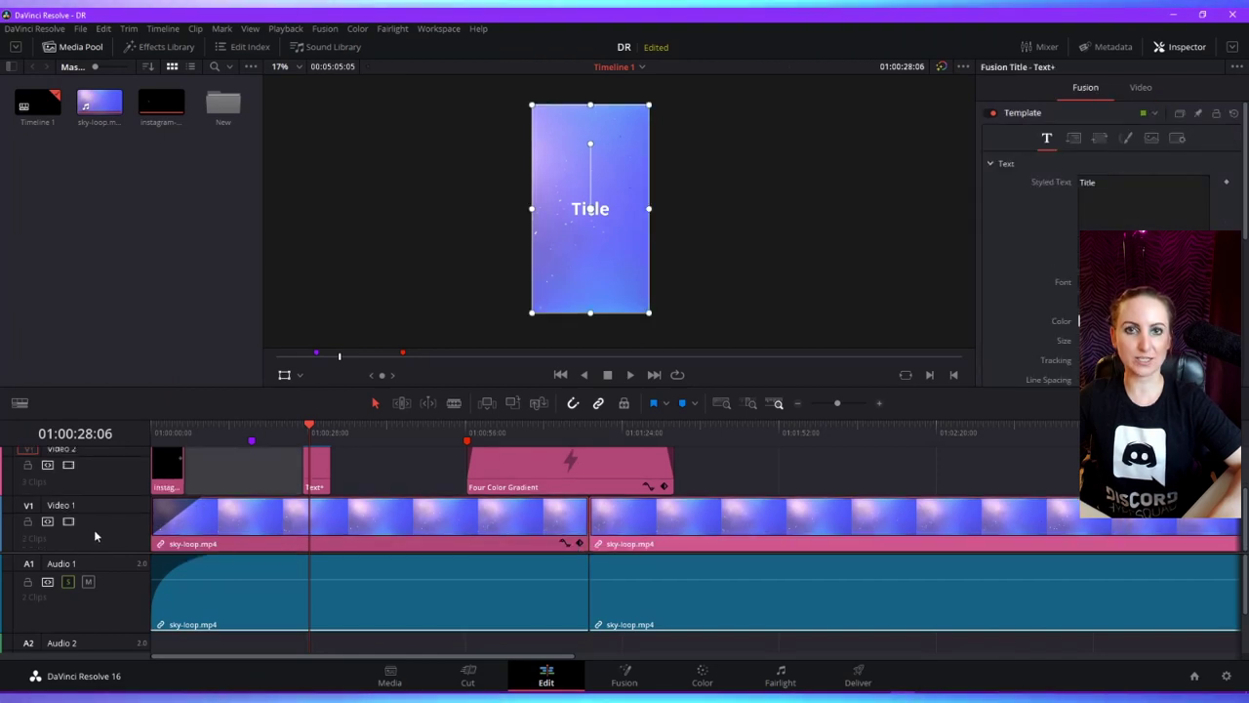
{"action": "left_click", "coordinate": [1041, 48]}
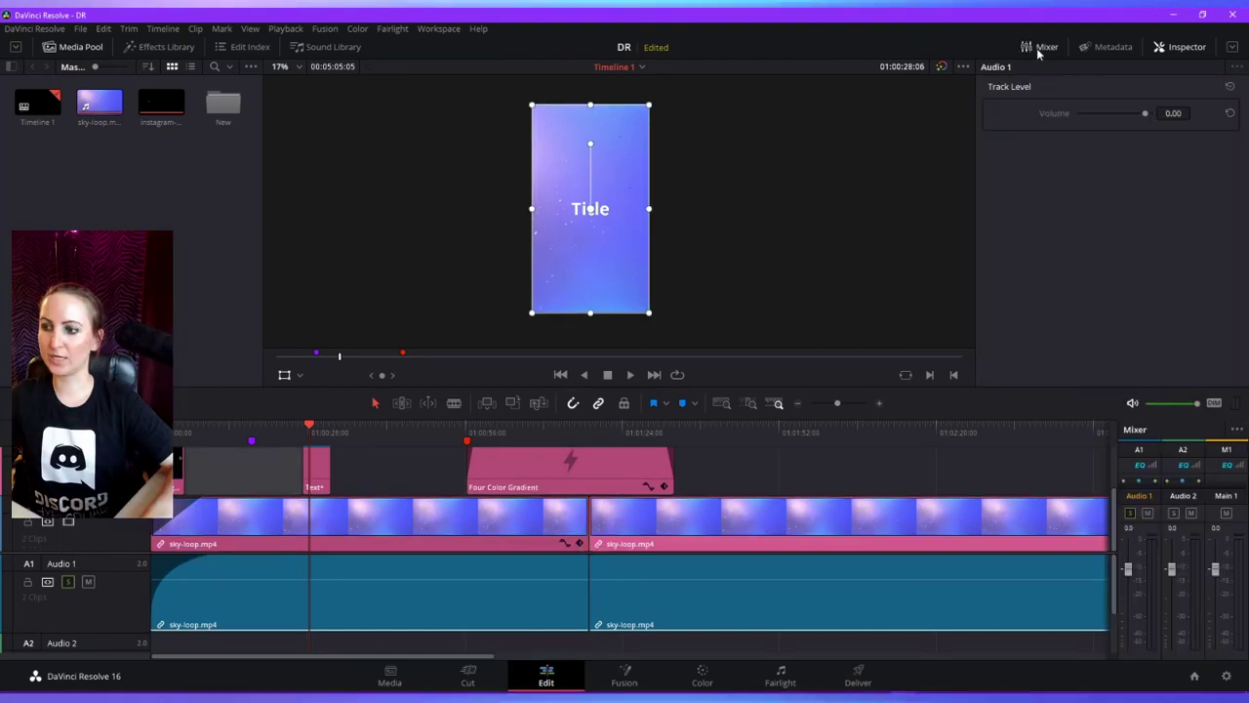
{"action": "left_click", "coordinate": [1036, 48]}
{"action": "left_click", "coordinate": [1036, 48]}
{"action": "left_click", "coordinate": [1034, 49]}
{"action": "left_click", "coordinate": [34, 29]}
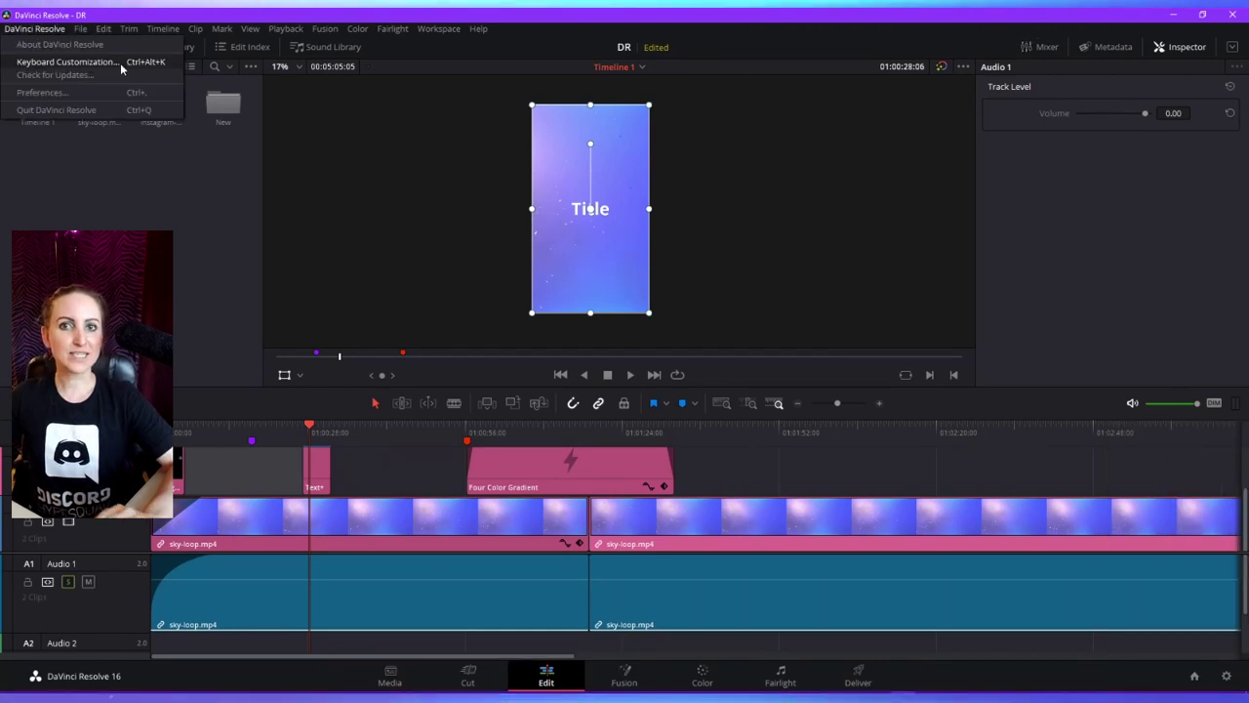
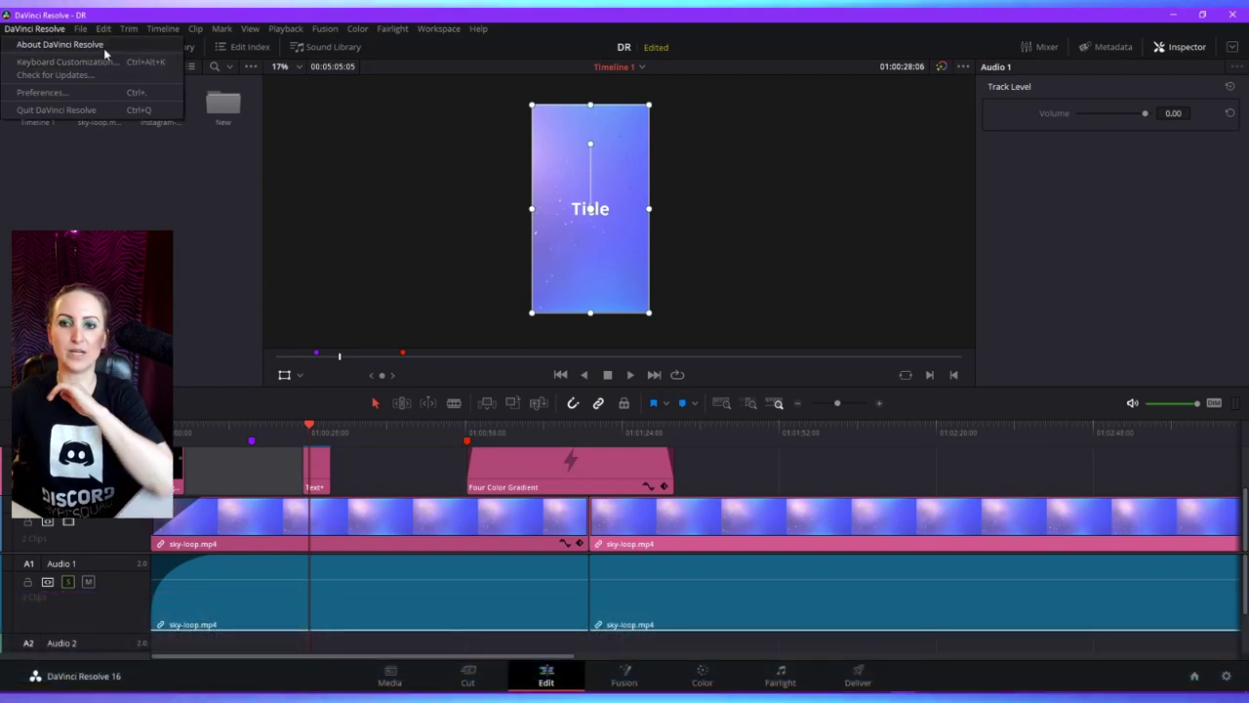
{"action": "mouse_move", "coordinate": [80, 29]}
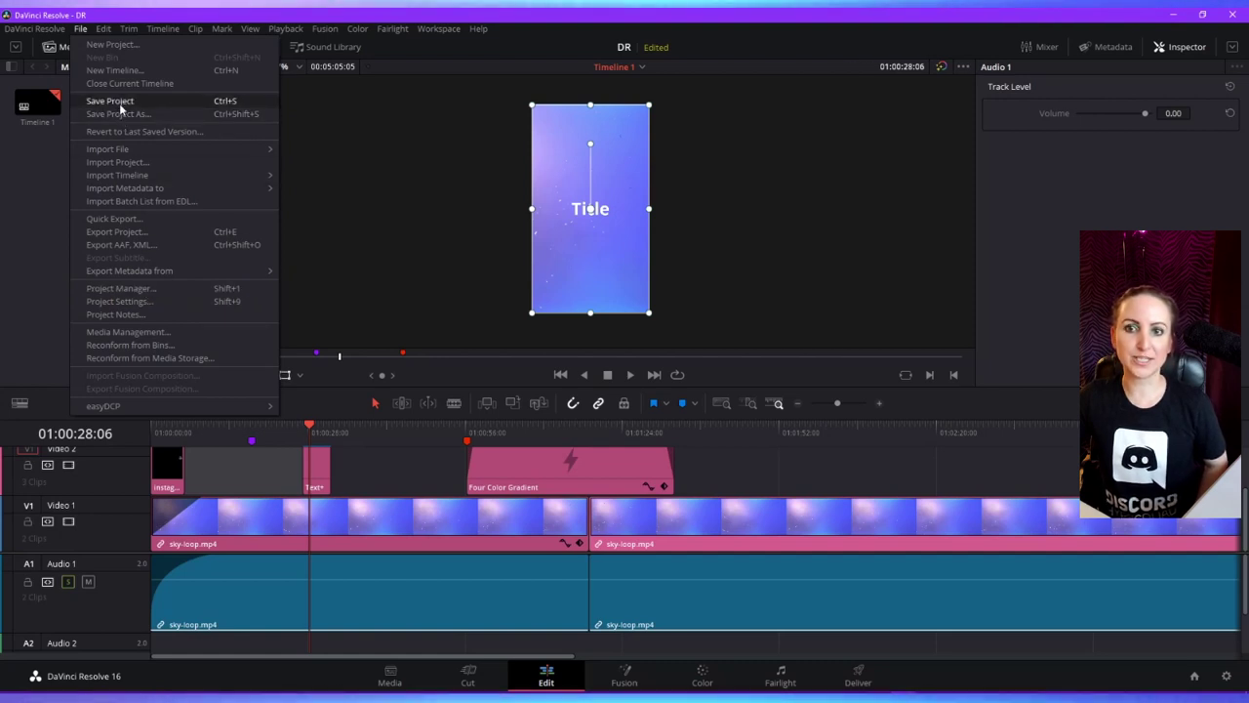
{"action": "mouse_move", "coordinate": [166, 149]}
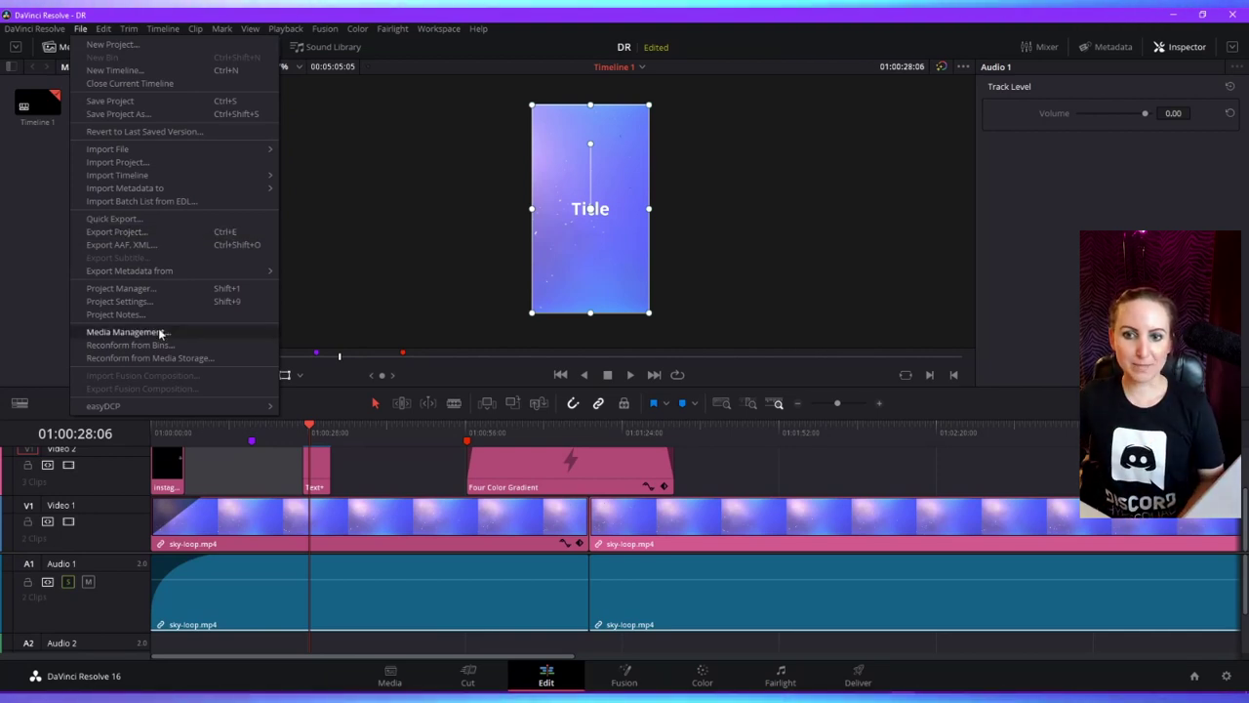
{"action": "key", "text": "Right"}
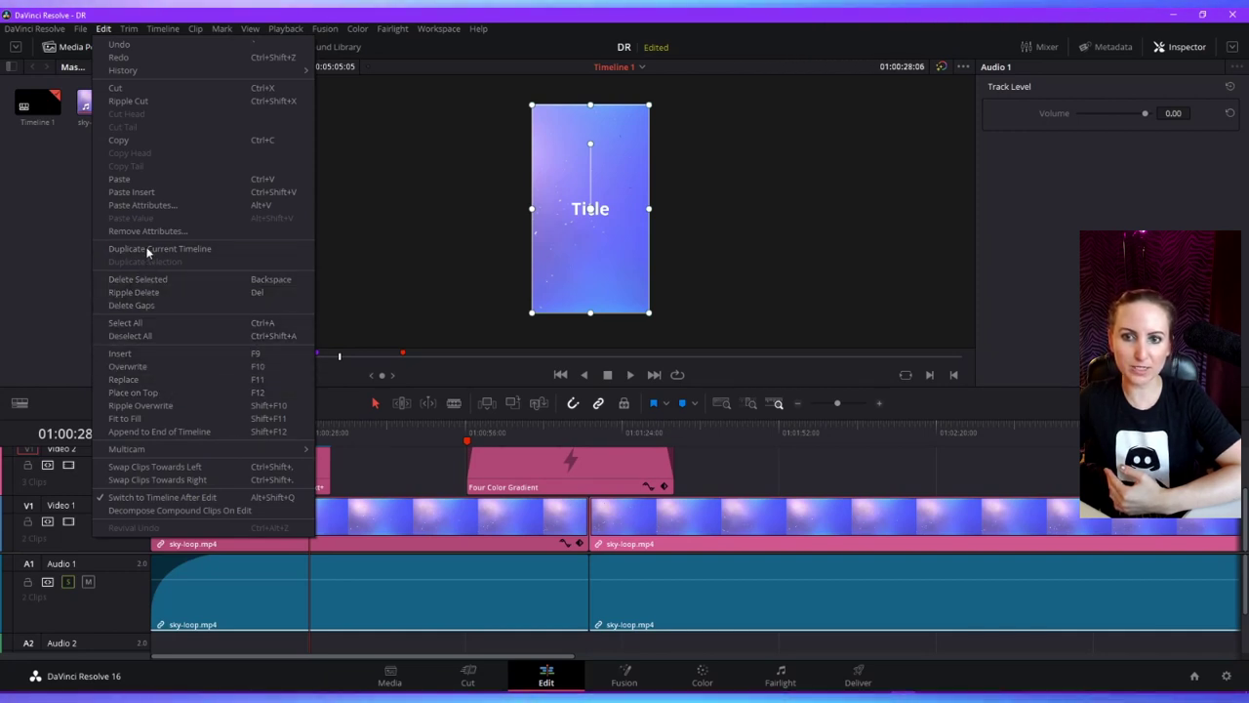
- Select the first sky-loop.mp4 clip and scale it down in the viewer to about three quarters of the vertical frame's width
{"action": "left_click", "coordinate": [361, 530]}
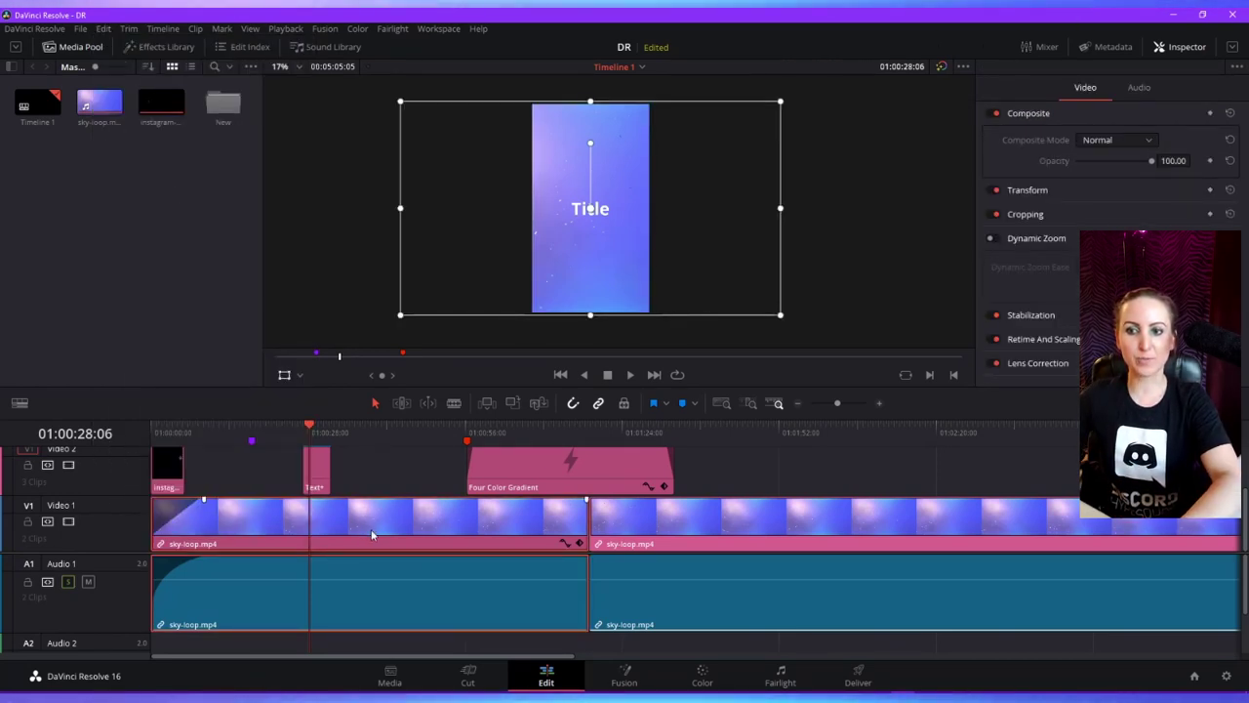
{"action": "left_click", "coordinate": [714, 507]}
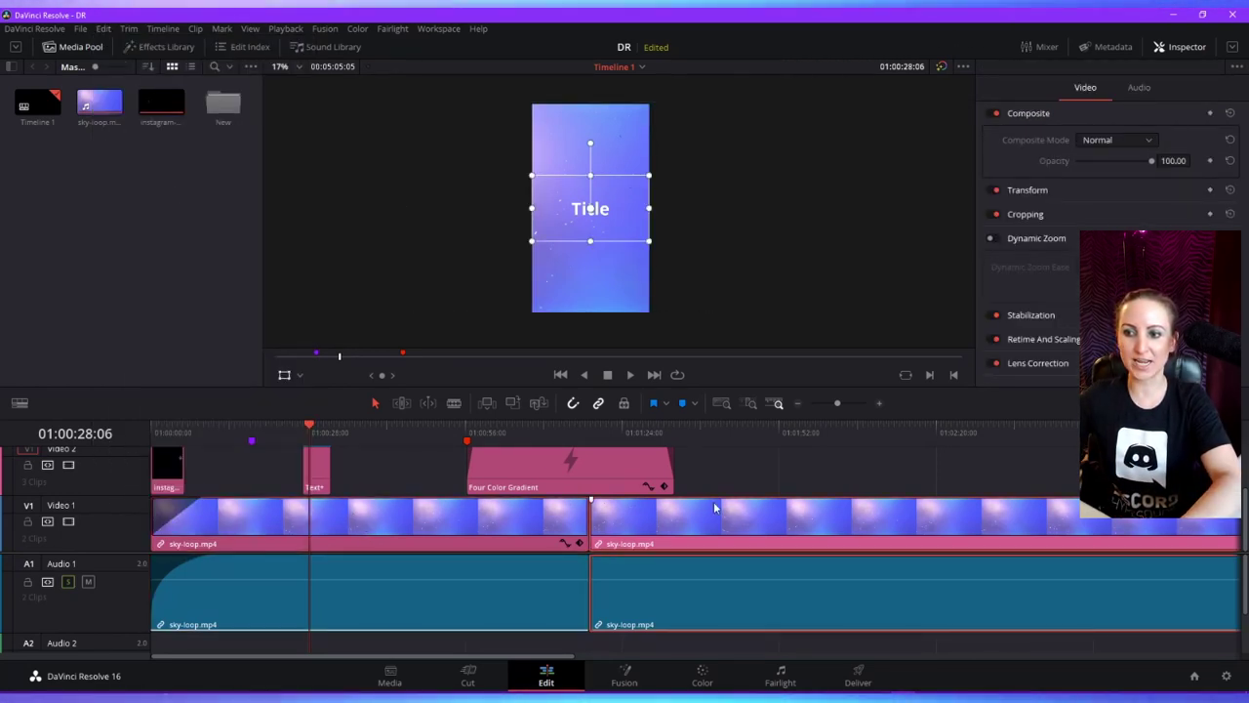
{"action": "left_click", "coordinate": [498, 527]}
{"action": "left_click", "coordinate": [372, 502]}
{"action": "left_click", "coordinate": [385, 524]}
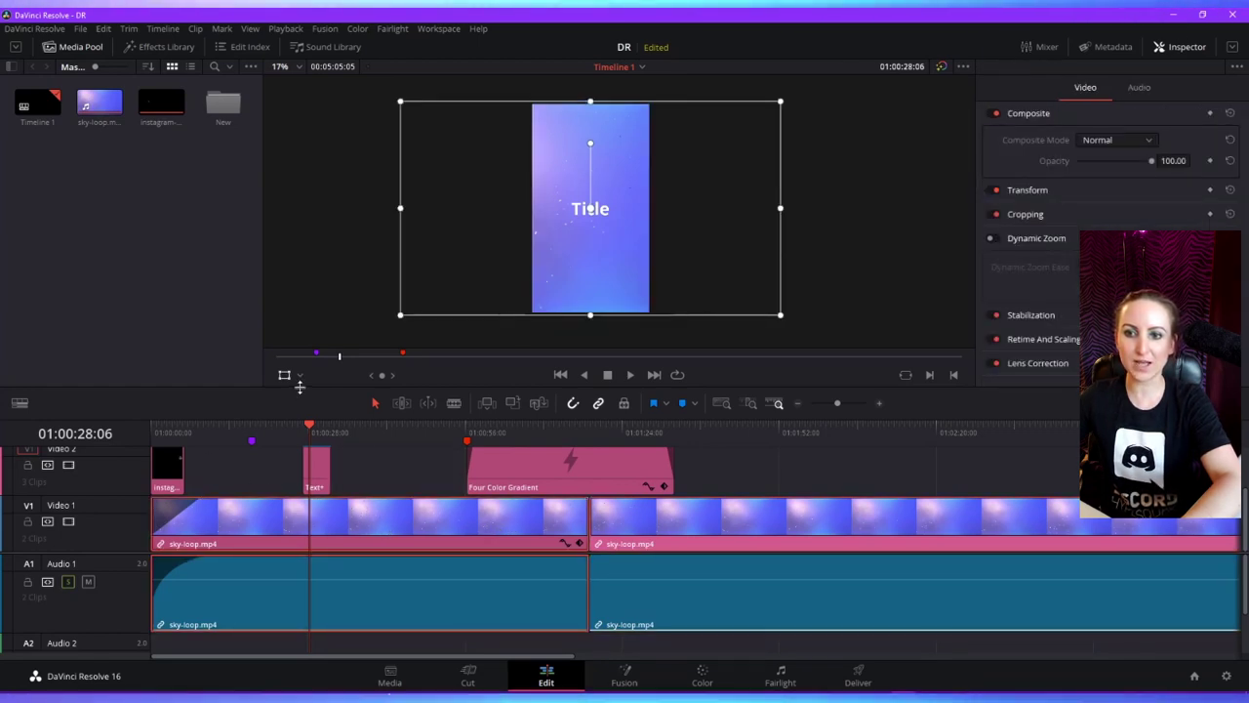
{"action": "left_click_drag", "start_coordinate": [401, 318], "coordinate": [501, 253]}
- Copy the first sky-loop.mp4 clip and paste all its video attributes onto the second sky-loop.mp4 clip with Maintain Timing
{"action": "right_click", "coordinate": [385, 516]}
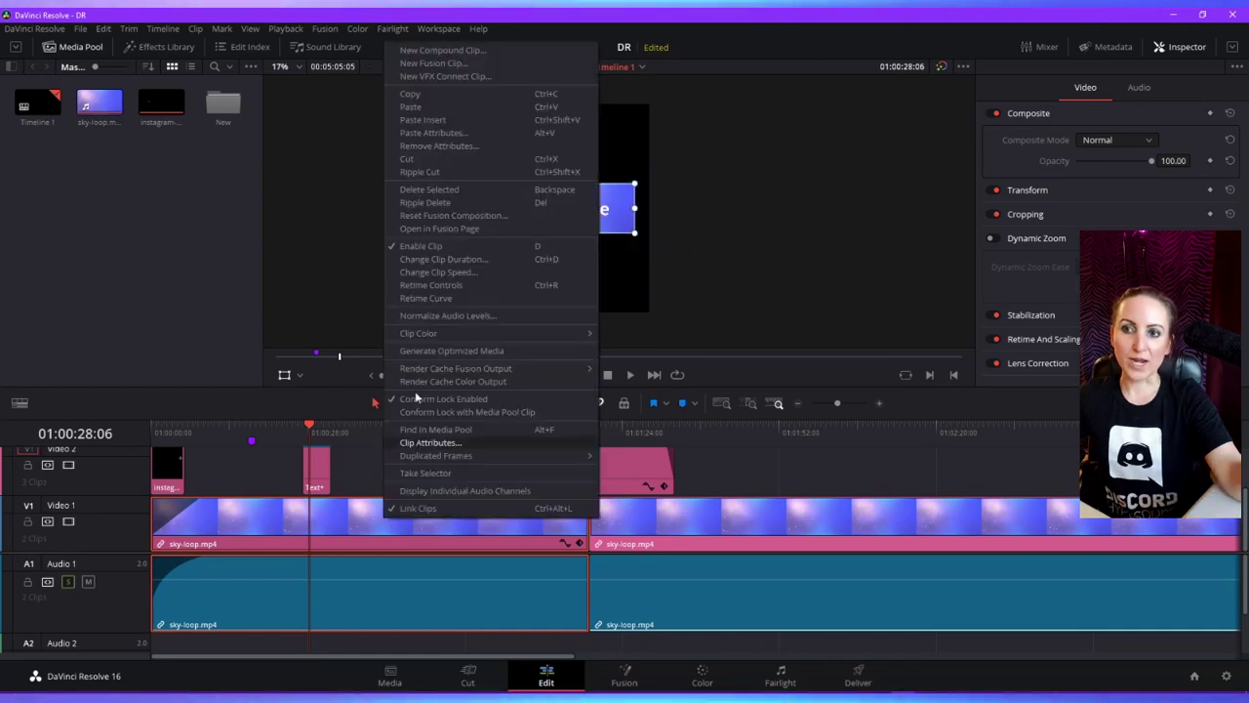
{"action": "left_click", "coordinate": [443, 93]}
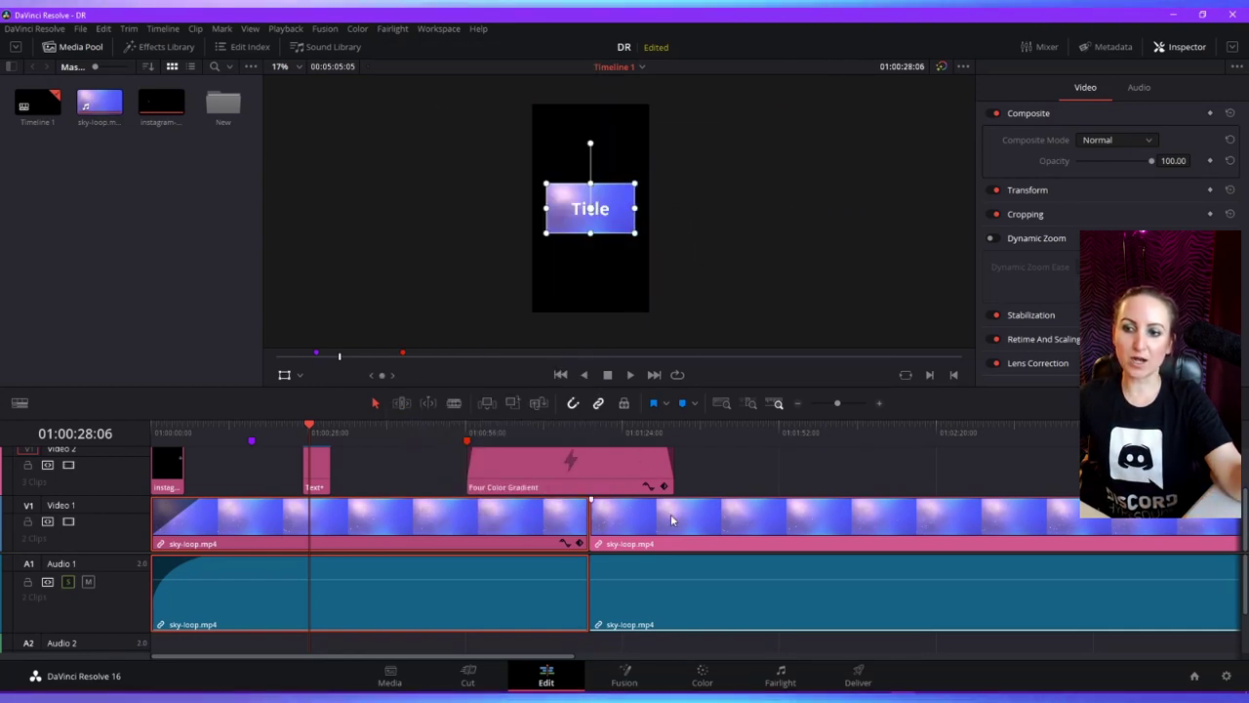
{"action": "left_click", "coordinate": [671, 520]}
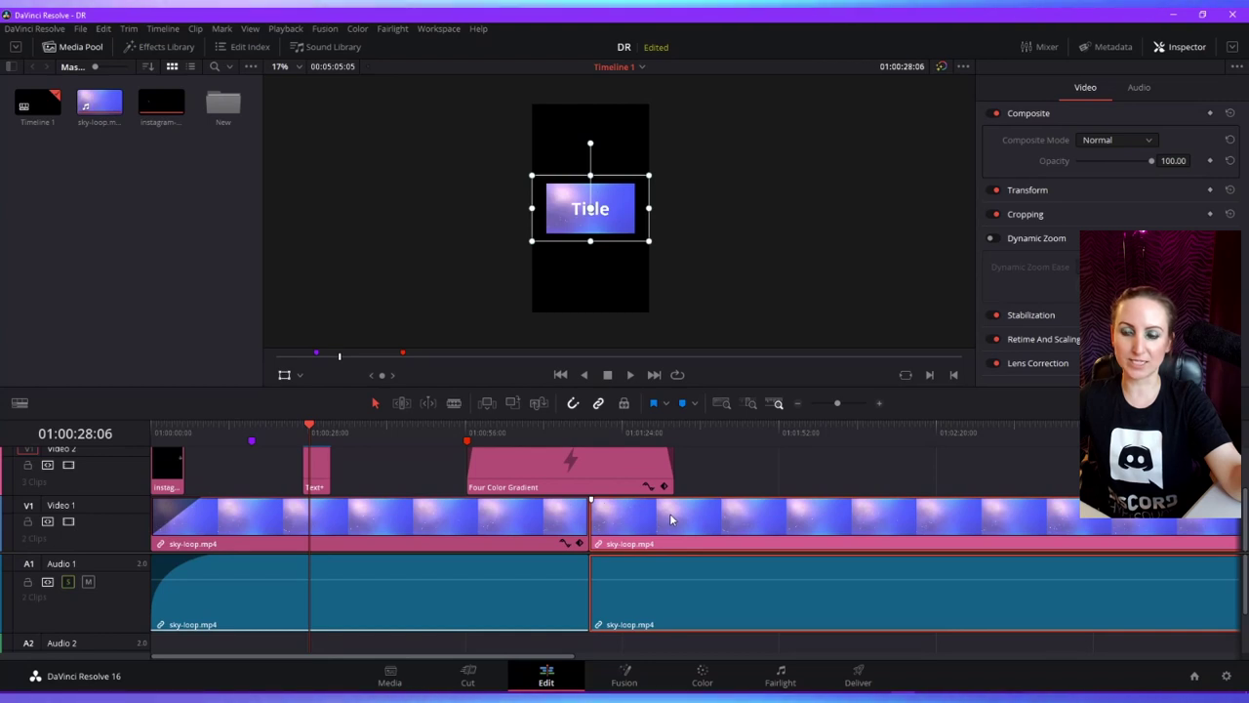
{"action": "right_click", "coordinate": [671, 521]}
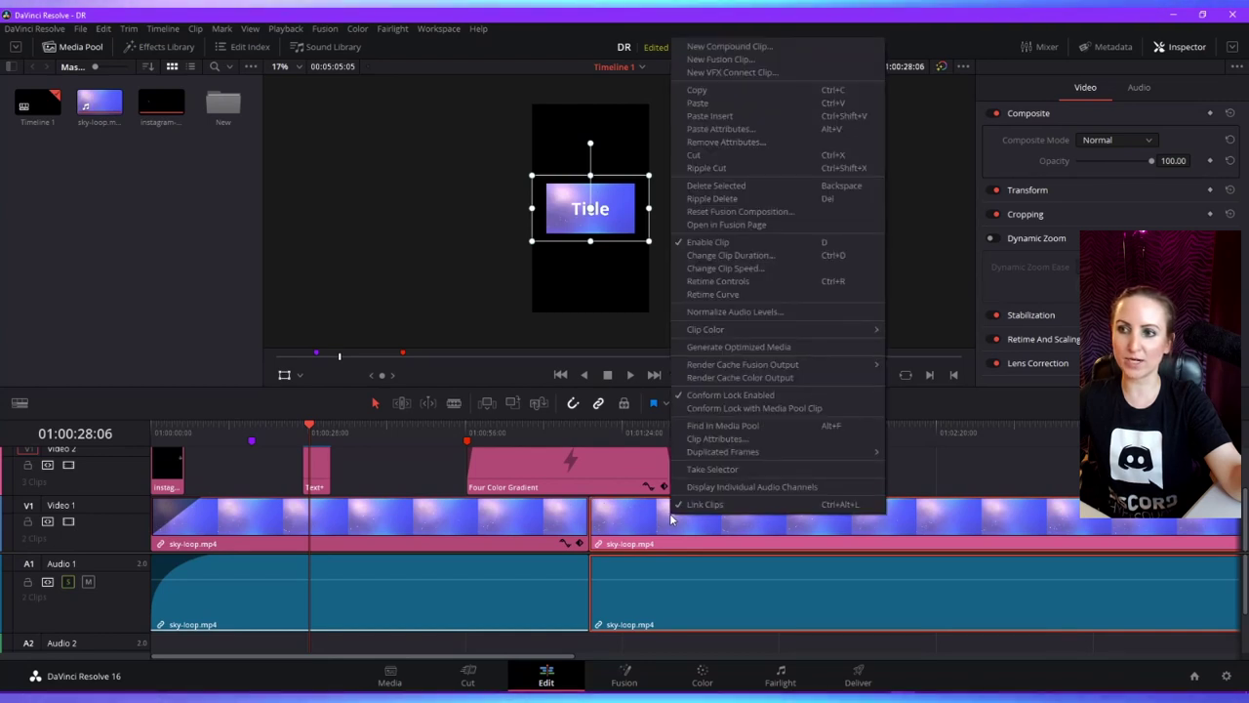
{"action": "left_click", "coordinate": [721, 129]}
{"action": "left_click_drag", "start_coordinate": [681, 144], "coordinate": [472, 118]}
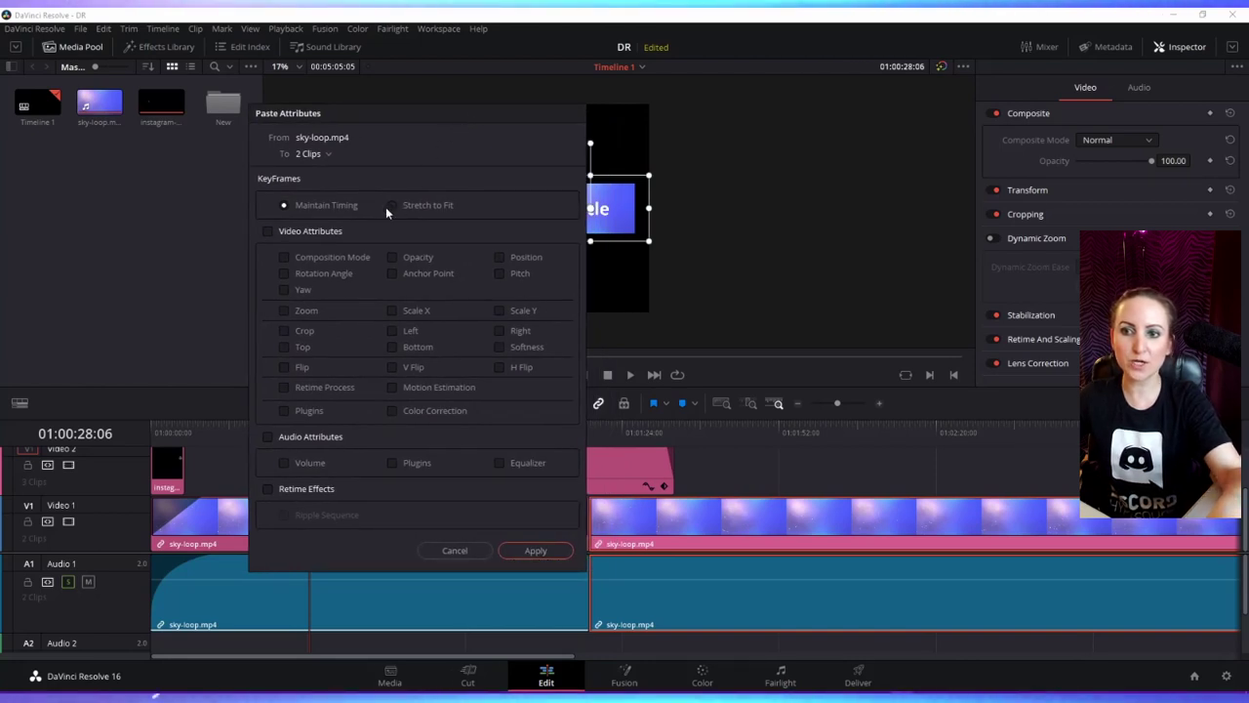
{"action": "left_click", "coordinate": [269, 232]}
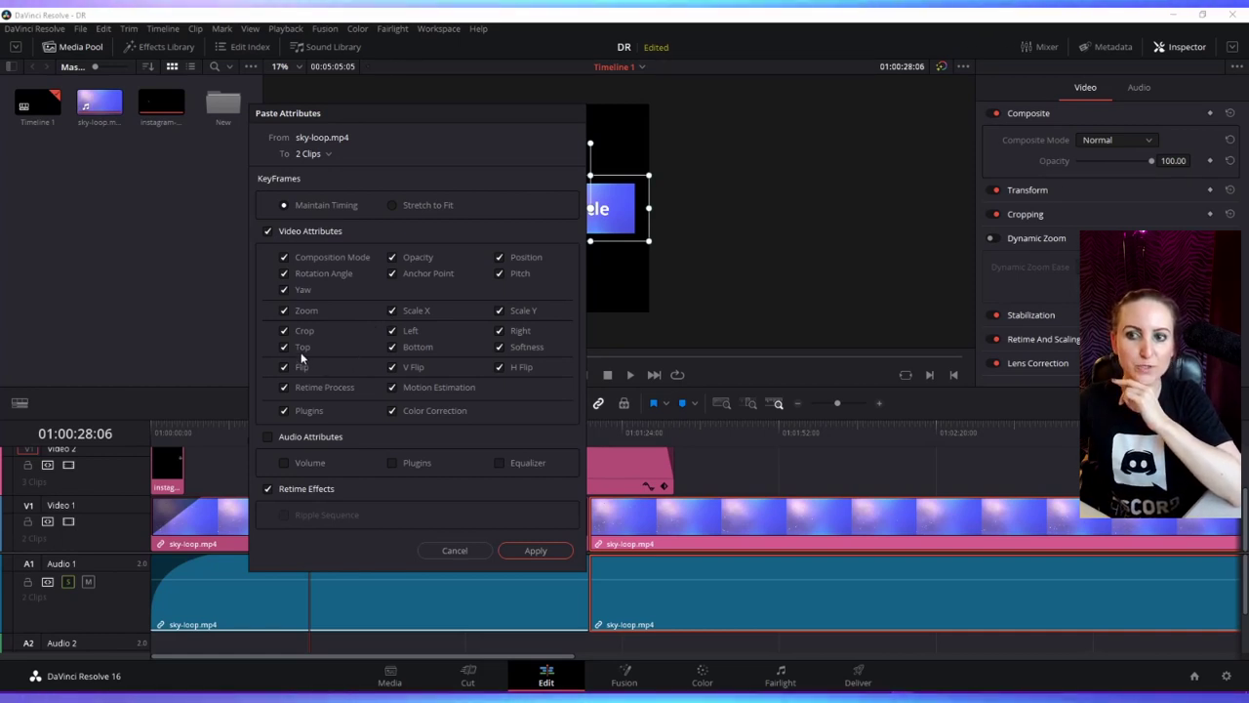
{"action": "left_click", "coordinate": [521, 557]}
{"action": "left_click", "coordinate": [427, 430]}
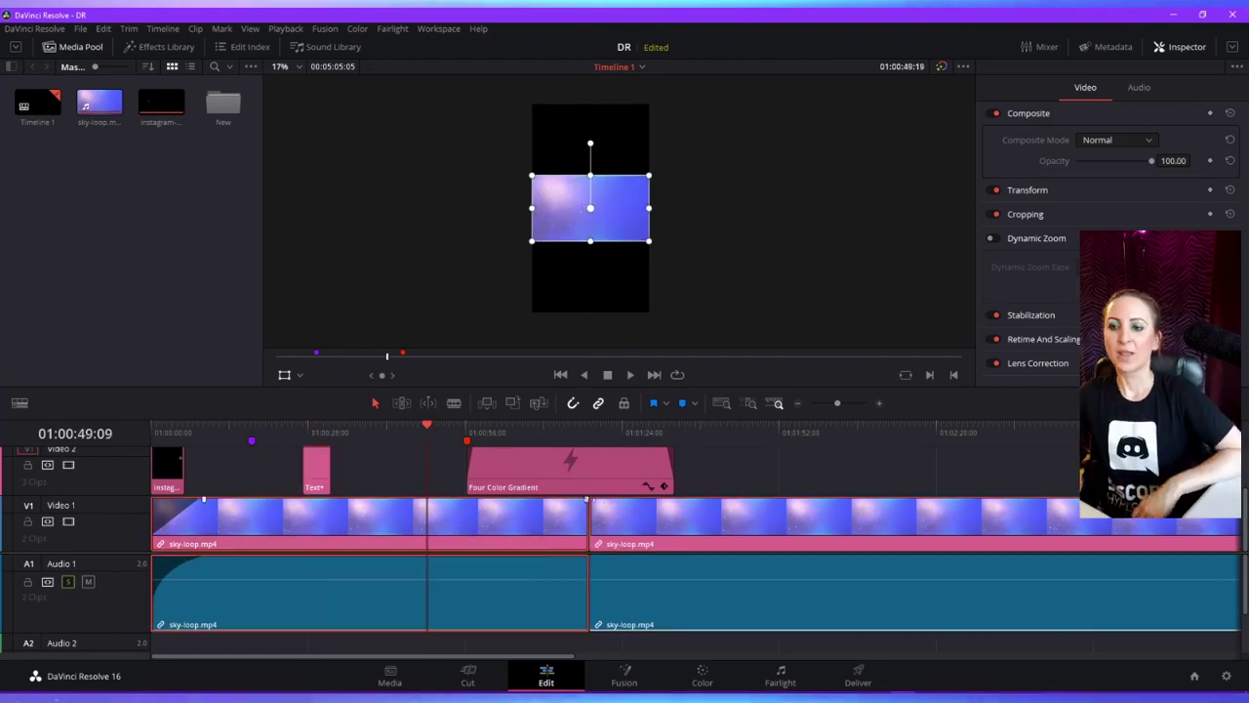
{"action": "right_click", "coordinate": [672, 533]}
{"action": "left_click", "coordinate": [664, 535]}
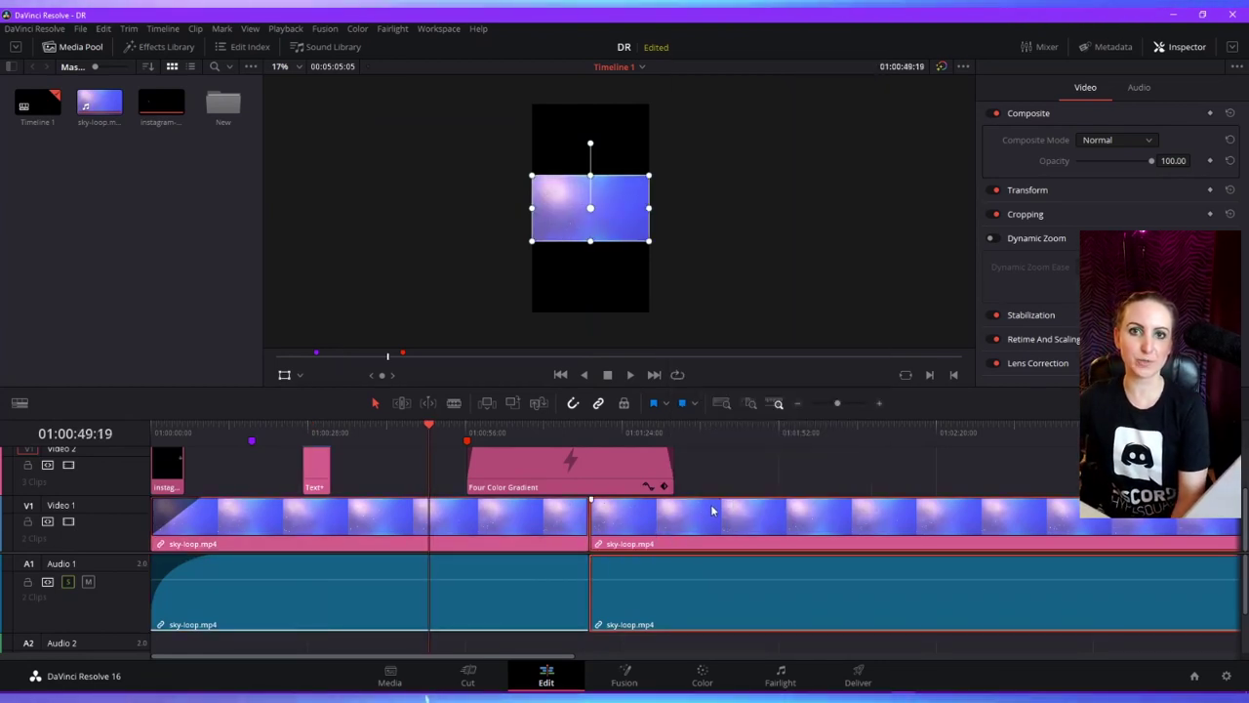
- Nudge the Four Color Gradient clip several frames earlier on the timeline and slightly back in the opposite direction
{"action": "left_click", "coordinate": [104, 29]}
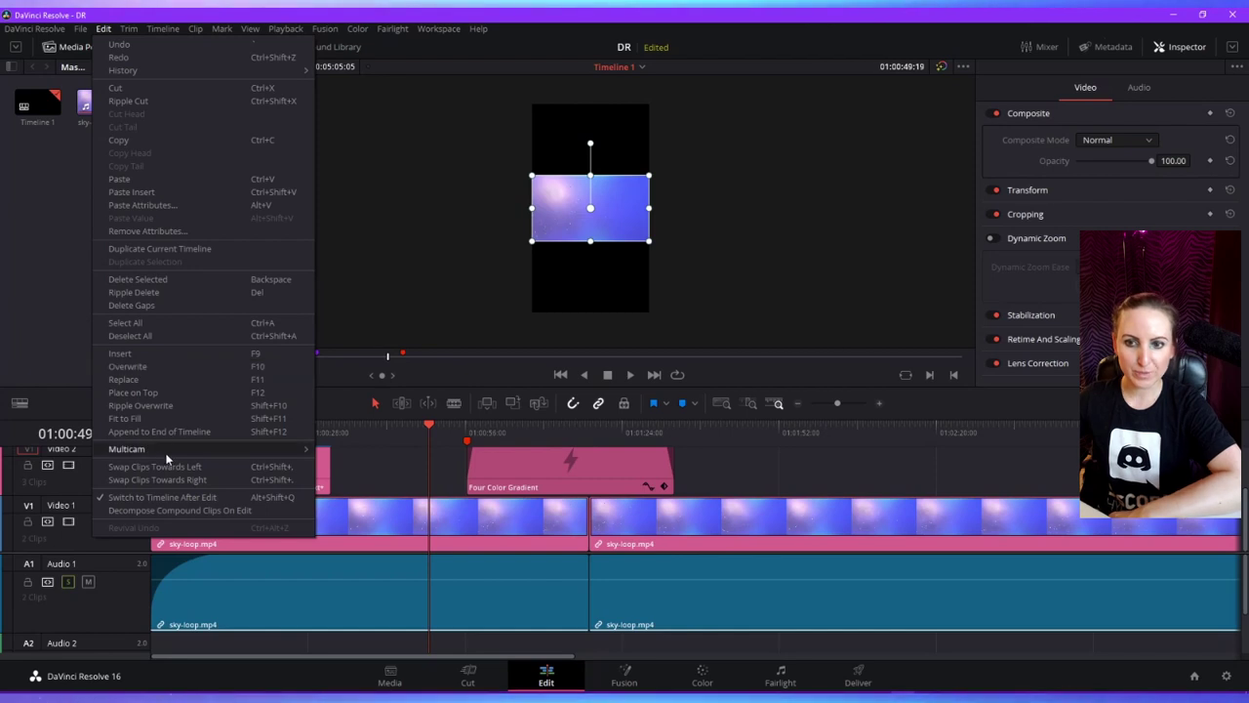
{"action": "mouse_move", "coordinate": [129, 29]}
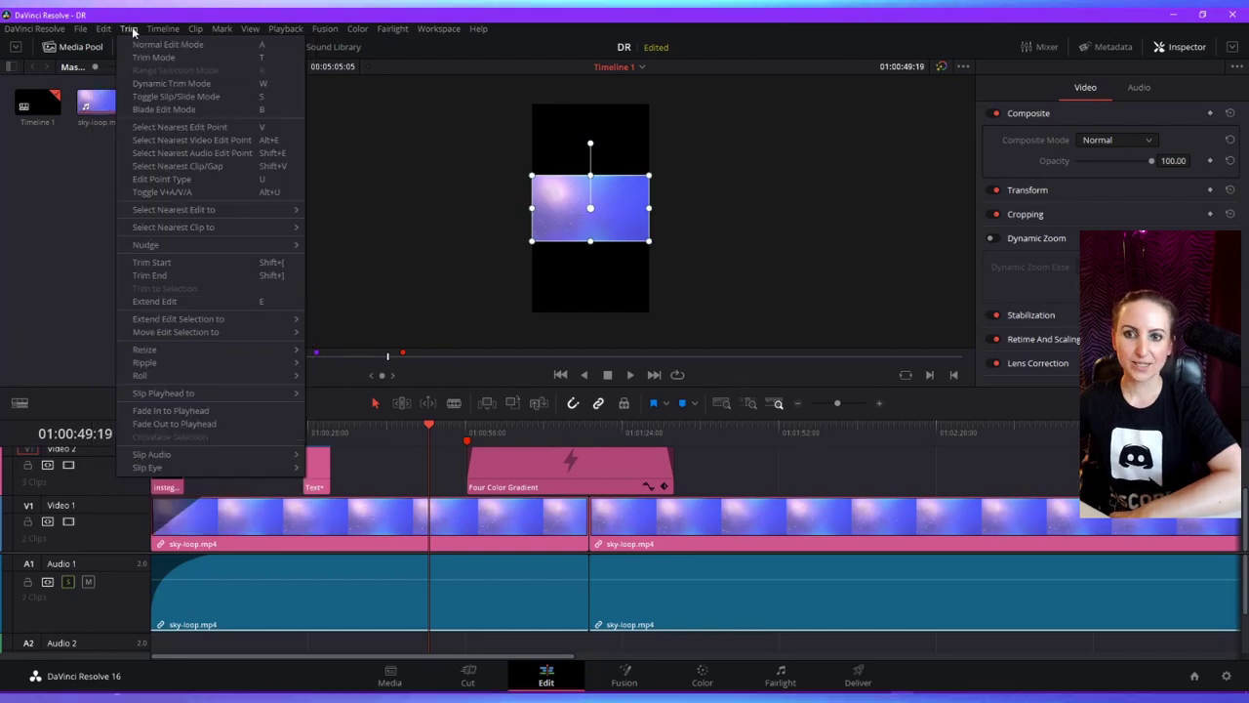
{"action": "mouse_move", "coordinate": [215, 245]}
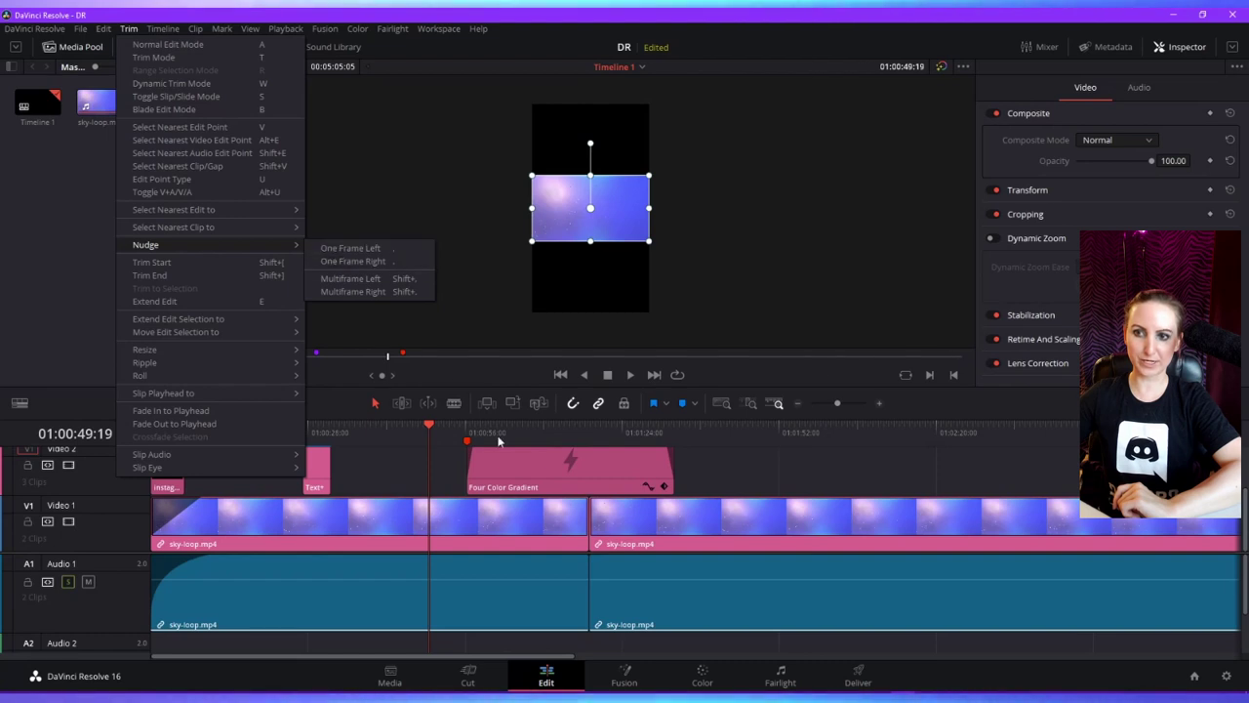
{"action": "left_click", "coordinate": [529, 470]}
{"action": "key", "text": "comma"}
{"action": "key", "text": "comma"}
{"action": "key", "text": "comma"}
{"action": "key", "text": "comma"}
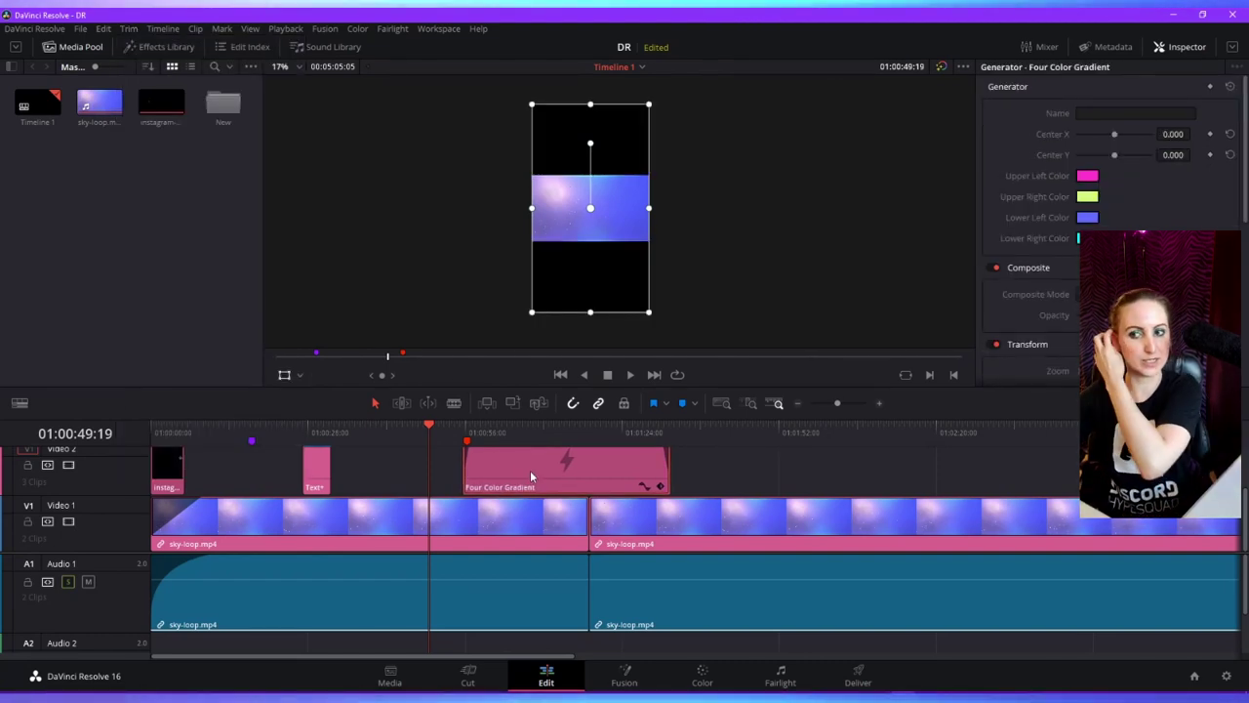
{"action": "key", "text": "period"}
- Look up the fade commands and the cross dissolve durations offered at the cut between the two sky-loop.mp4 clips
{"action": "left_click", "coordinate": [129, 28]}
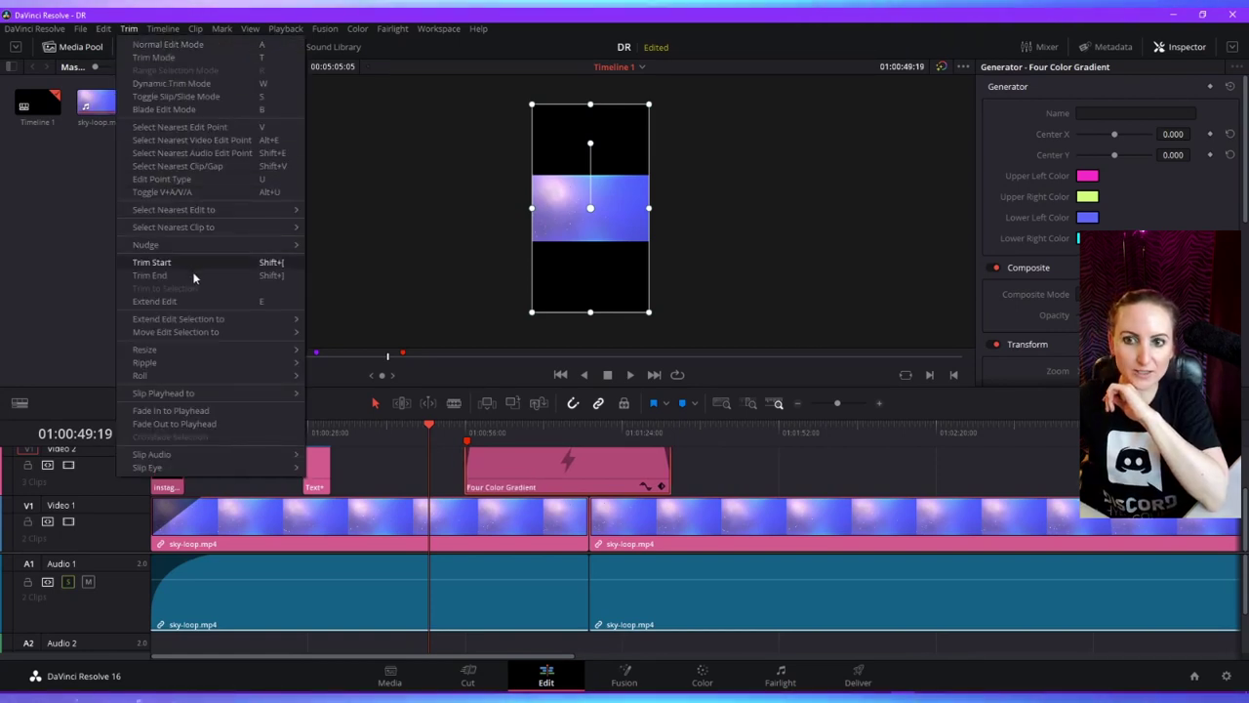
{"action": "left_click", "coordinate": [203, 426]}
{"action": "right_click", "coordinate": [590, 524]}
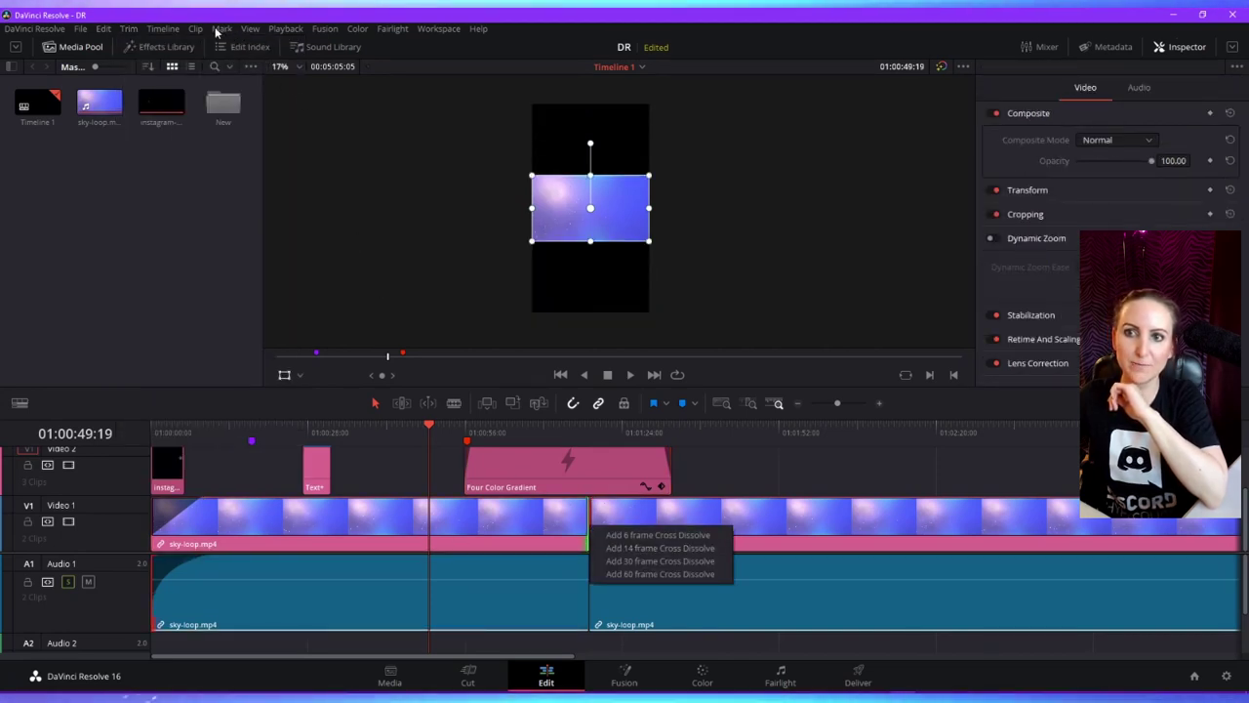
- Examine the available clip, marking, view, workspace, color and help commands, including page switching and documentation, without choosing any
{"action": "left_click", "coordinate": [163, 28]}
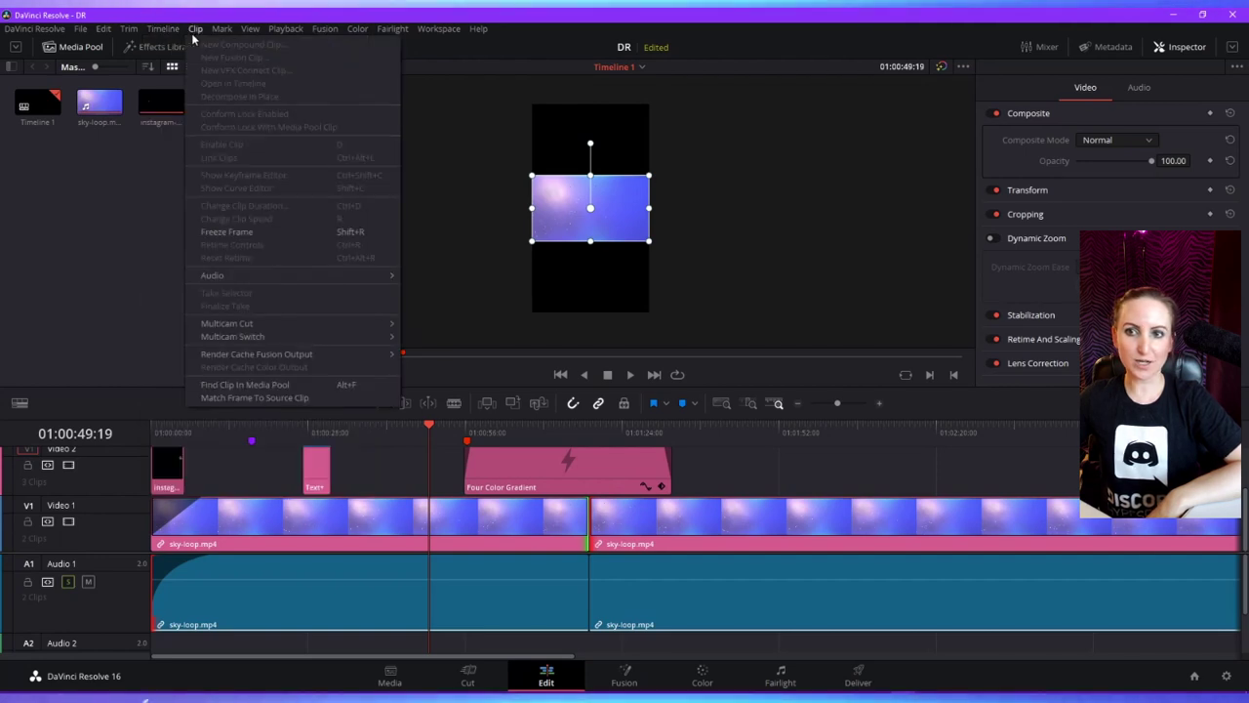
{"action": "mouse_move", "coordinate": [213, 37]}
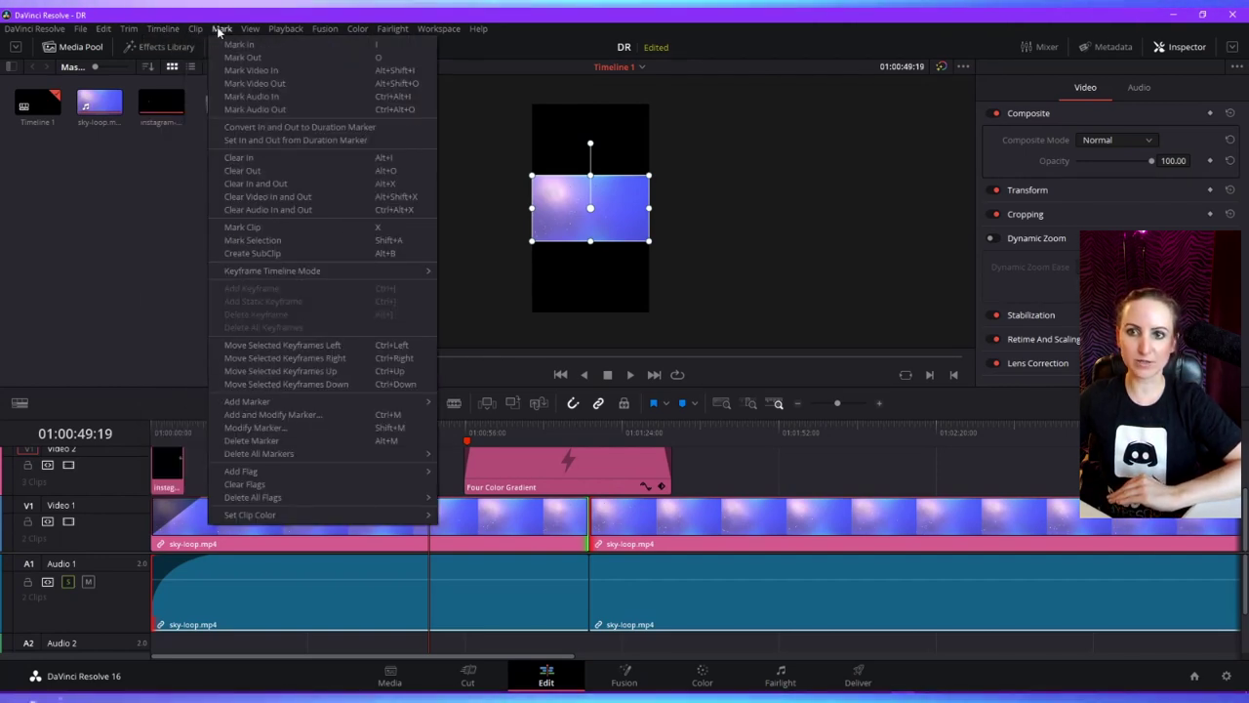
{"action": "mouse_move", "coordinate": [250, 32]}
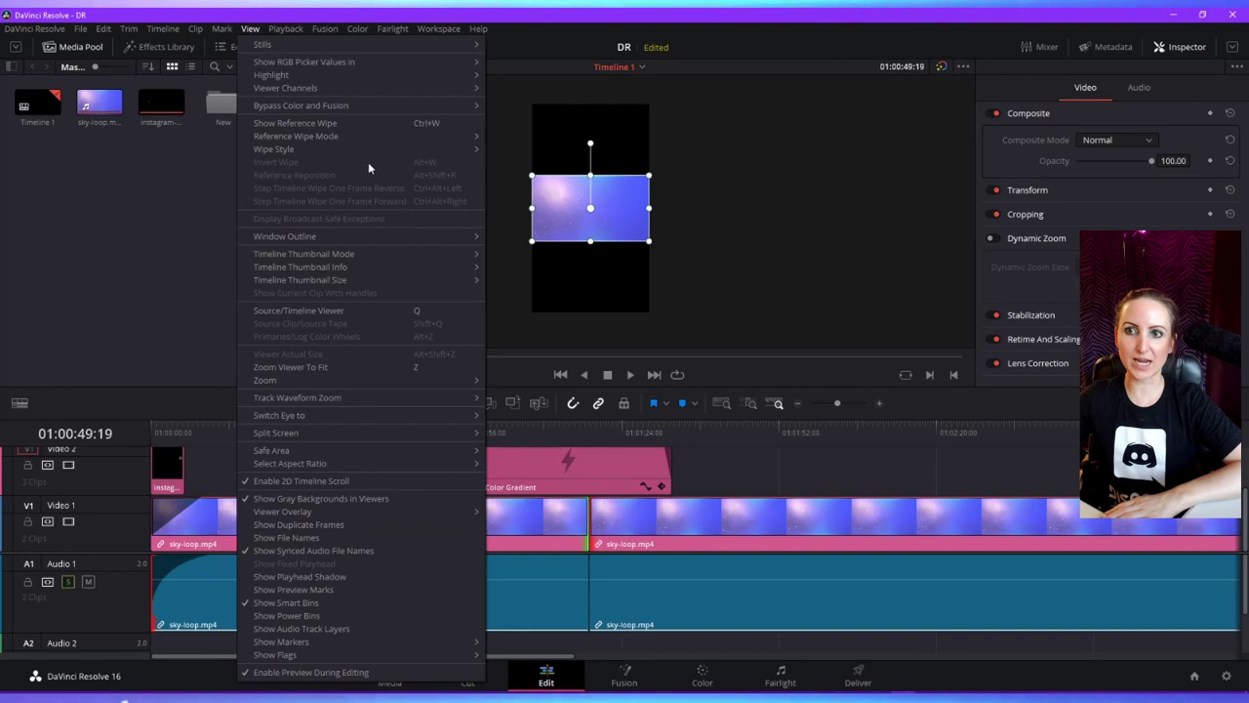
{"action": "mouse_move", "coordinate": [430, 32]}
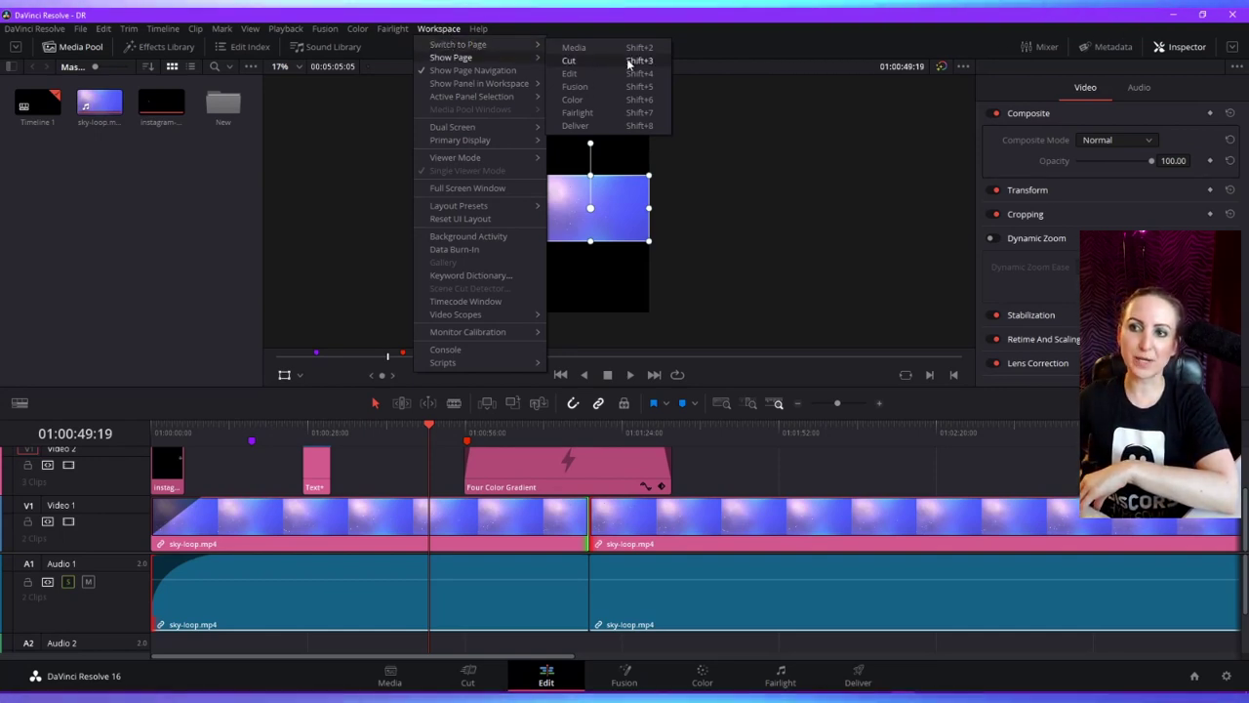
{"action": "mouse_move", "coordinate": [488, 58]}
{"action": "mouse_move", "coordinate": [529, 43]}
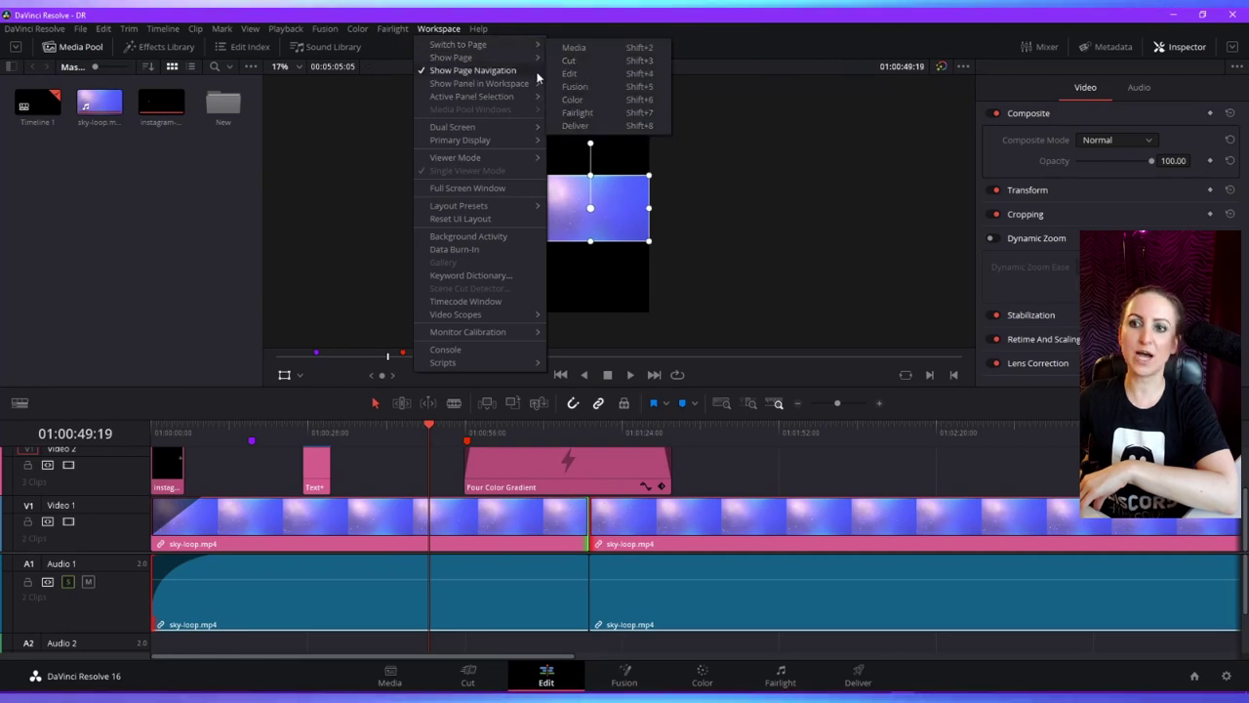
{"action": "mouse_move", "coordinate": [525, 87]}
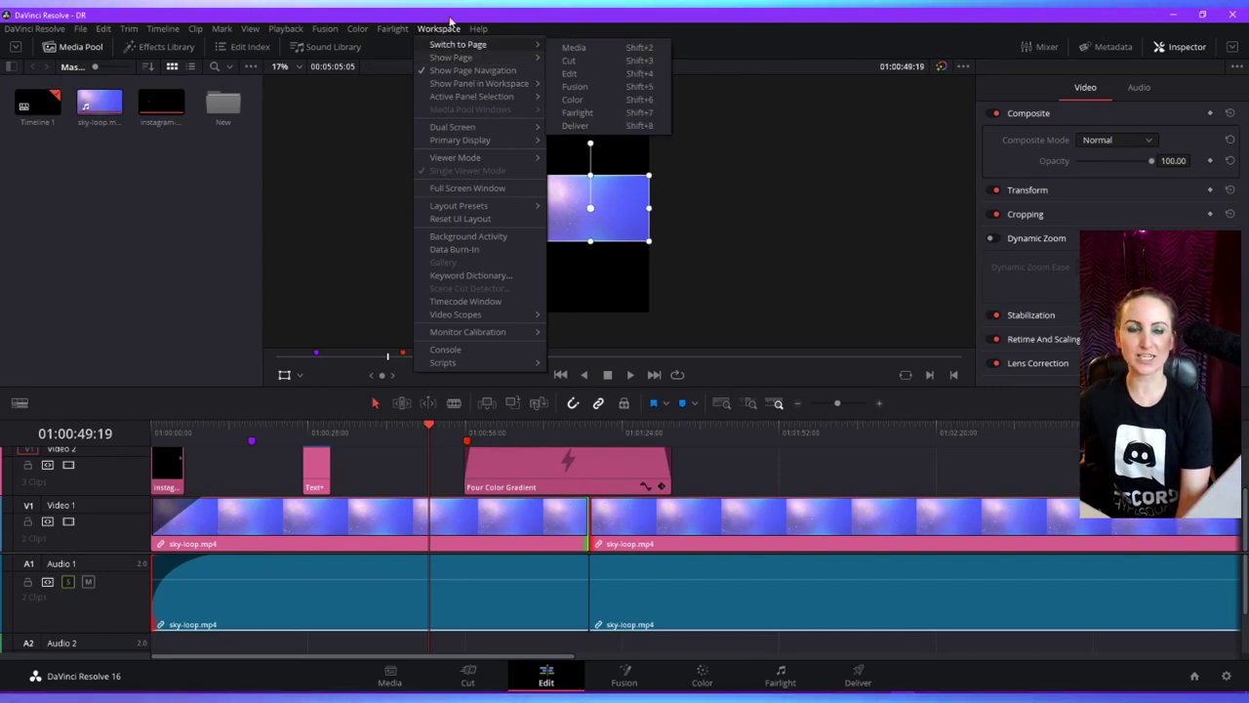
{"action": "left_click", "coordinate": [444, 29]}
{"action": "left_click", "coordinate": [357, 29]}
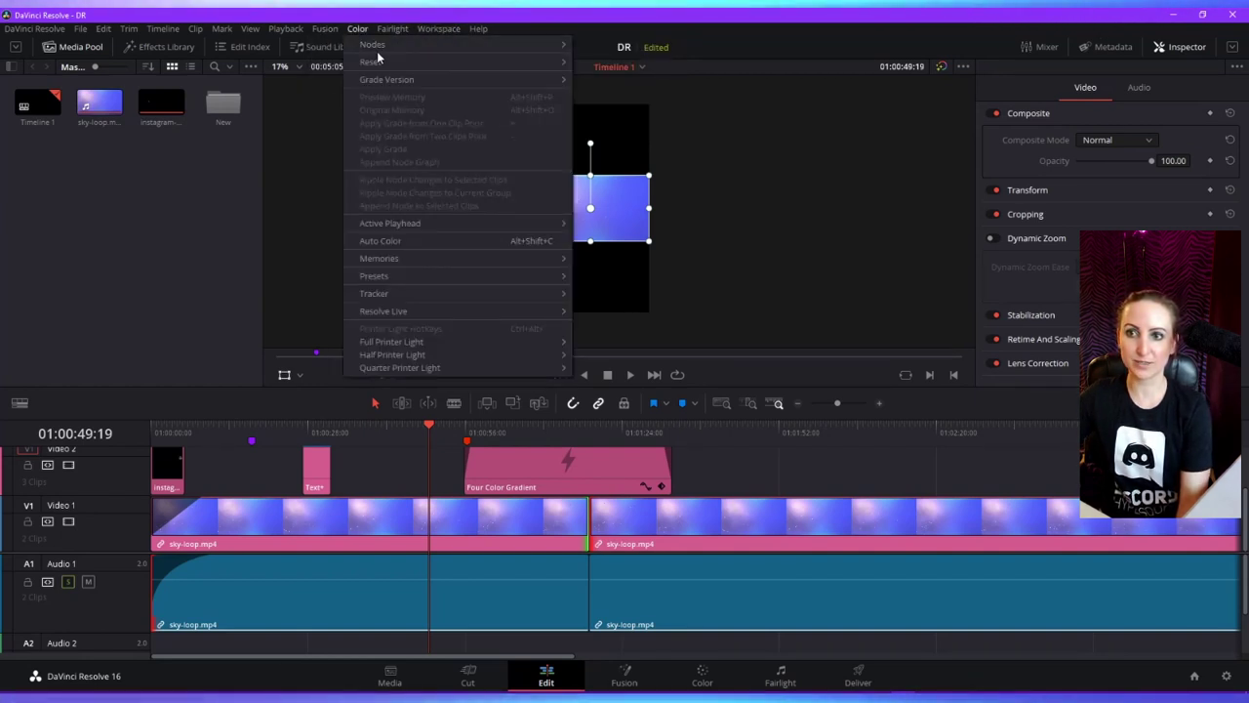
{"action": "mouse_move", "coordinate": [477, 30]}
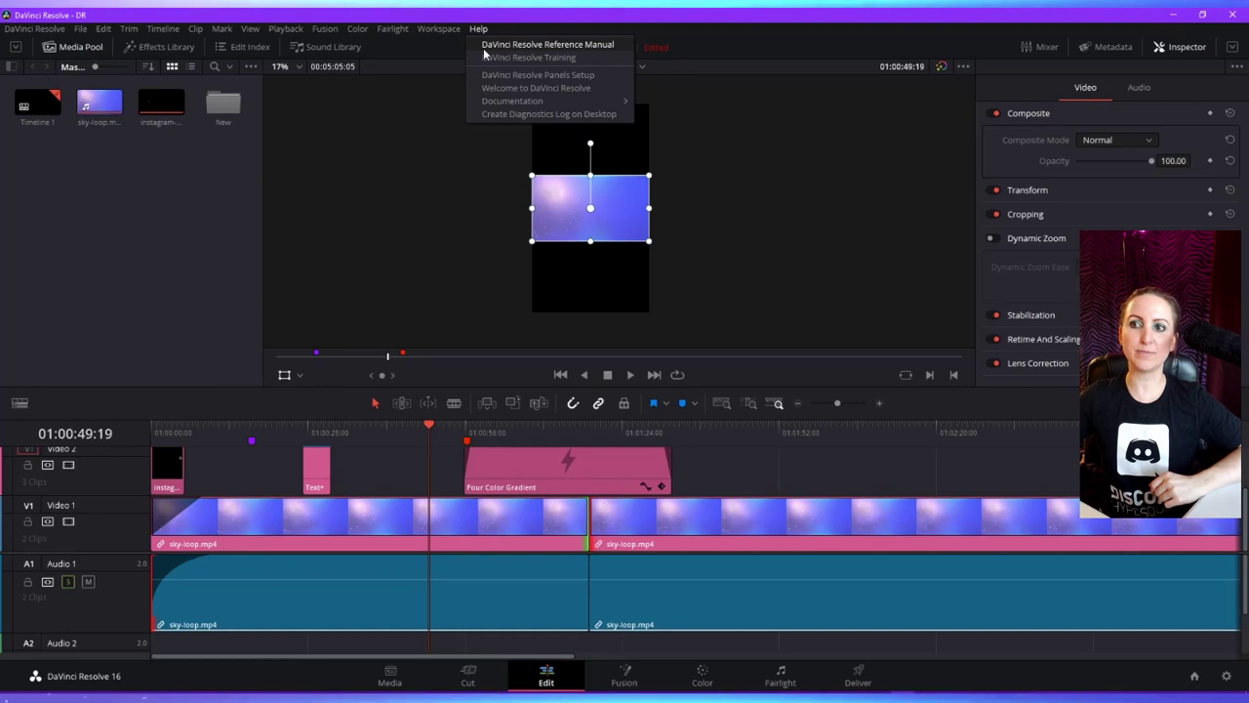
{"action": "mouse_move", "coordinate": [494, 103]}
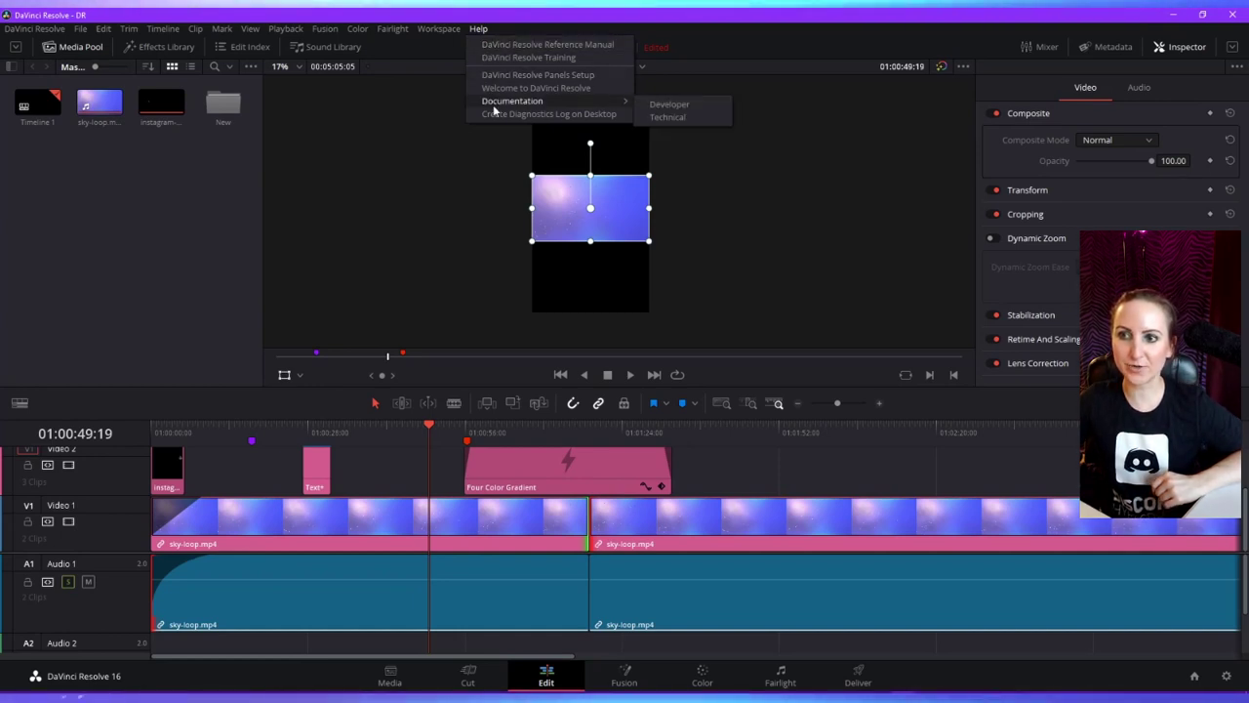
{"action": "left_click", "coordinate": [435, 282]}
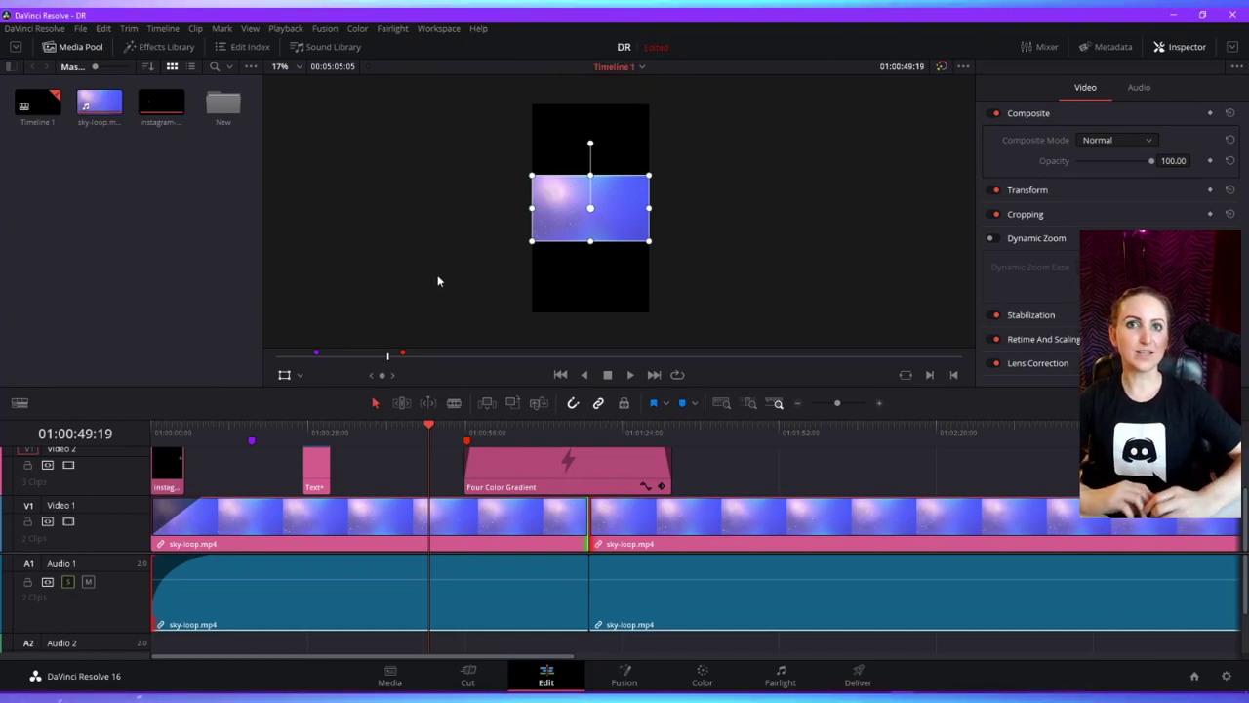